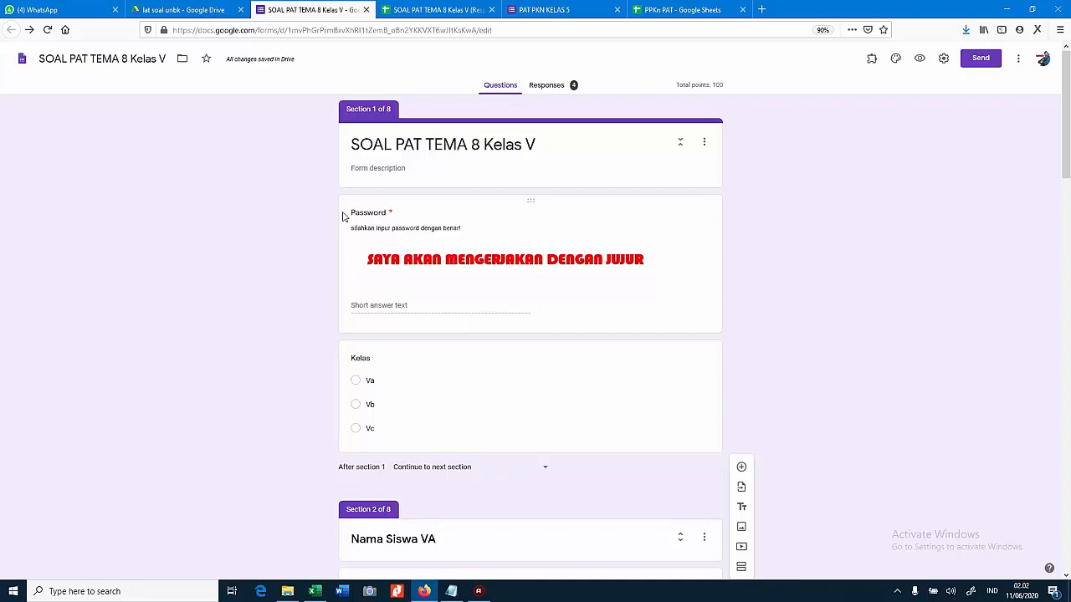
Scroll through the quiz form's sections, then switch to the PPKn PAT grade analysis spreadsheet
scroll(404, 241, down, 3)
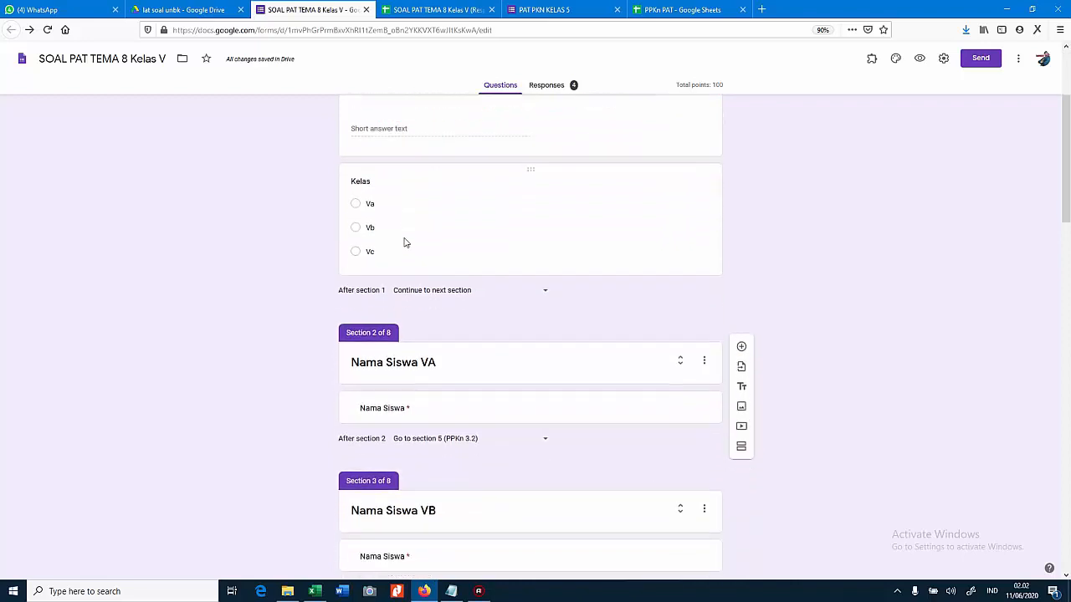
scroll(404, 242, down, 12)
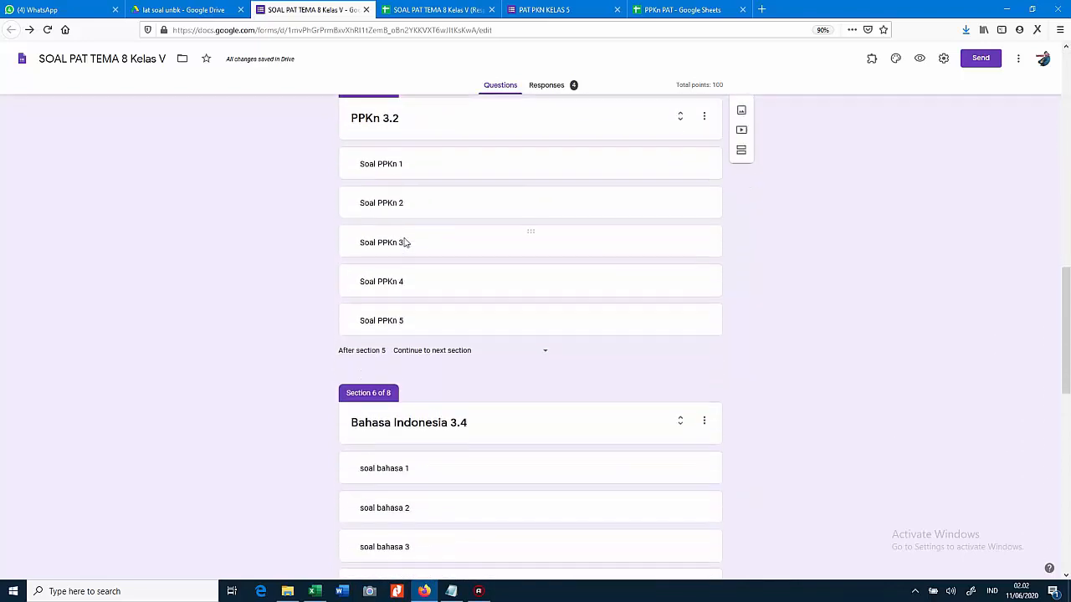
scroll(406, 240, down, 5)
scroll(406, 240, up, 5)
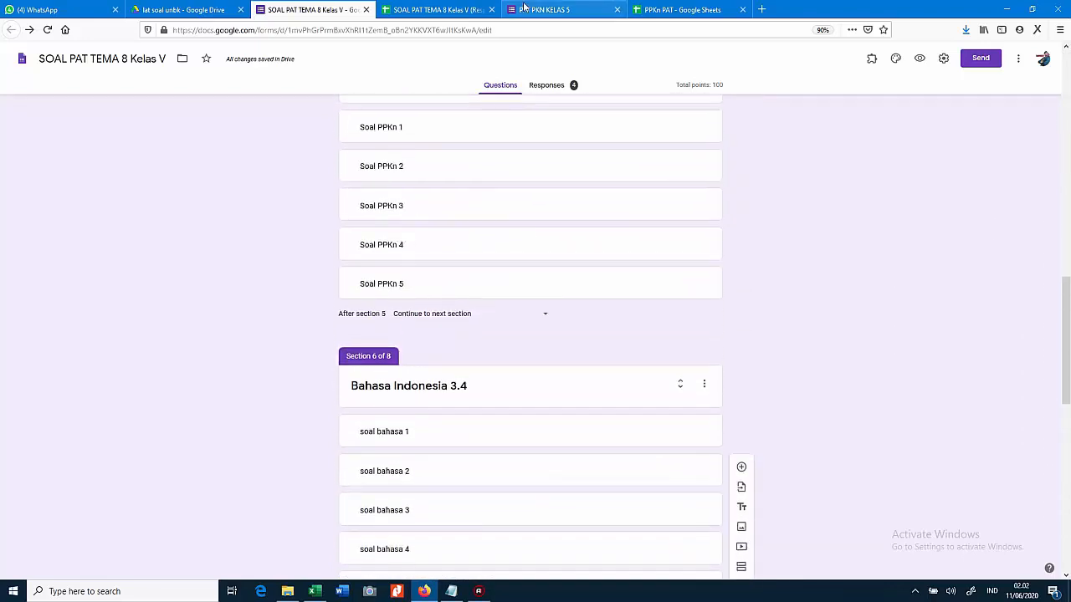
click(671, 8)
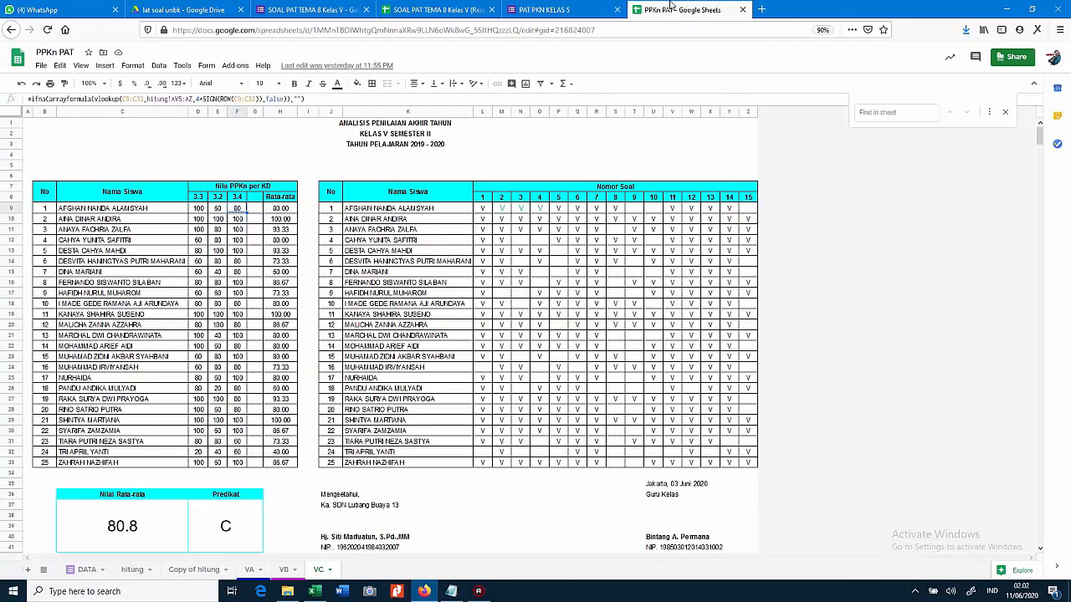
Open the DATA sheet of quiz responses and narrow answer columns H and I
click(87, 569)
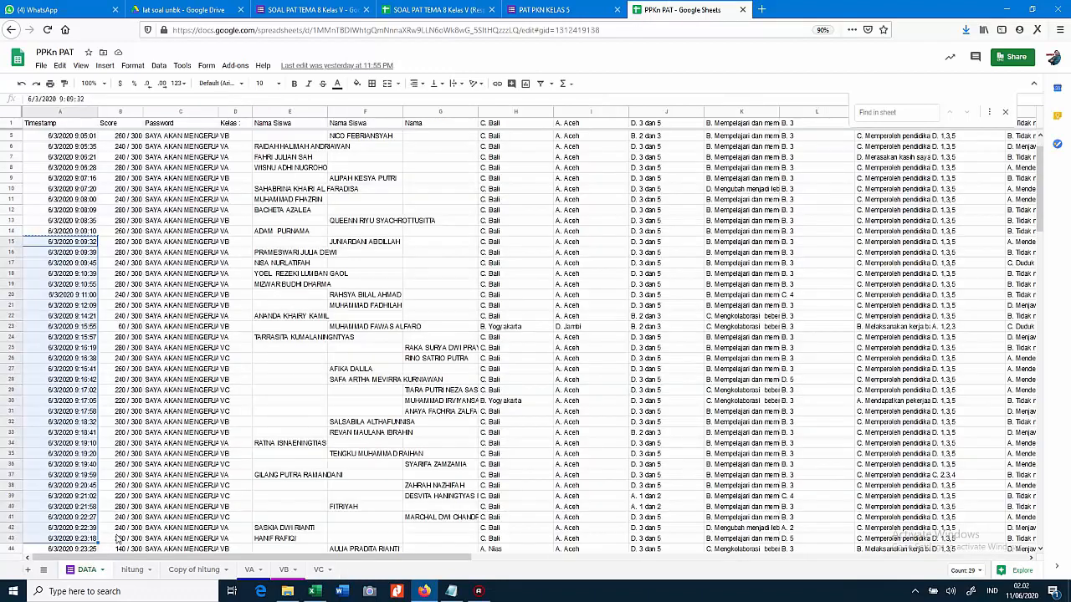
scroll(198, 459, up, 1)
click(198, 457)
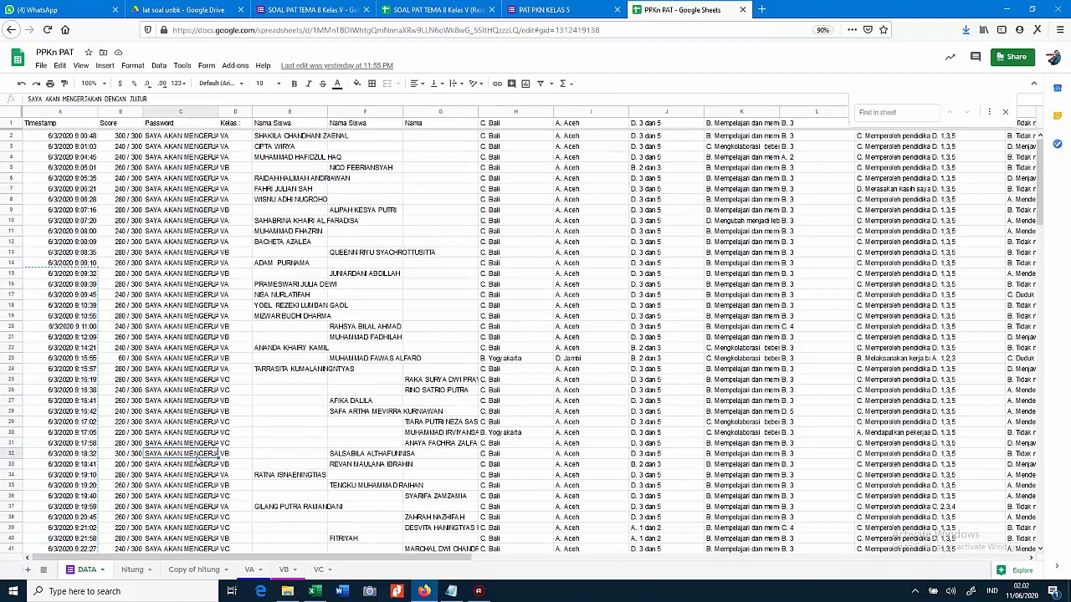
scroll(198, 459, down, 2)
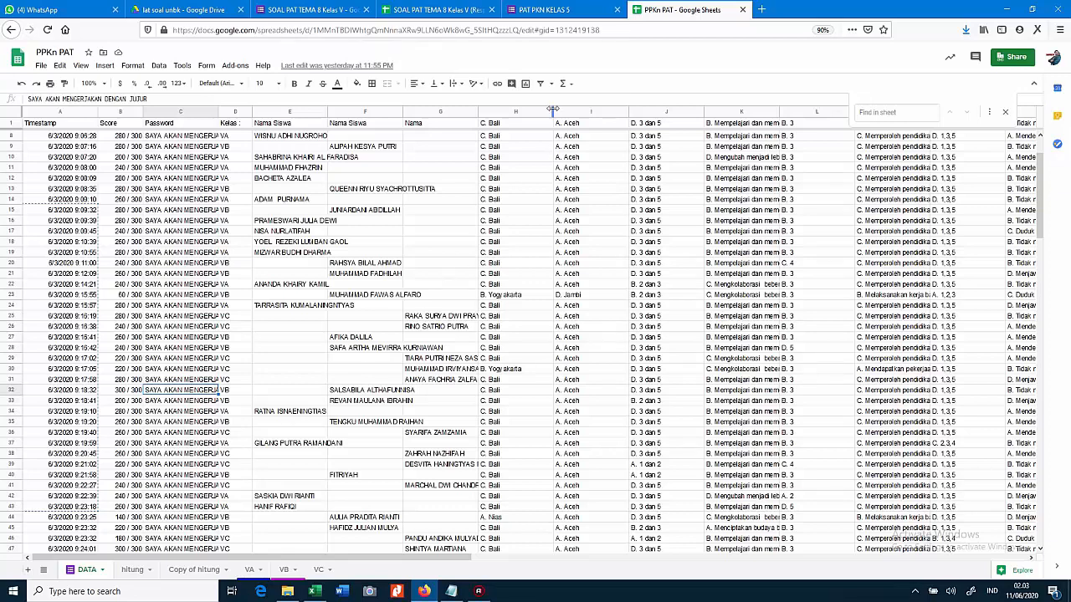
drag(552, 109, 515, 114)
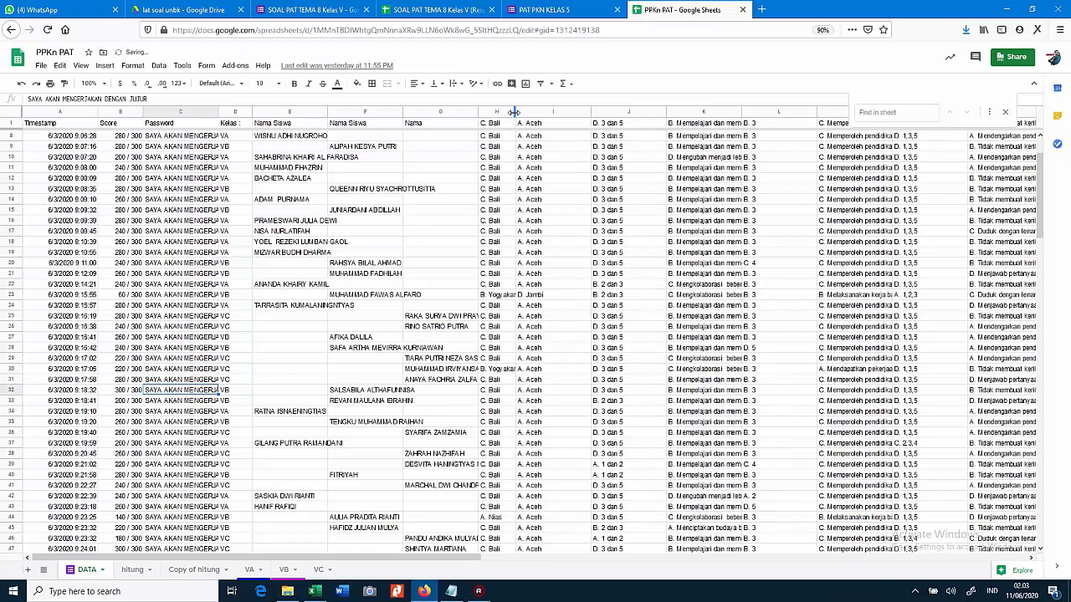
drag(590, 111, 560, 115)
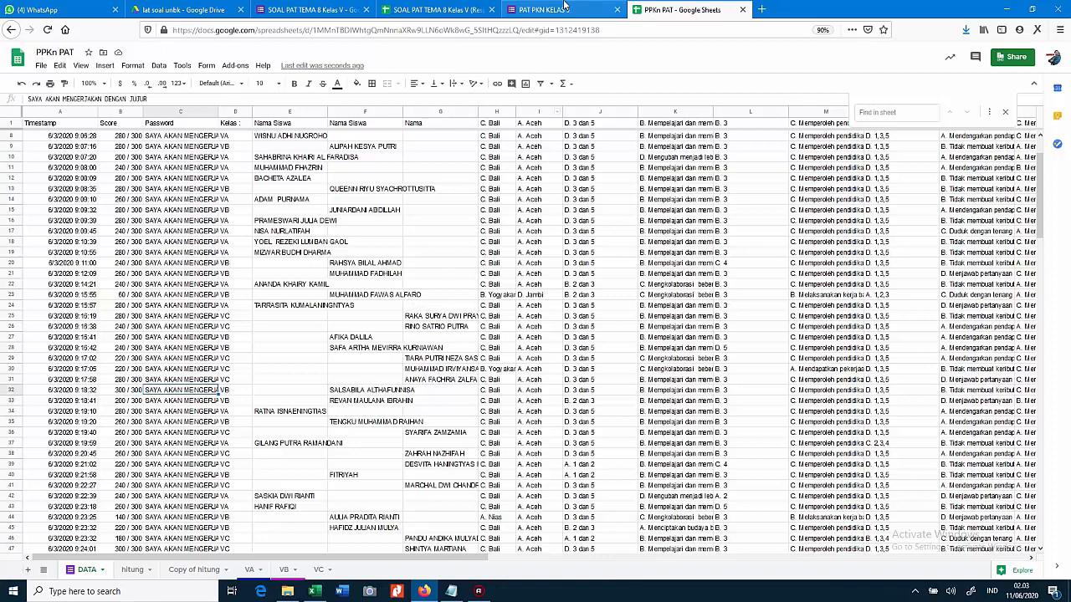
Glance at the quiz form, then open the VC class grade analysis sheet in PPKn PAT
click(309, 10)
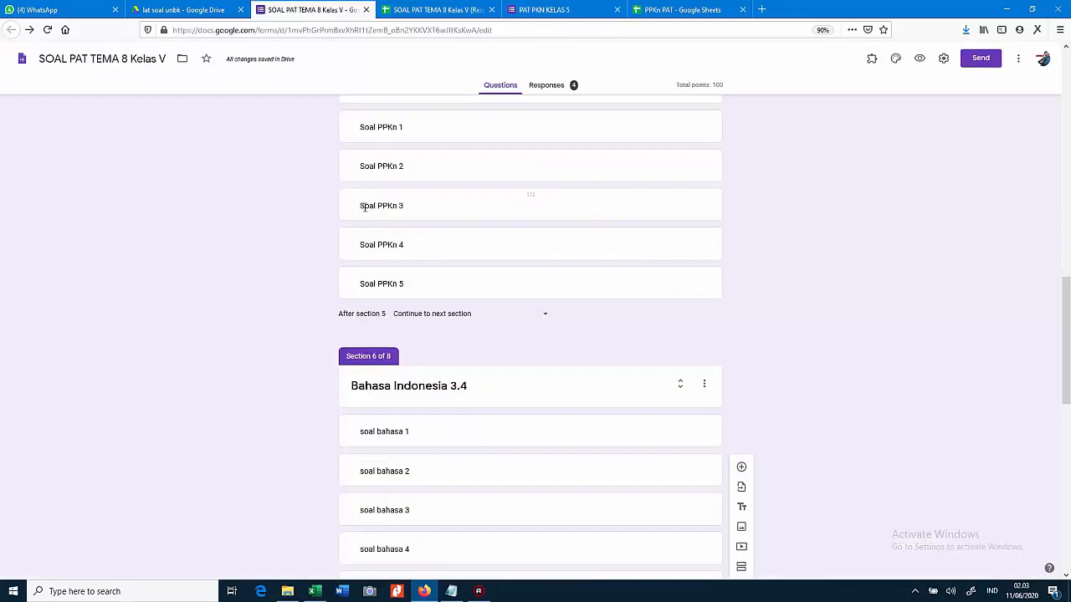
scroll(371, 313, up, 2)
scroll(371, 315, down, 2)
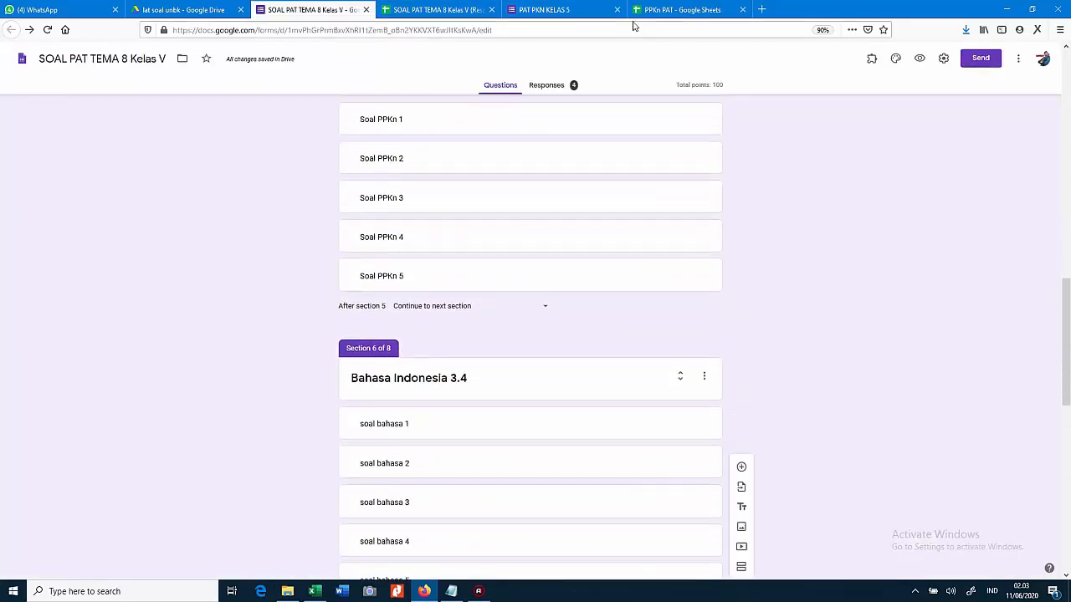
click(660, 9)
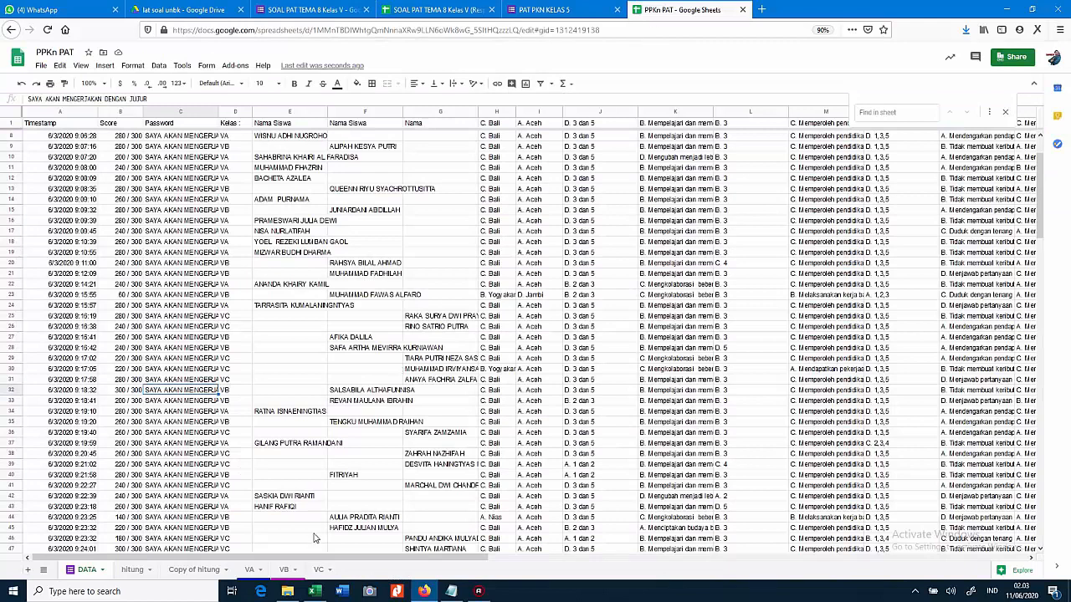
click(317, 569)
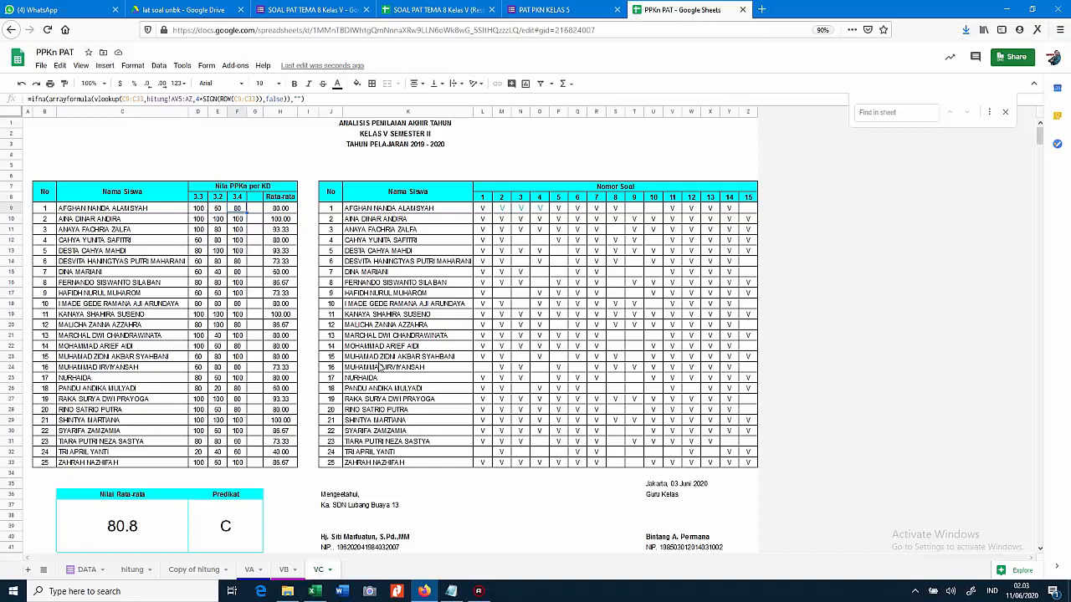
Return to the 'SOAL PAT TEMA 8 Kelas V' form and scroll up to Section 1
click(322, 7)
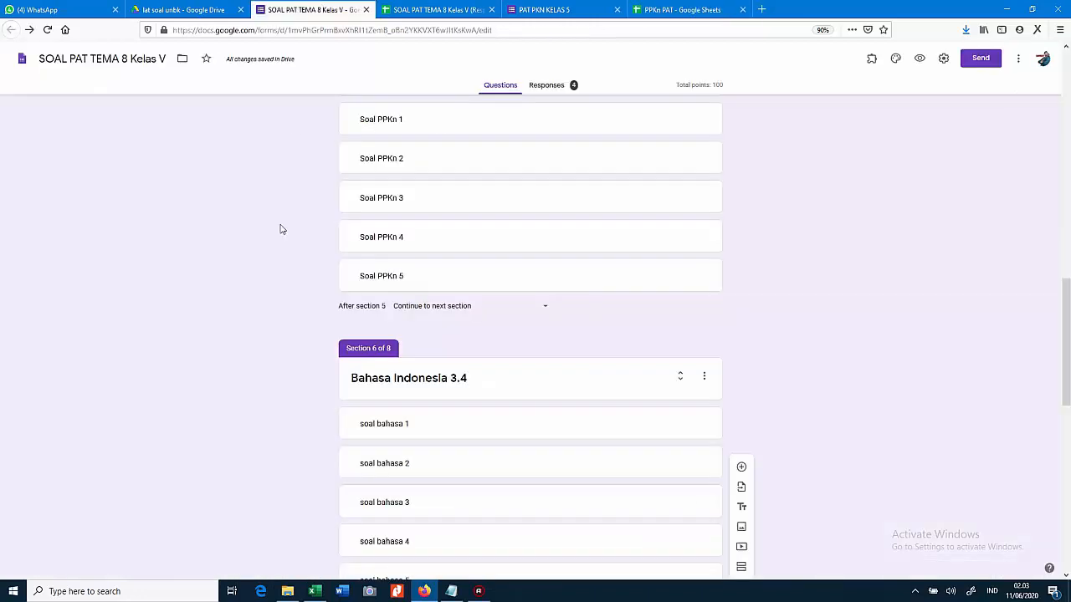
scroll(280, 234, up, 15)
scroll(291, 485, up, 3)
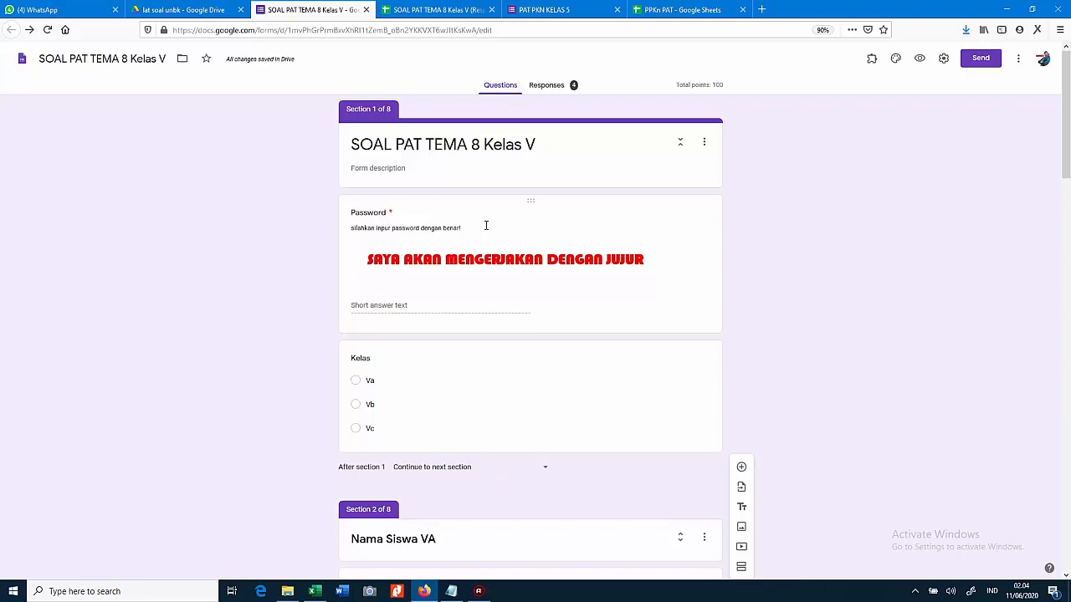
Scroll through the quiz form's sections to review its questions
scroll(485, 225, down, 10)
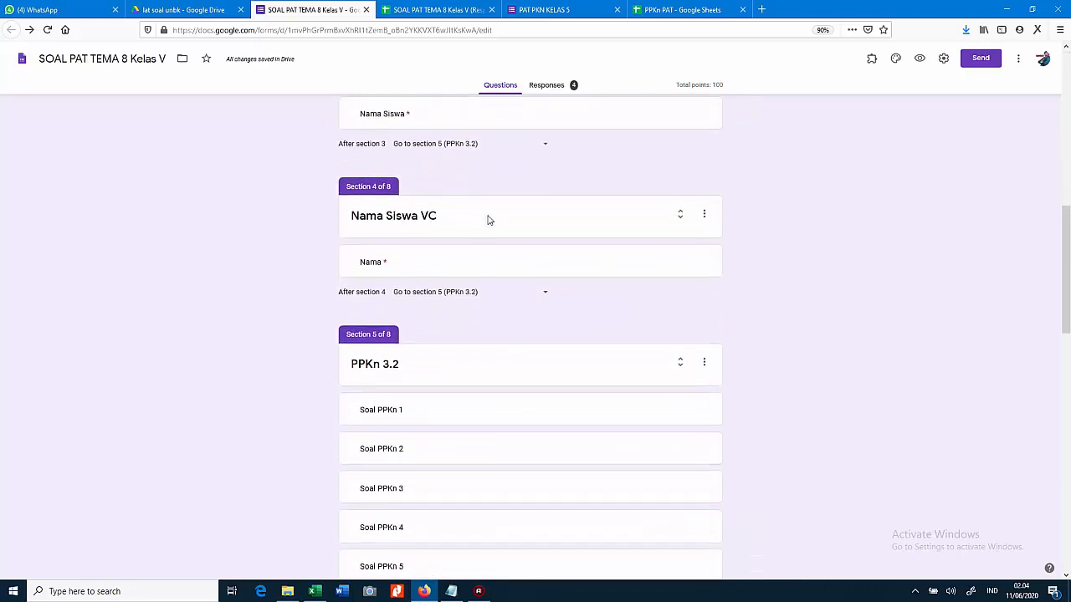
scroll(492, 213, down, 5)
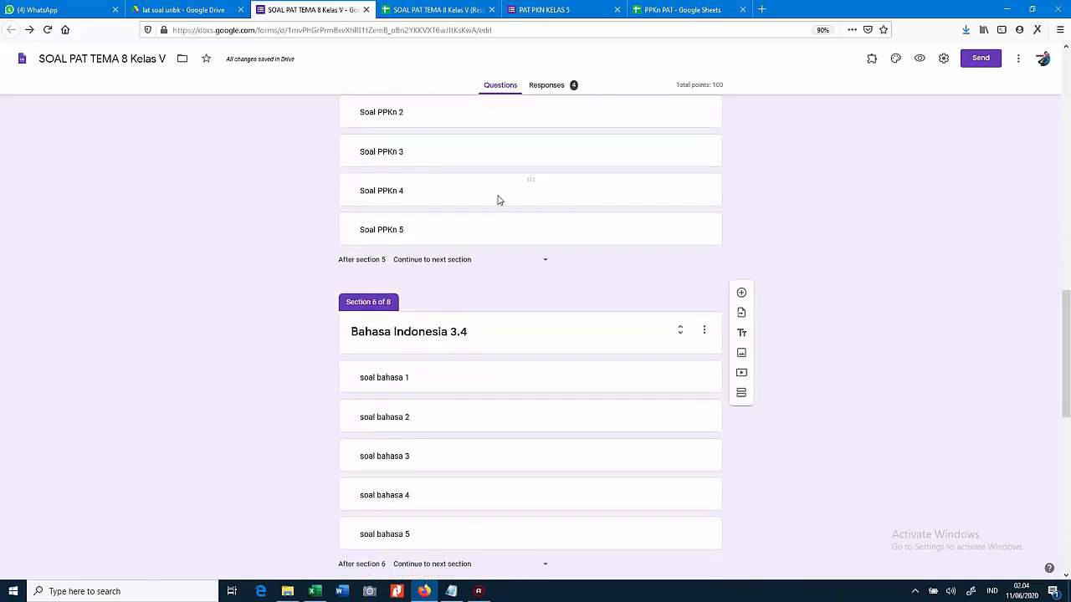
scroll(495, 199, up, 4)
scroll(493, 200, down, 1)
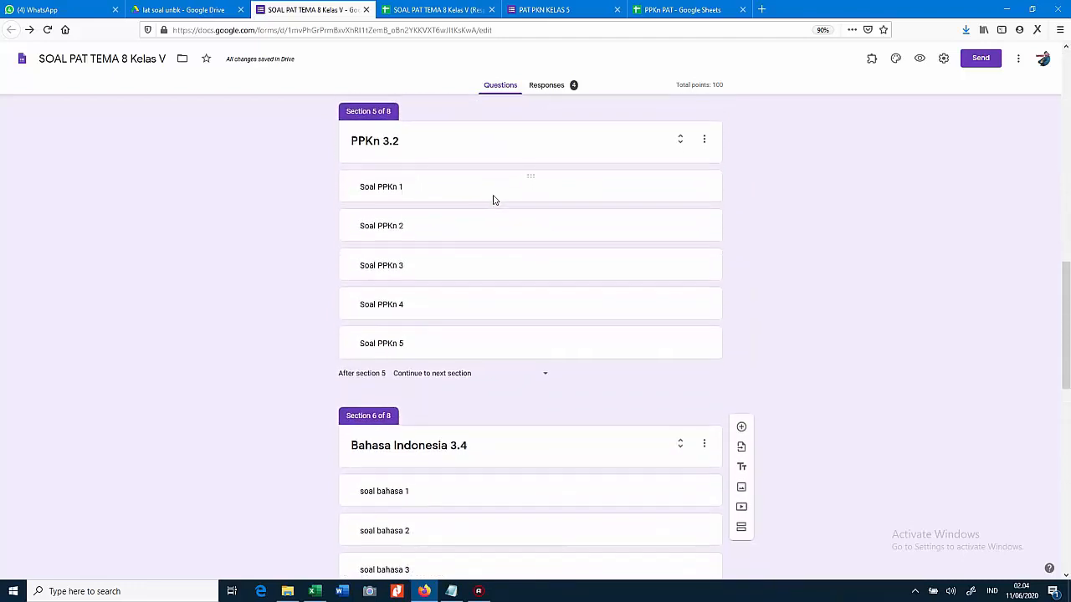
scroll(494, 197, down, 5)
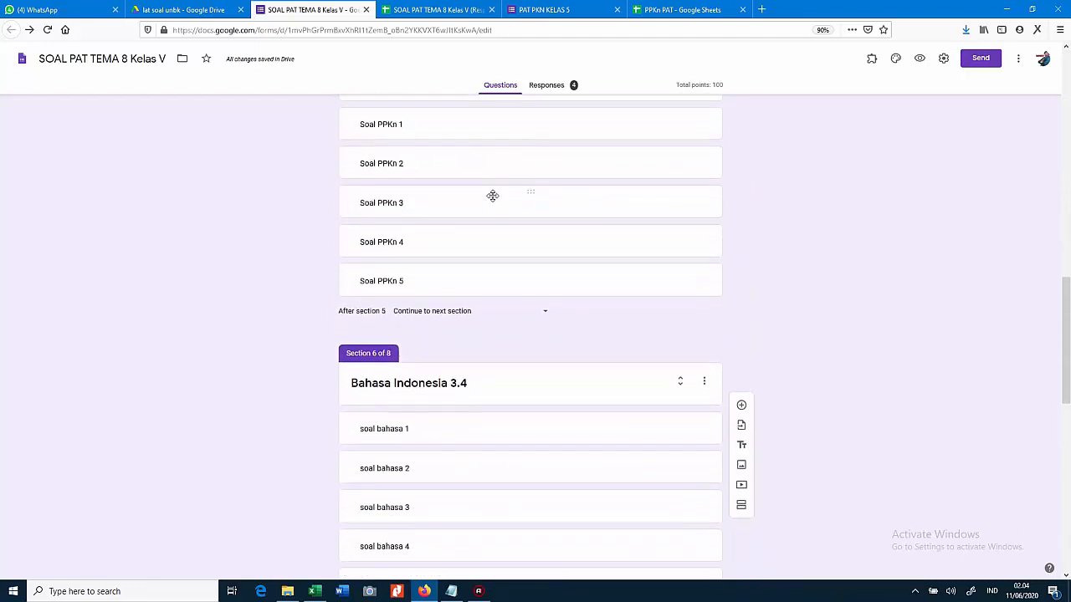
scroll(502, 183, down, 5)
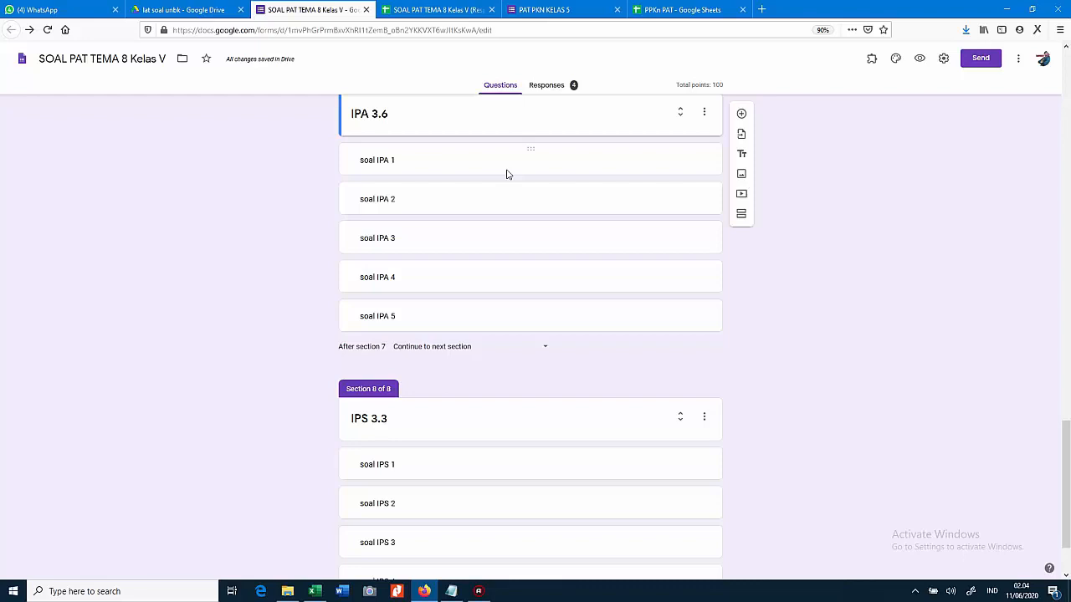
Briefly check the PPKn PAT spreadsheet, then open the form's Responses summary showing 4 responses
click(673, 10)
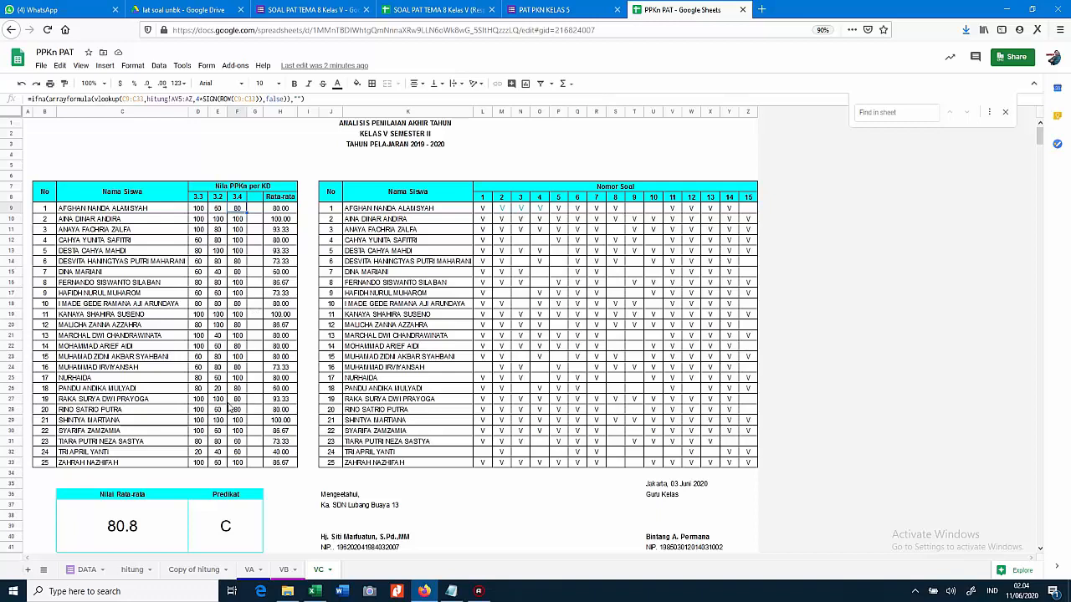
click(298, 9)
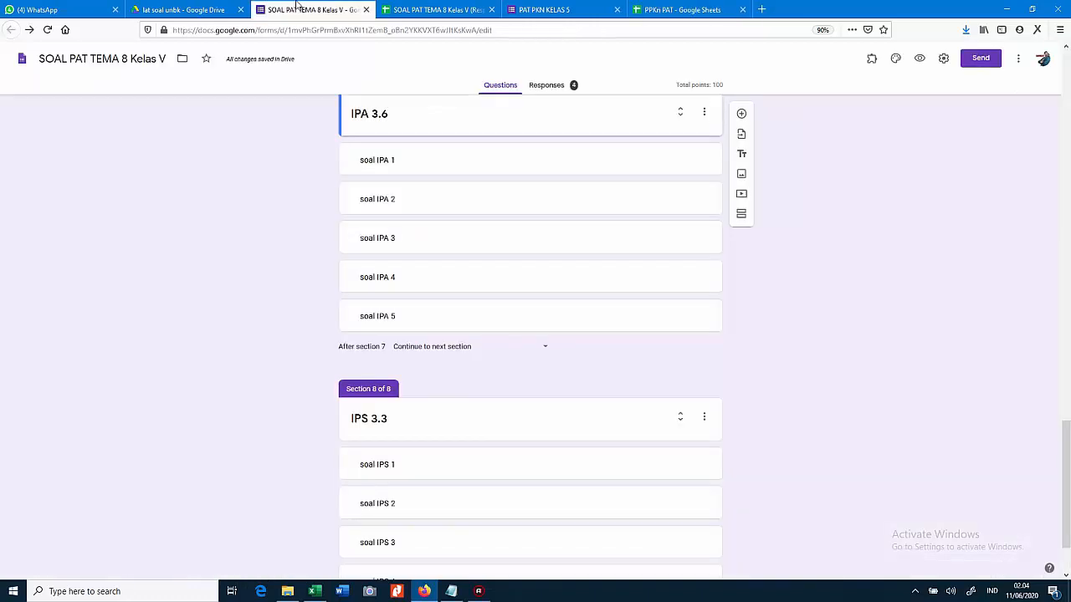
scroll(251, 169, up, 3)
scroll(251, 169, down, 2)
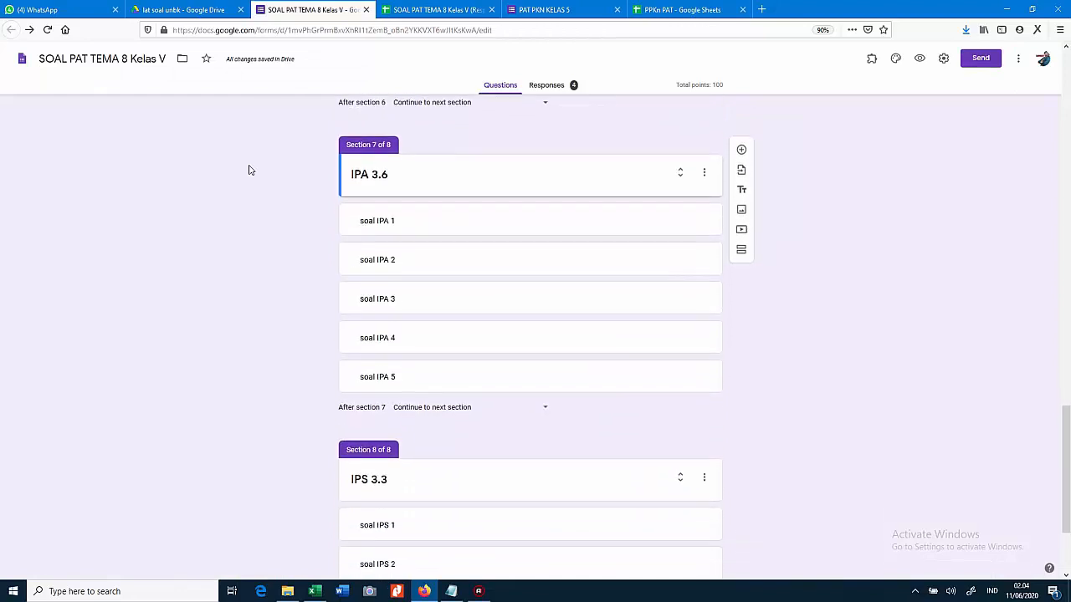
click(552, 84)
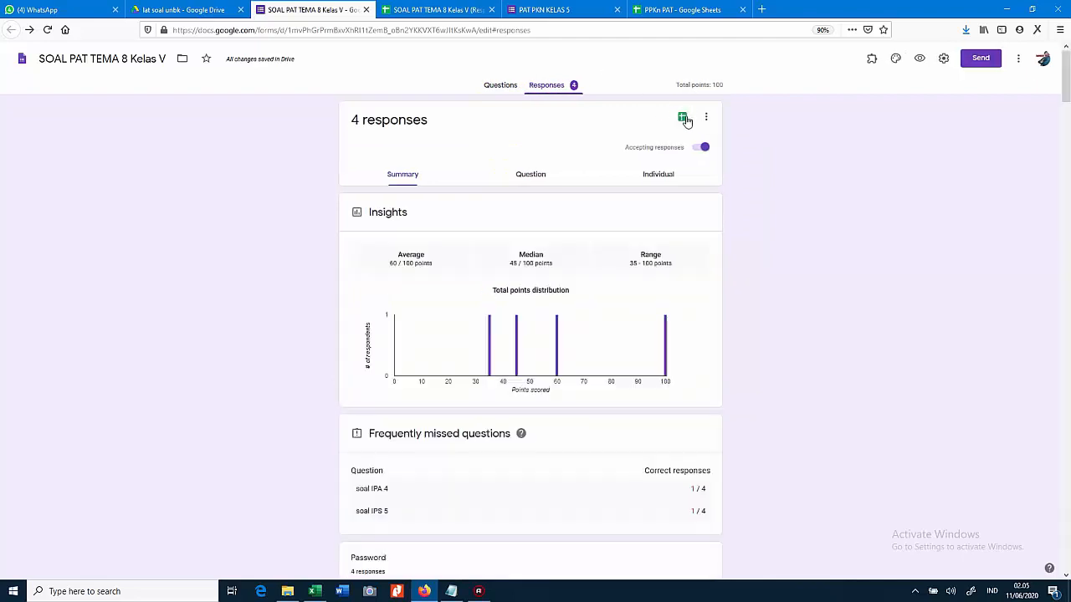
Open the linked 'SOAL PAT TEMA 8 Kelas V (Responses)' spreadsheet, close the duplicate tab, and browse its submissions
click(683, 118)
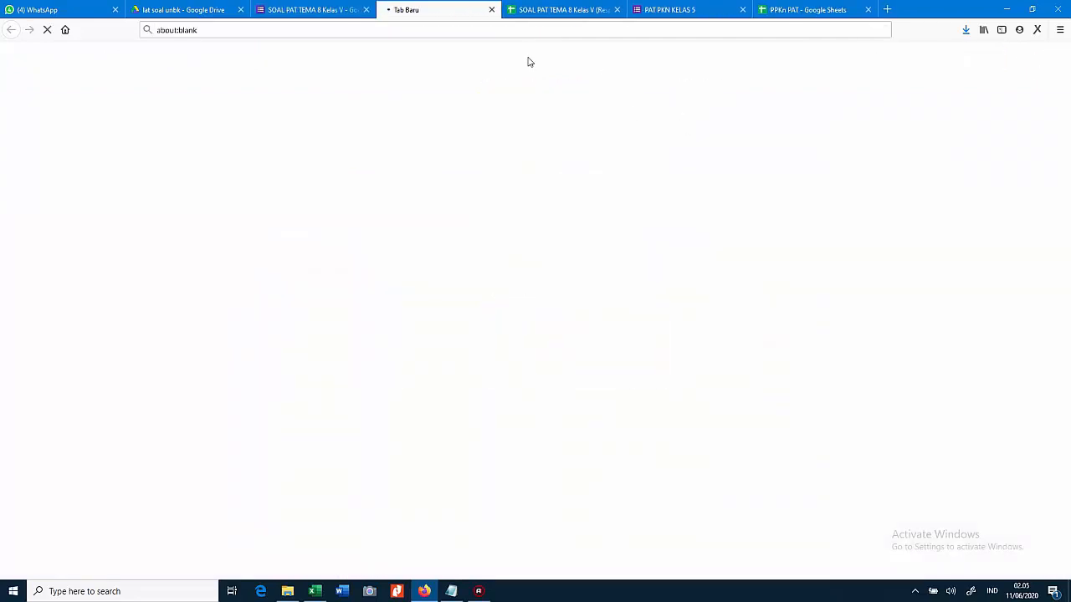
click(616, 9)
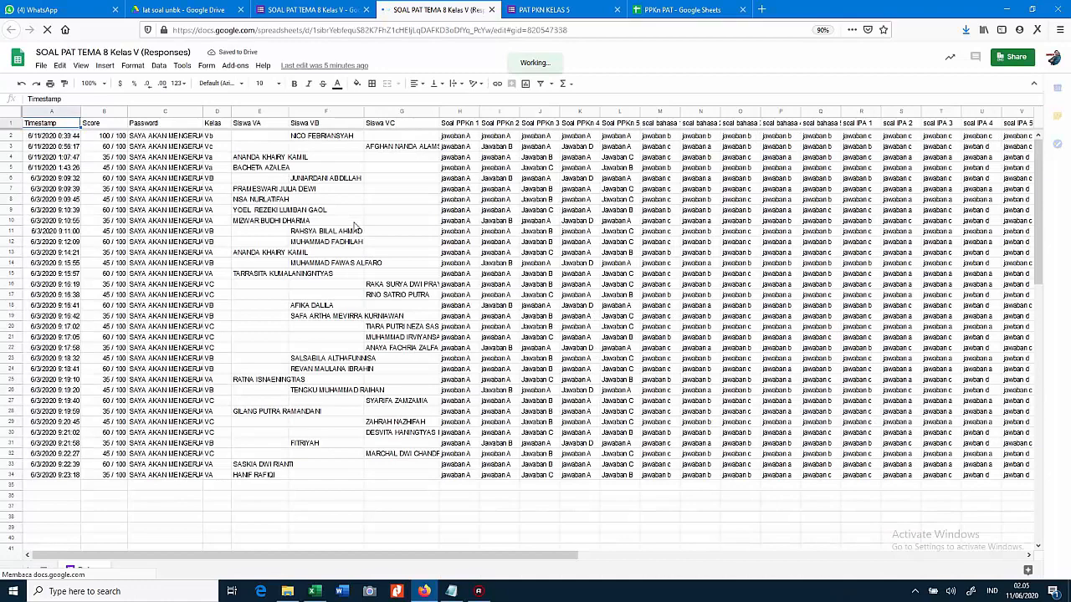
scroll(355, 226, down, 1)
scroll(356, 227, down, 5)
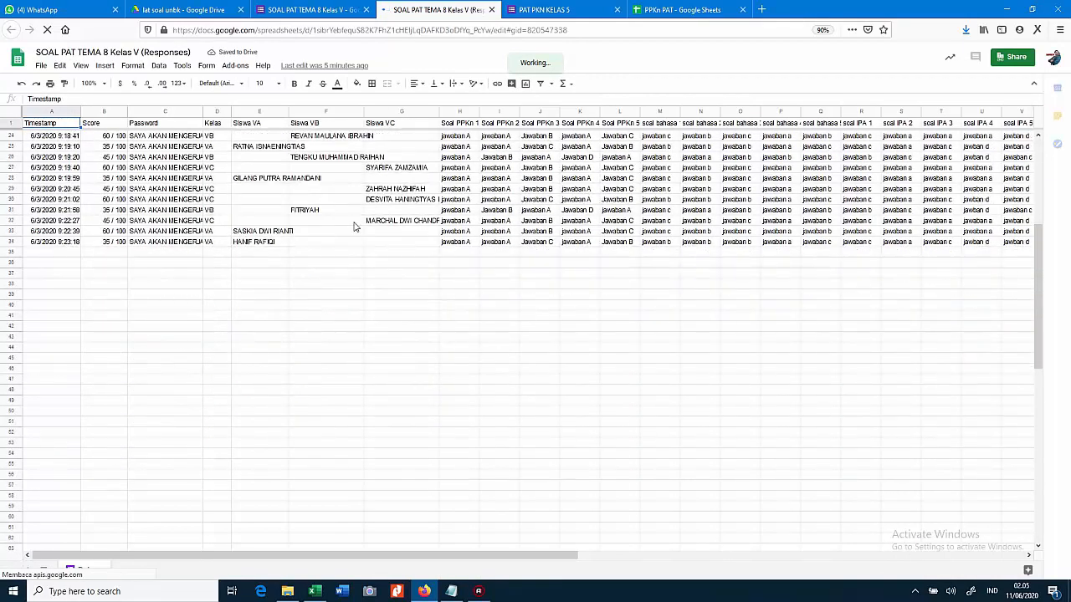
scroll(353, 231, up, 10)
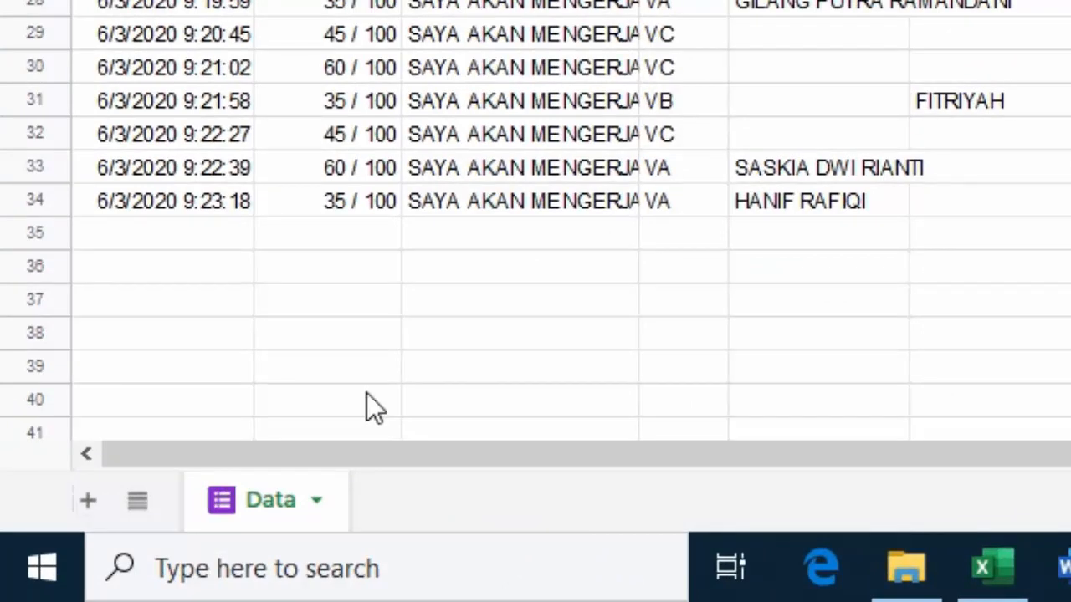
double_click(261, 508)
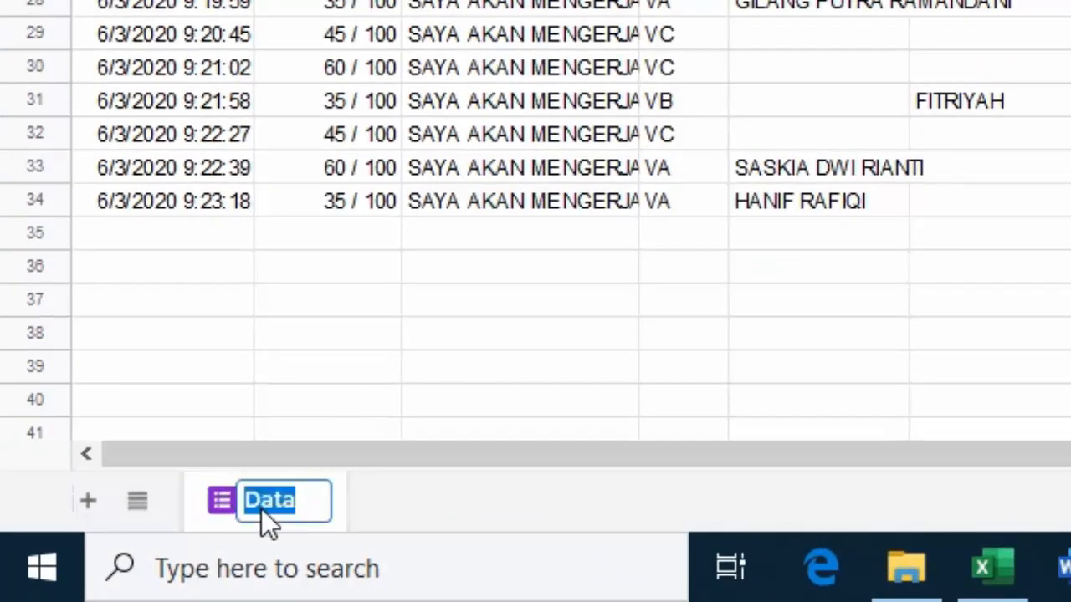
click(358, 331)
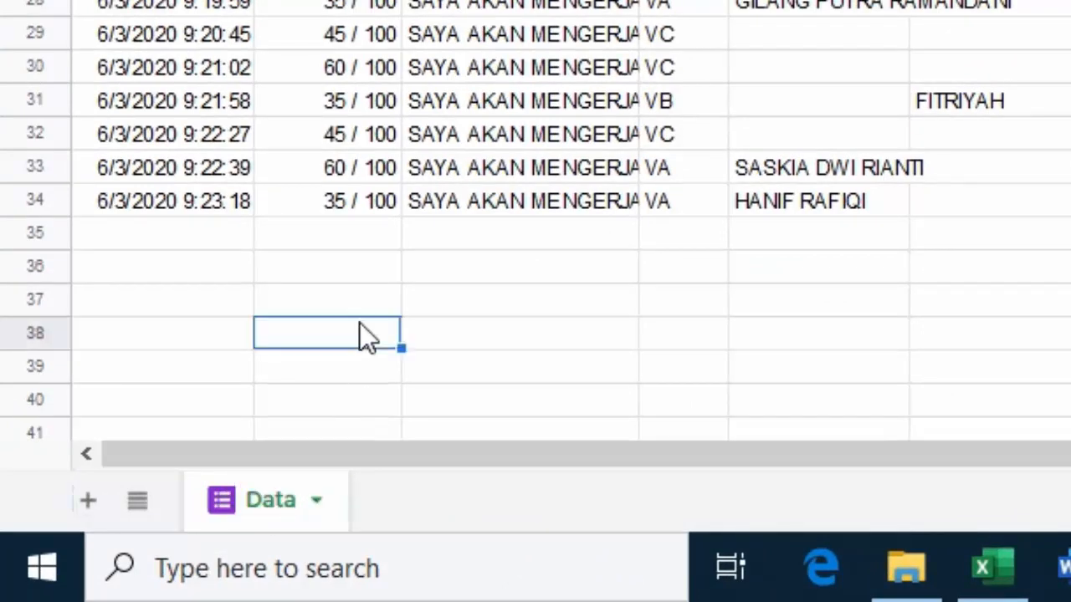
double_click(271, 498)
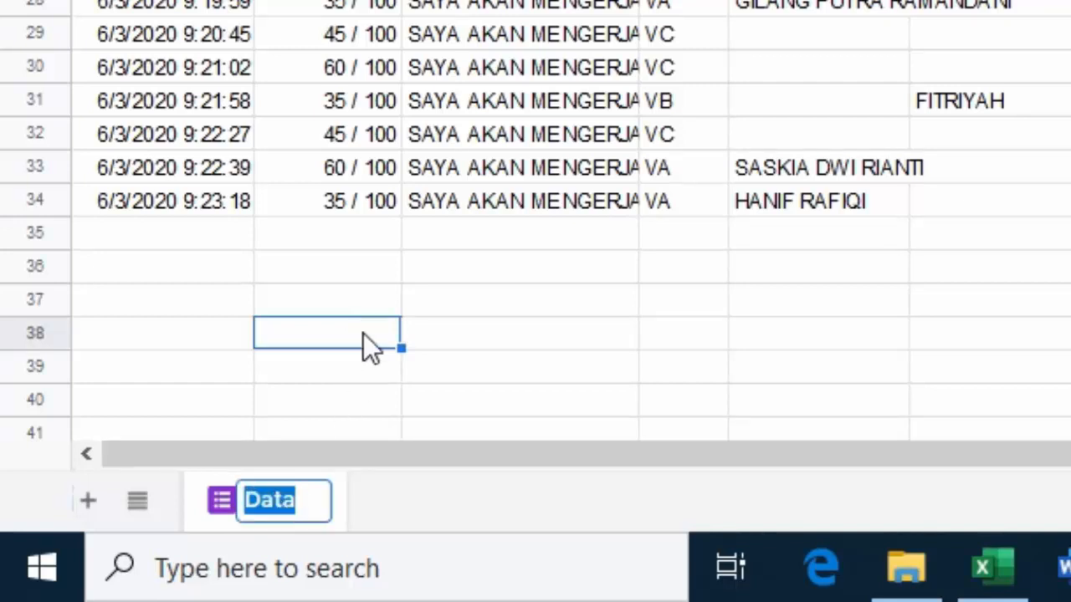
click(373, 307)
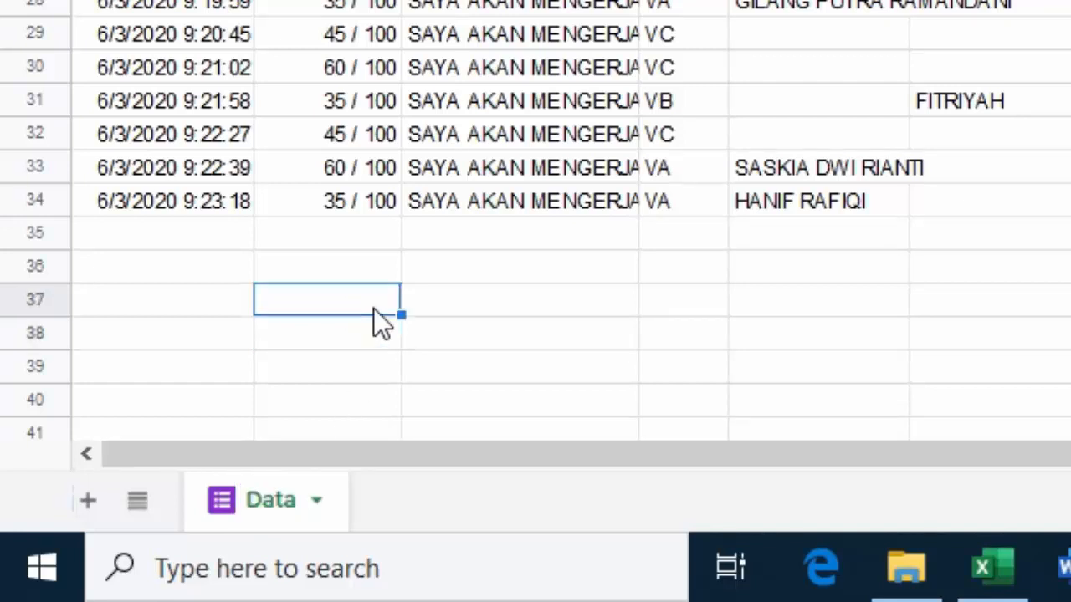
click(319, 504)
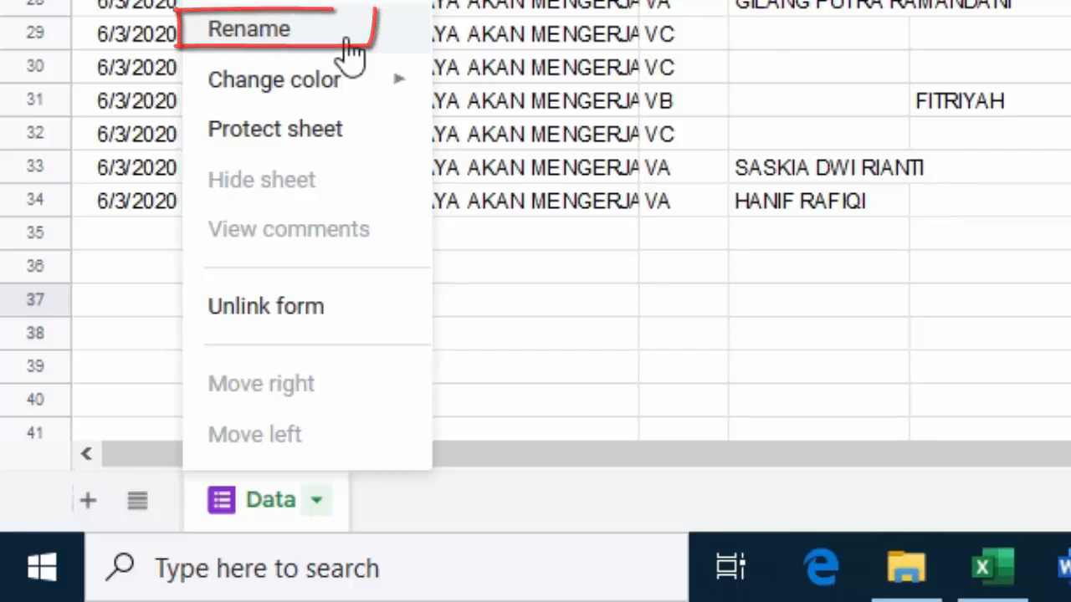
click(351, 50)
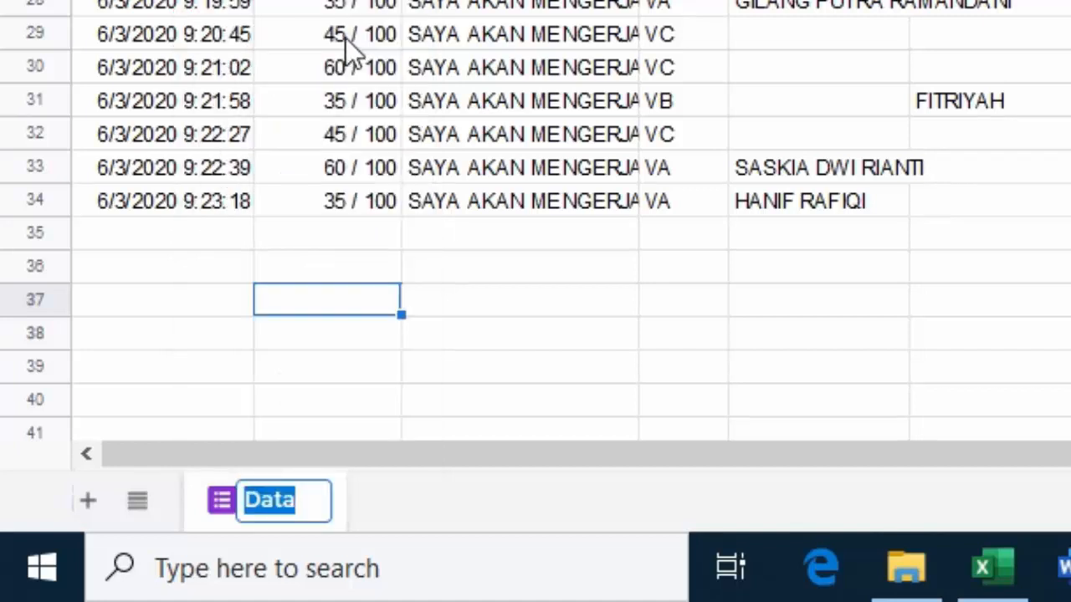
text(Data)
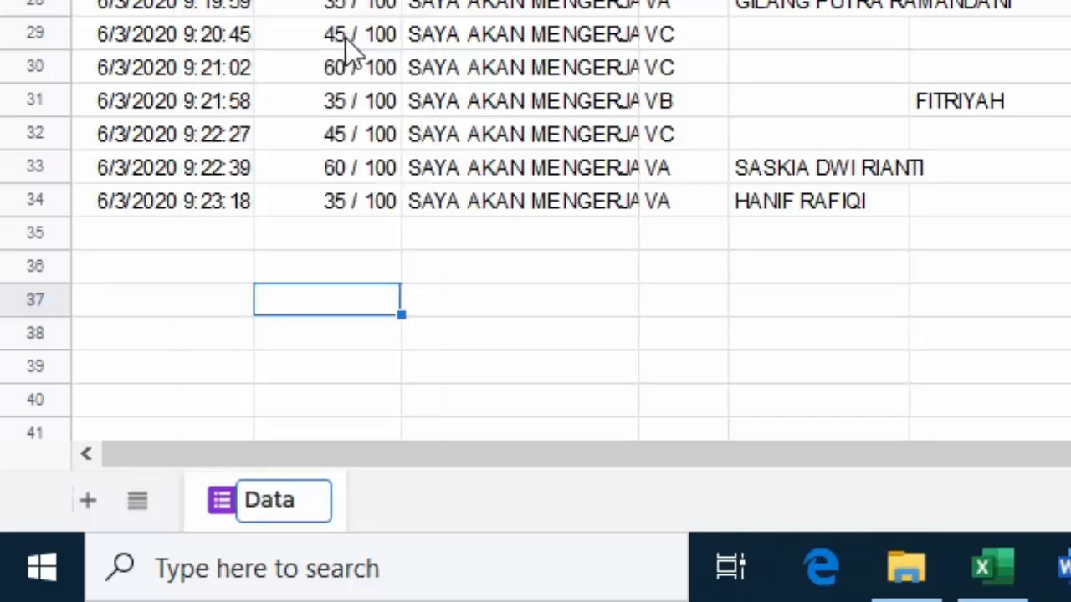
key(Return)
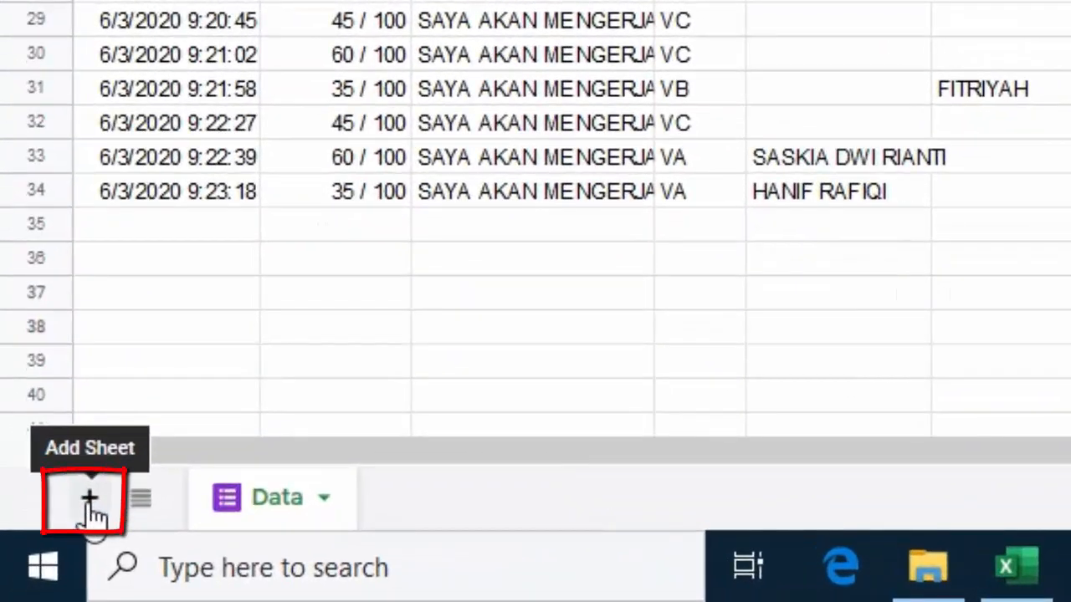
Add a new sheet renamed from Sheet4 to 'hitung', then return to the form's Questions view
click(88, 502)
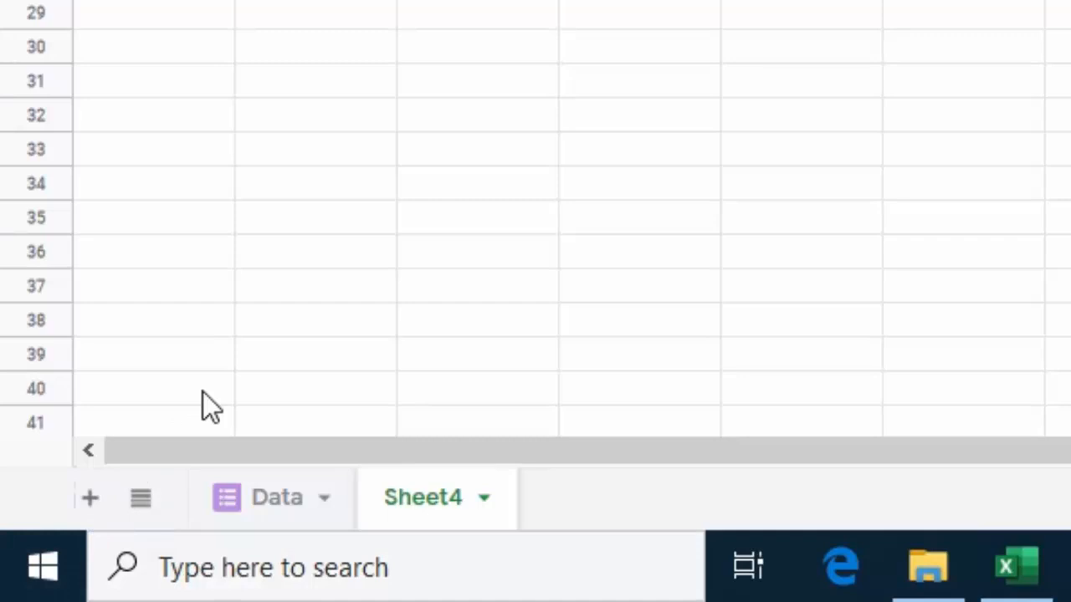
double_click(414, 500)
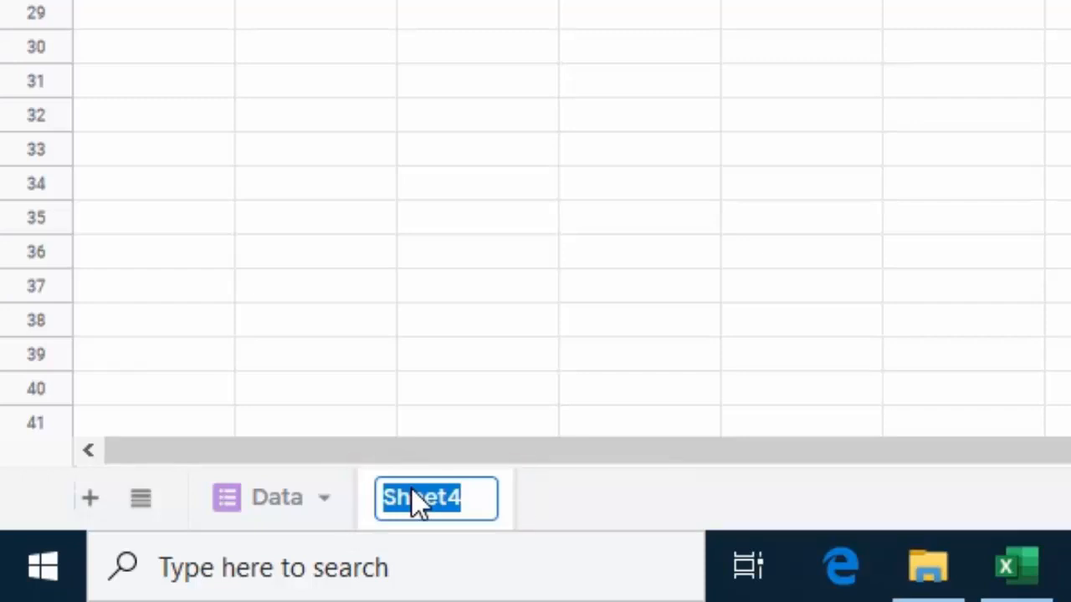
click(476, 490)
key(BackSpace)
key(BackSpace)
key(BackSpace)
key(BackSpace)
key(BackSpace)
key(BackSpace)
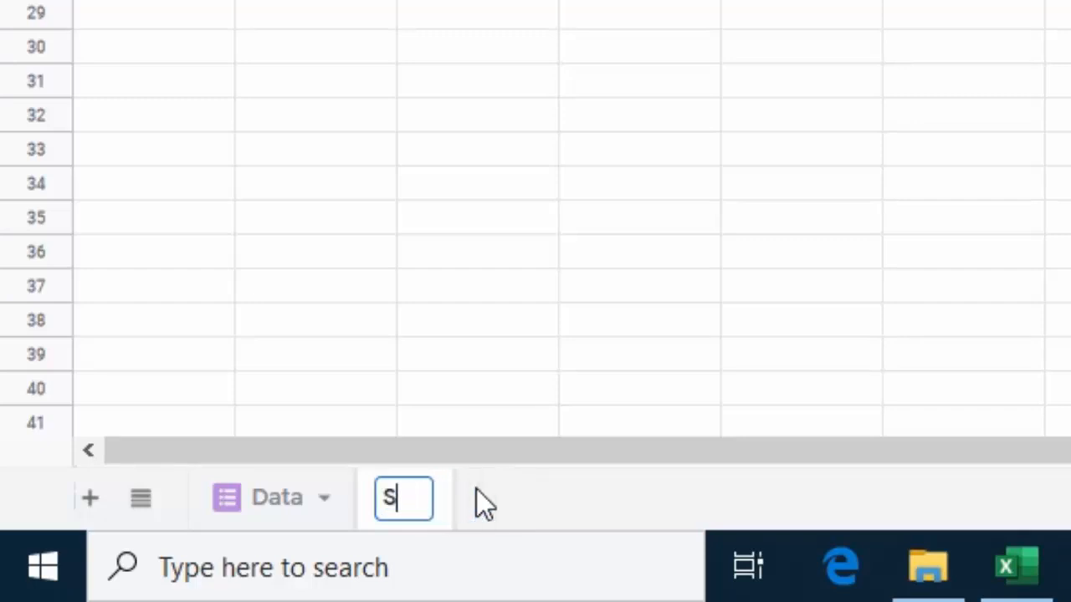
text(hitung)
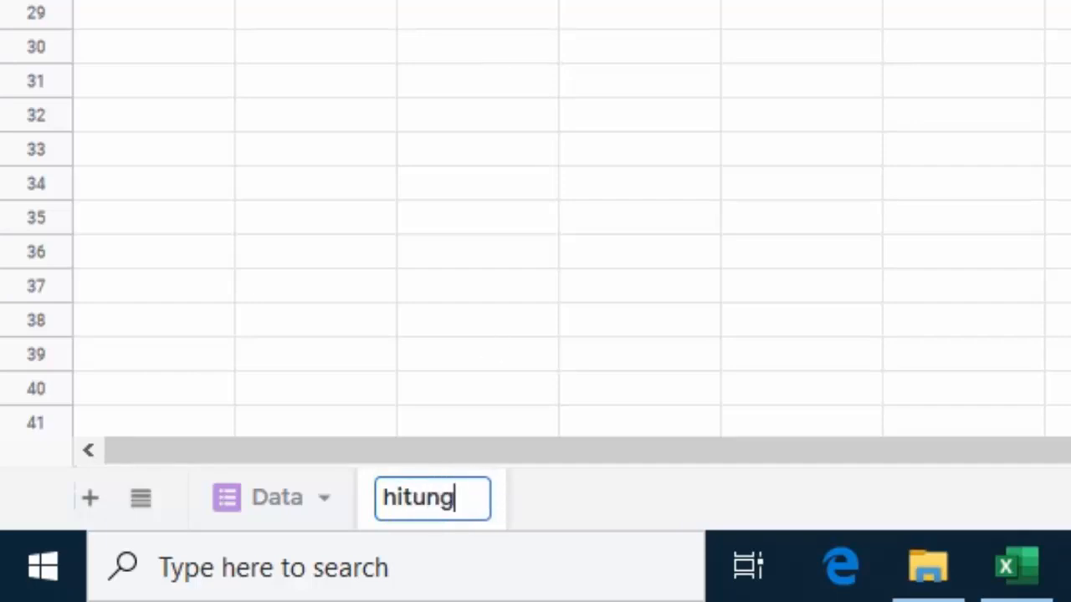
key(Return)
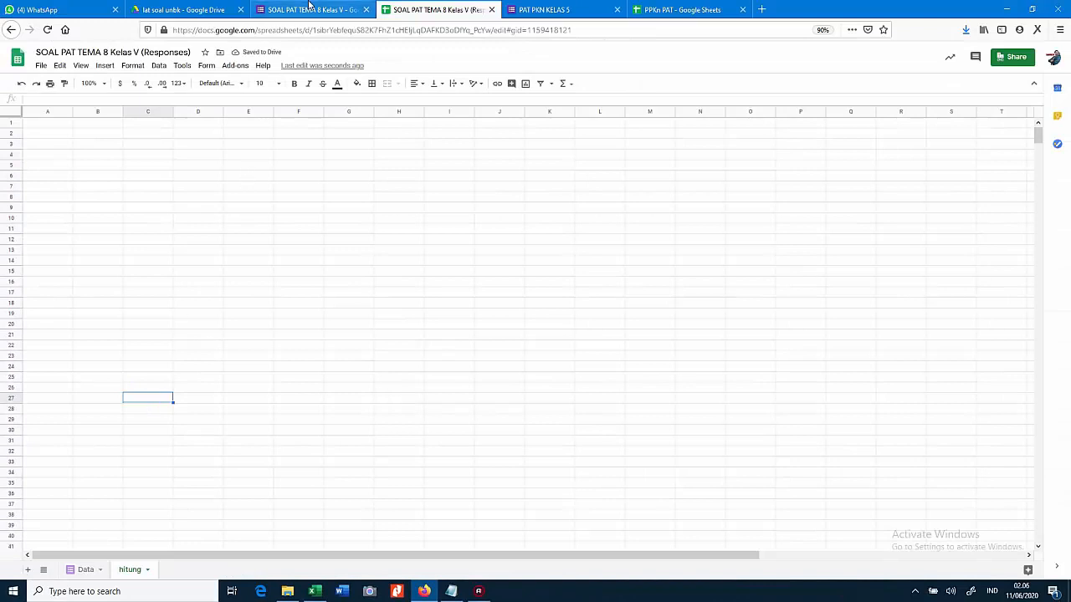
click(310, 8)
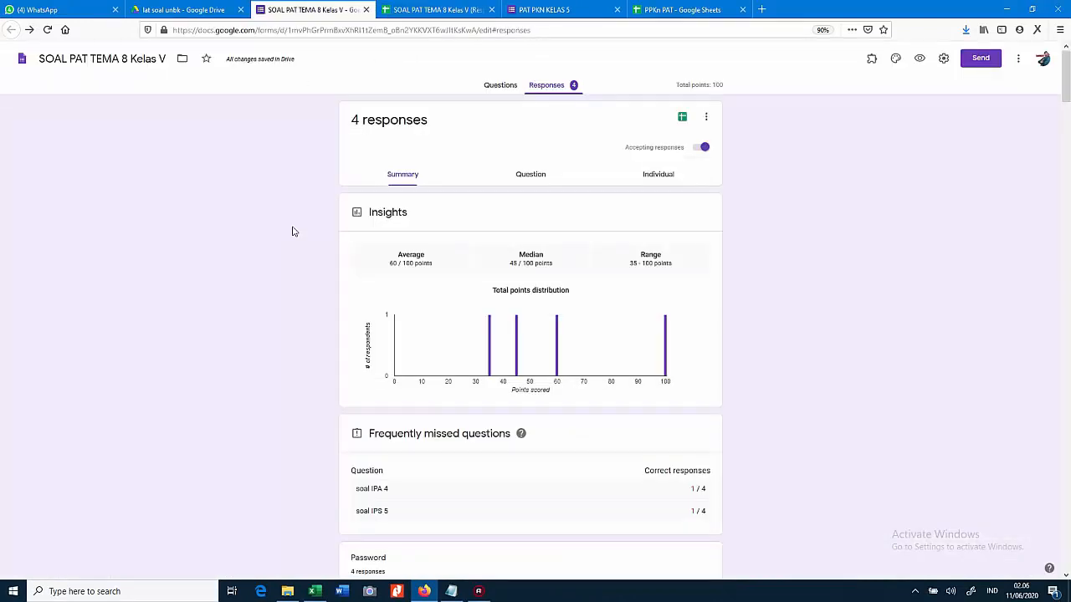
click(499, 87)
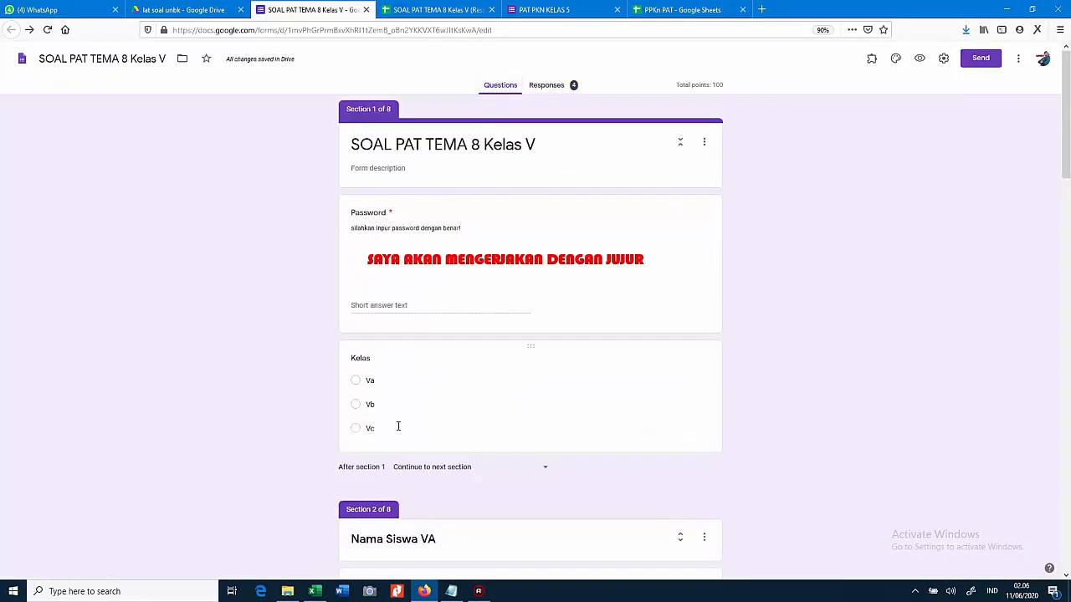
Scroll through the form's questions and expand Section 2 'Nama Siswa VA' to list student names
scroll(398, 427, down, 5)
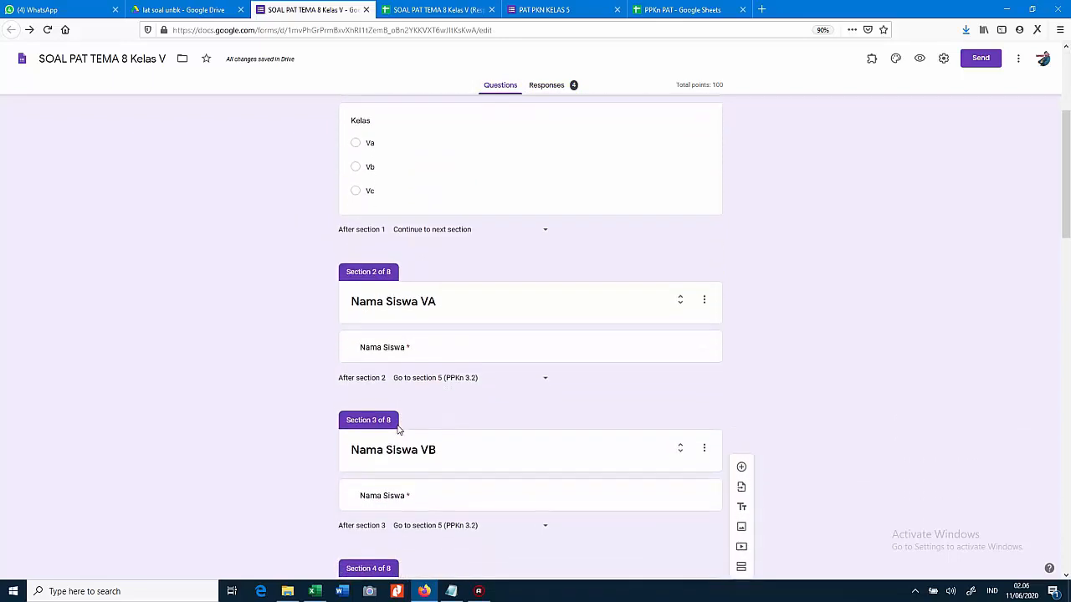
scroll(430, 412, down, 5)
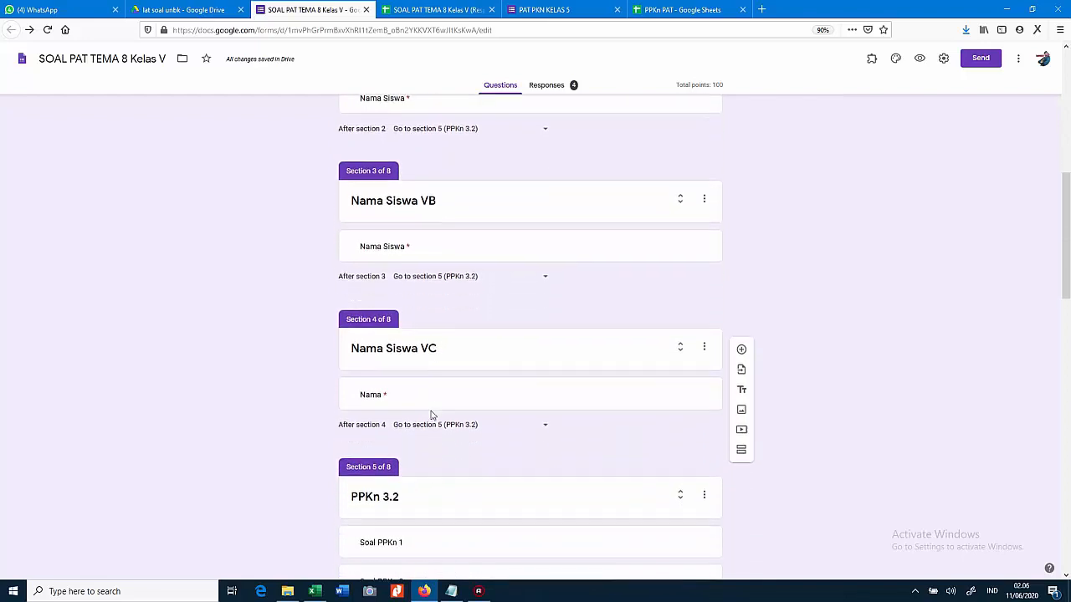
scroll(430, 413, down, 1)
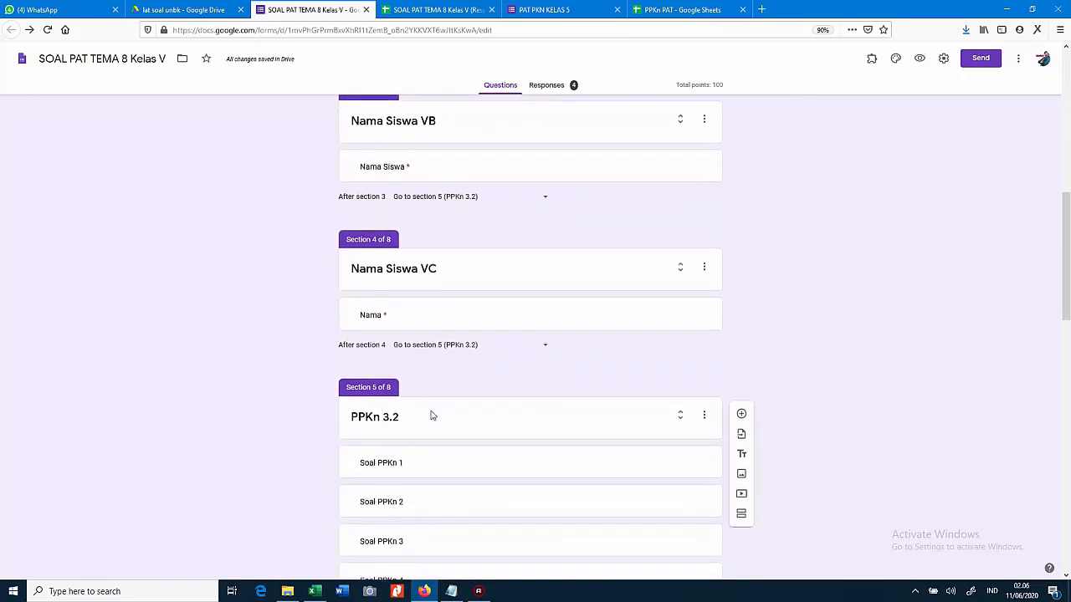
scroll(493, 305, up, 2)
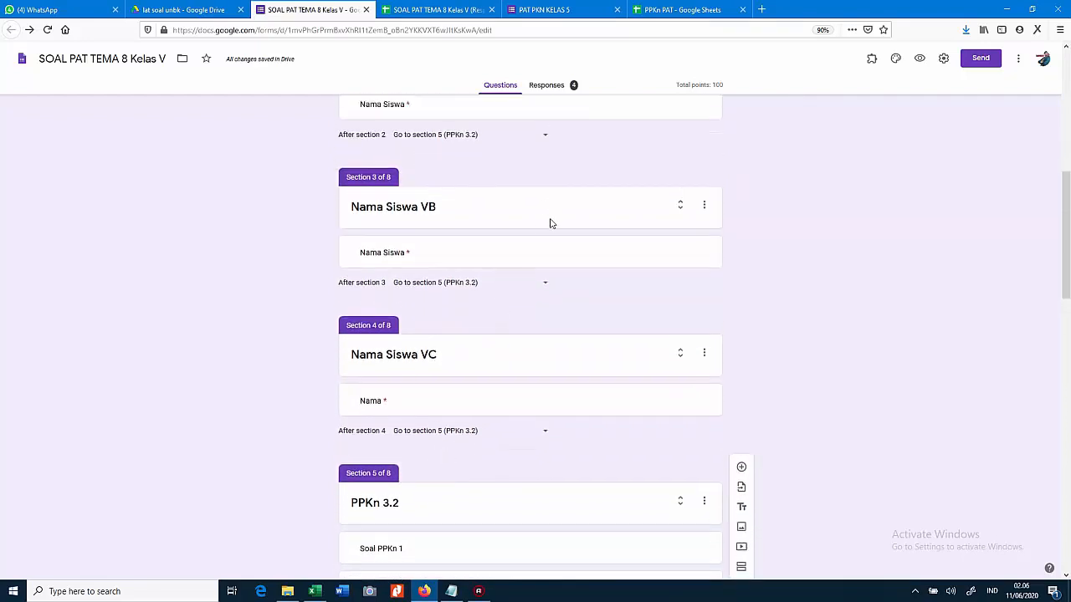
scroll(535, 216, up, 4)
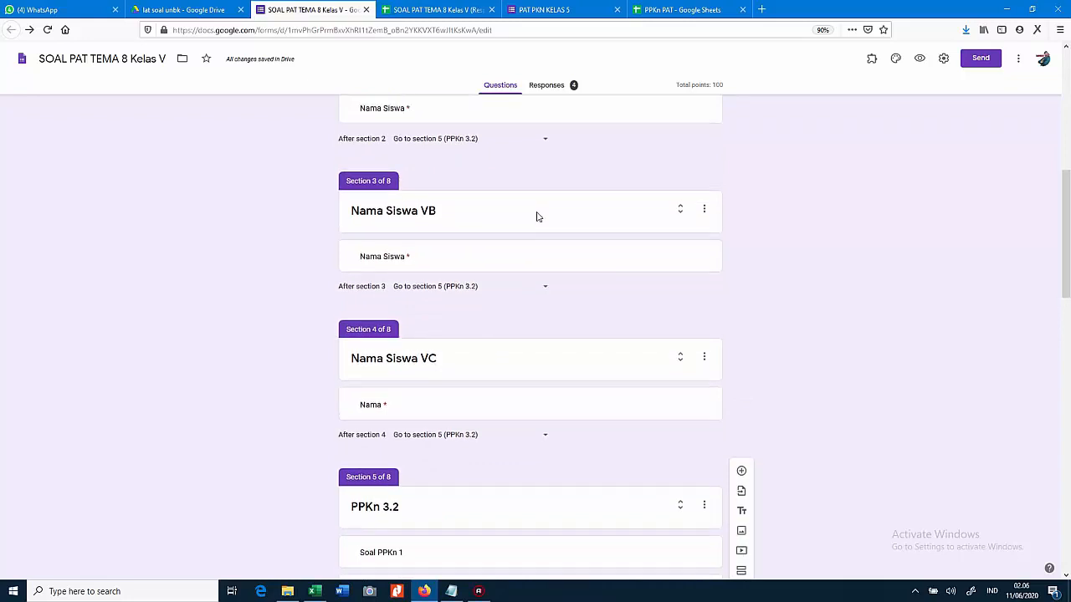
scroll(537, 219, up, 3)
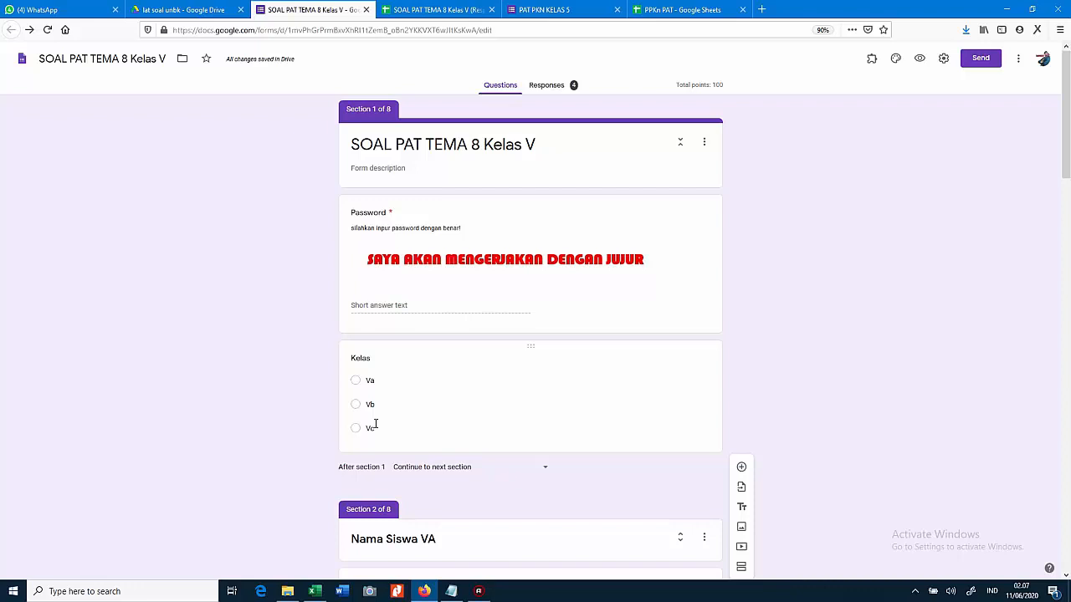
scroll(375, 424, down, 3)
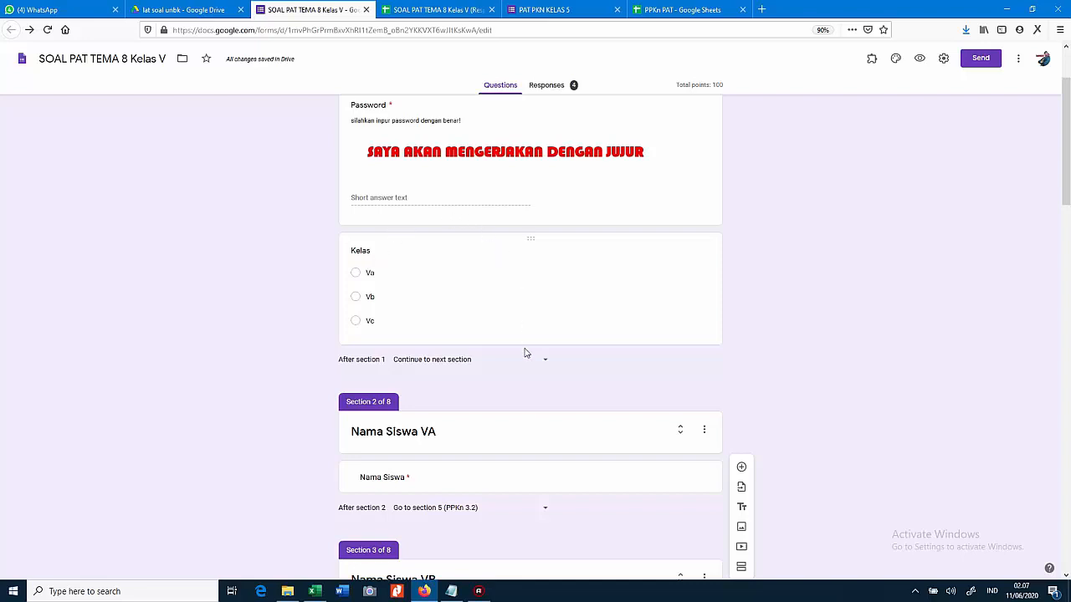
scroll(524, 396, down, 2)
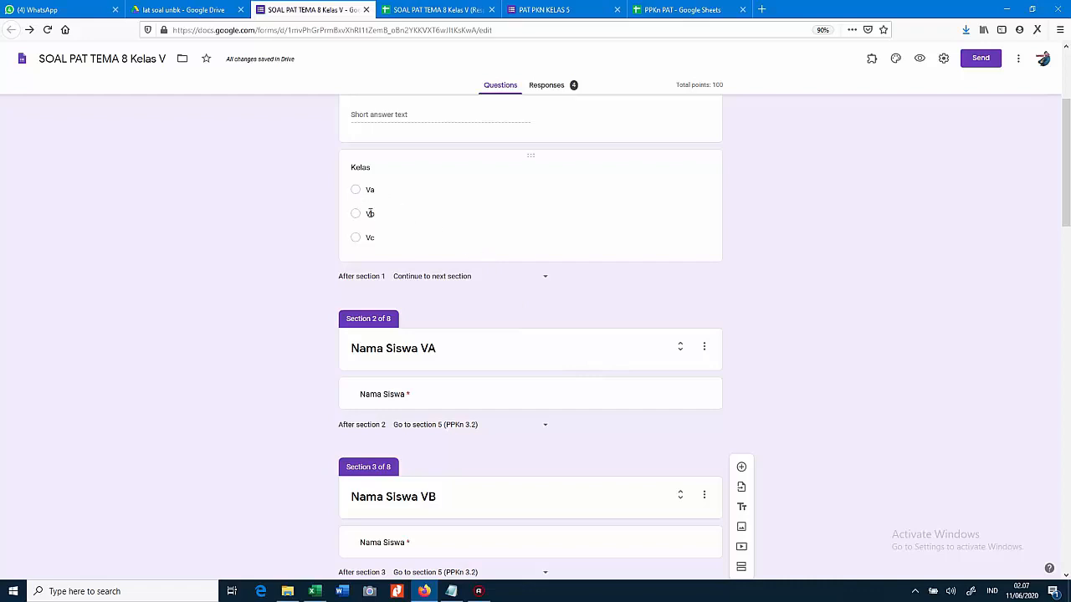
click(680, 350)
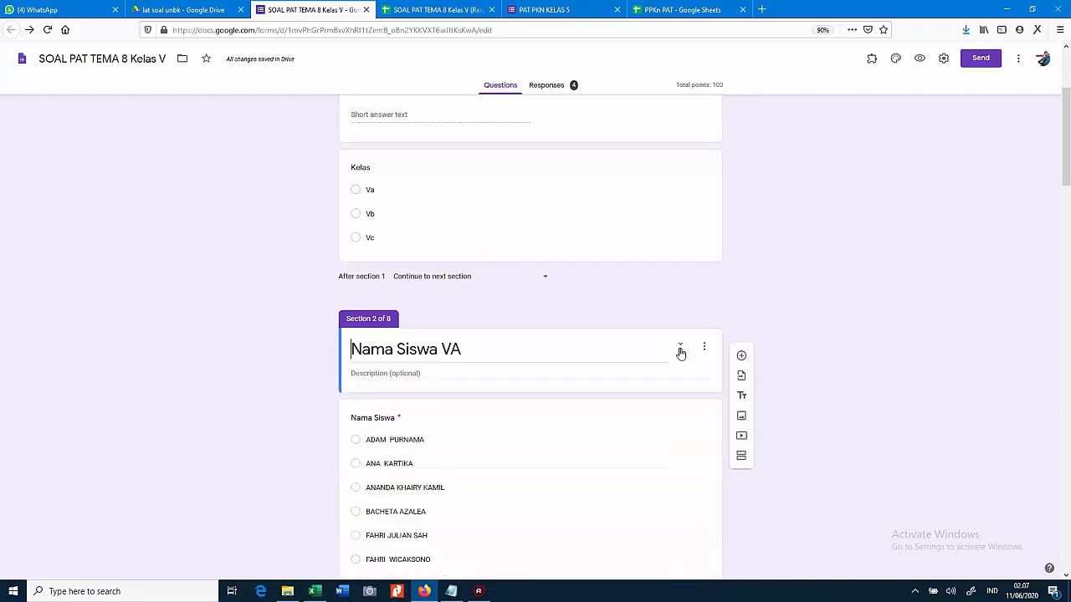
Collapse Section 2 'Nama Siswa VA' and return to the responses spreadsheet's hitung sheet
click(681, 350)
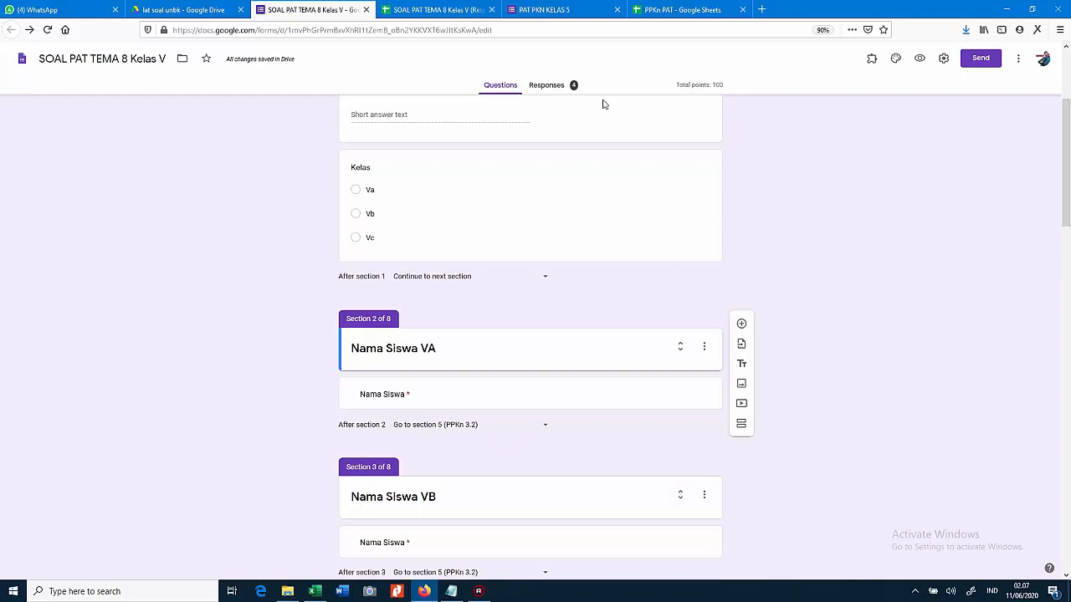
click(450, 10)
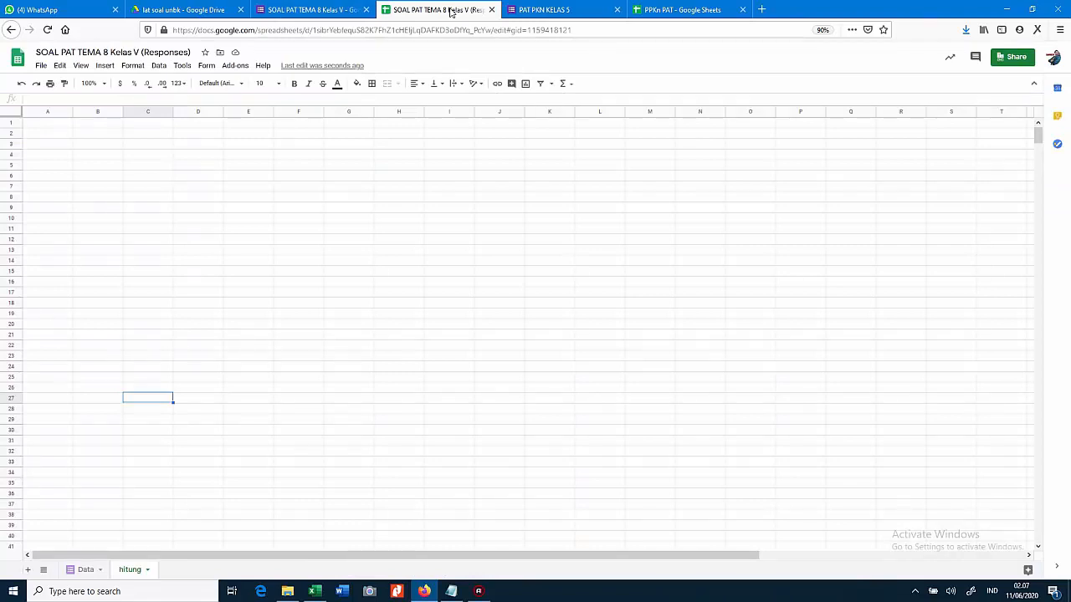
Type the headers No., Kelas and Nama Siswa into cells C7, D7 and E7
click(142, 187)
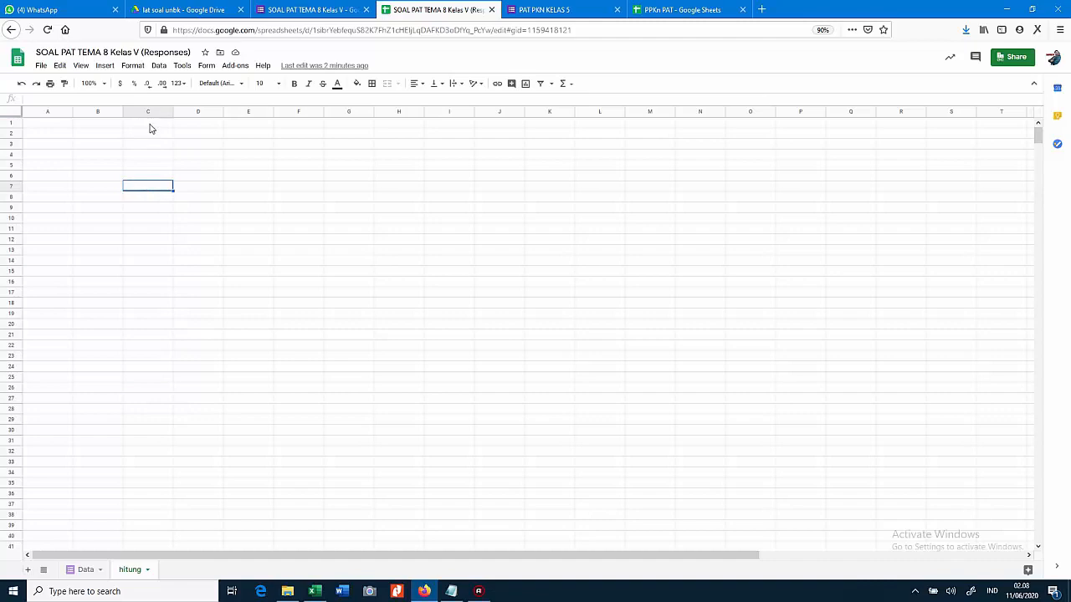
text(No.)
key(Tab)
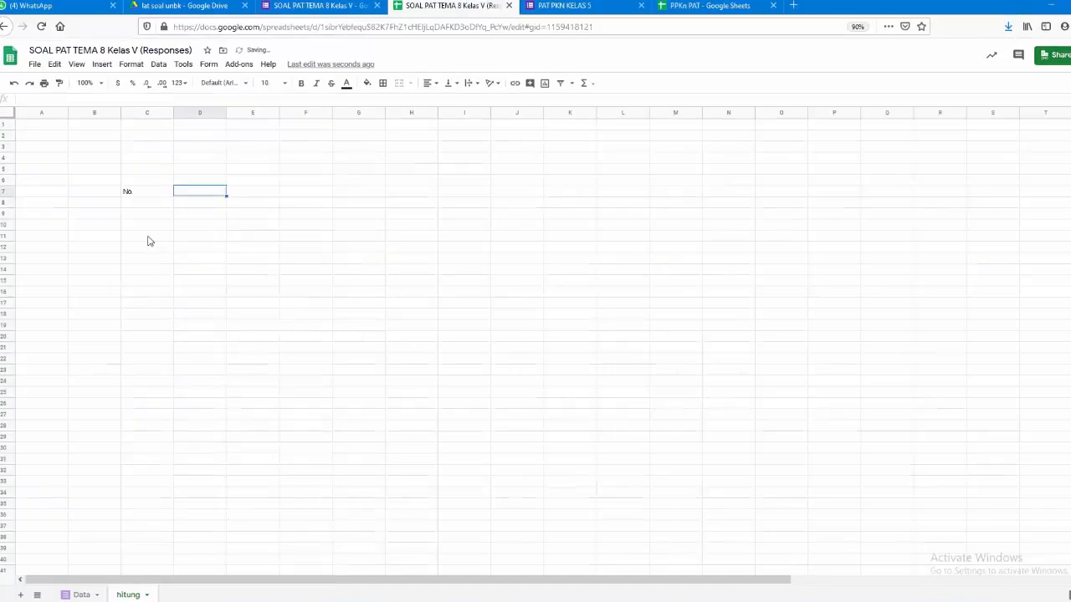
text(N)
key(BackSpace)
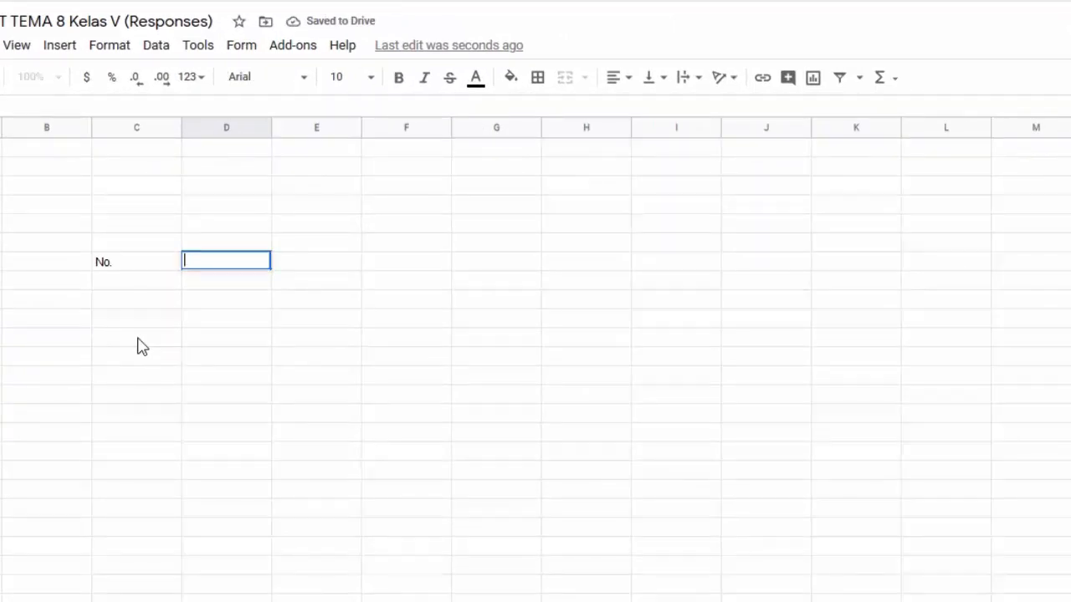
text(Kelas)
key(Tab)
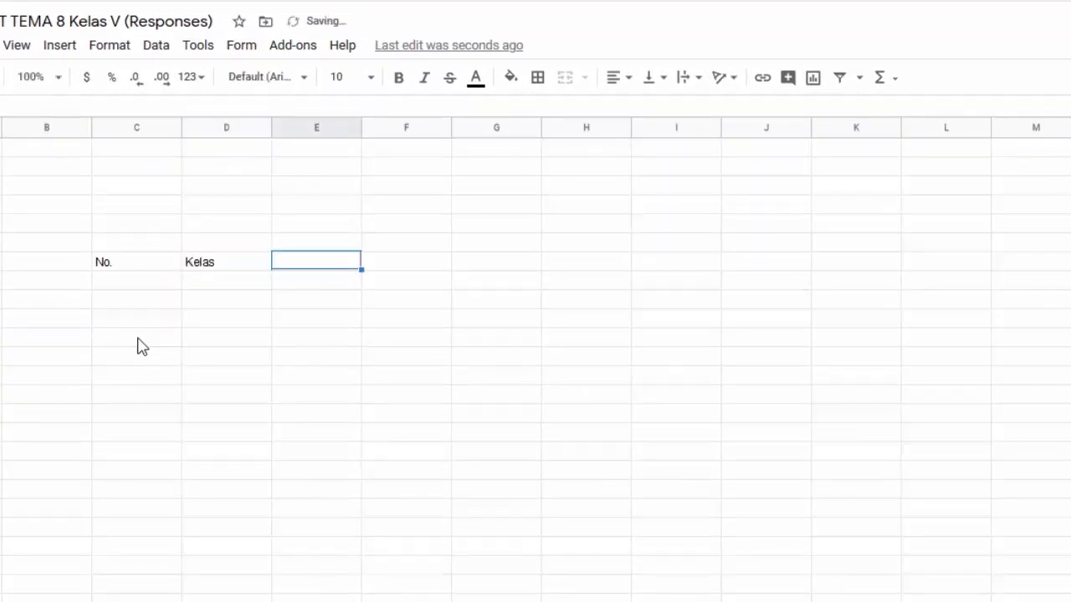
text(Nama Siswa)
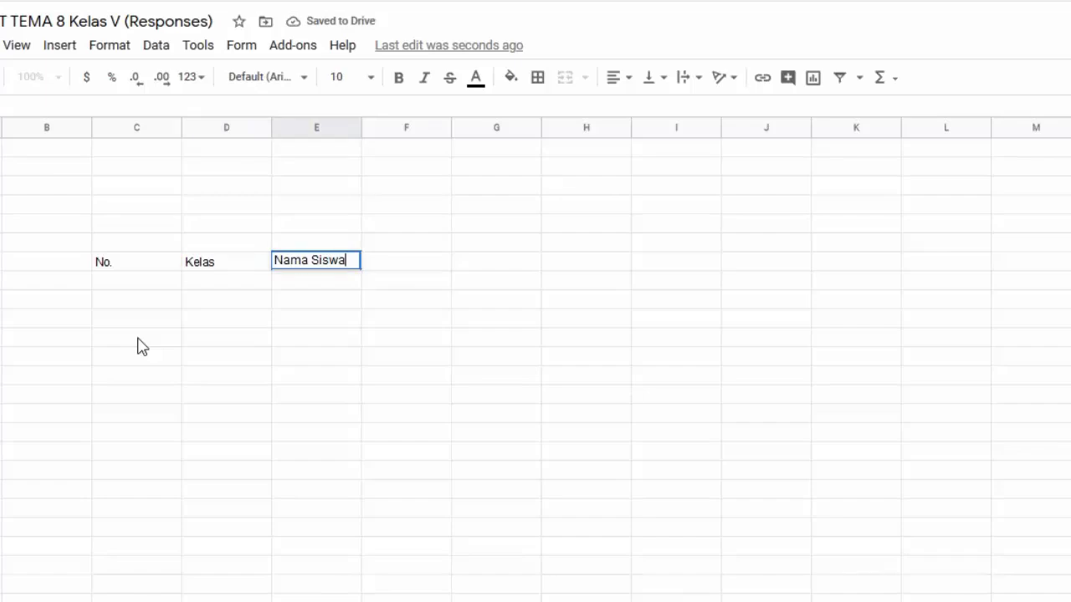
key(Tab)
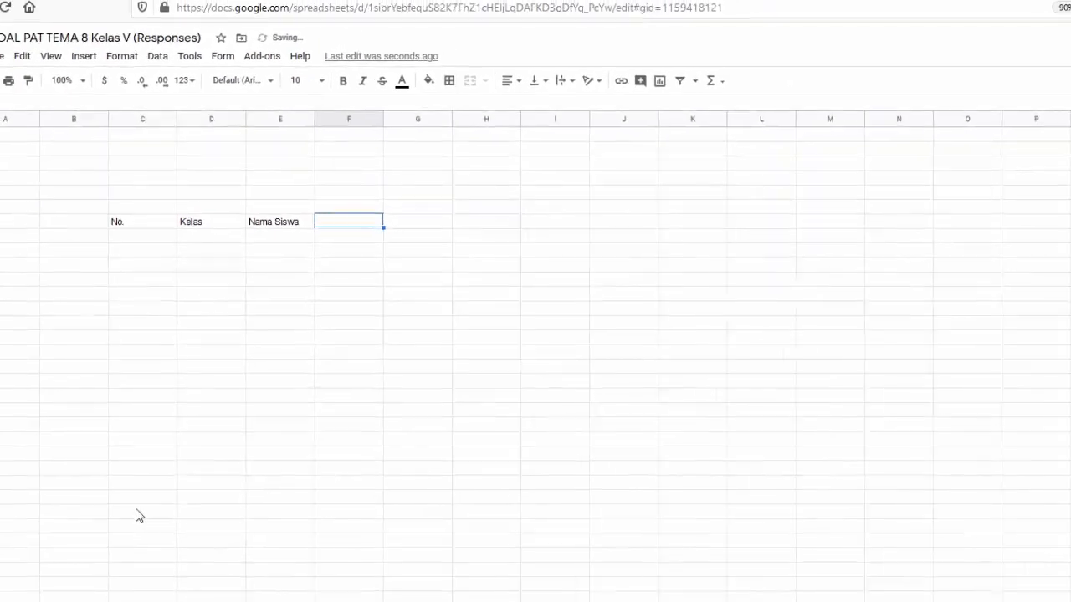
Check the Data sheet and the quiz form, then come back to the hitung sheet
click(82, 570)
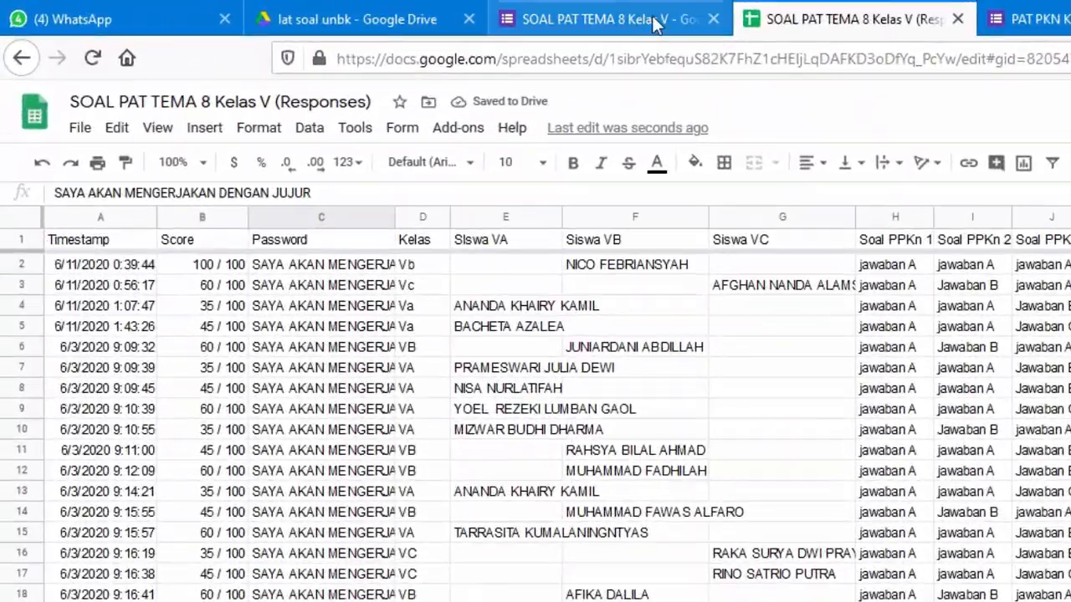
click(330, 10)
scroll(862, 393, down, 3)
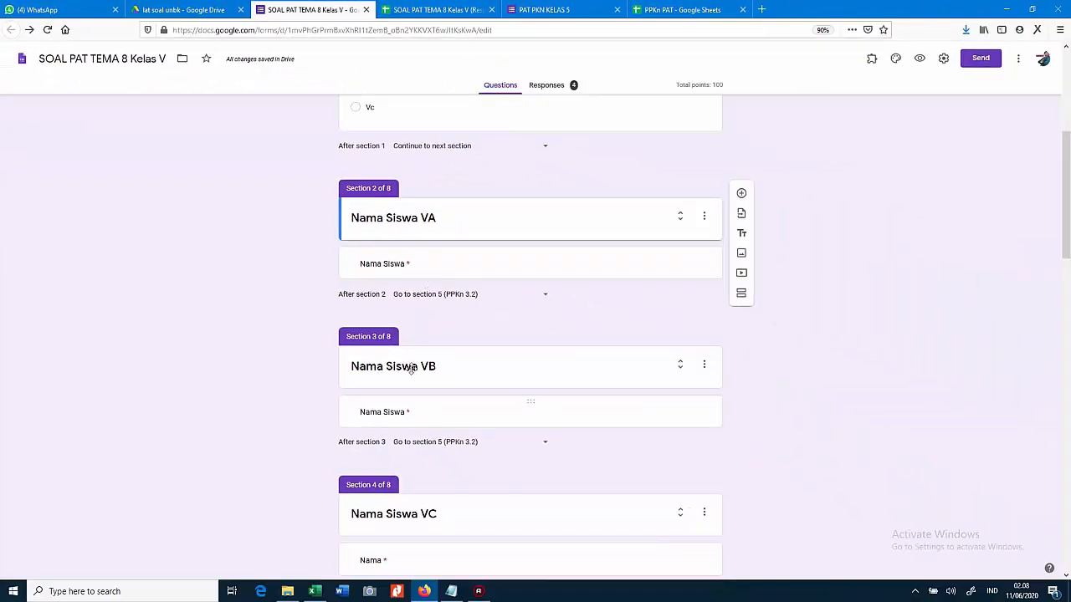
click(435, 9)
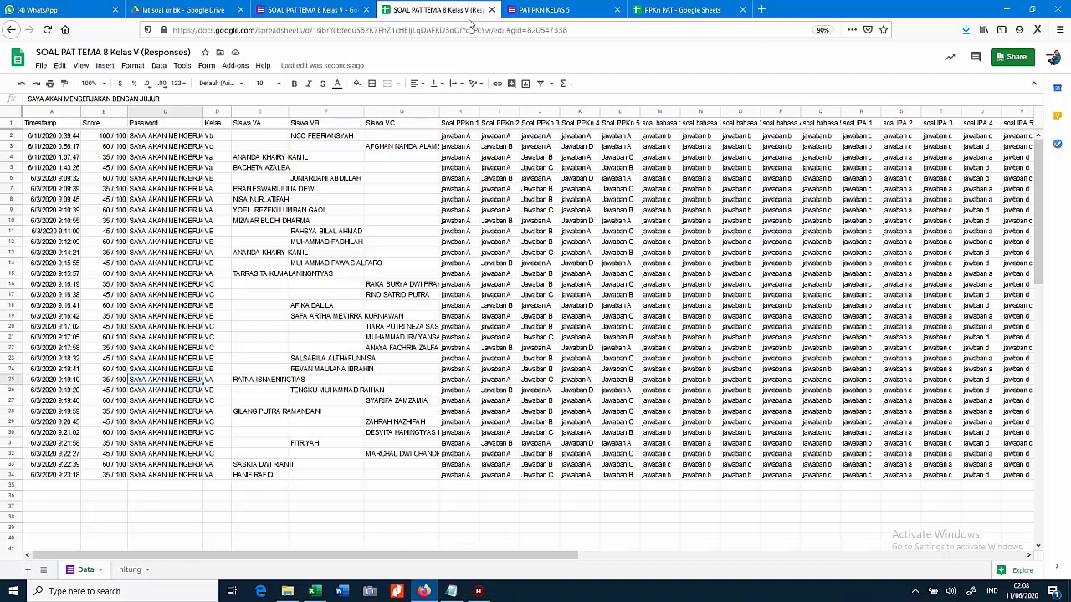
click(134, 569)
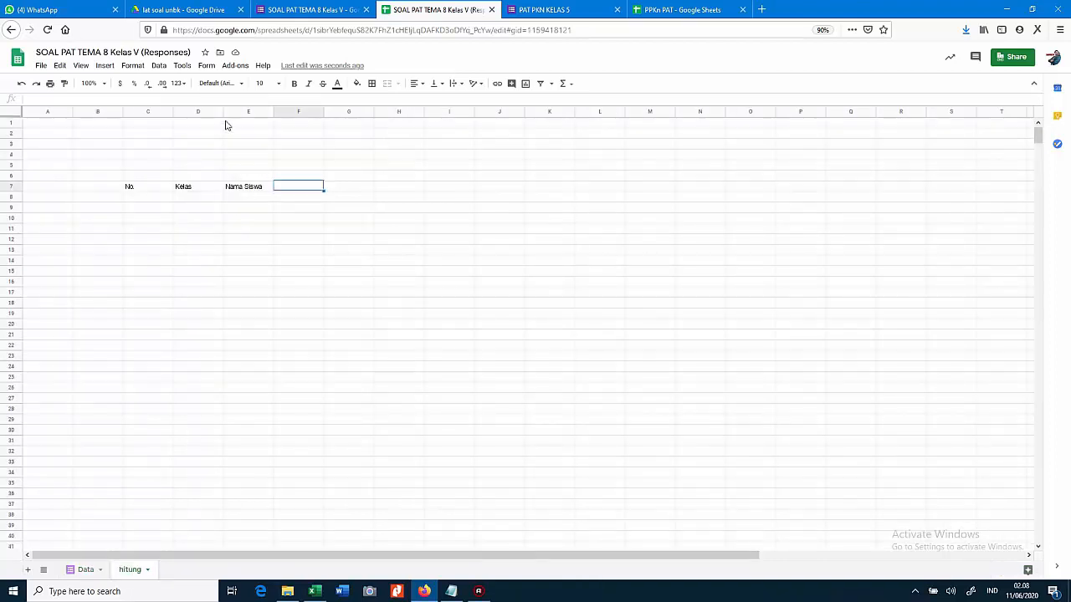
Narrow the No. and Kelas columns and fill question numbers 1 to 20 across row 7 from F7
drag(223, 111, 289, 111)
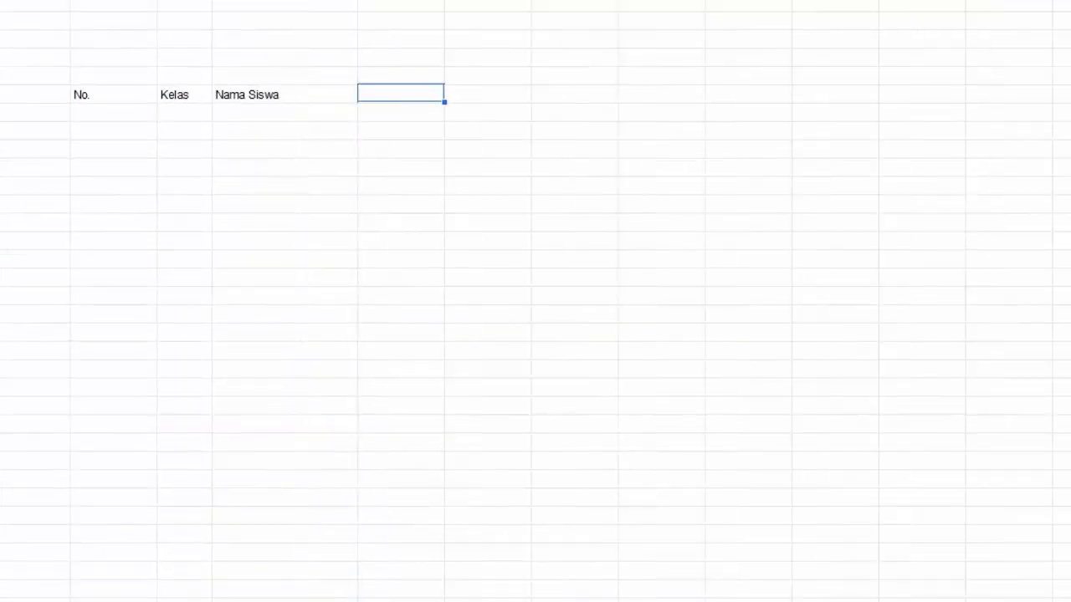
drag(157, 0, 118, 0)
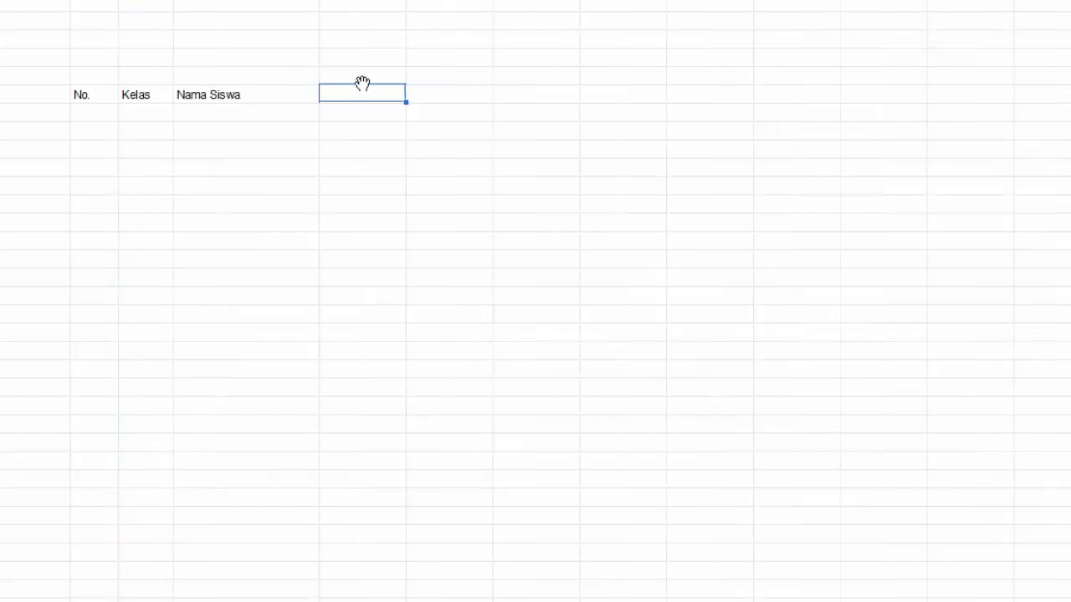
text(1)
key(Tab)
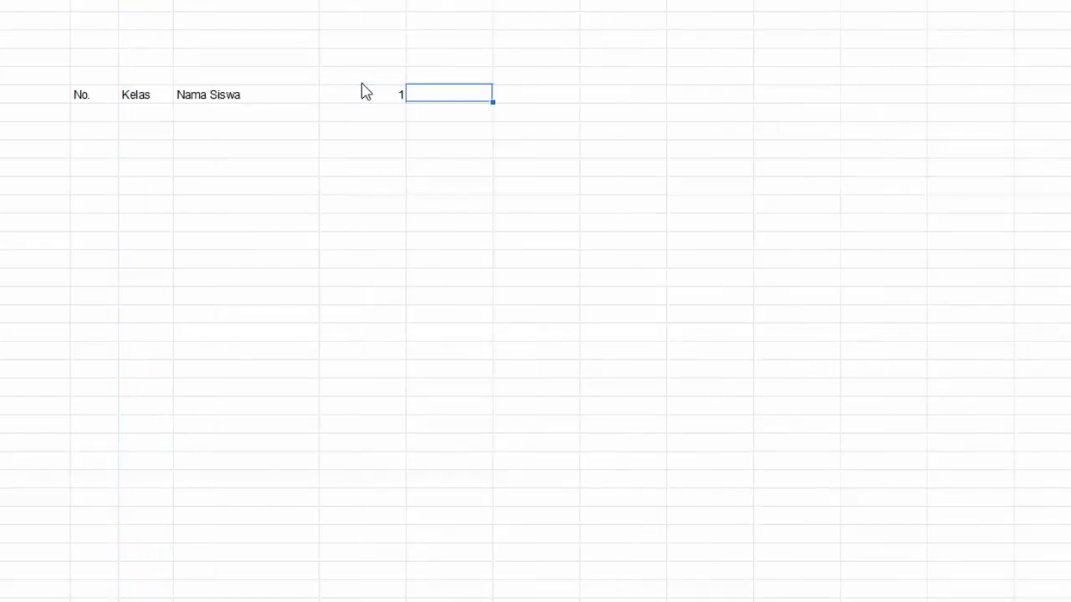
text(2)
key(Tab)
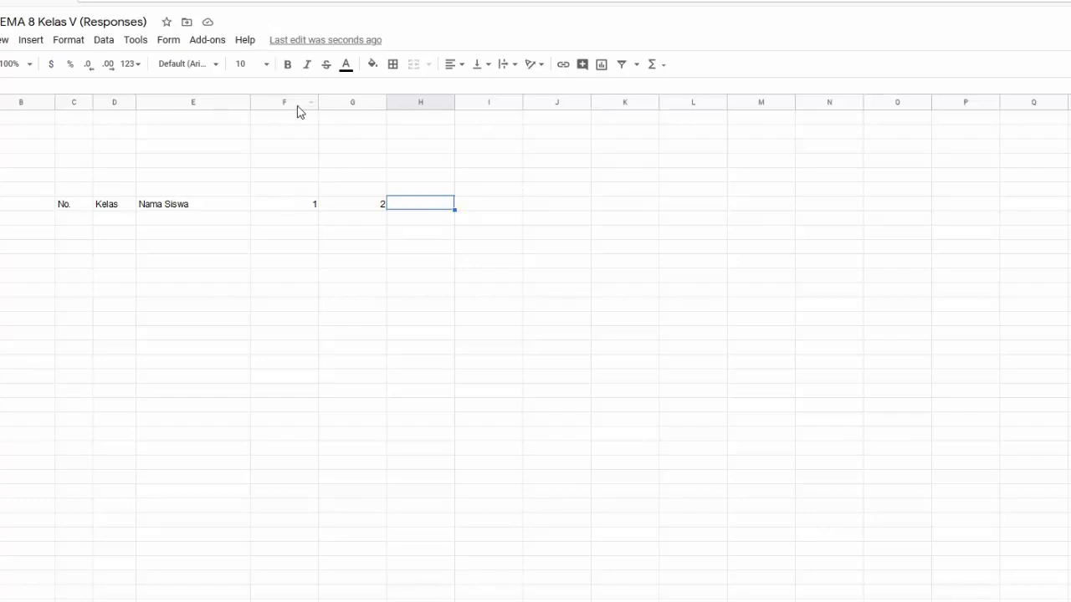
drag(302, 209, 1069, 205)
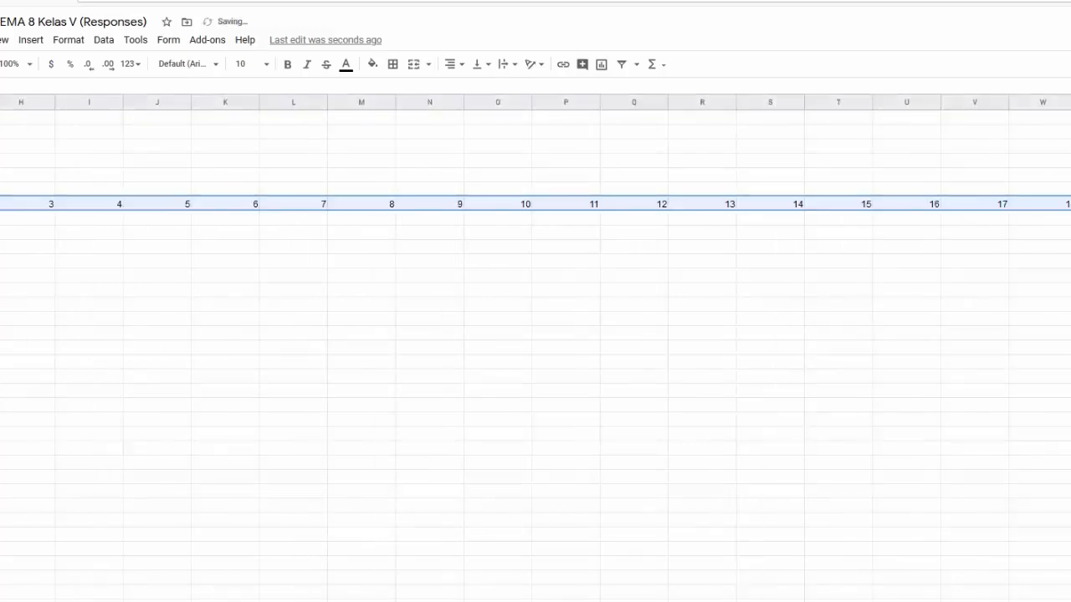
click(1069, 205)
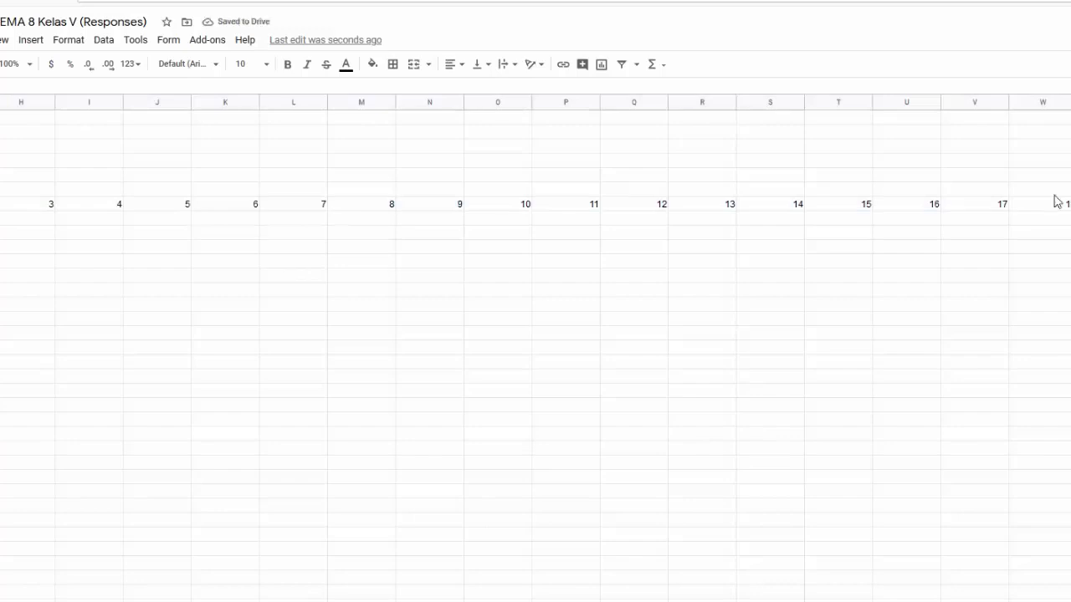
Make question columns F to Y equally narrow and centre the numbers 1 to 20
scroll(1060, 203, left, 3)
scroll(1058, 201, left, 3)
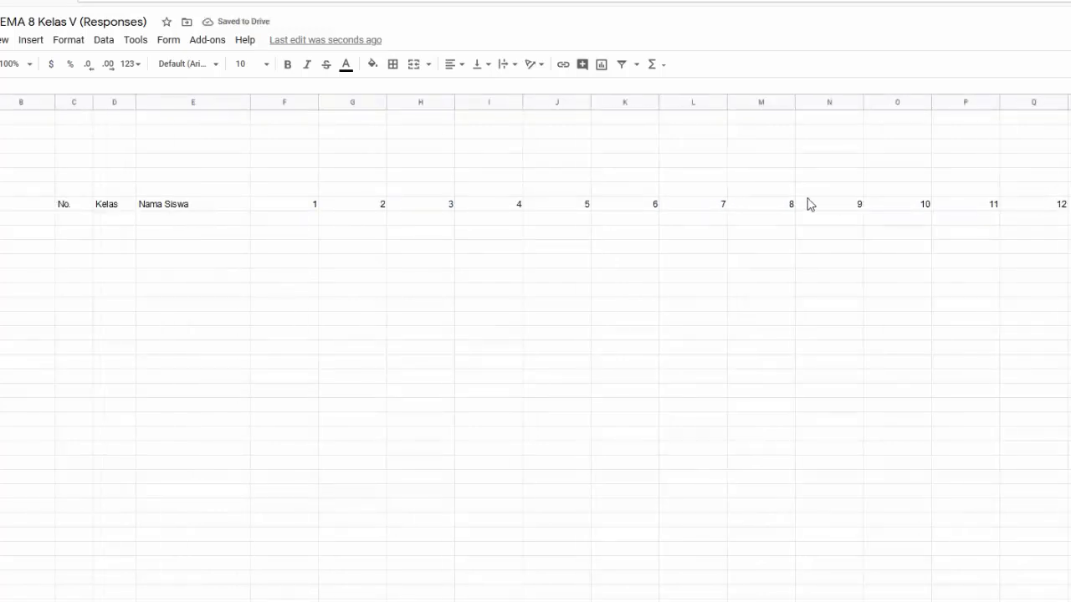
click(288, 101)
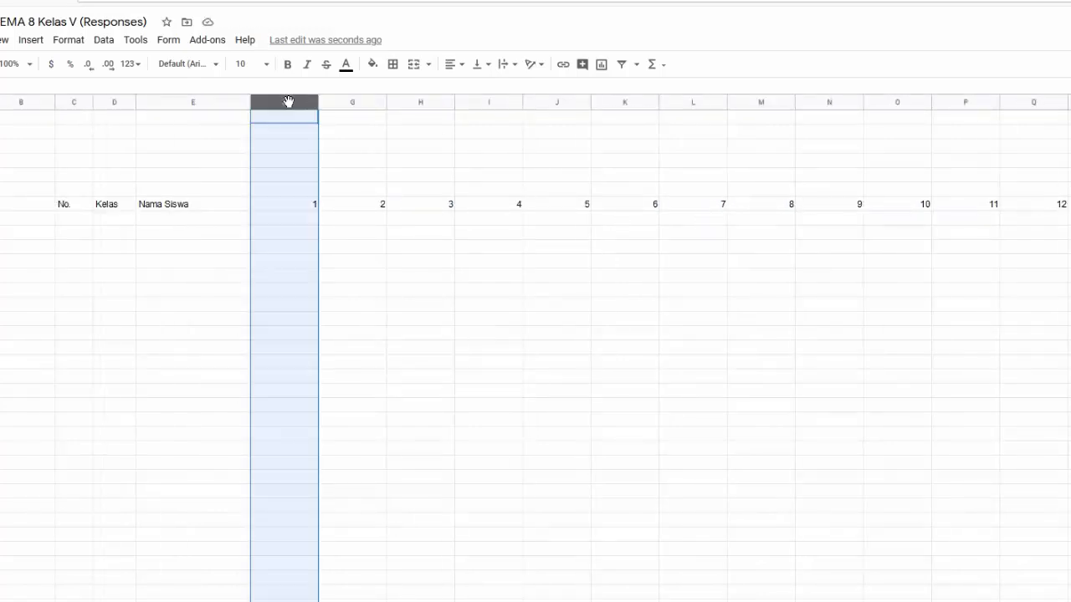
scroll(492, 154, right, 5)
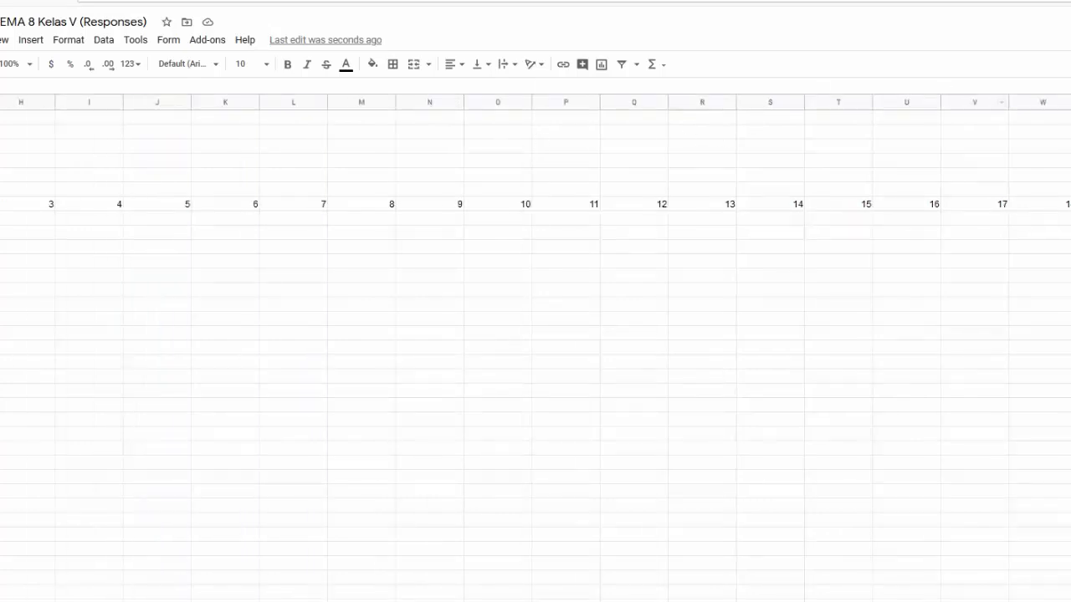
key(ctrl+a)
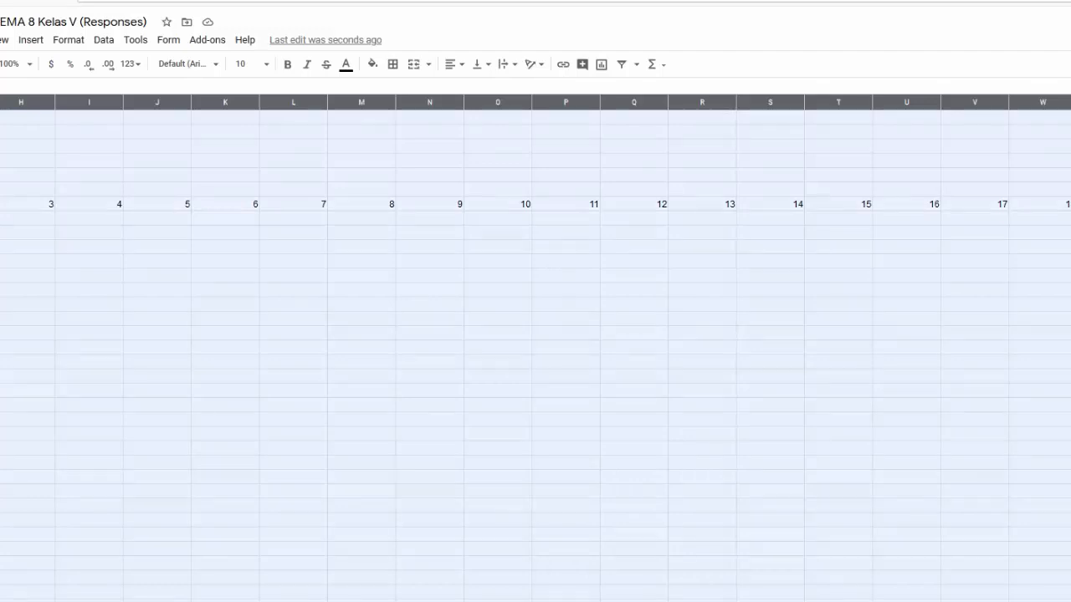
drag(1070, 102, 1026, 102)
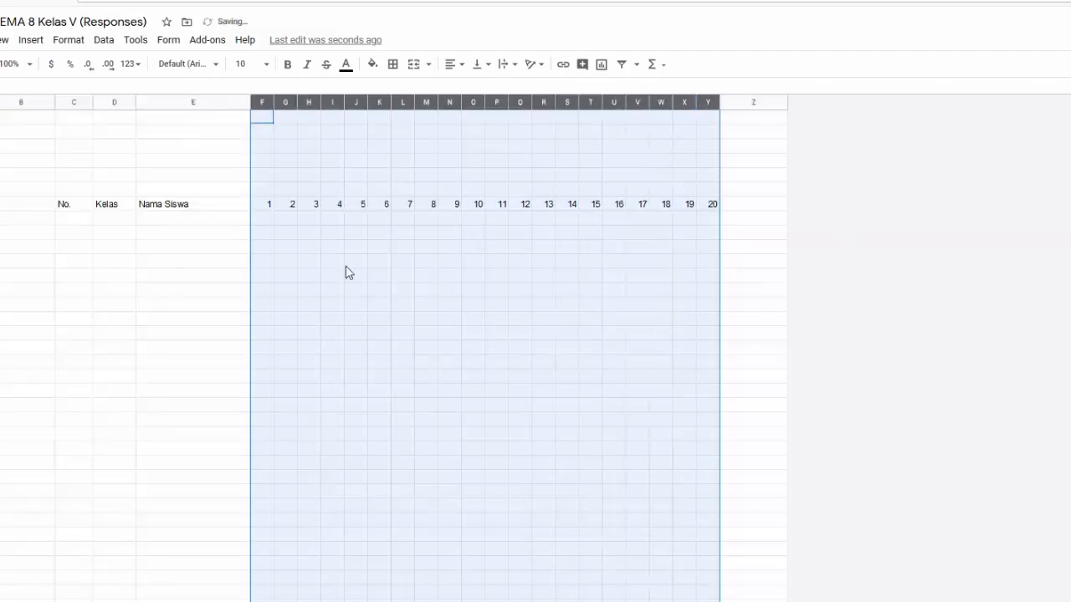
click(263, 205)
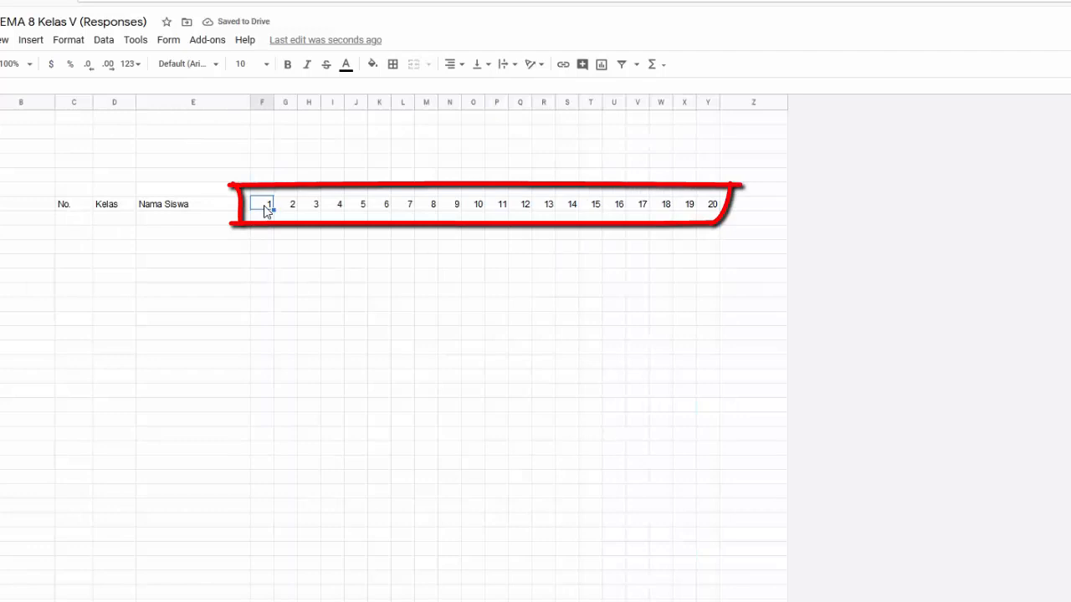
key(ctrl+shift+Right)
click(450, 65)
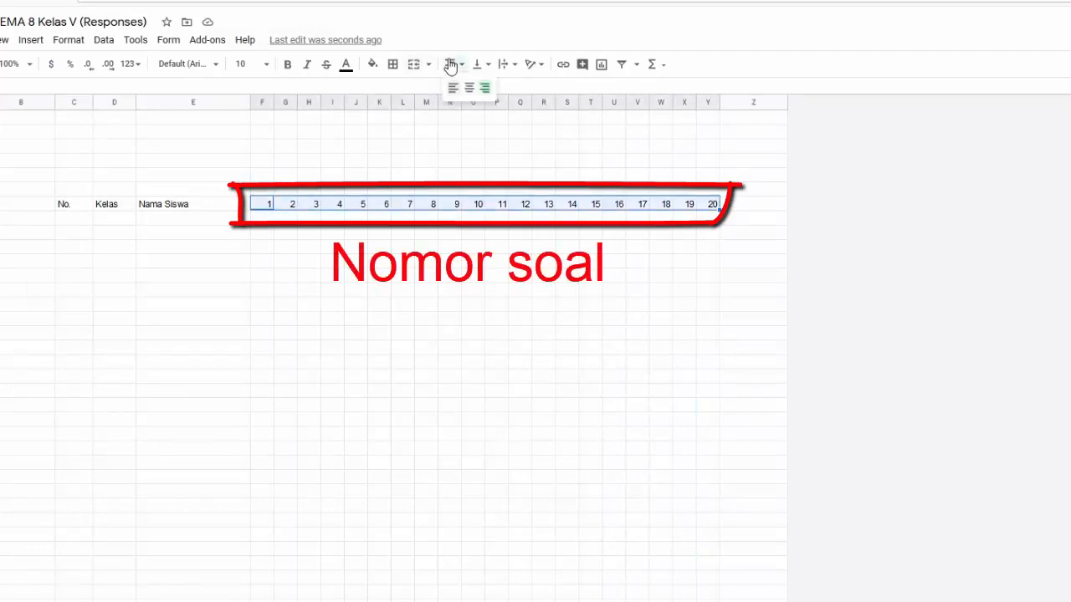
click(470, 88)
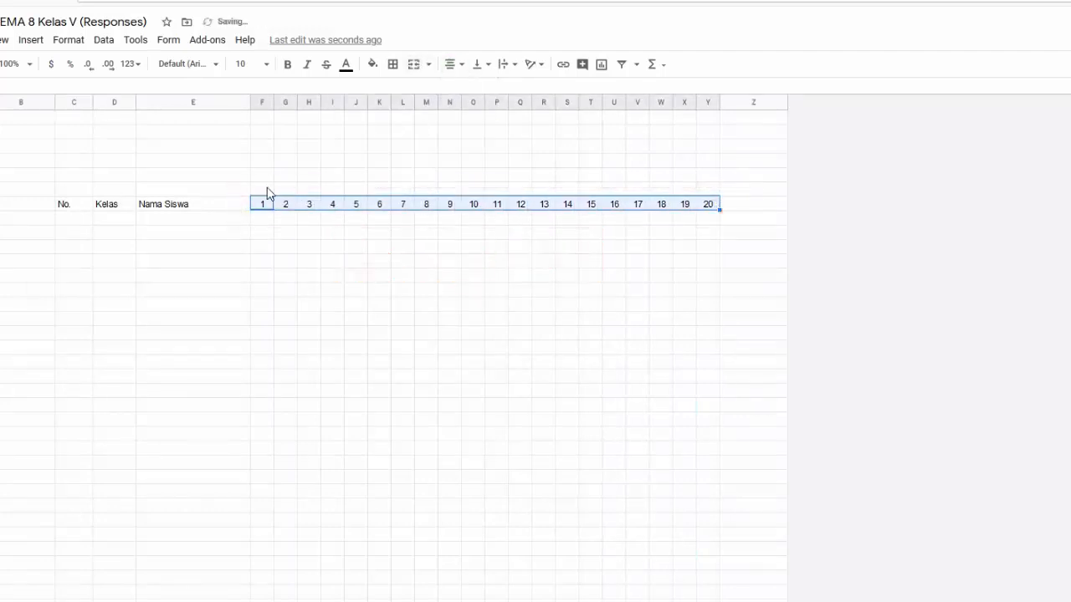
click(267, 192)
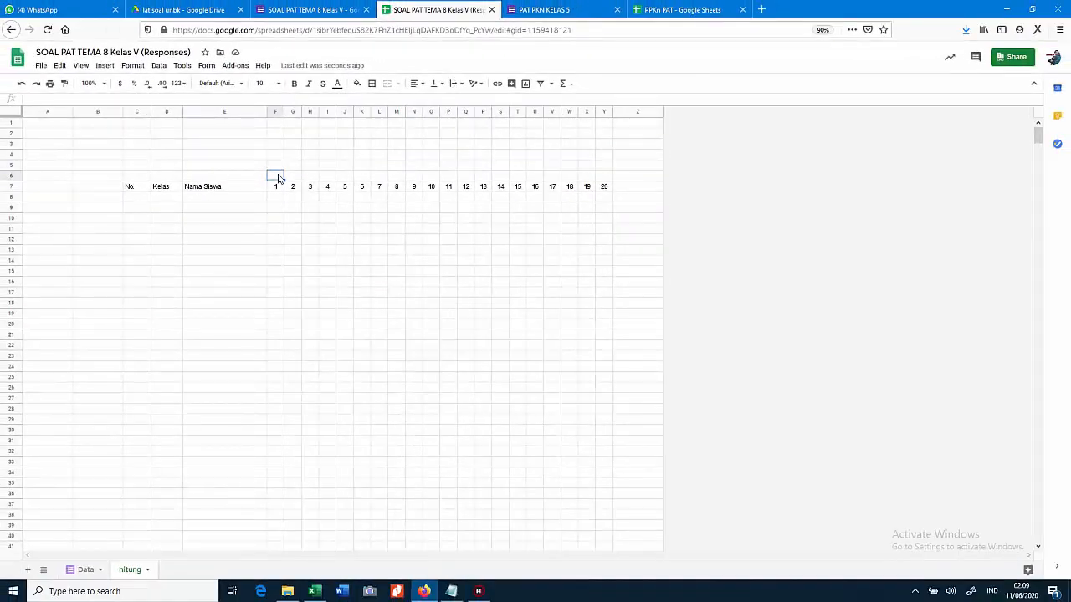
Copy the first response's answers H2:AA2 from the Data sheet, then return to hitung
click(84, 570)
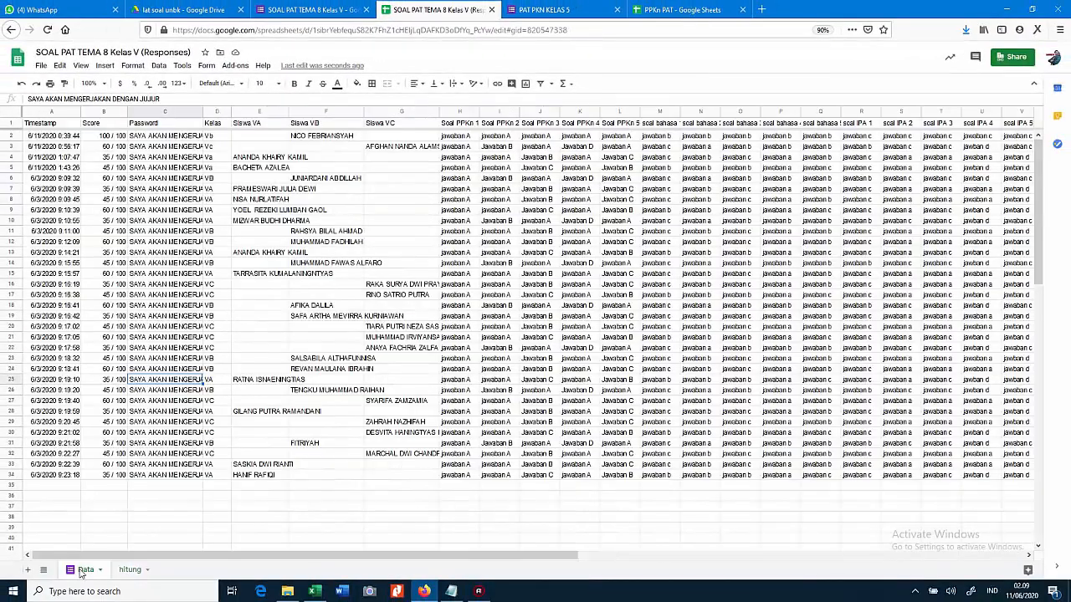
scroll(243, 393, down, 2)
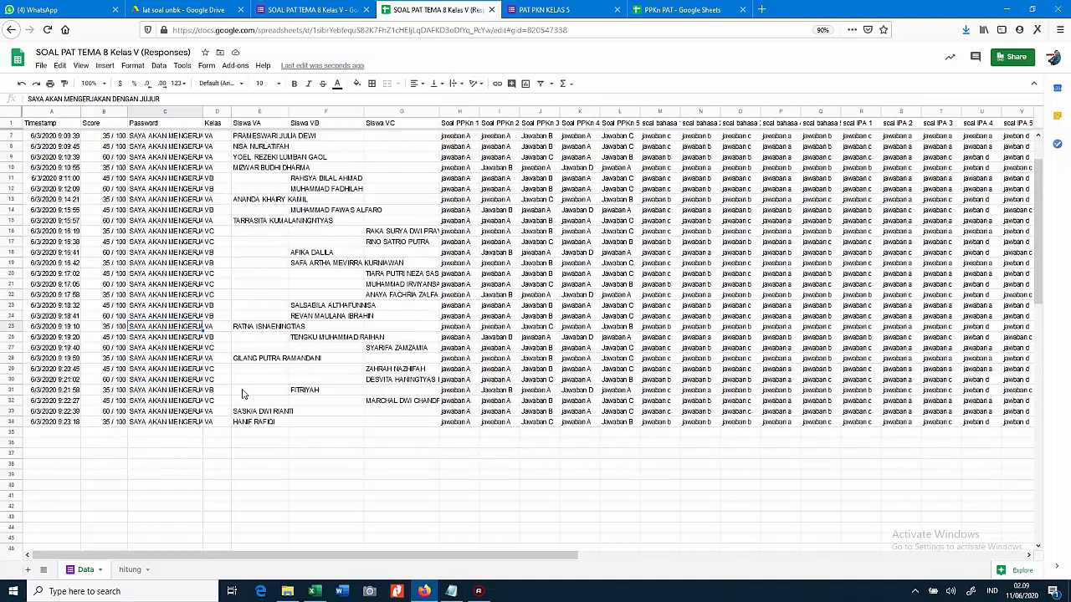
scroll(243, 393, up, 2)
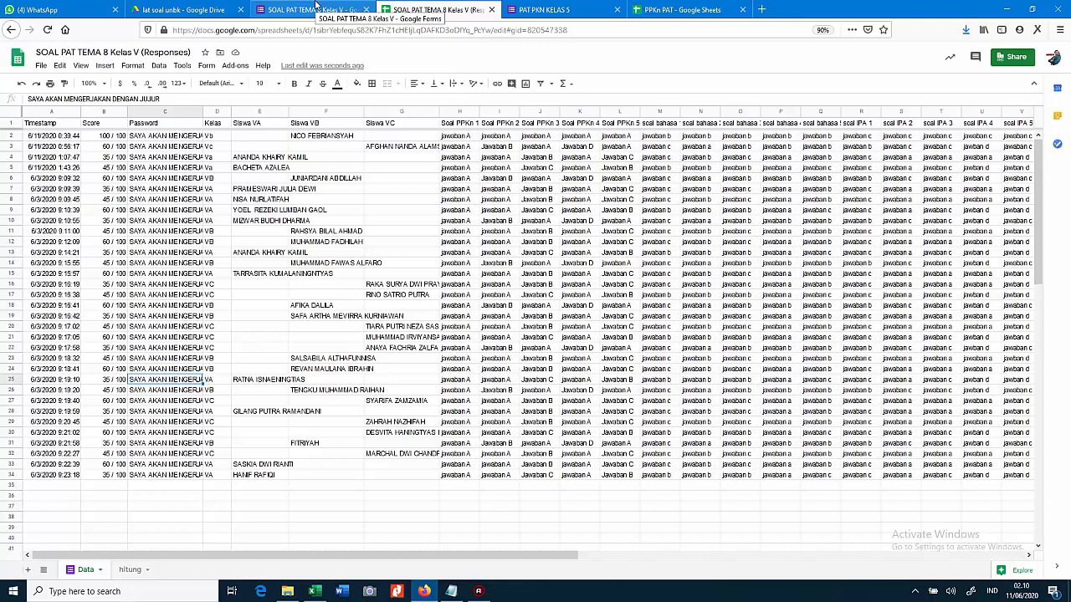
click(316, 7)
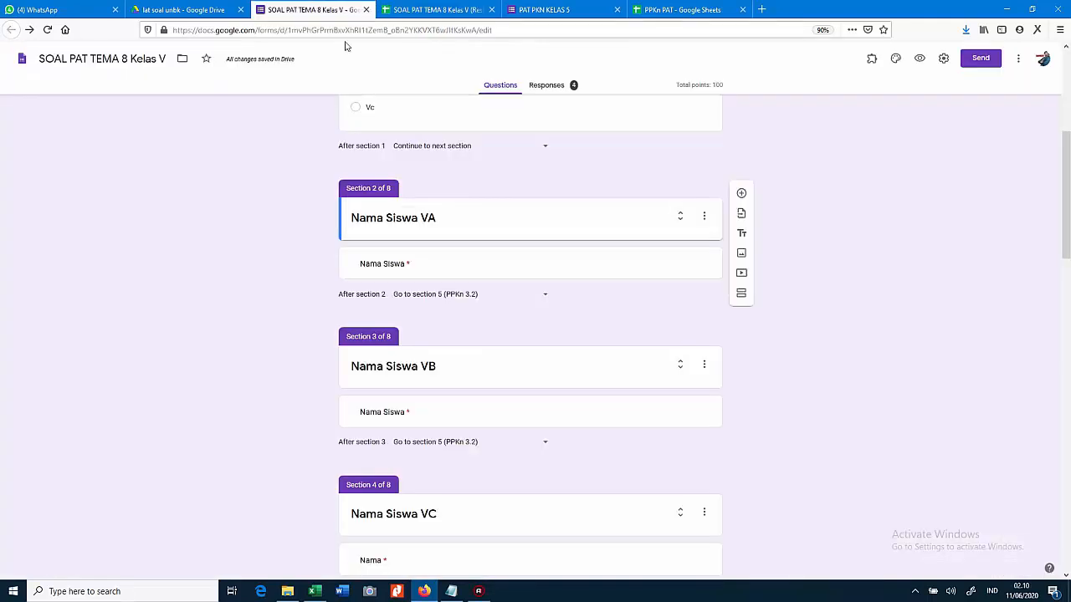
click(437, 7)
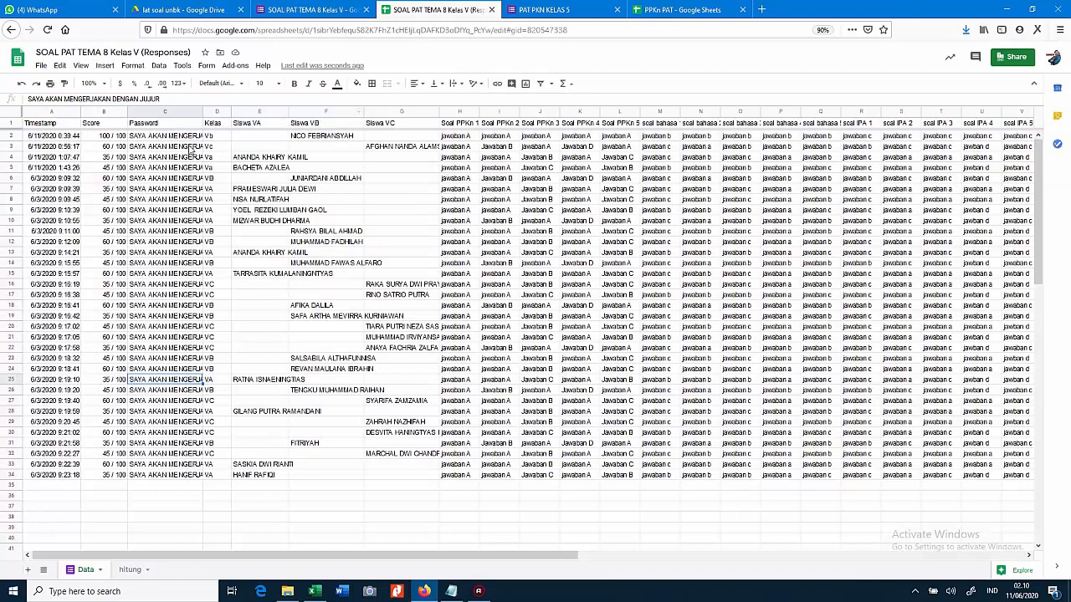
click(456, 138)
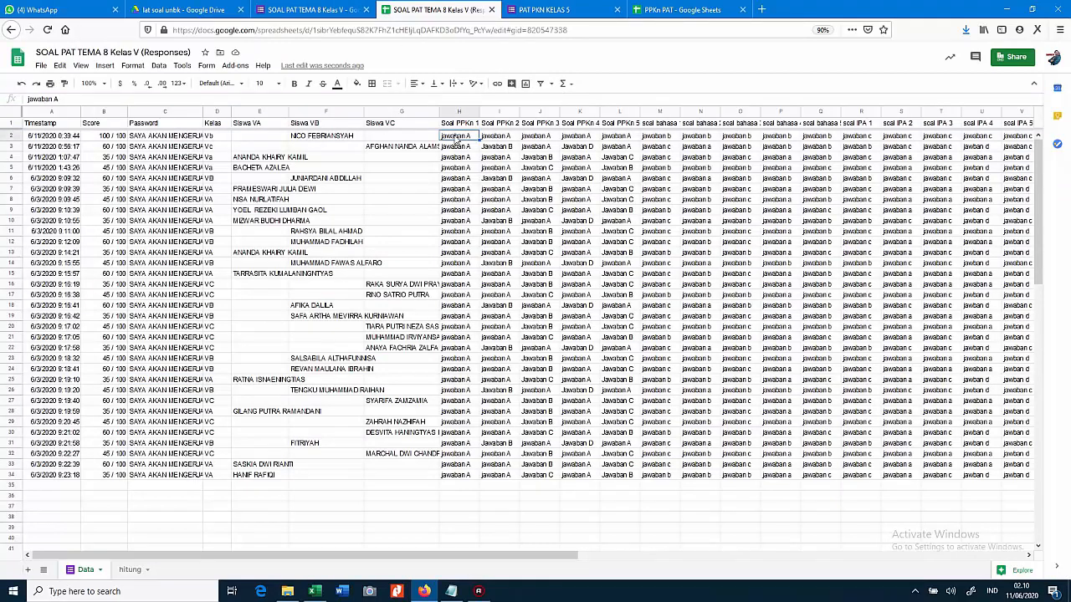
key(ctrl+shift+Right)
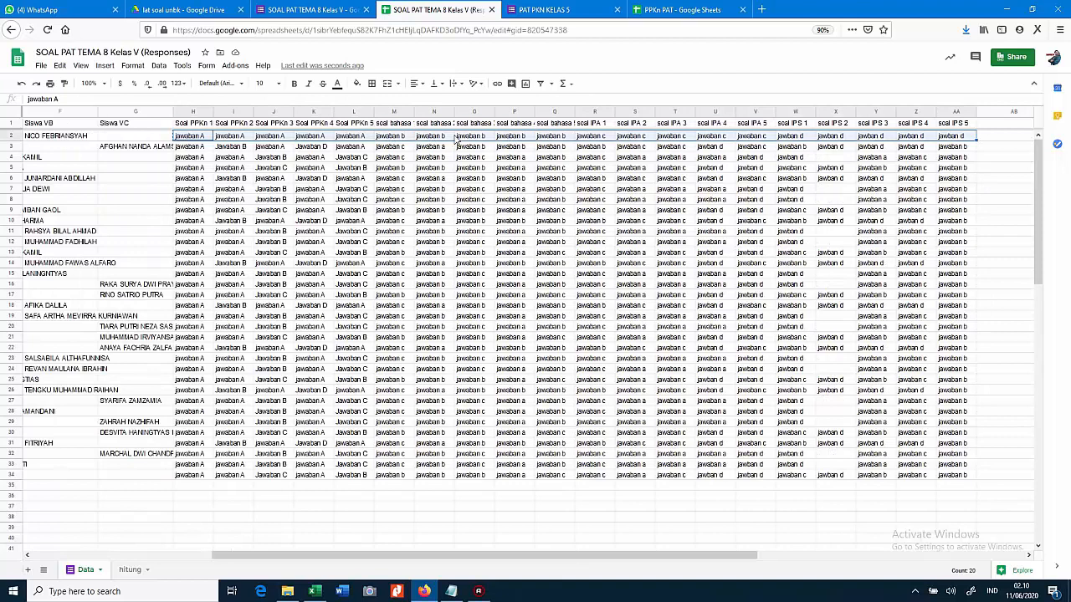
click(127, 572)
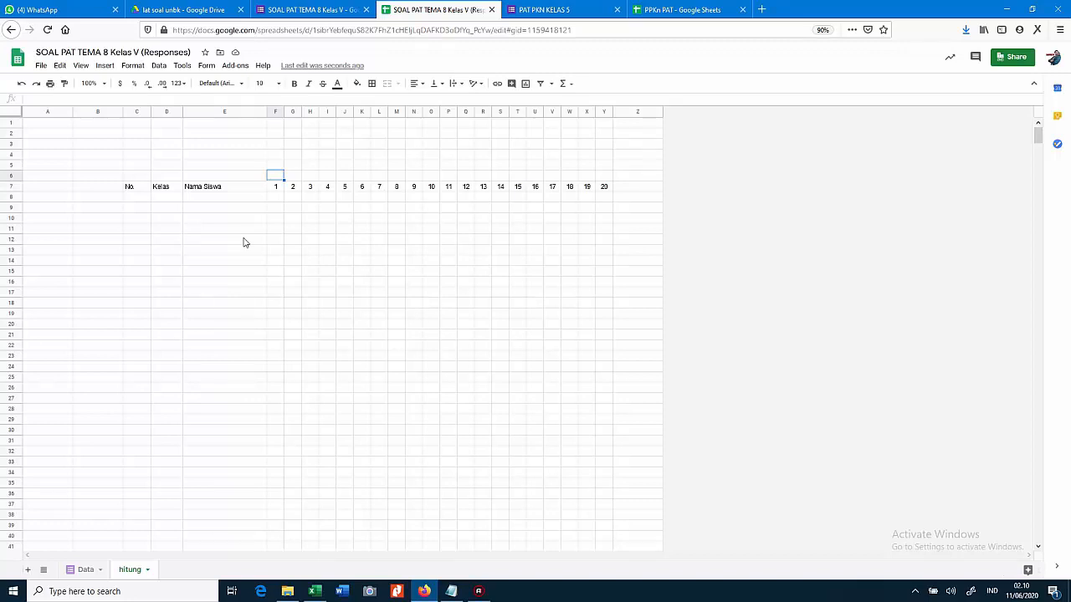
Paste the twenty answers into row 6 from F6, review them, and end on F5
key(ctrl+v)
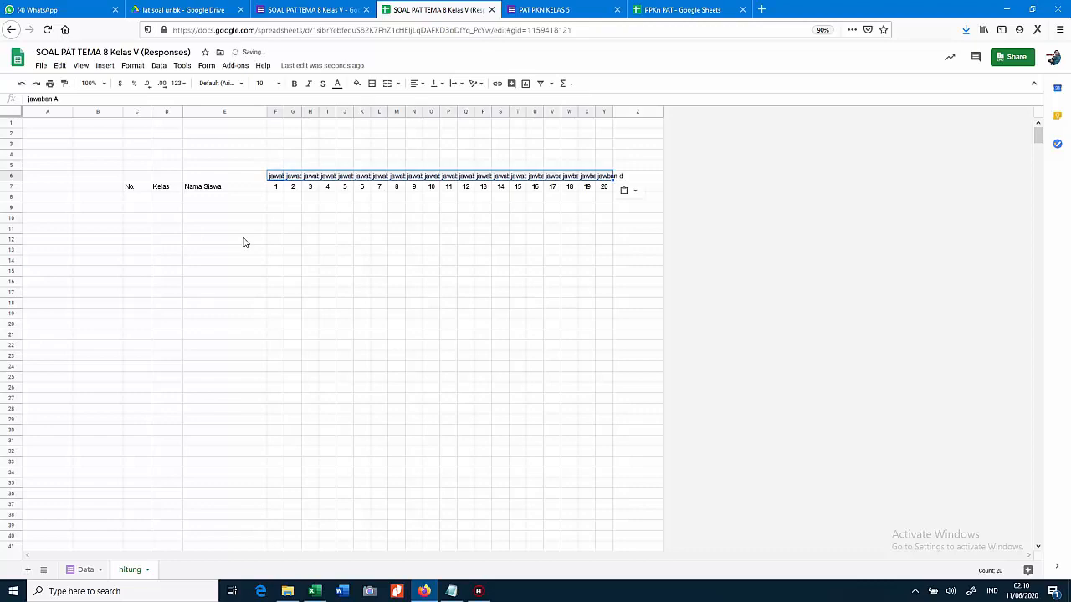
key(Left)
key(Right)
key(Right)
key(Right)
key(Right)
key(Right)
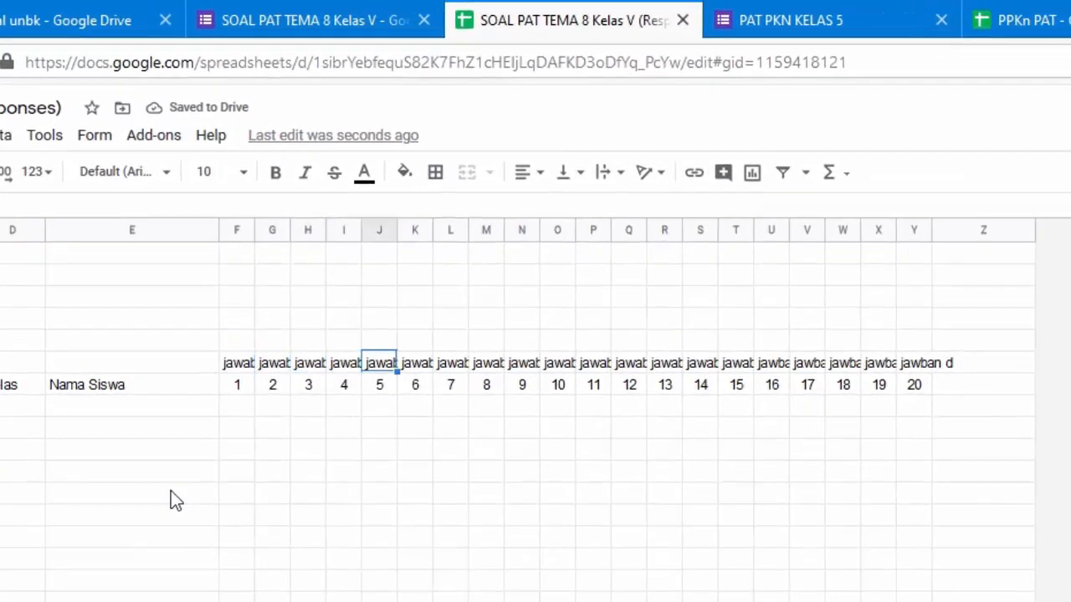
key(Right)
key(Right)
key(Right)
key(Right)
key(Right)
key(Right)
key(Right)
key(Right)
key(Right)
key(Right)
key(Right)
key(Right)
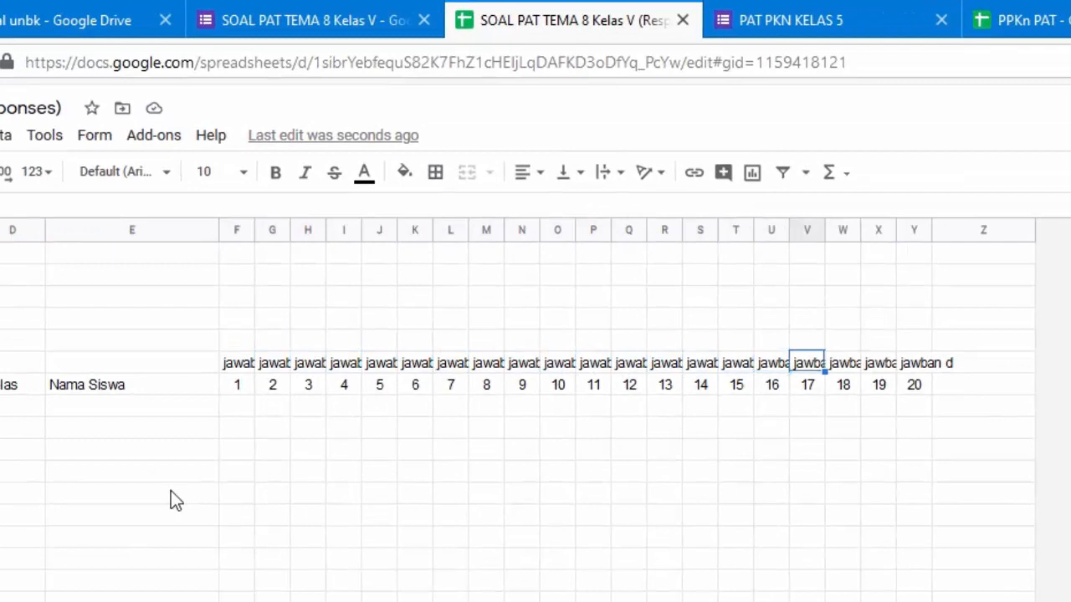
key(Right)
key(Right)
key(Left)
key(Left)
key(Left)
key(Left)
key(Left)
key(Left)
key(Left)
key(Left)
key(Left)
key(Left)
key(Left)
key(Left)
key(Left)
key(Left)
key(Left)
key(Left)
key(Left)
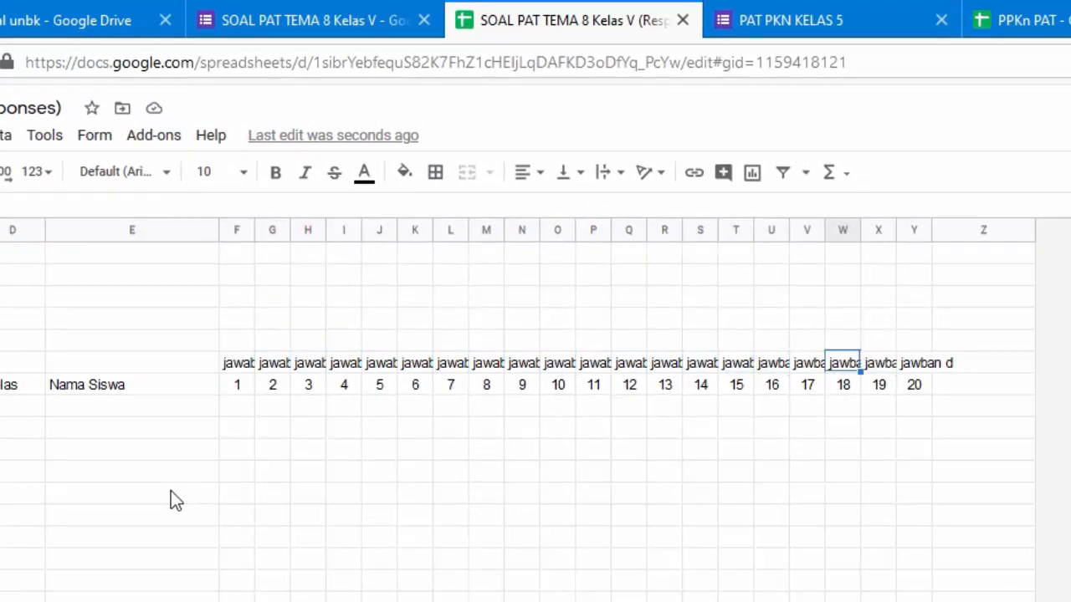
key(Left)
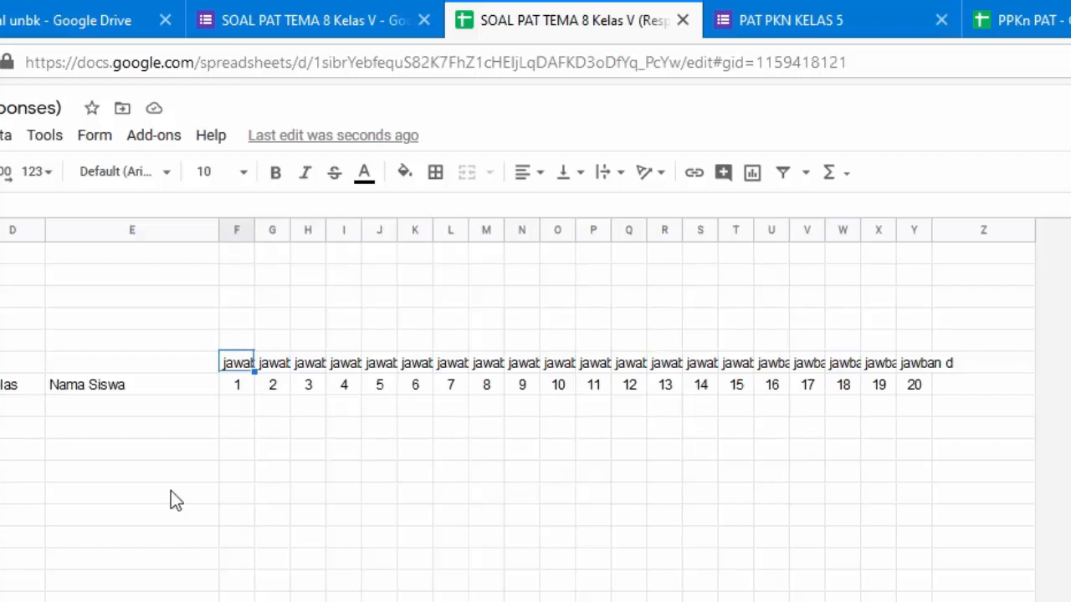
key(Up)
Enter a 1 in each of the first four cells of row 5 from F5
text(1)
key(Tab)
text(1)
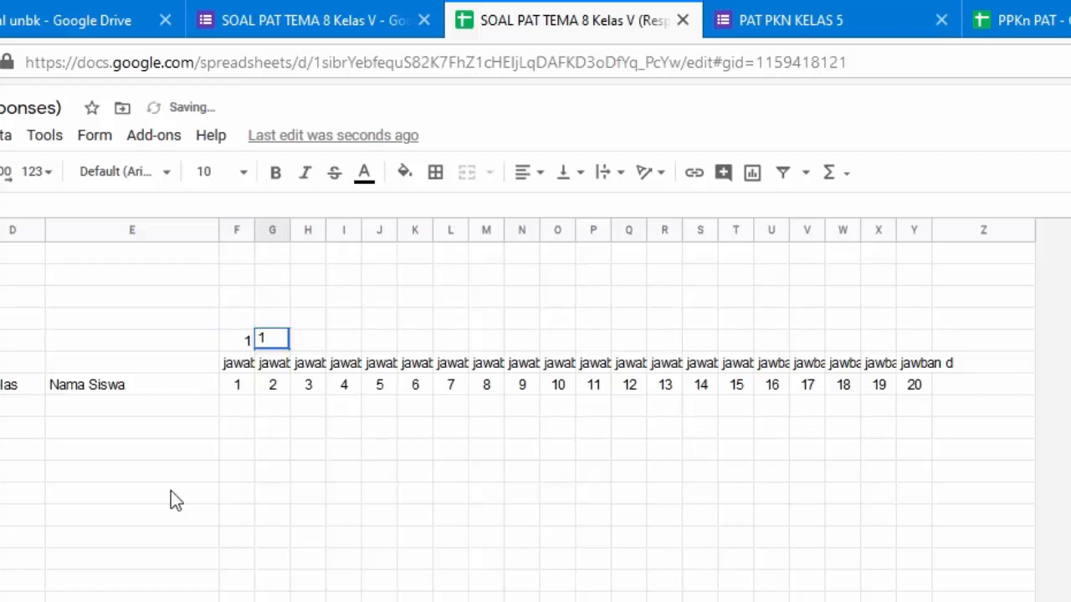
key(Tab)
text(1)
key(Tab)
text(1)
key(Tab)
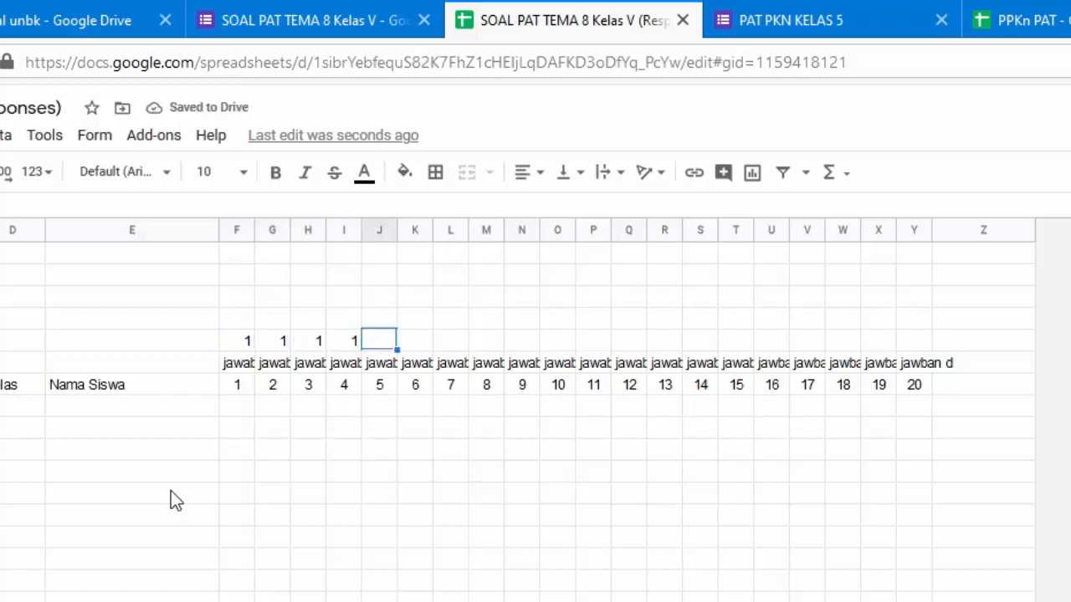
key(Left)
key(Left)
key(Left)
key(Left)
key(shift+Right)
key(shift+Right)
key(shift+Right)
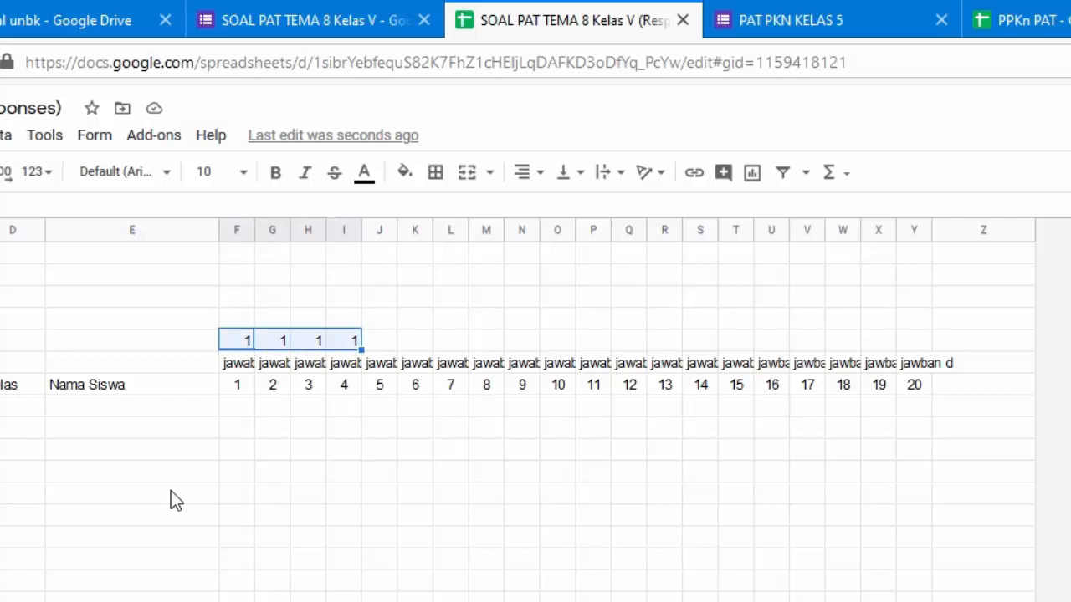
After checking the quiz form, add a fifth 1 in J5 above question 5
click(280, 15)
scroll(378, 525, down, 10)
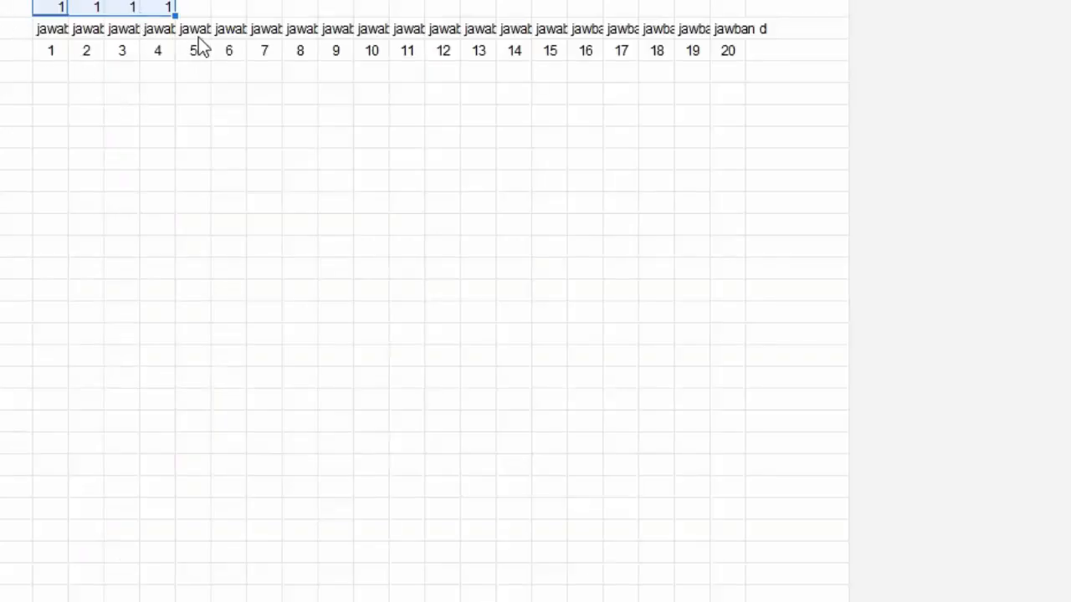
click(202, 9)
text(1)
key(Tab)
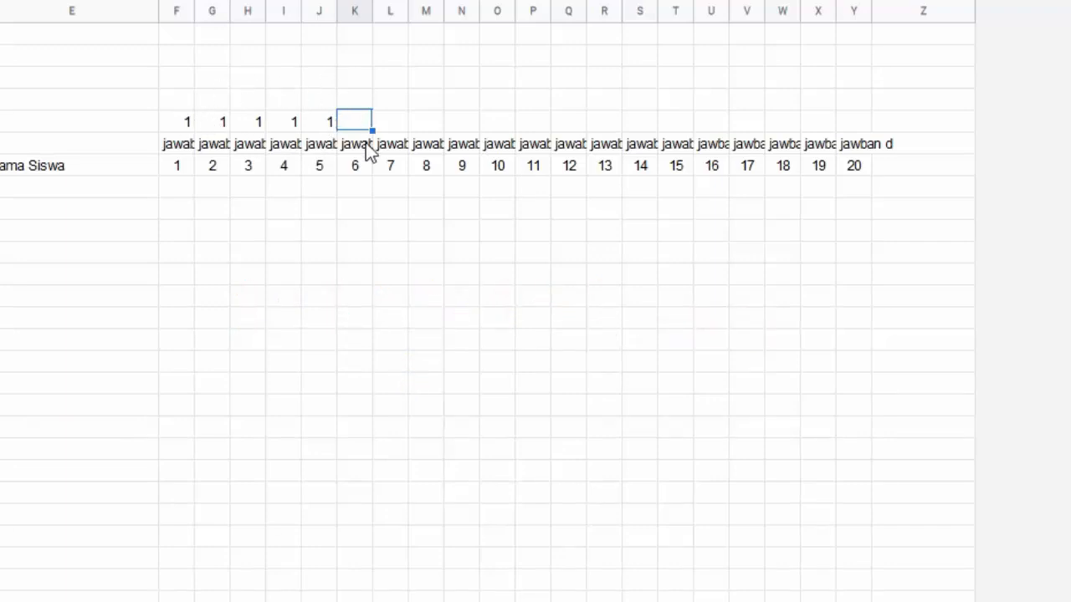
Overwrite the 1s in F5:J5 with 20
click(180, 122)
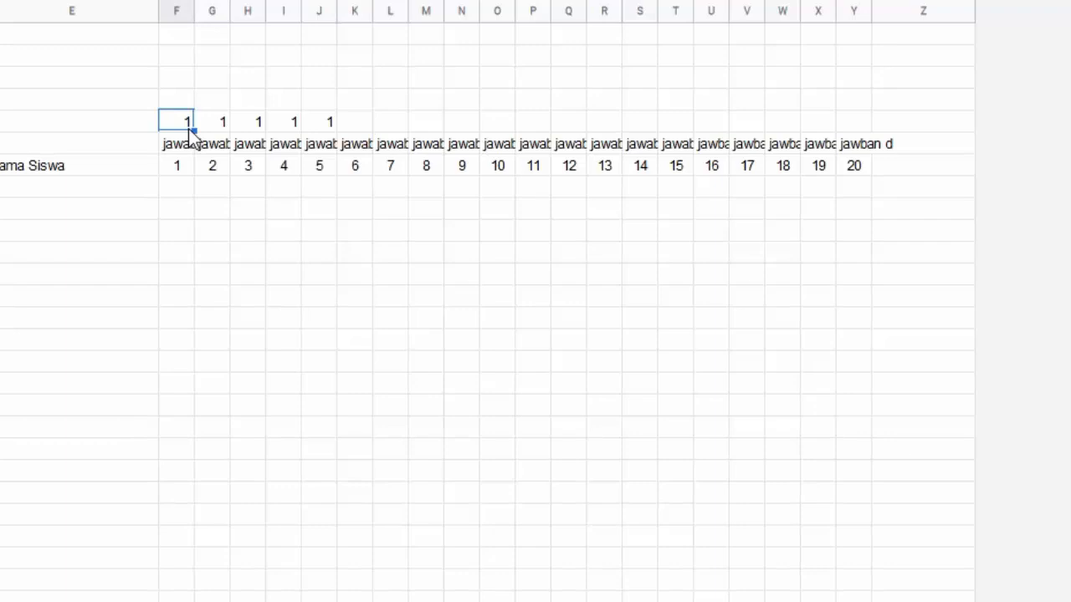
key(Tab)
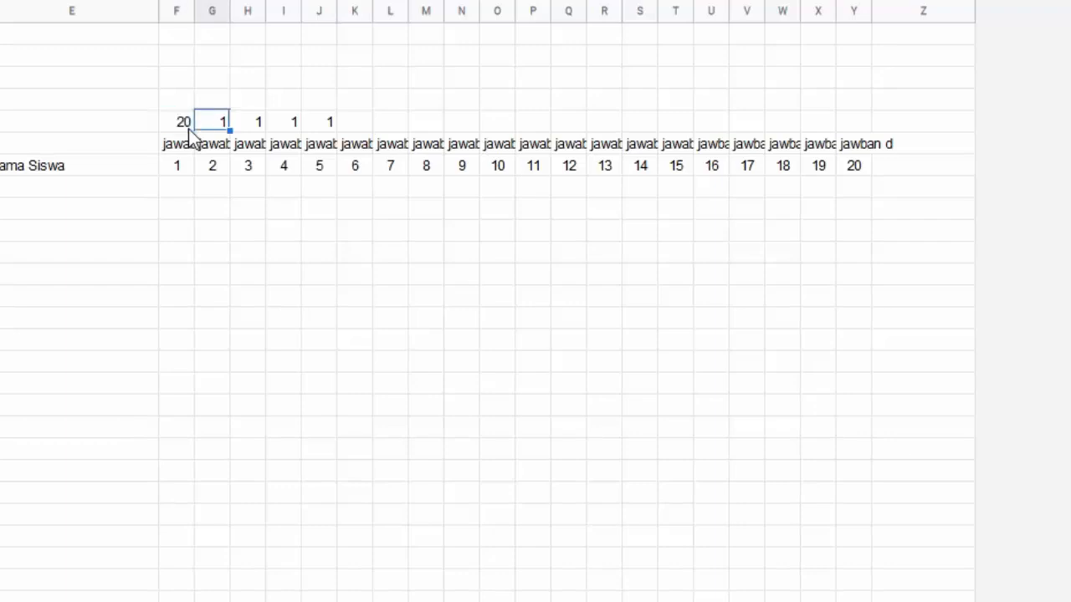
text(20)
key(Tab)
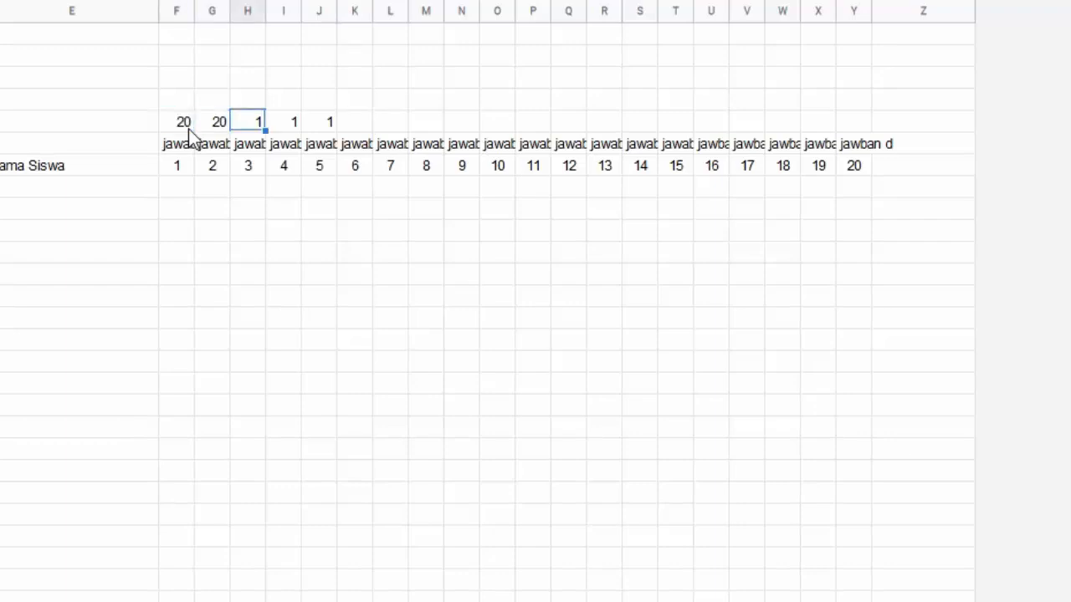
text(20)
key(Tab)
text(20)
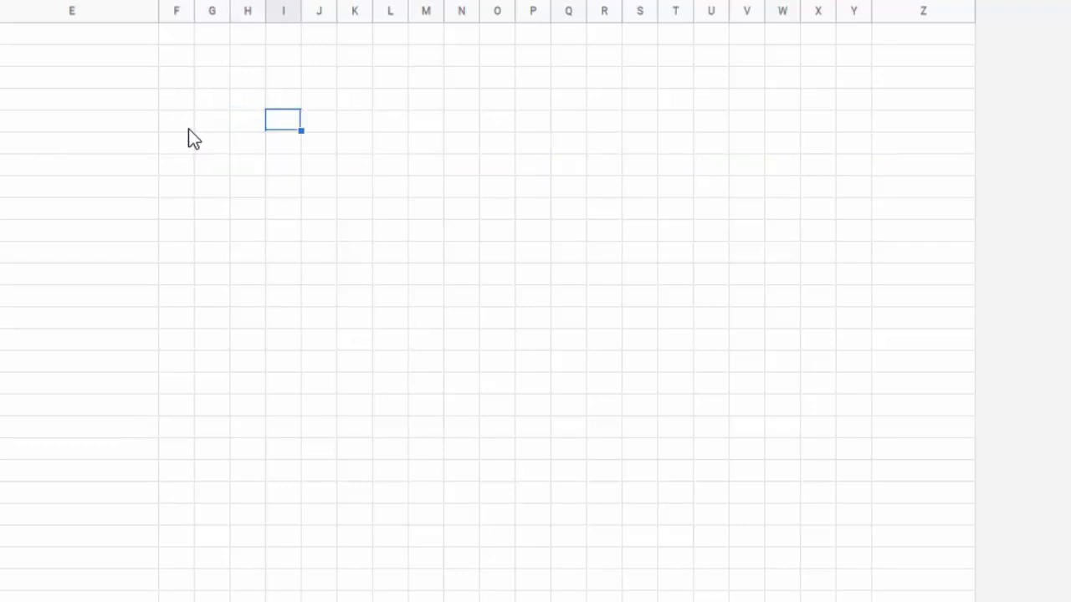
key(Tab)
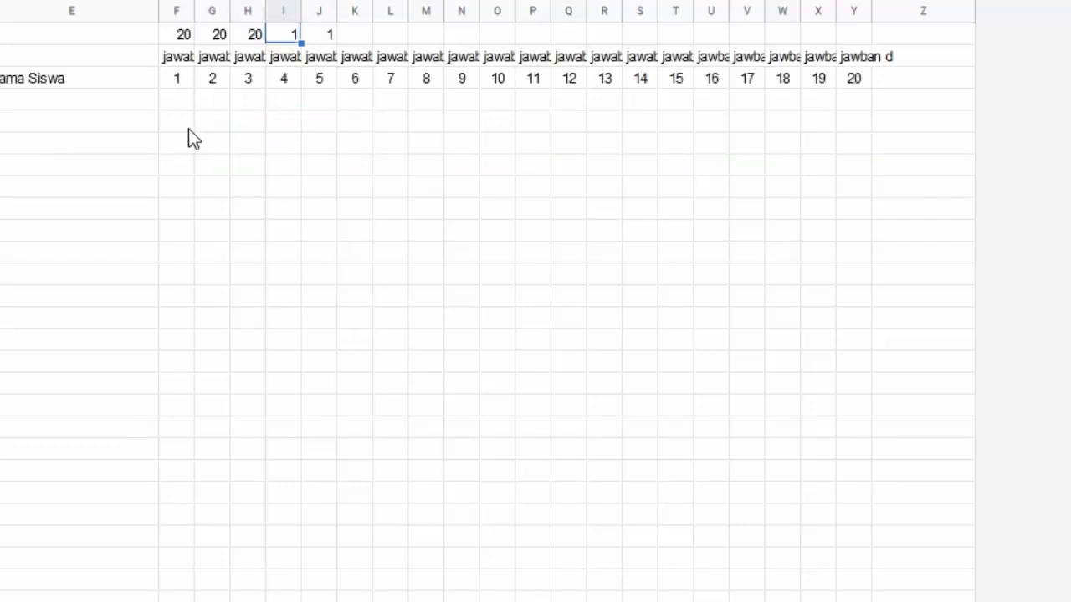
text(20)
key(Tab)
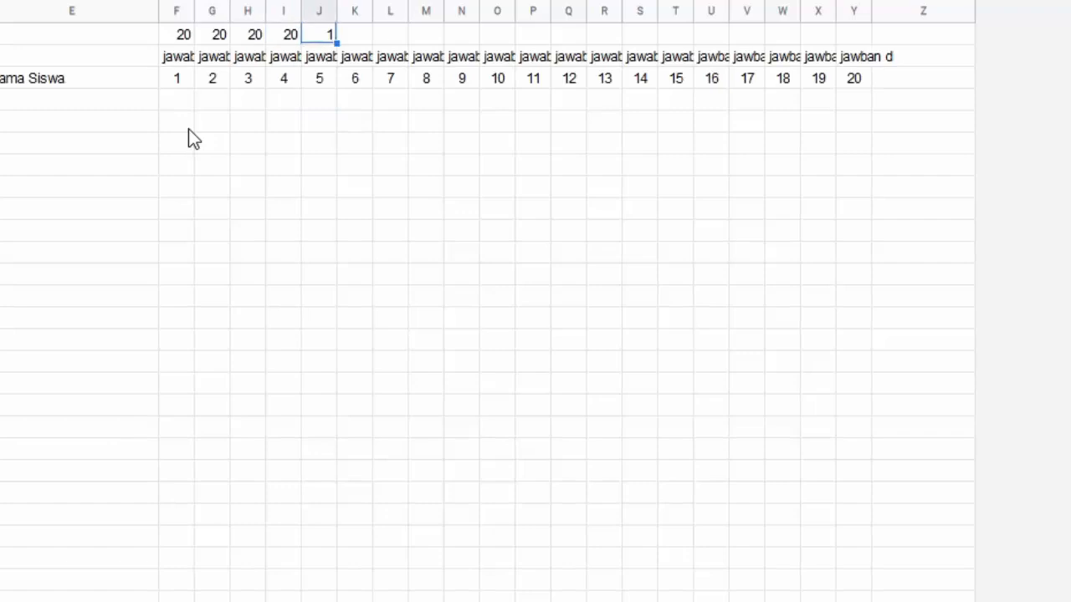
text(20)
scroll(188, 130, up, 2)
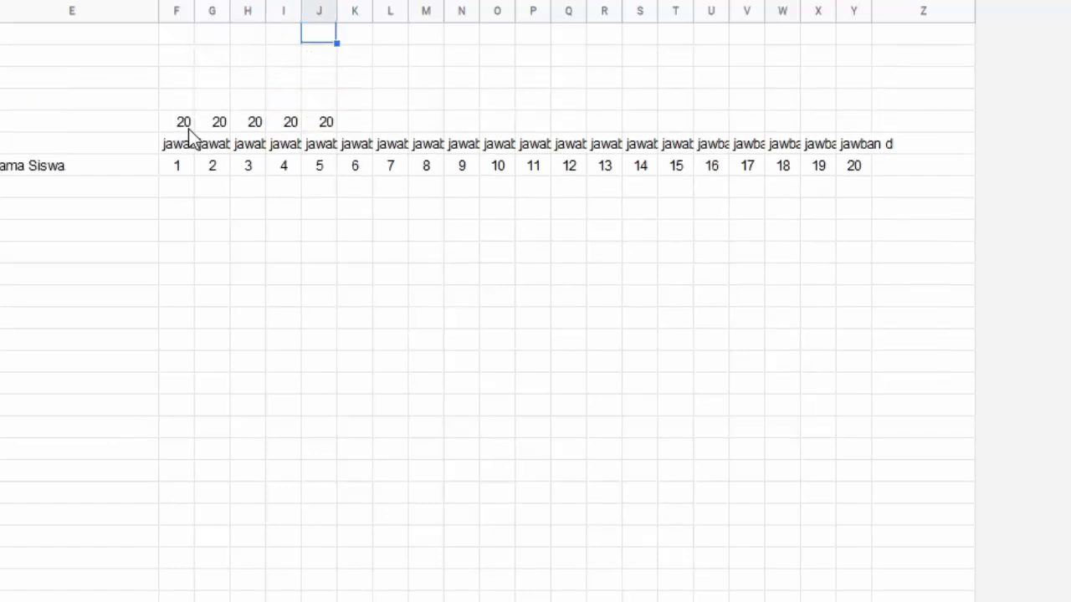
key(Down)
key(Down)
key(Down)
key(Left)
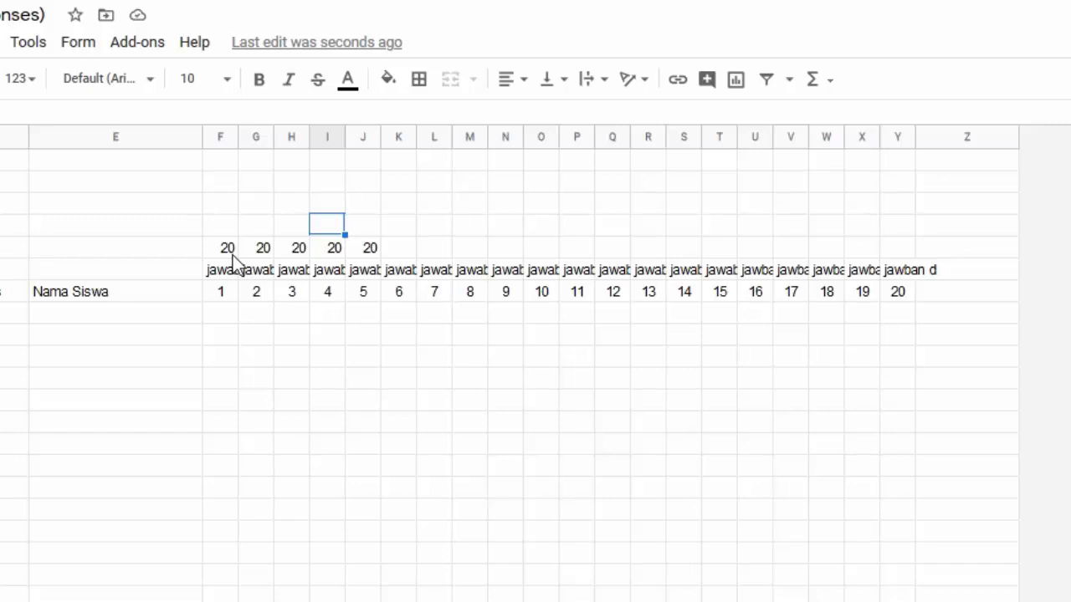
Copy the 20 from J5 into K5 through Y5
key(Down)
key(Right)
key(ctrl+c)
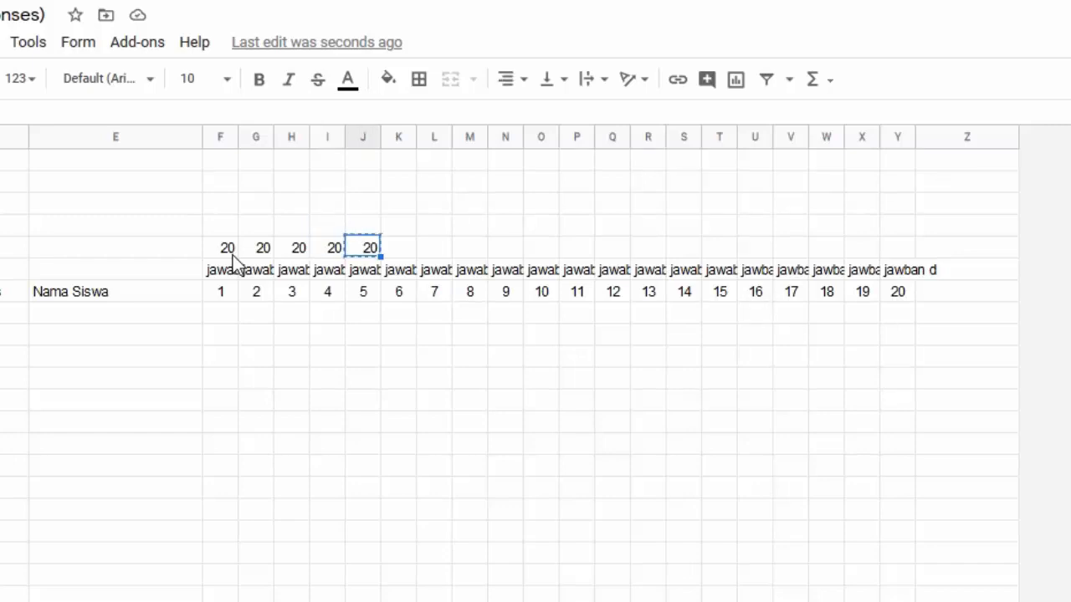
key(Right)
key(shift+Right)
key(shift+Right)
key(shift+Right)
key(shift+Right)
key(shift+Right)
key(shift+Right)
key(shift+Right)
key(shift+Right)
key(shift+Right)
key(shift+Right)
key(shift+Right)
key(shift+Right)
key(shift+Right)
key(shift+Right)
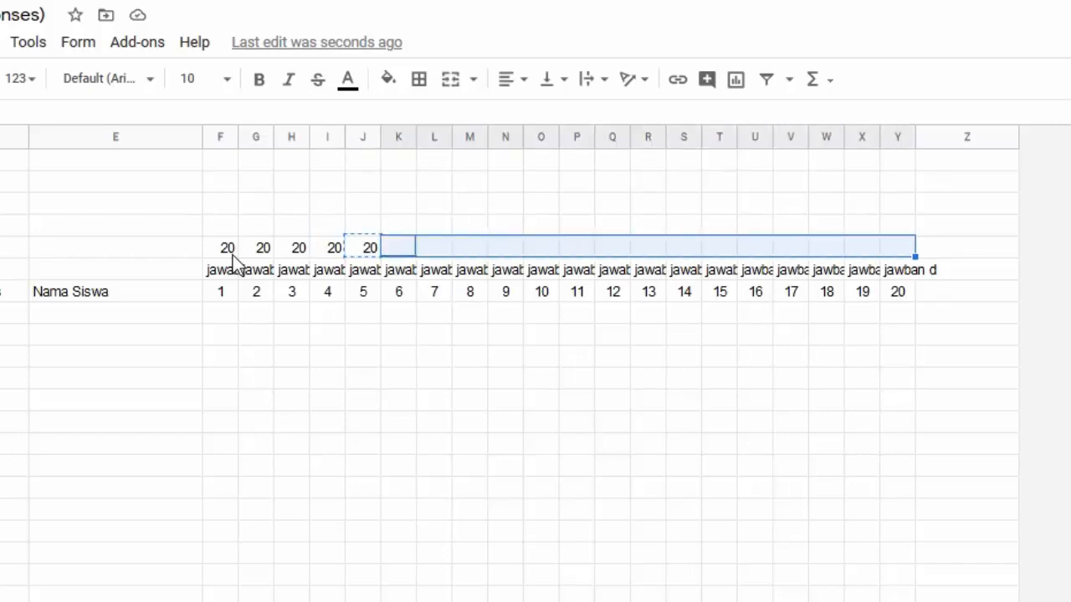
key(ctrl+v)
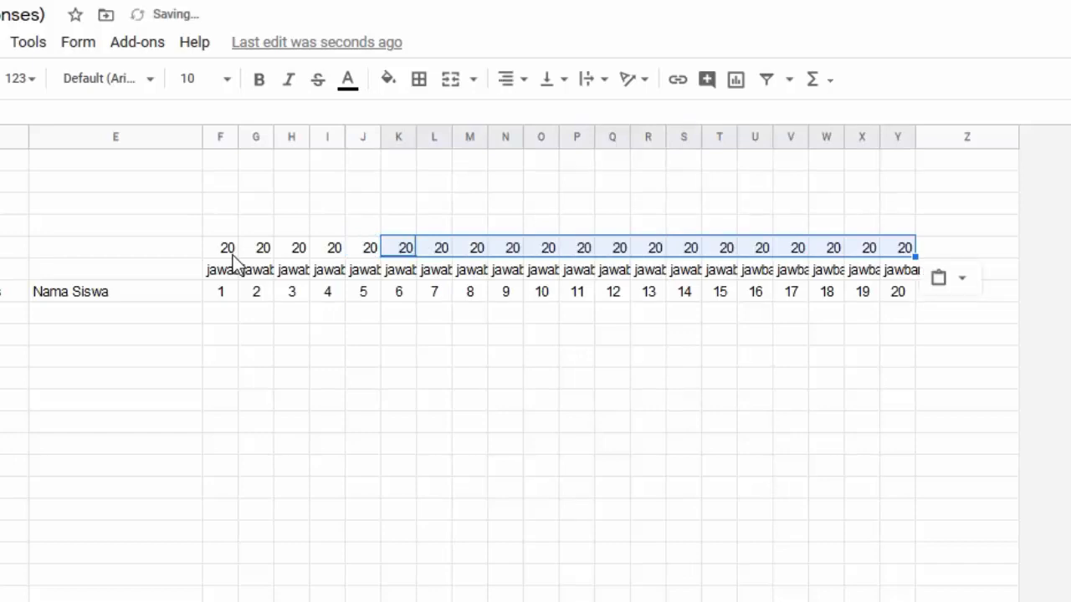
key(Left)
key(Left)
key(Left)
key(Left)
key(Left)
key(Up)
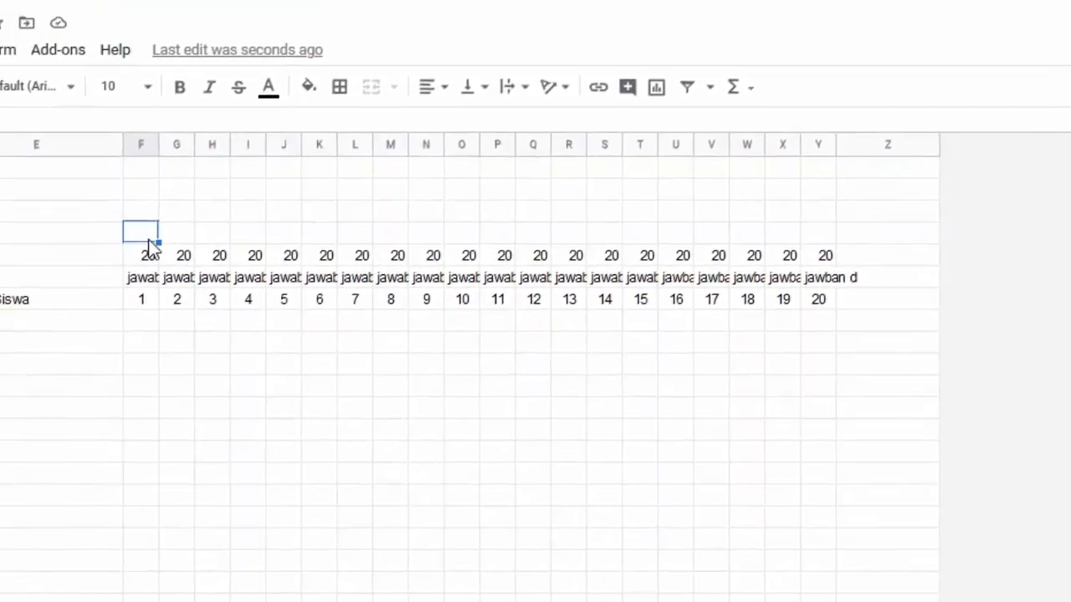
Merge the cells above questions 1–5 into a centred, cyan 'PPKn 3.2' header
drag(154, 256, 292, 259)
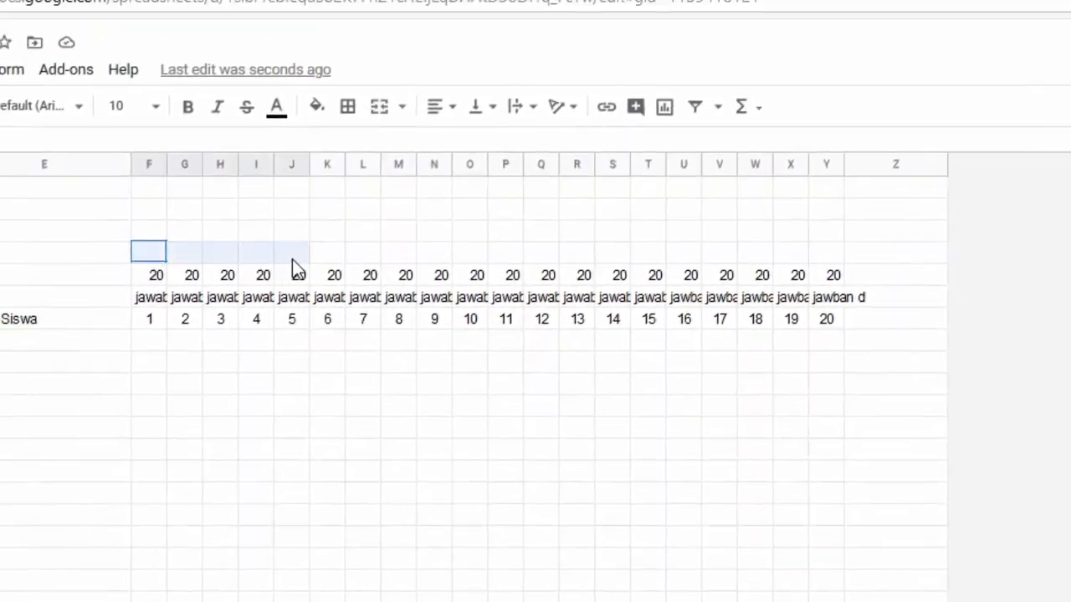
click(380, 107)
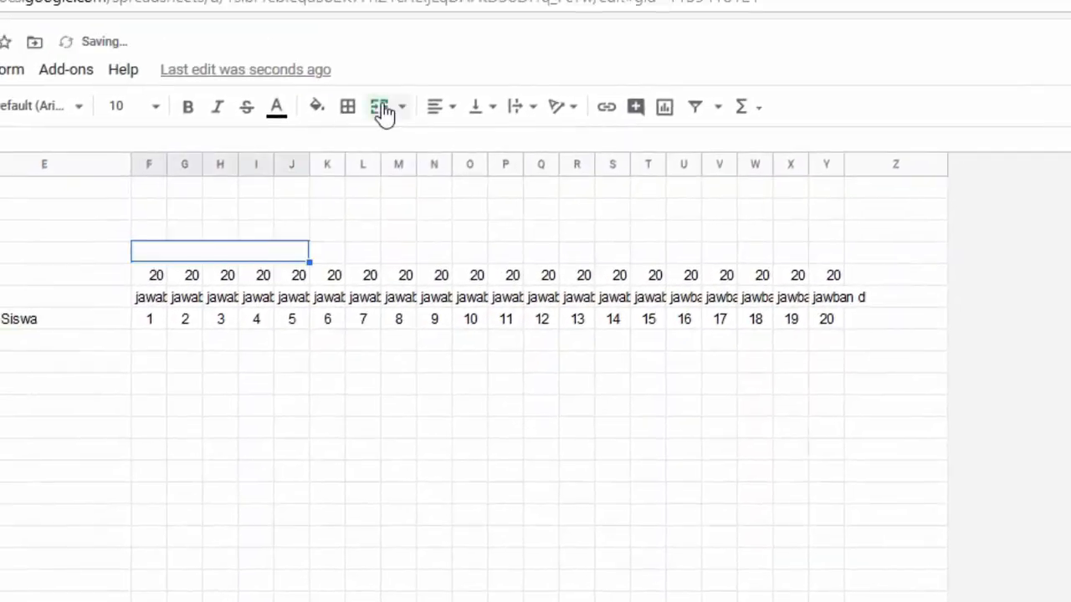
text(PPK)
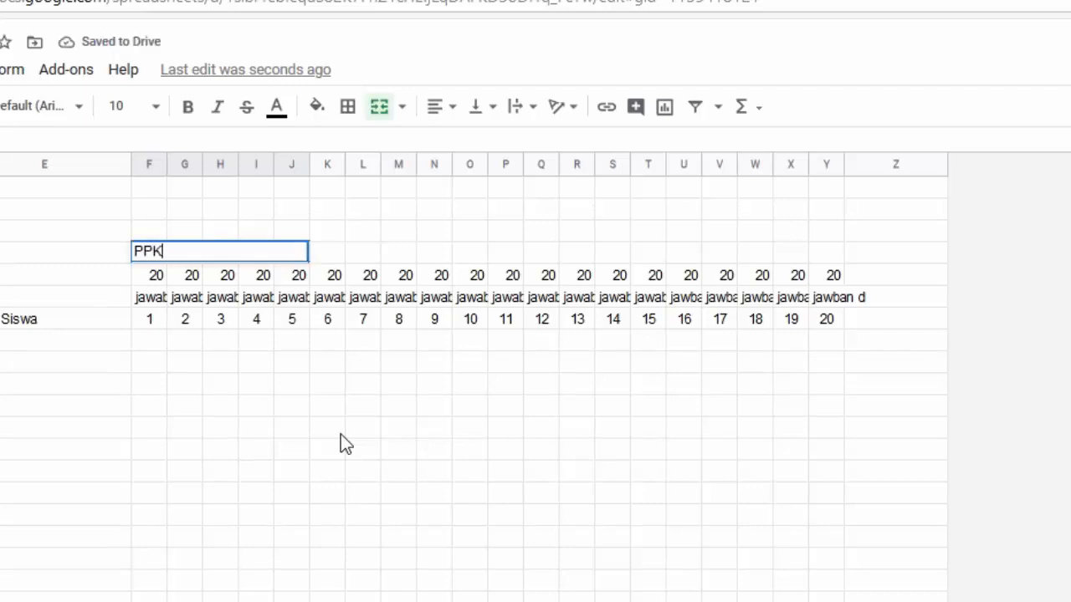
text(n 3.2)
key(Return)
key(Up)
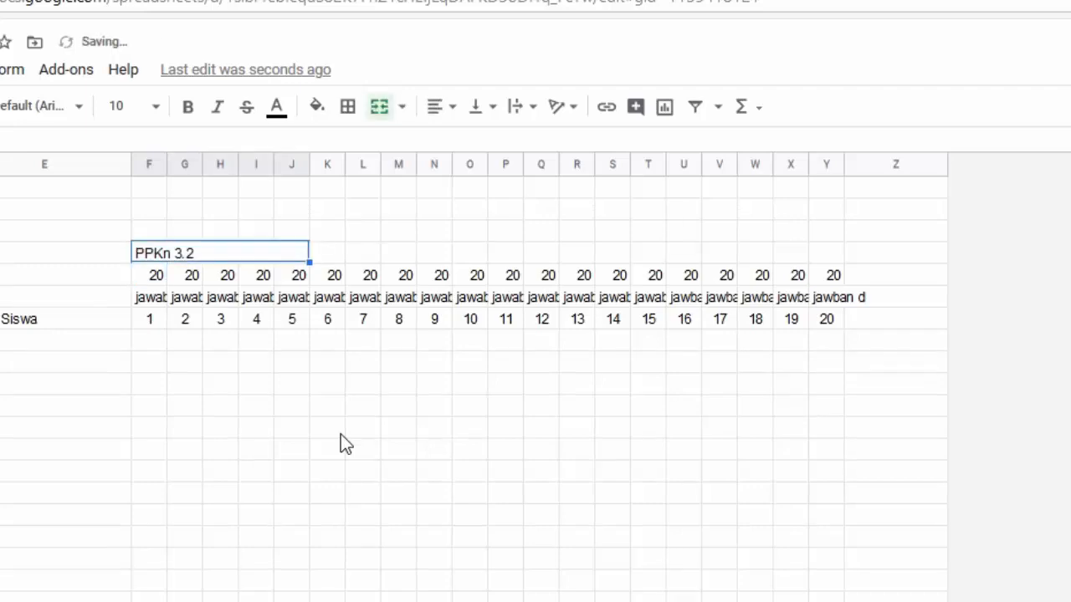
click(442, 109)
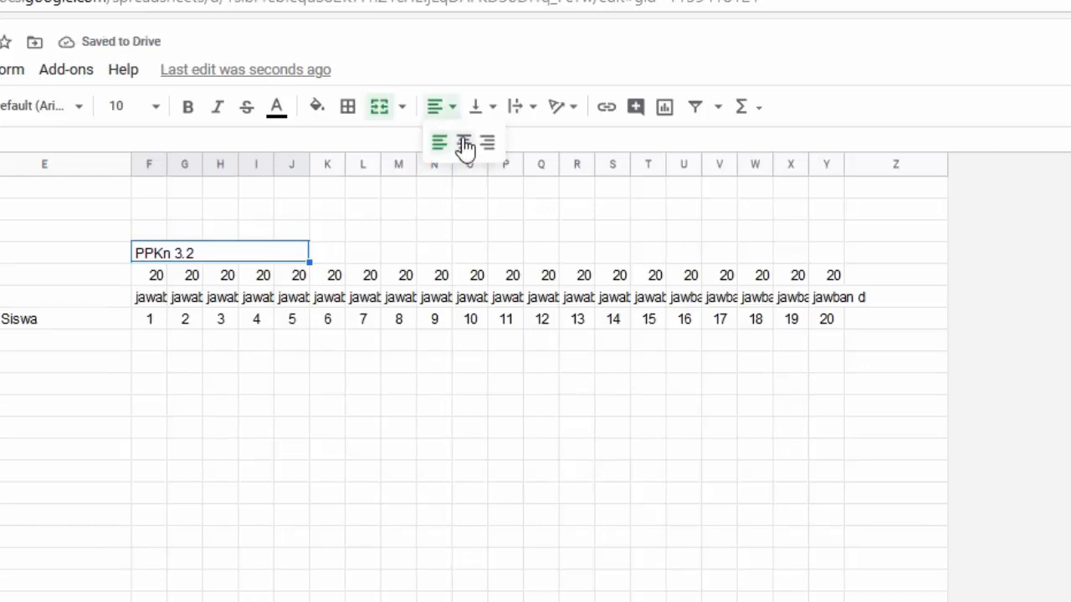
click(465, 142)
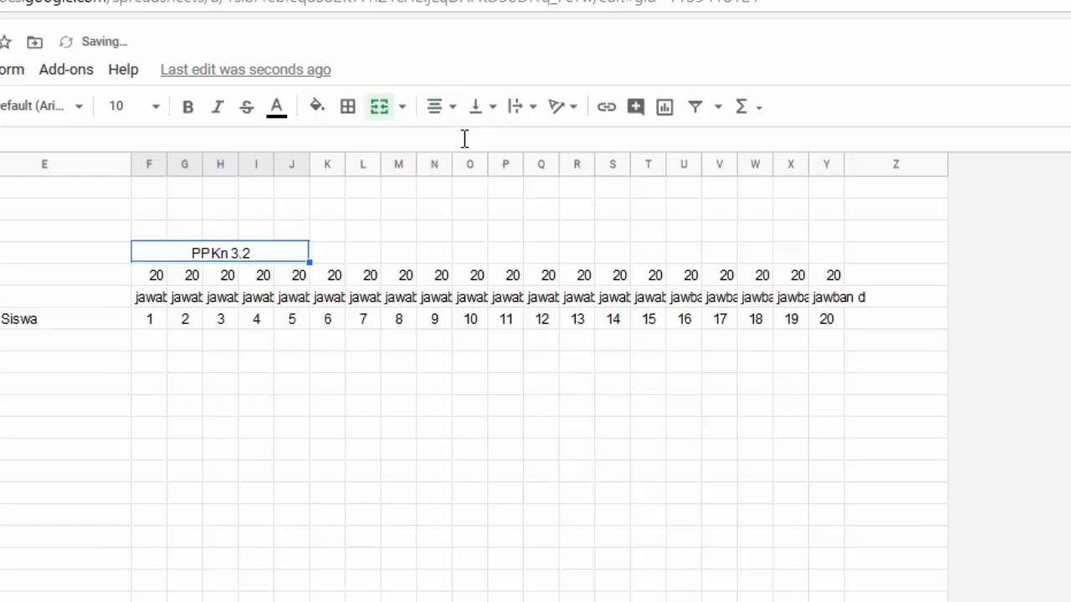
click(320, 108)
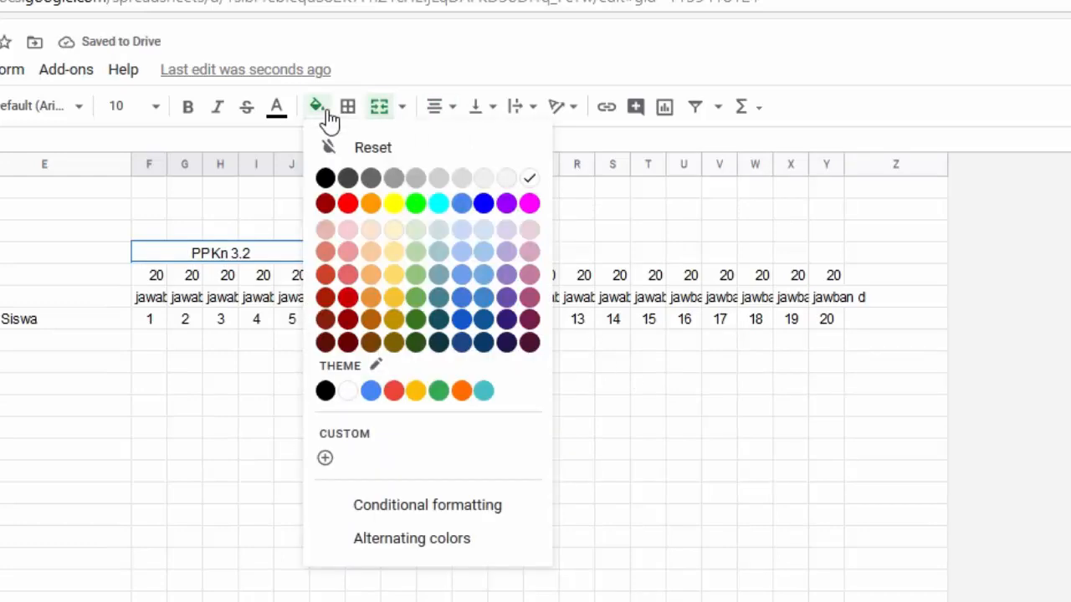
click(437, 204)
Copy the header to K4:O4 as 'BI 3.4' and to P4:T4 as 'IPA 3.6'
key(ctrl+c)
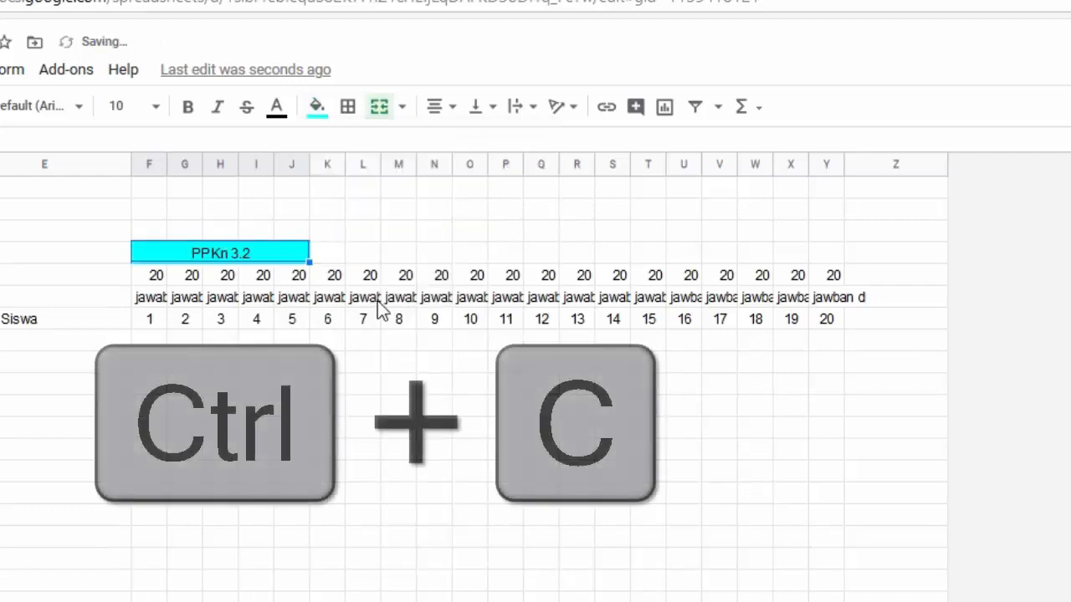
key(Right)
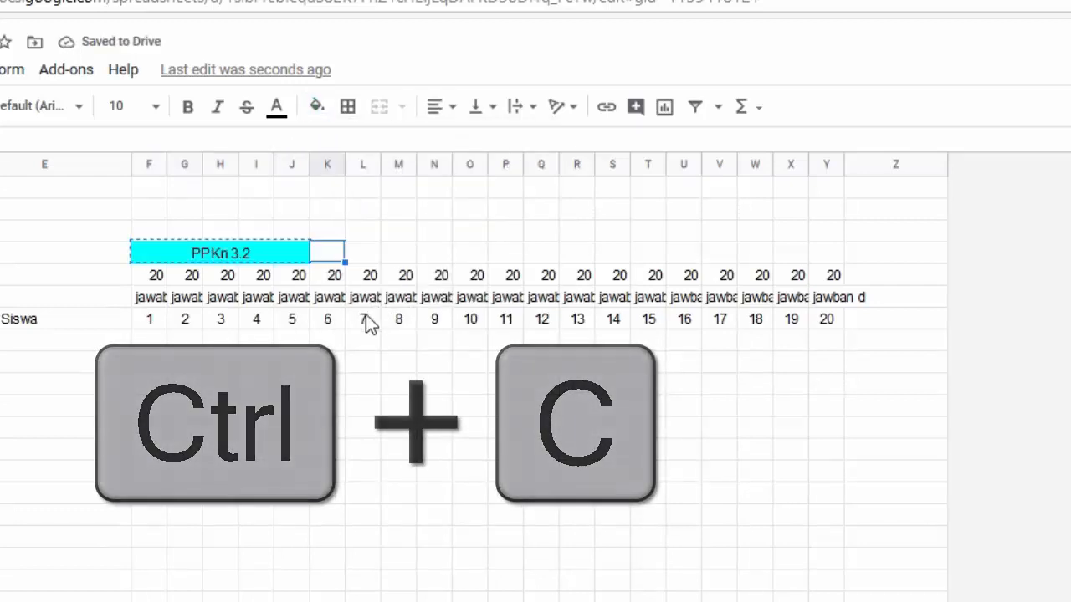
key(ctrl+v)
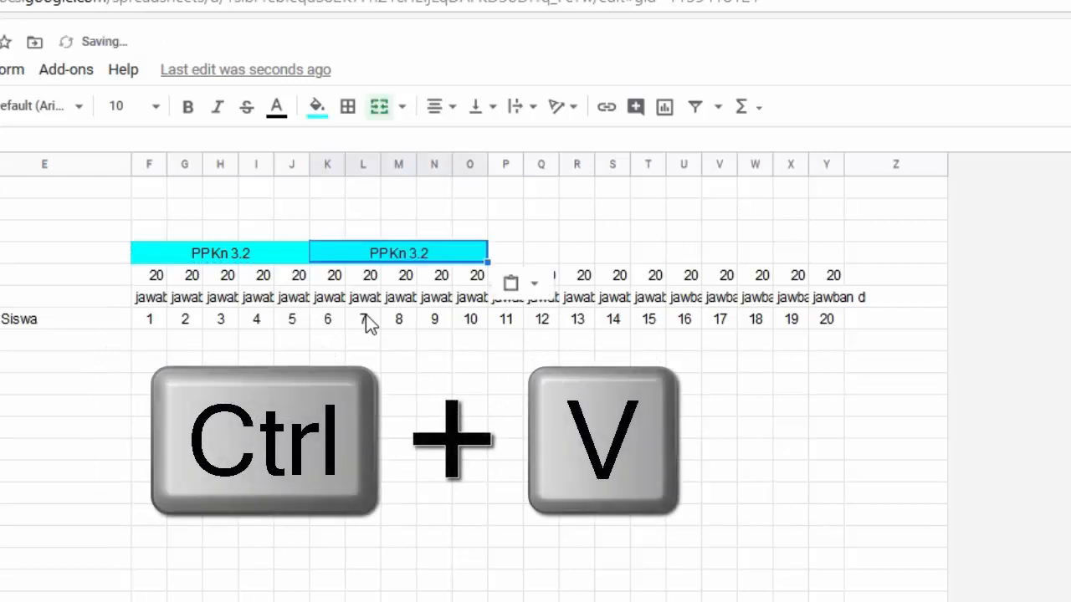
text(BI)
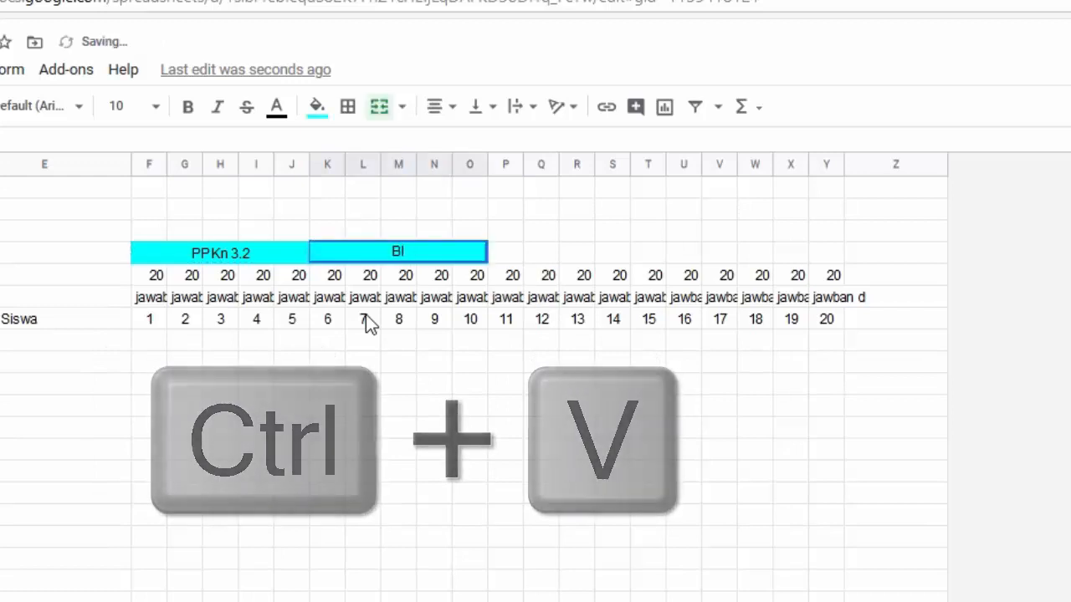
text( 3.4)
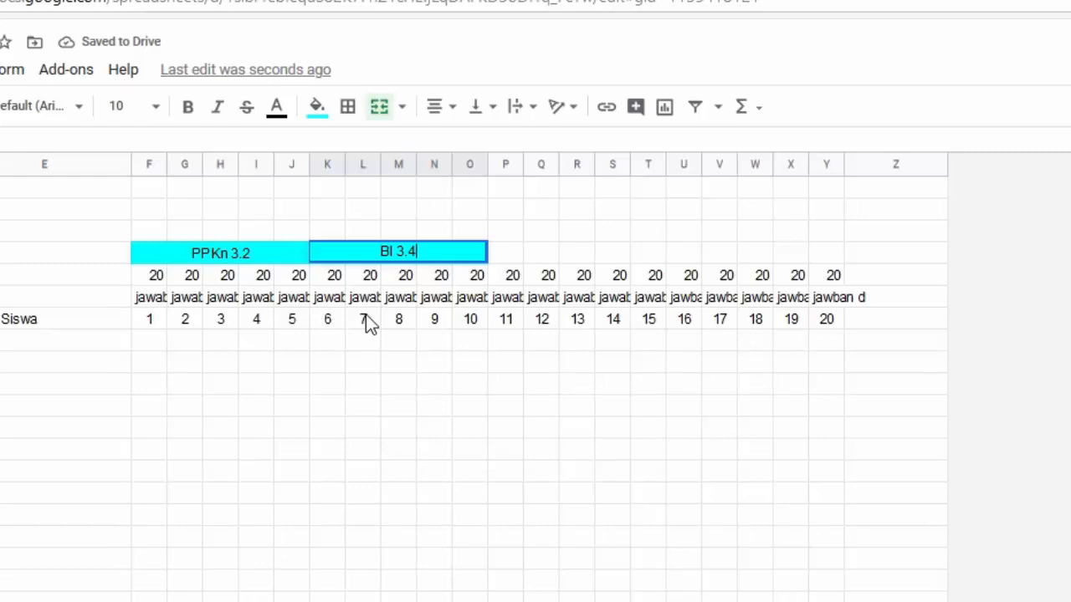
key(Tab)
key(Left)
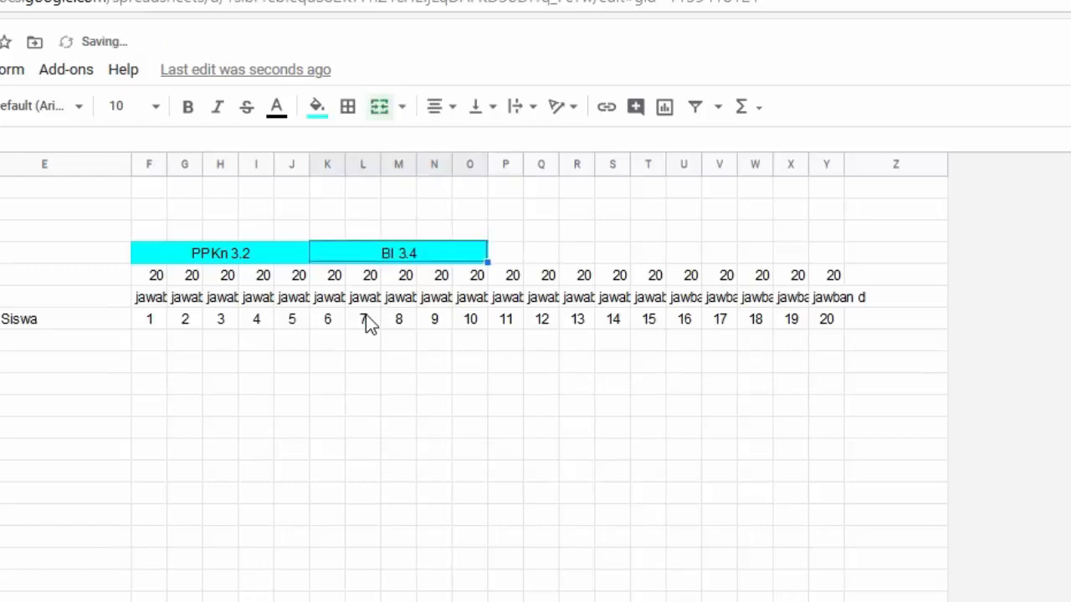
key(ctrl+c)
key(Right)
key(Right)
key(Left)
key(ctrl+v)
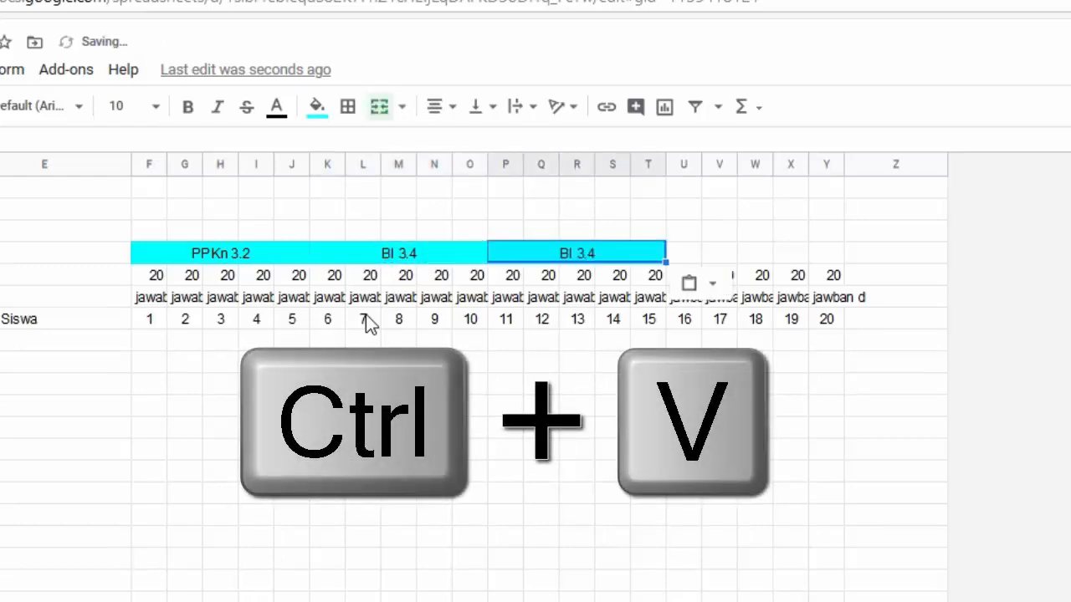
text(IPA)
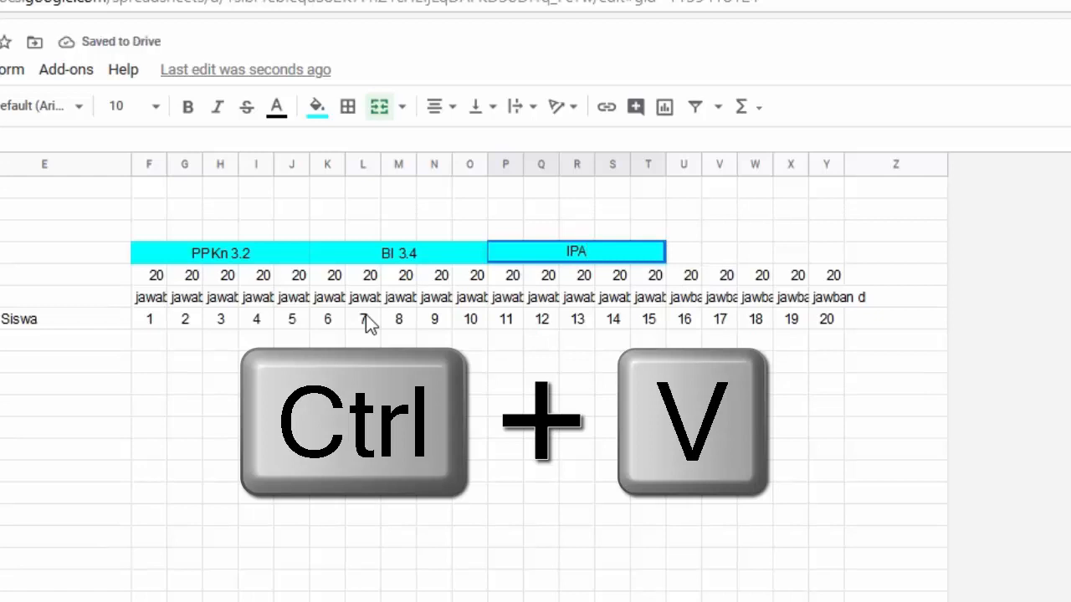
text( 3.6)
key(Tab)
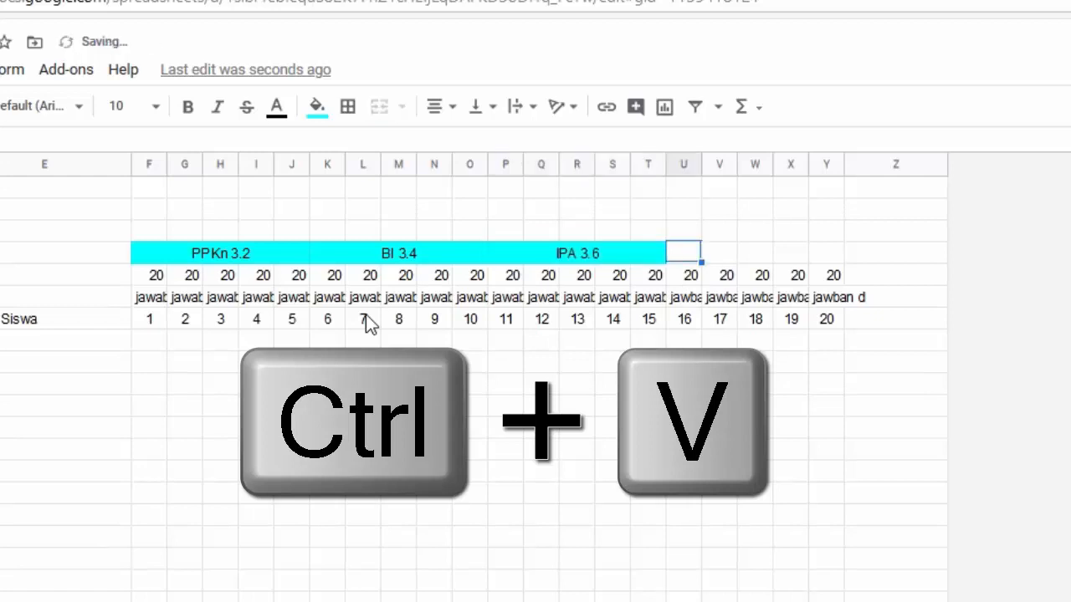
Copy the header to U4:Y4 and label it 'IPS 3.3'
key(Left)
key(ctrl+c)
key(Right)
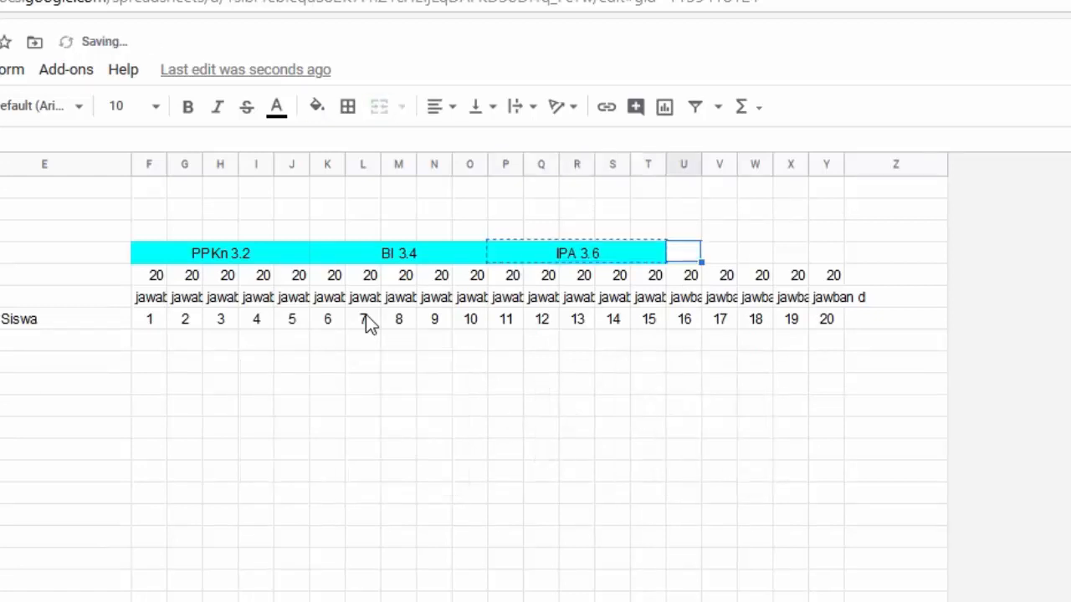
key(ctrl+v)
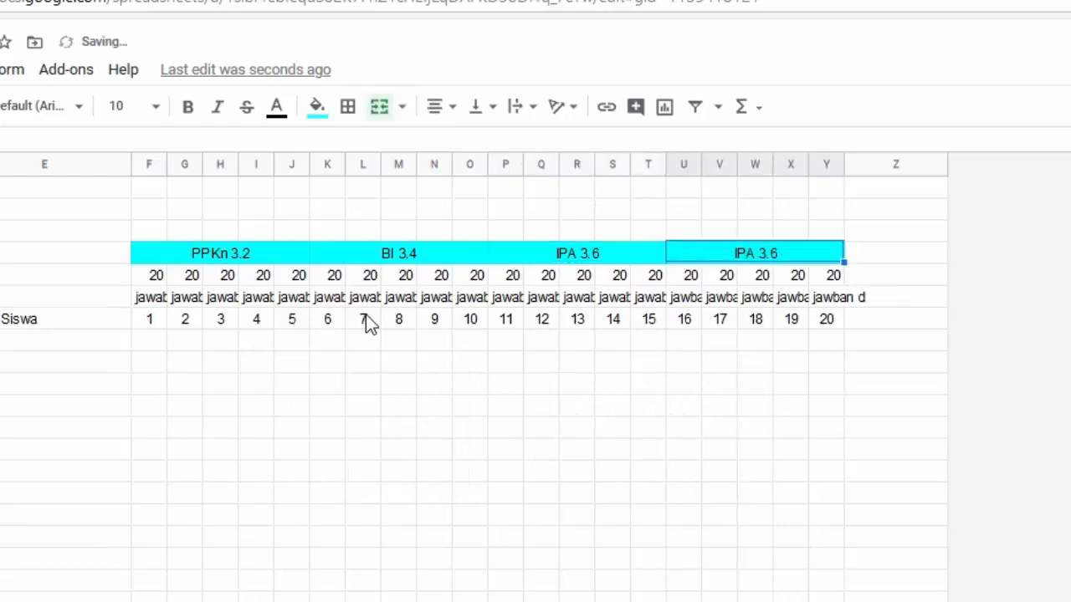
text(IPS 3.3)
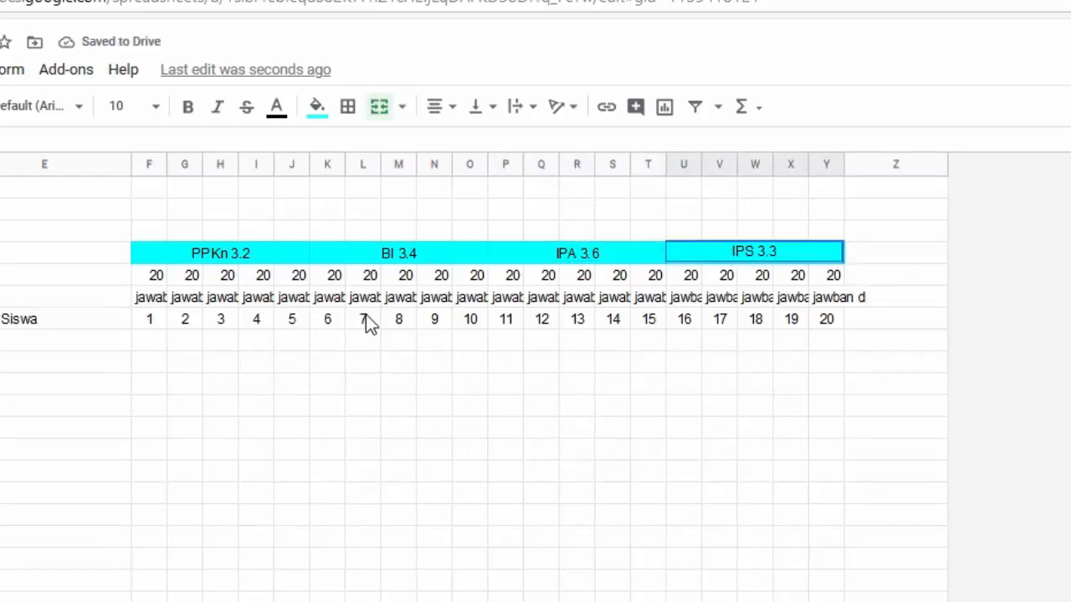
key(Return)
Fill the BI 3.4 and IPS 3.3 header cells yellow, between the cyan PPKn 3.2 and IPA 3.6
key(Up)
key(Left)
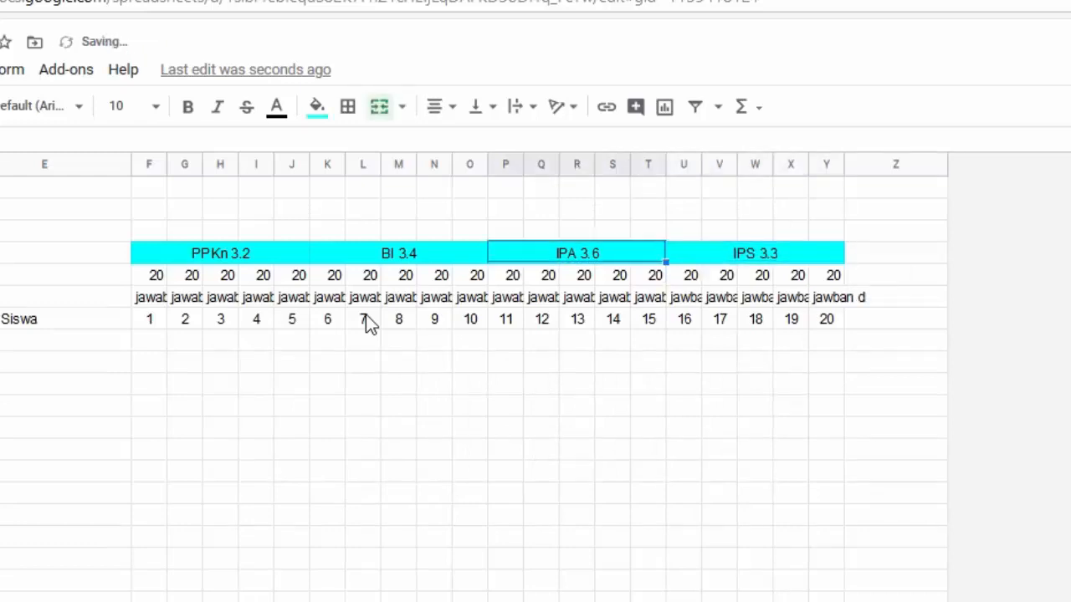
key(Left)
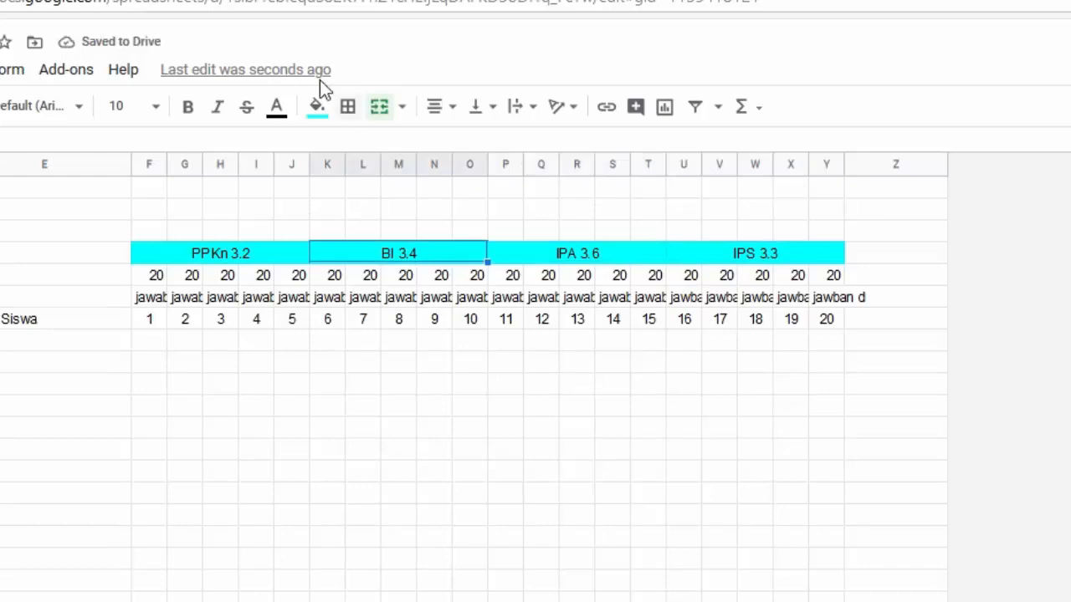
click(317, 106)
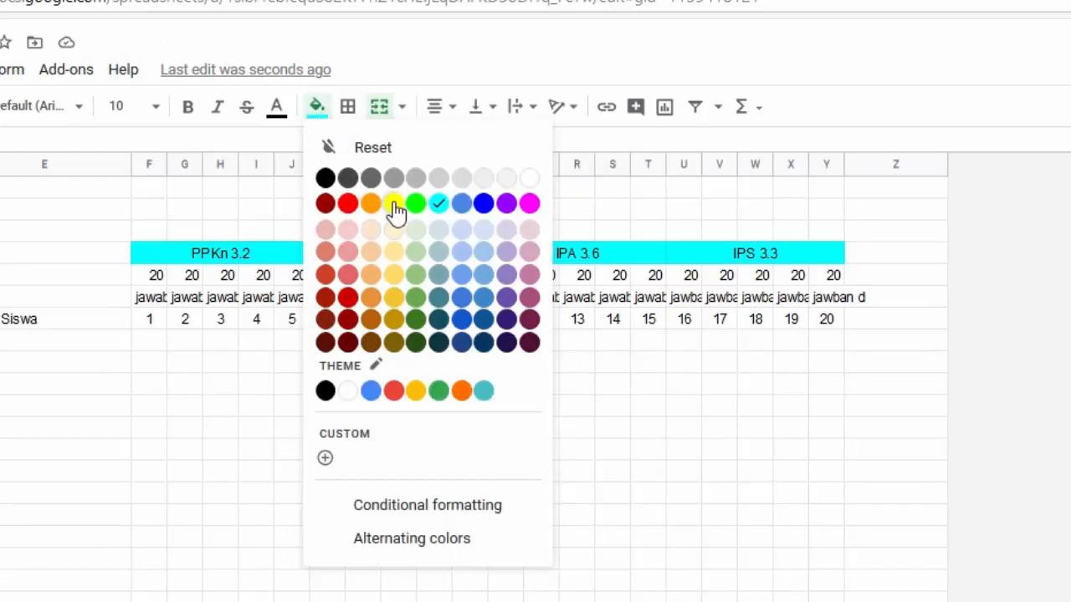
click(394, 205)
click(706, 247)
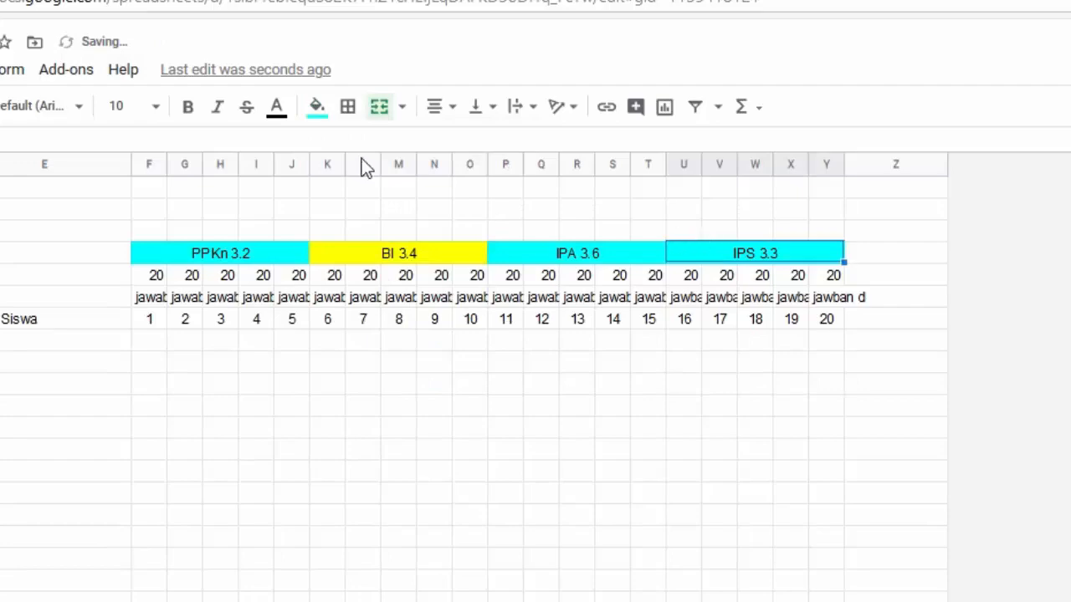
click(316, 105)
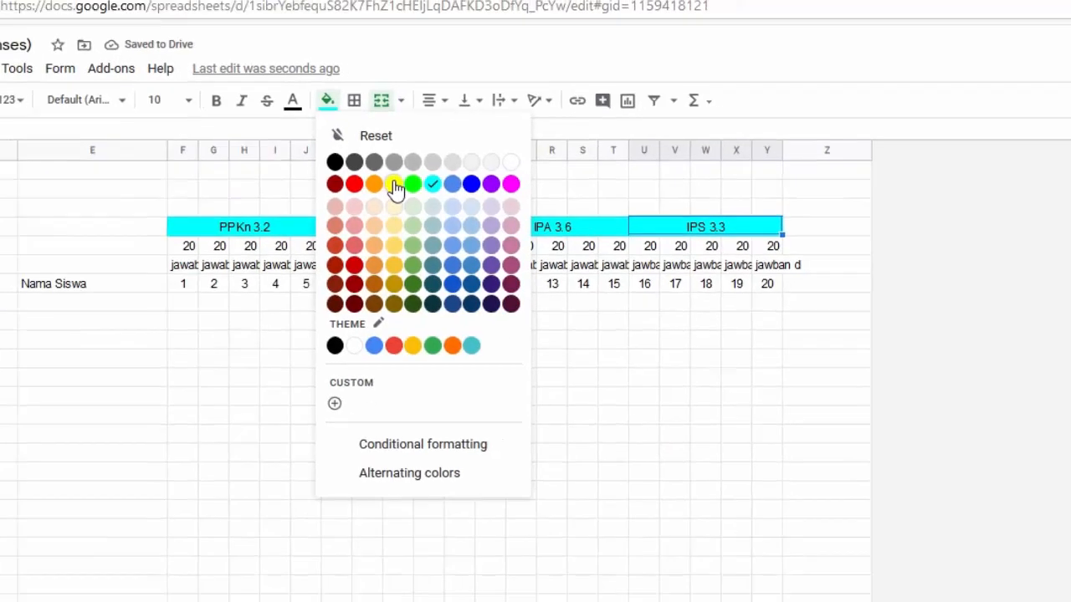
click(394, 204)
click(480, 482)
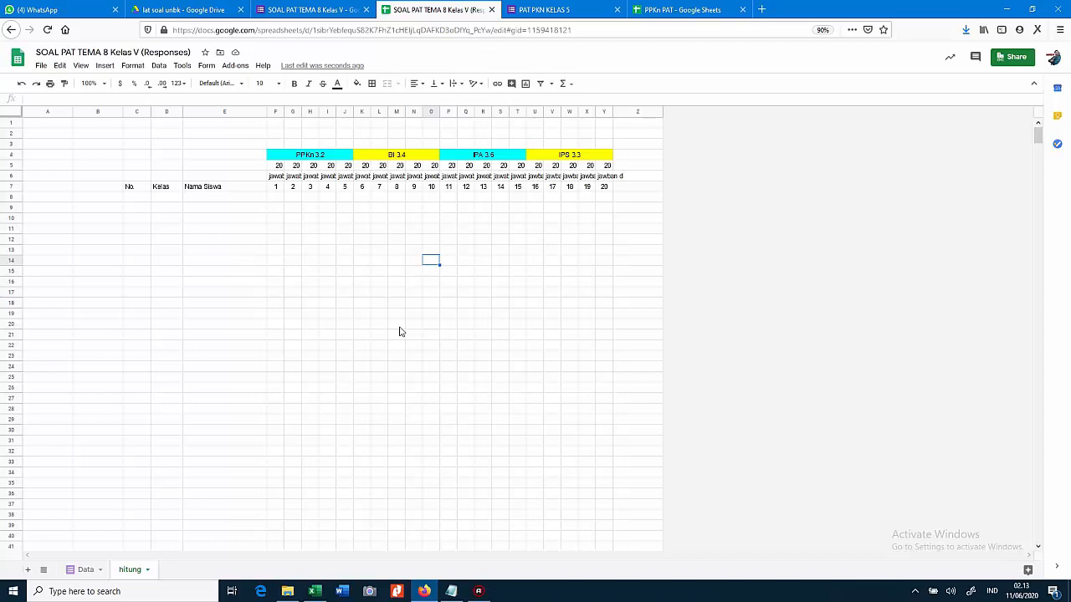
Enter =Data!D2 in D8 so it shows the class Vb, then narrow column D slightly
key(Up)
key(Up)
key(Up)
key(Up)
key(Up)
key(Up)
key(Left)
key(Left)
key(Left)
key(Left)
key(Left)
key(Left)
key(Left)
key(Left)
key(Left)
key(Left)
key(Left)
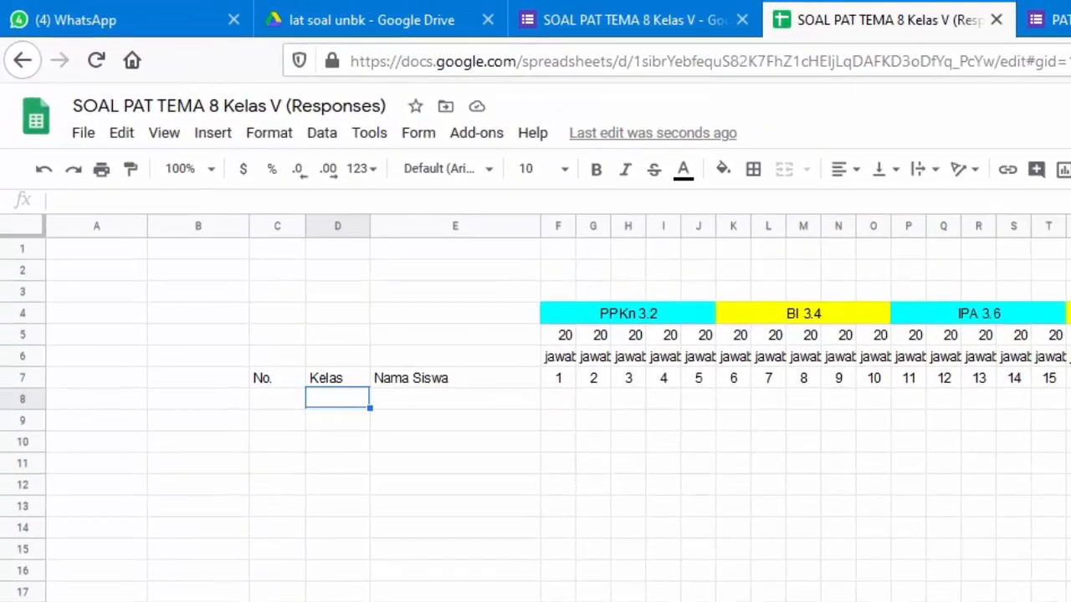
text(=arrayf)
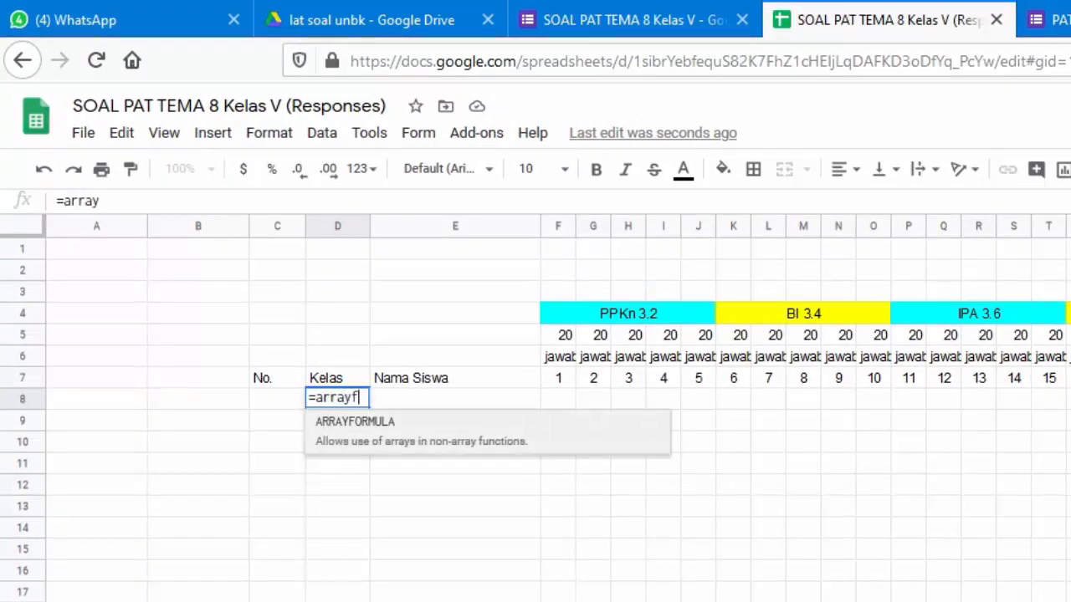
text(ormu)
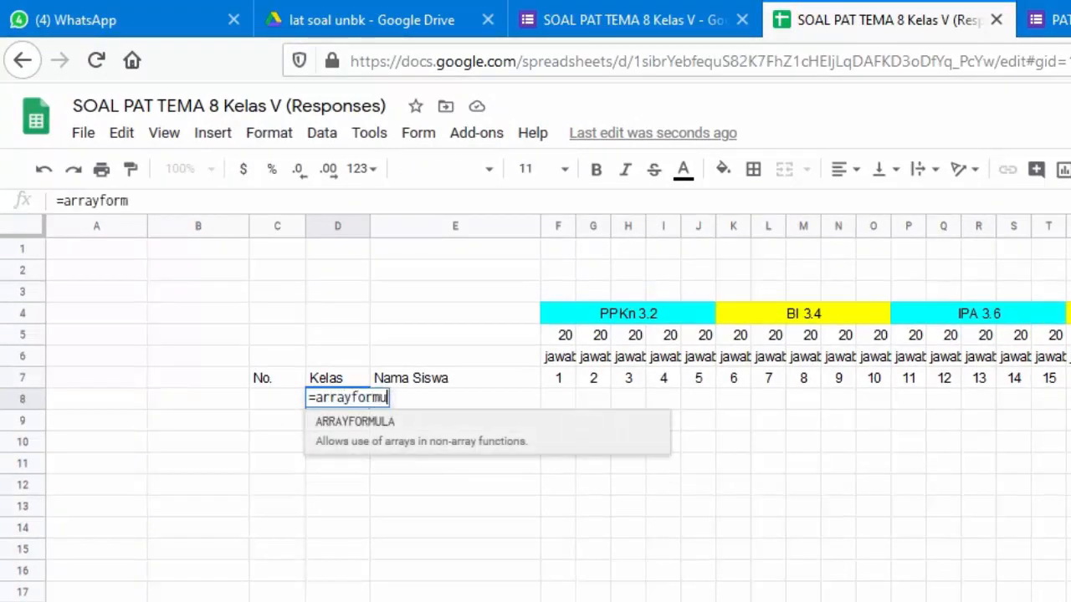
text(la)
key(BackSpace)
key(BackSpace)
key(BackSpace)
key(BackSpace)
key(BackSpace)
key(BackSpace)
key(BackSpace)
key(BackSpace)
key(BackSpace)
key(BackSpace)
key(BackSpace)
key(BackSpace)
key(BackSpace)
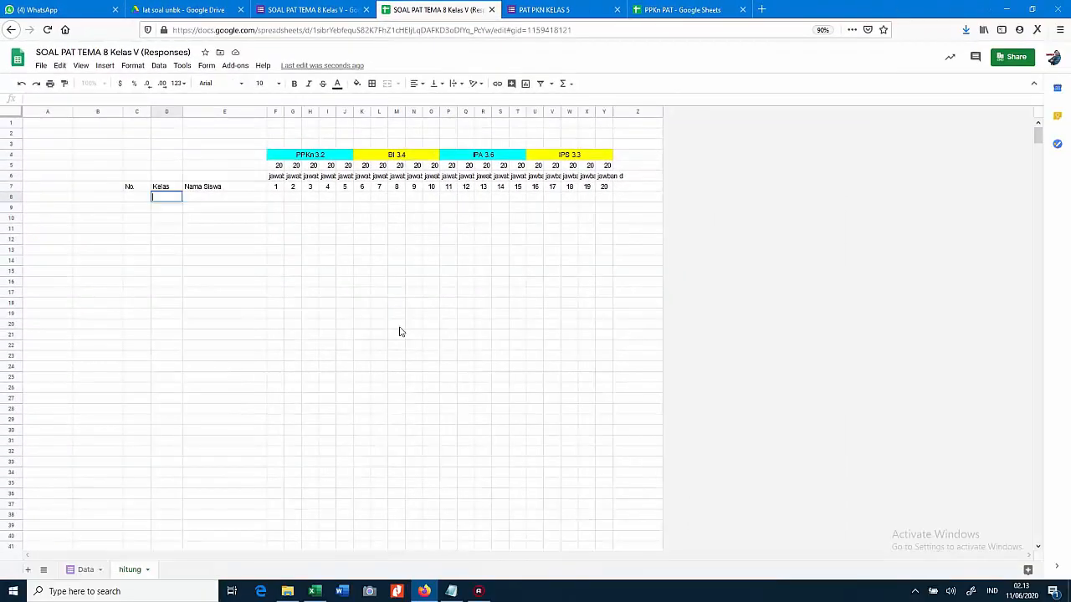
text(=)
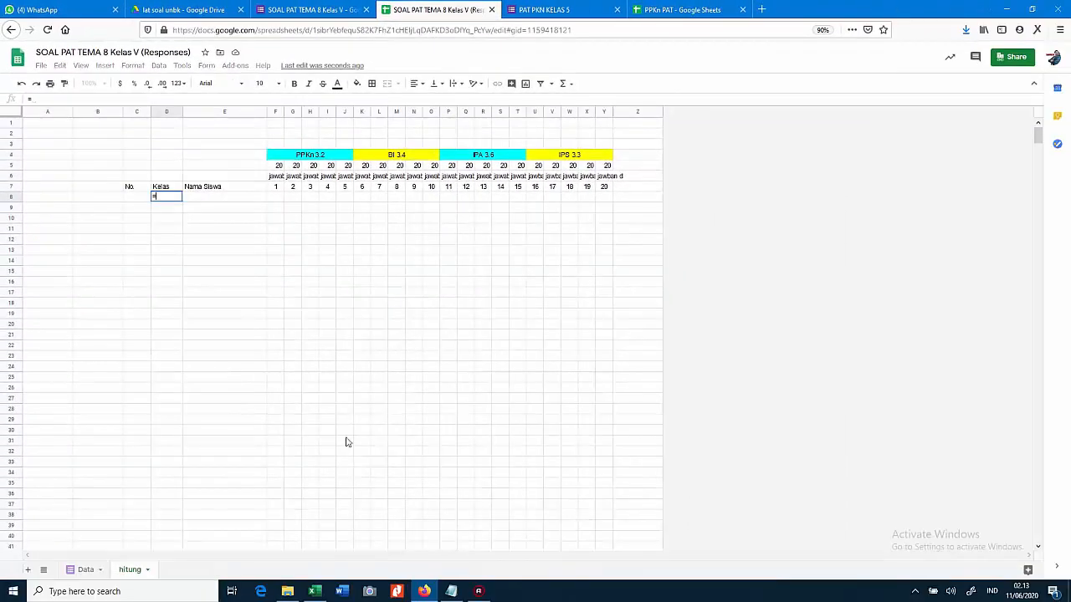
click(83, 569)
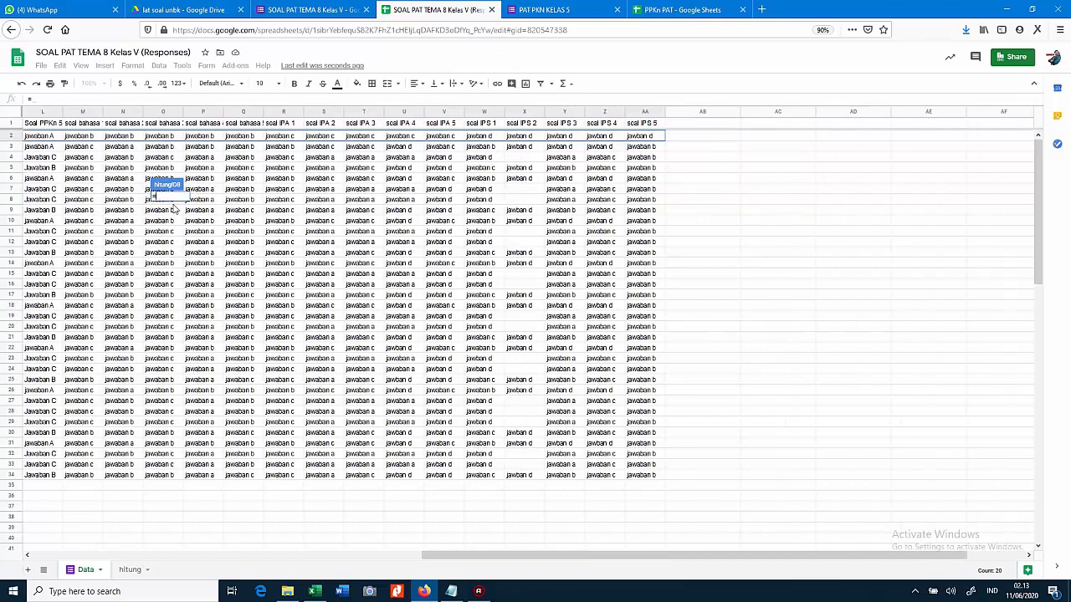
scroll(174, 208, right, 2)
scroll(174, 209, left, 9)
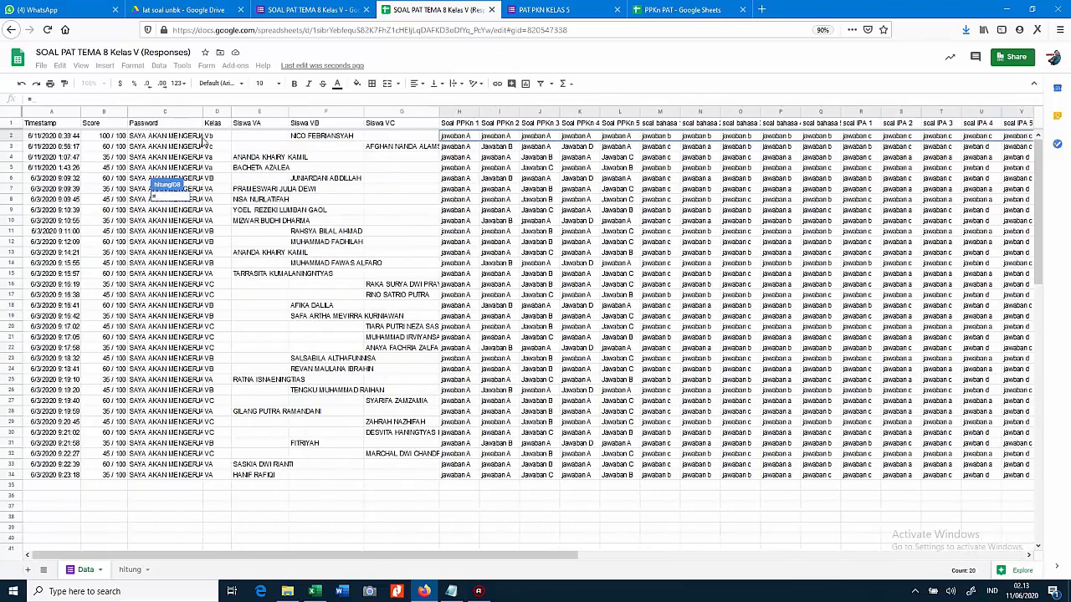
click(213, 138)
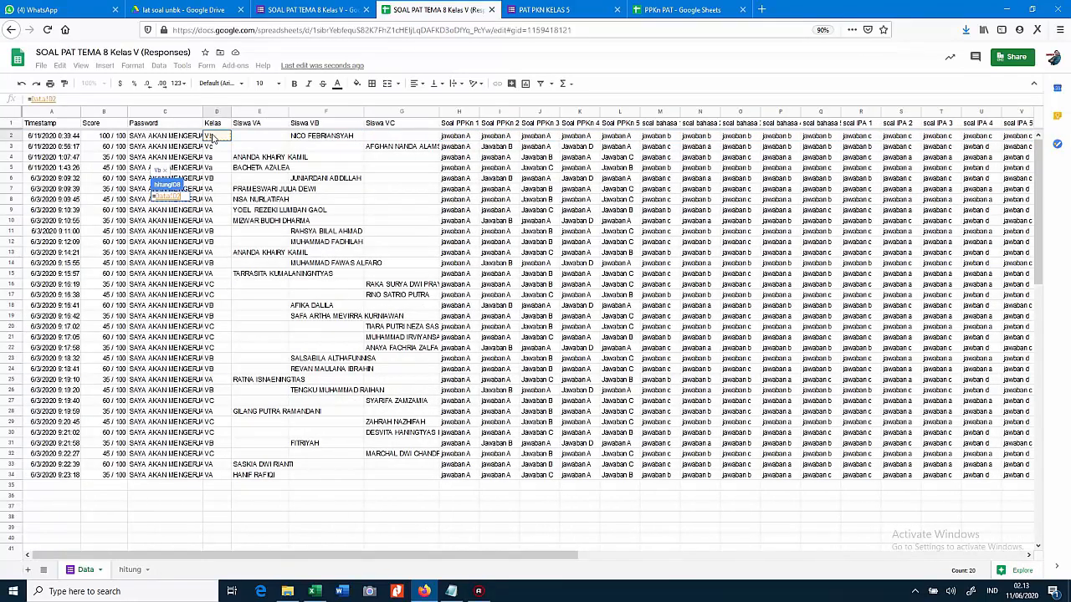
key(Return)
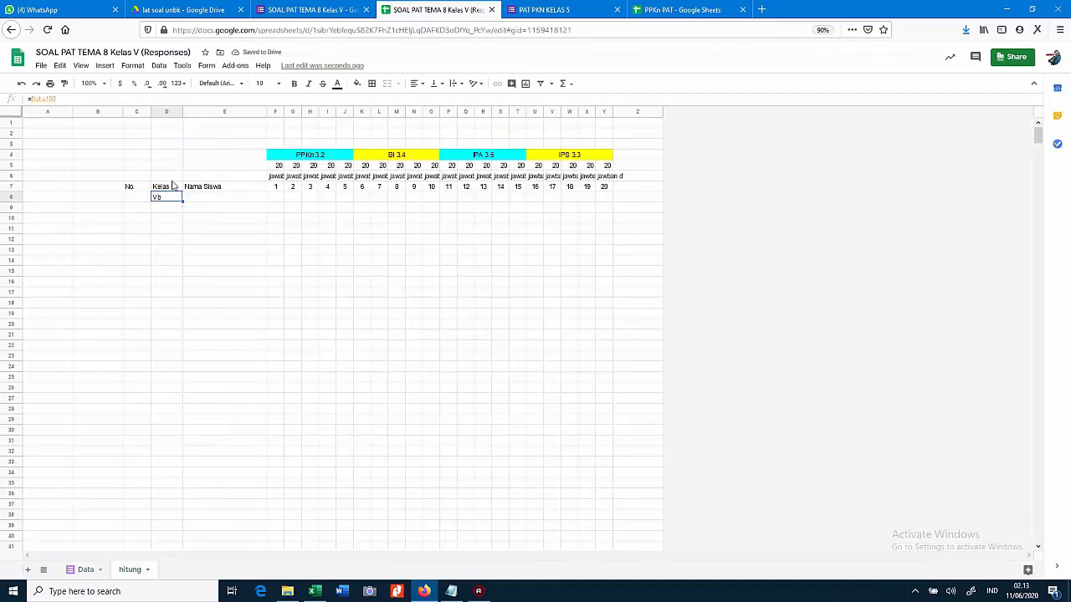
drag(182, 111, 176, 108)
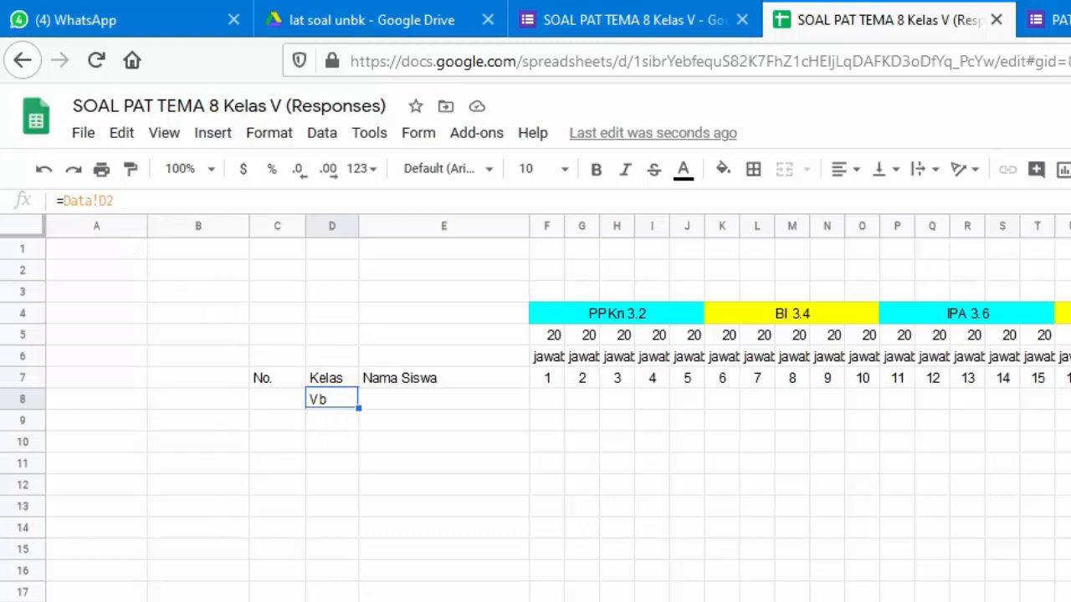
Replace D8 with =ARRAYFORMULA(Data!D2:D) to list every respondent's class
click(289, 600)
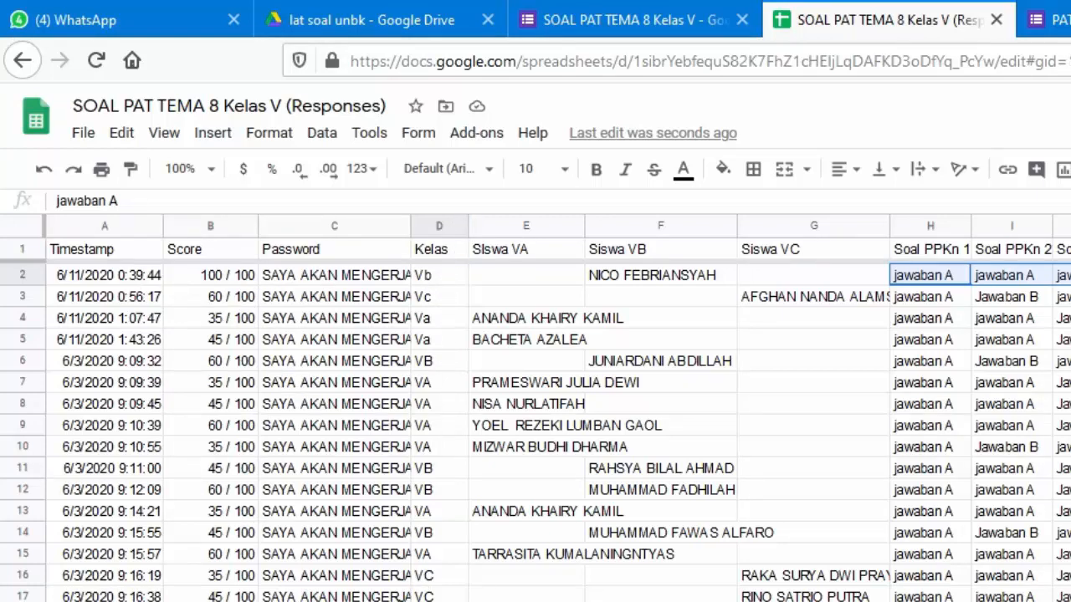
key(Return)
text(=)
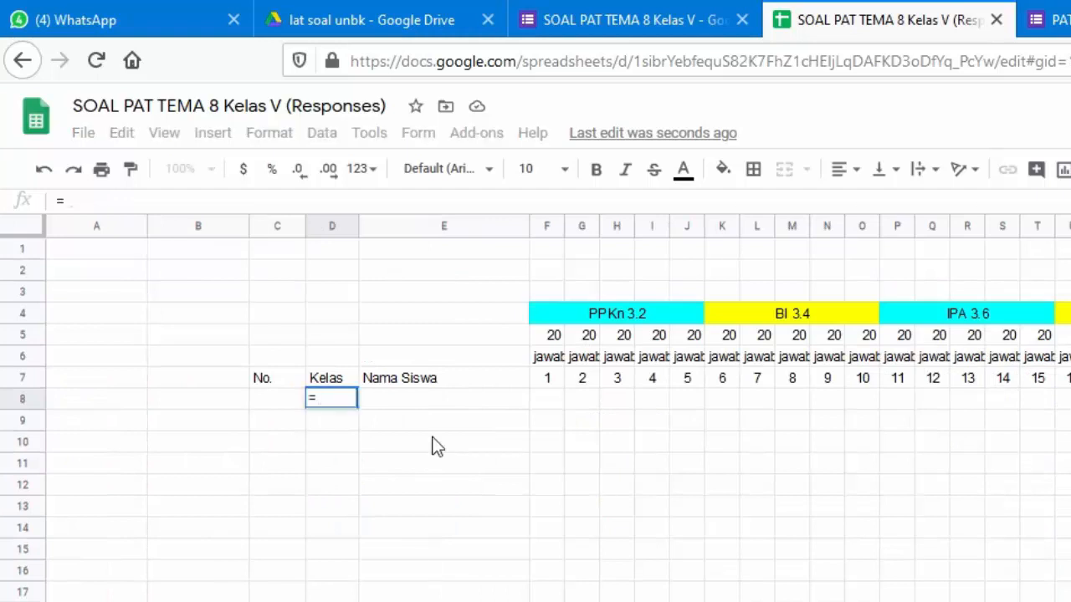
text(arrayformula()
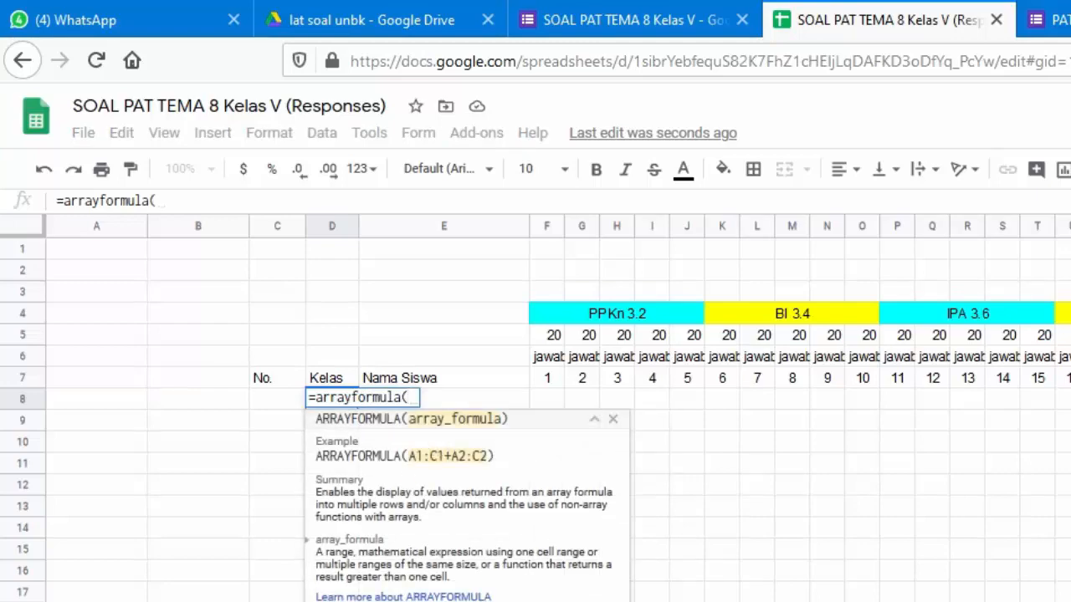
click(369, 601)
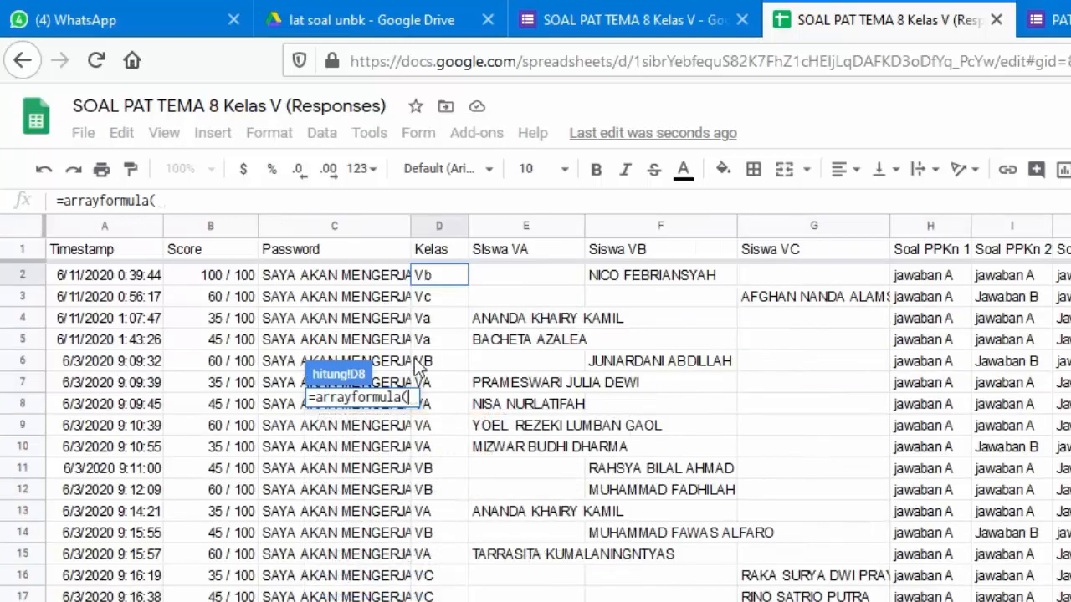
click(444, 279)
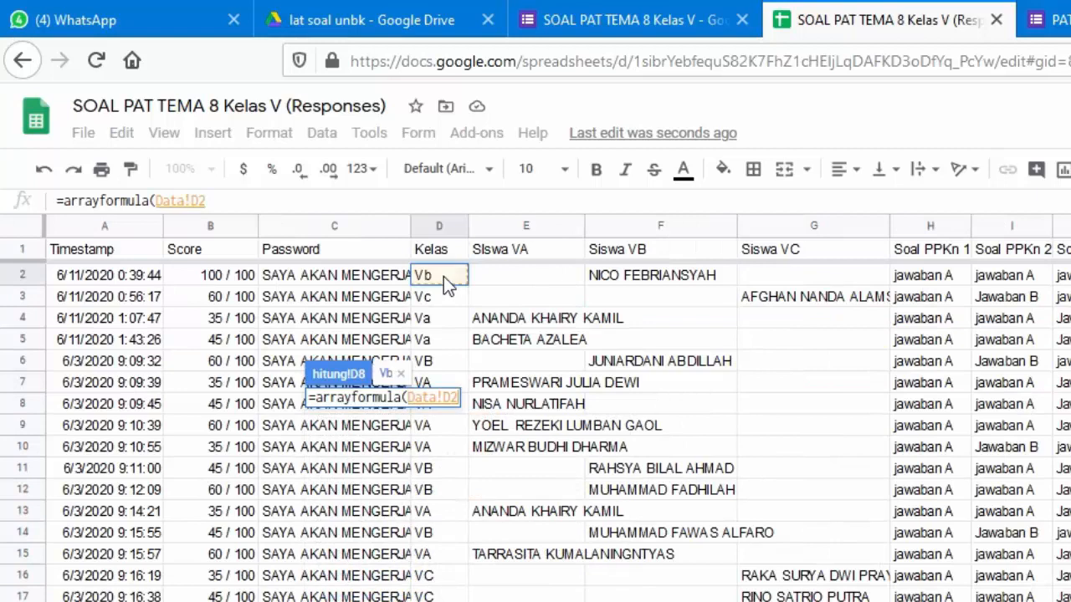
text(:)
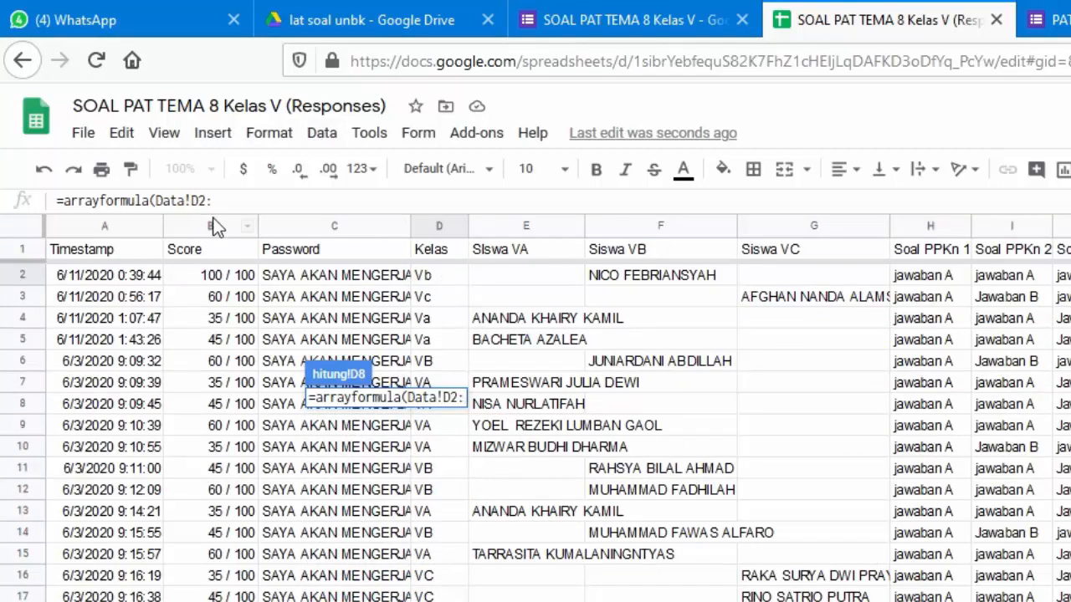
text(D)
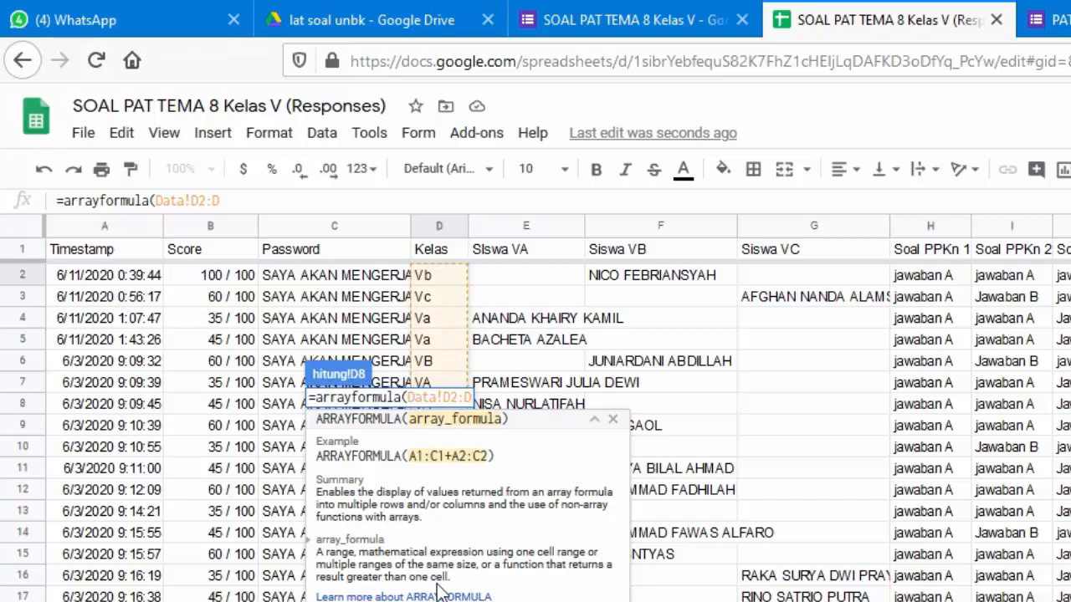
key(Return)
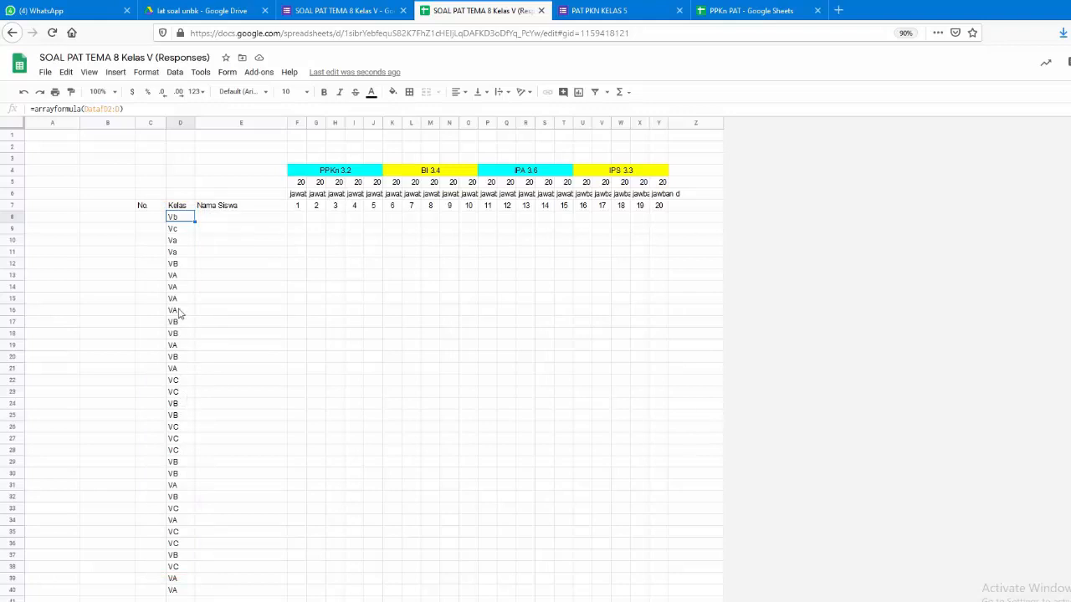
click(259, 222)
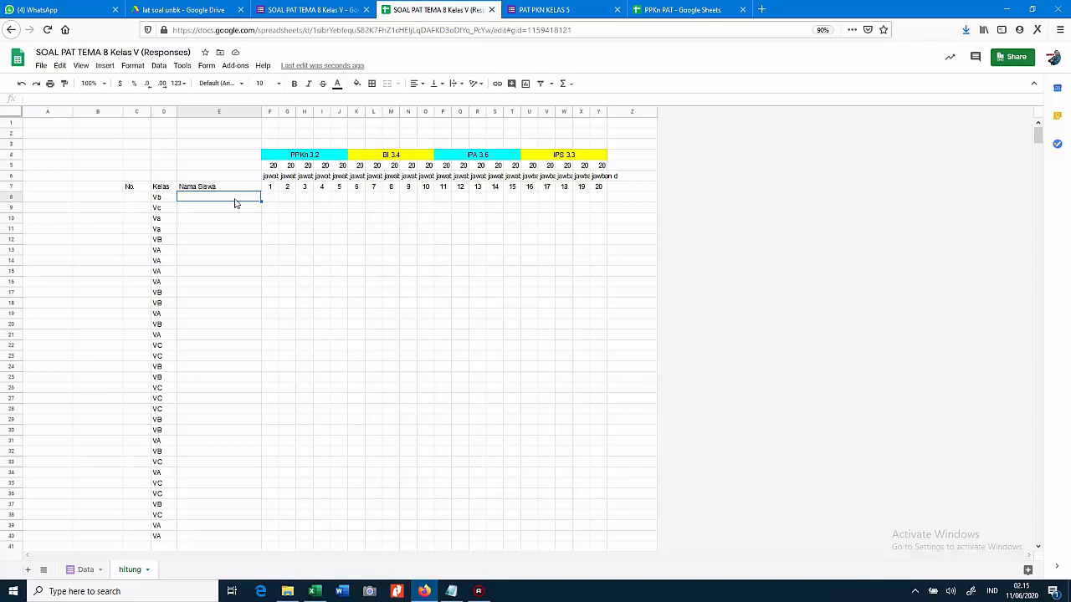
After checking the Data sheet's name columns, type =arrayformula(if(if( into E8
click(82, 571)
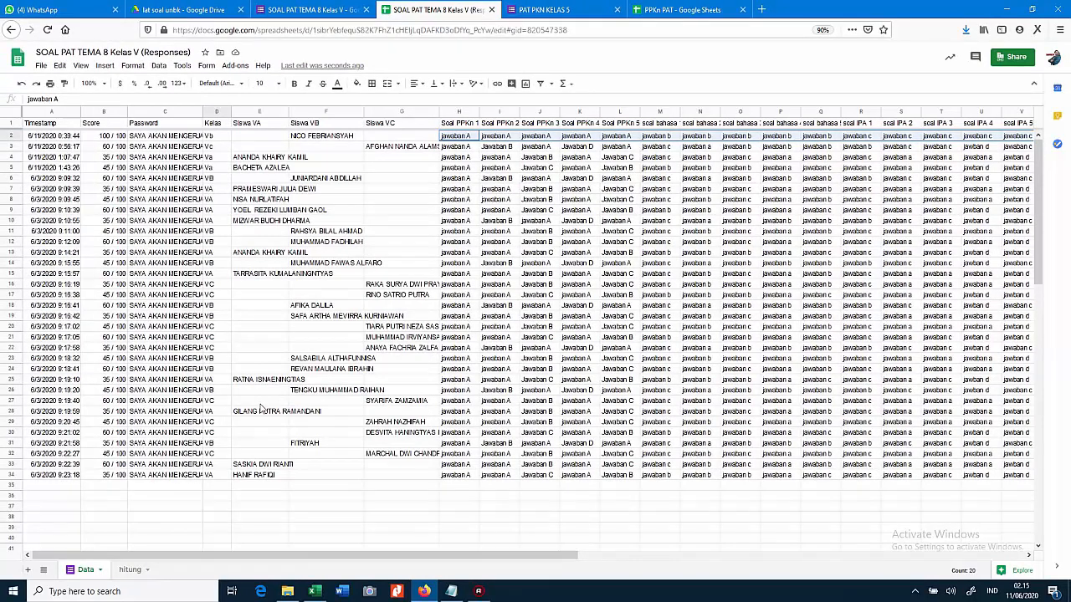
click(133, 570)
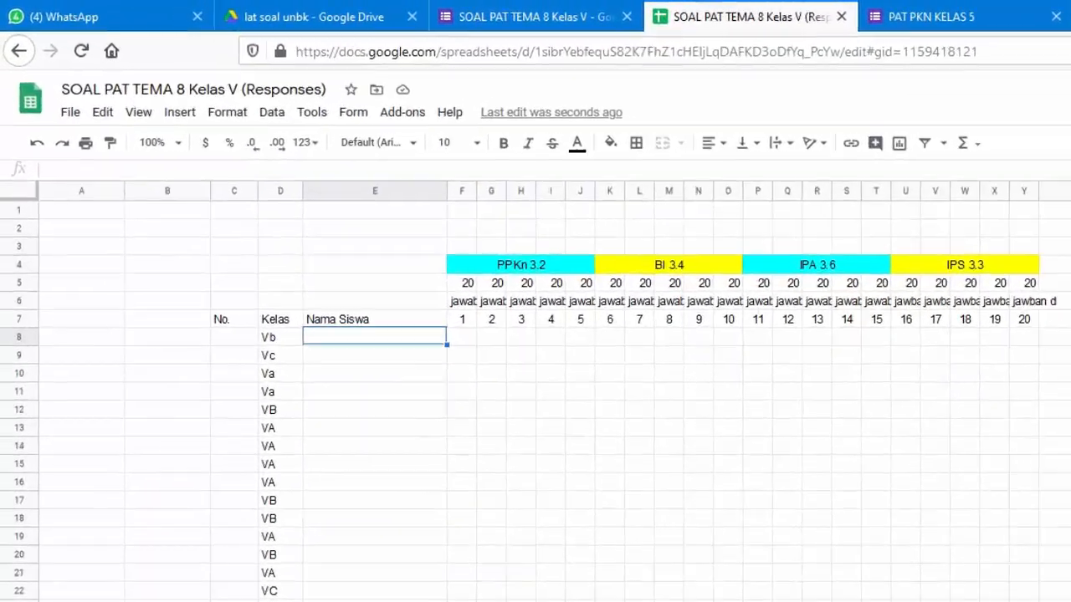
text(=)
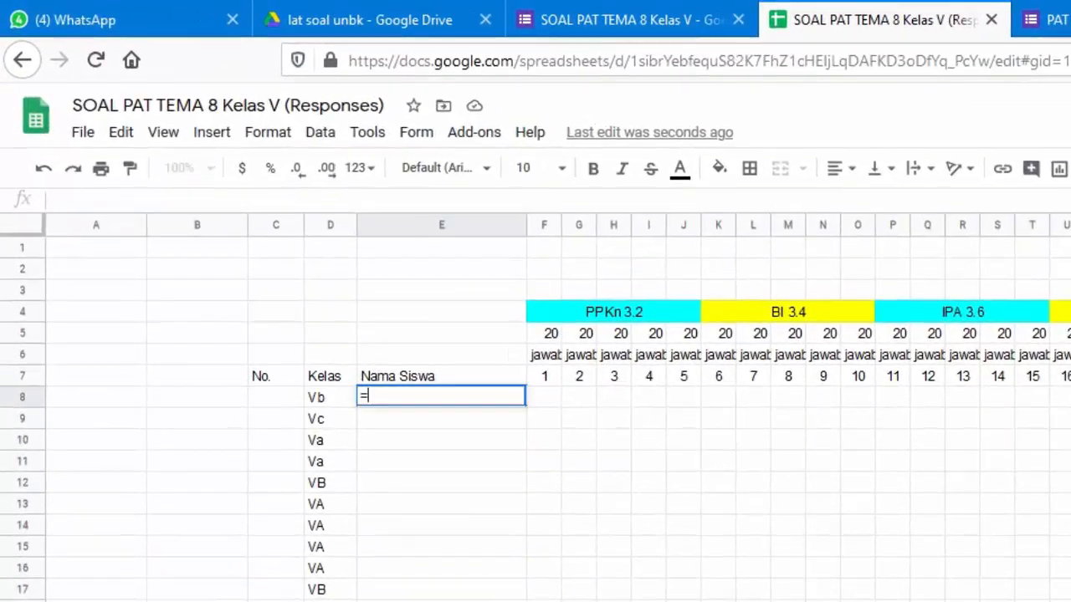
text(array)
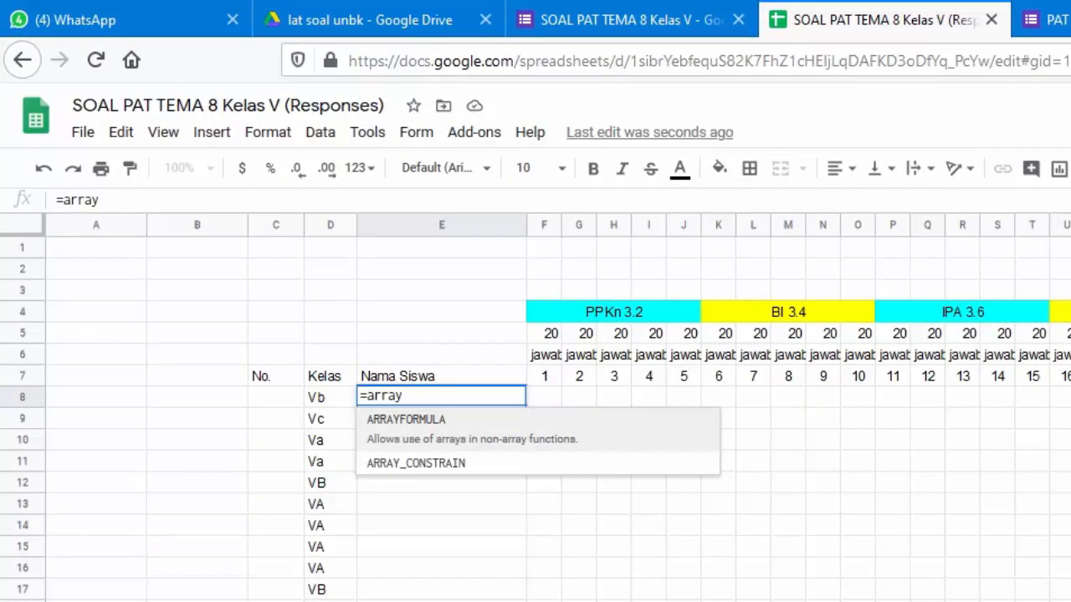
text(formula)
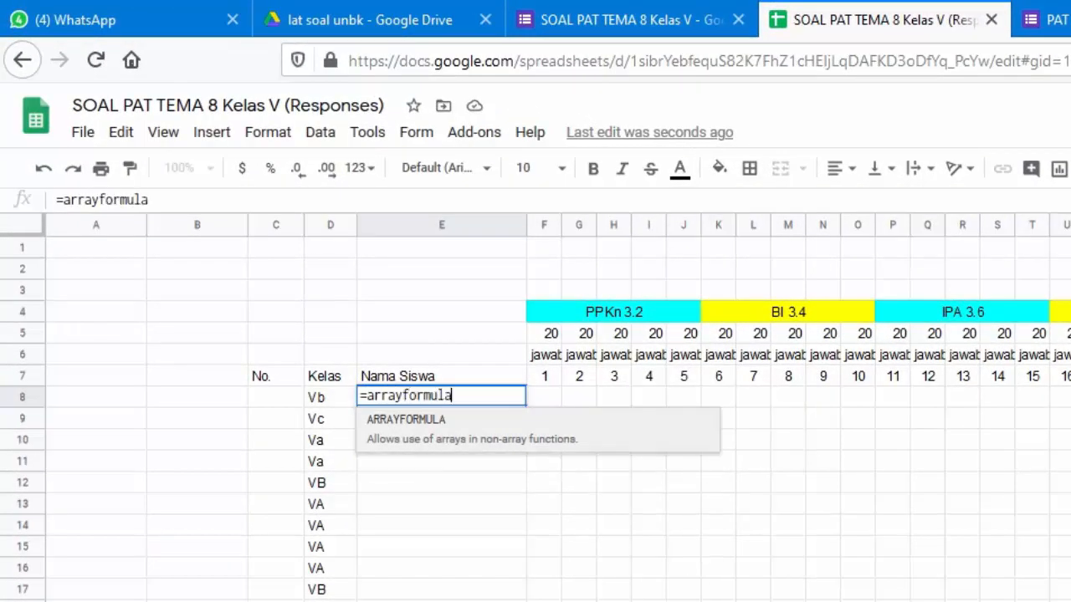
text(()
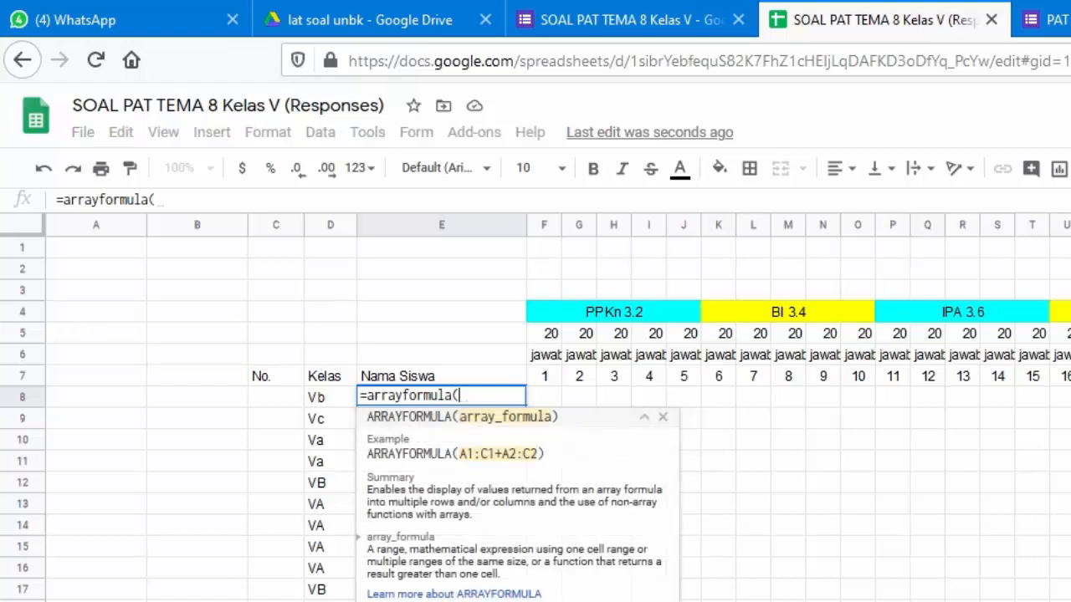
text(if)
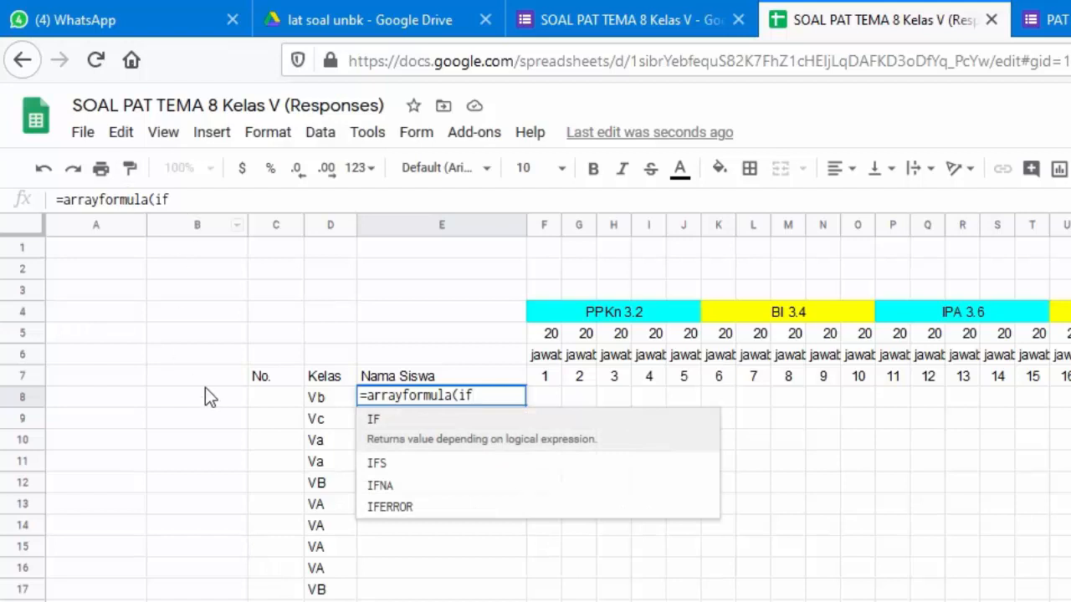
text(()
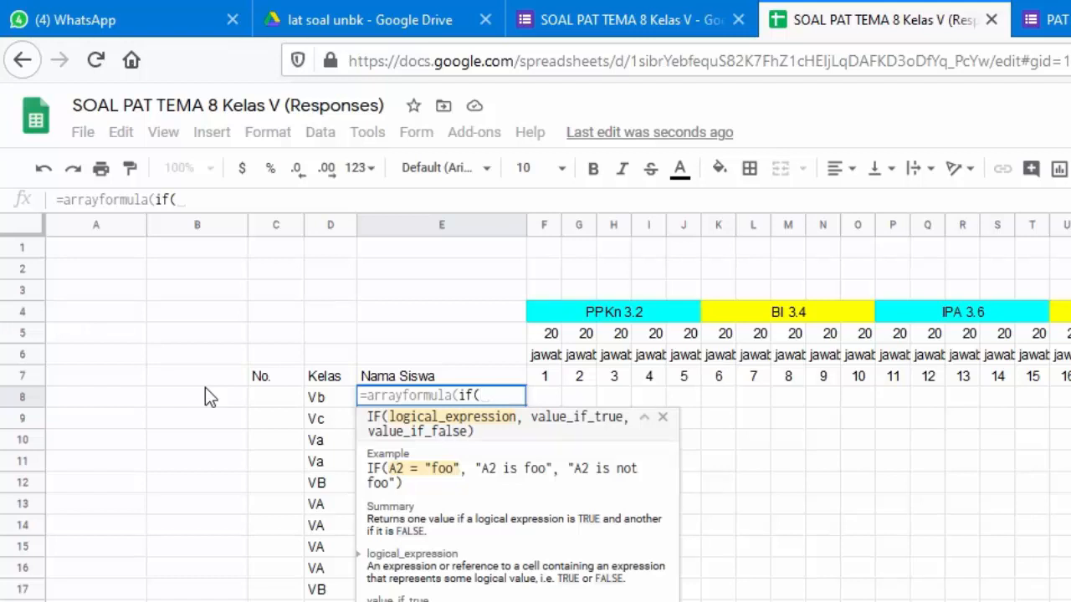
text(if)
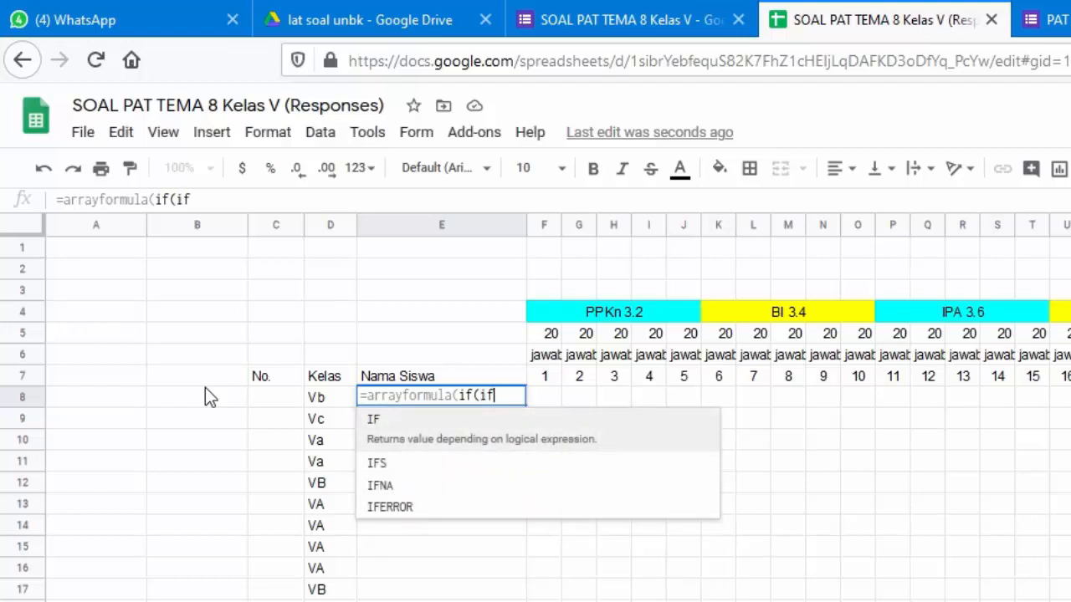
text(()
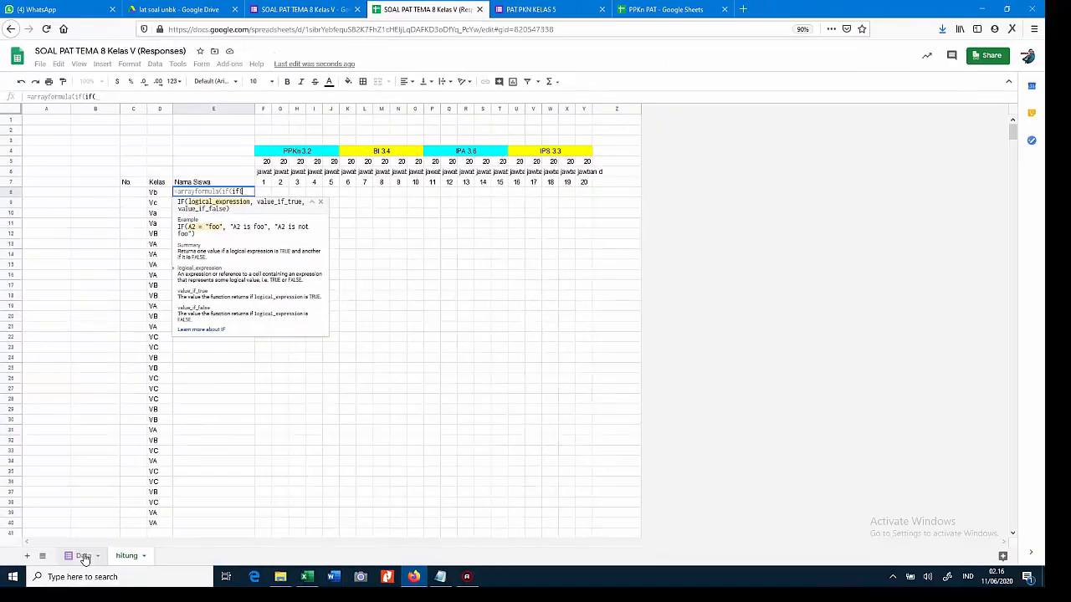
Add the inner test Data!E2:E="" on the Siswa VA column to the E8 formula
click(83, 558)
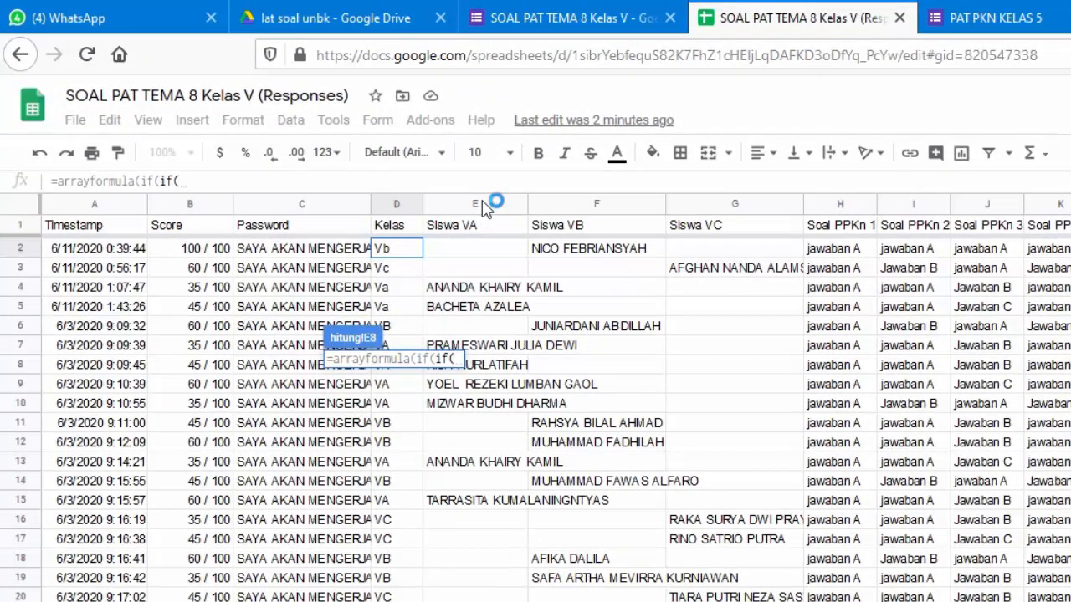
click(479, 255)
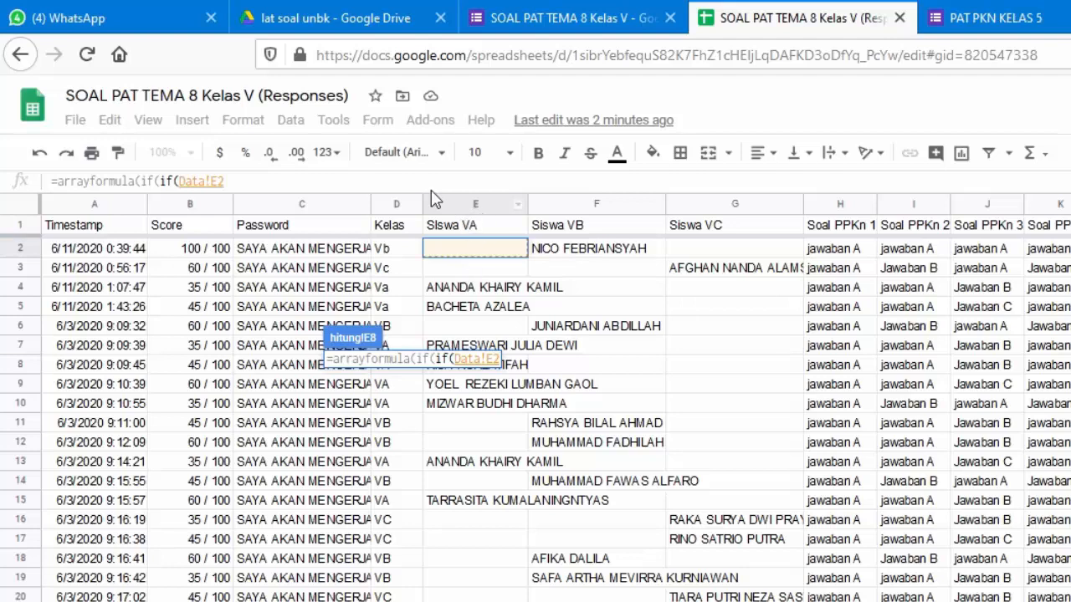
click(409, 178)
text(:E)
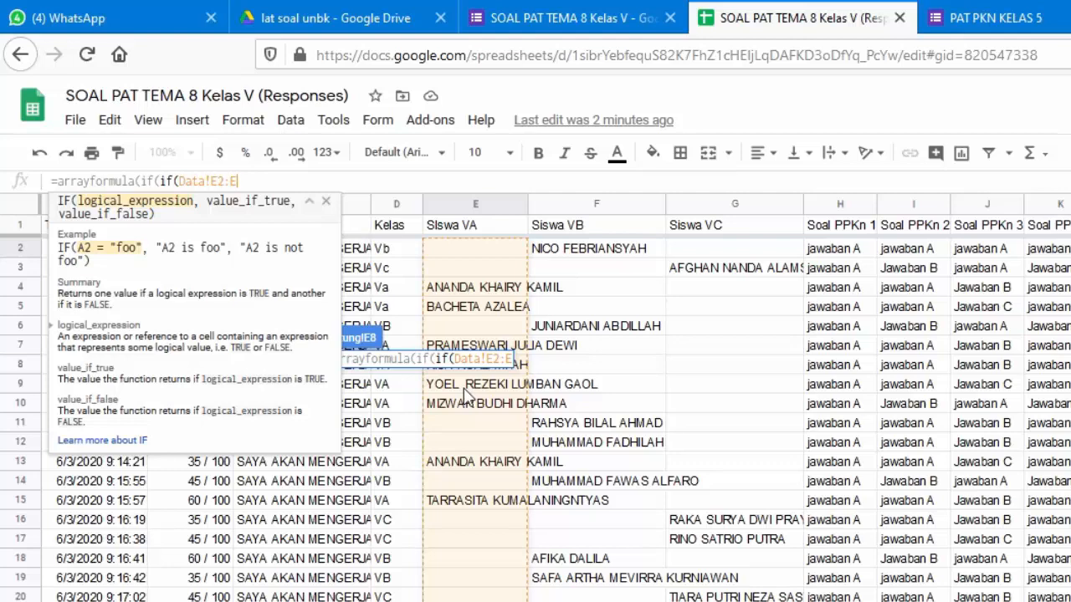
text(=)
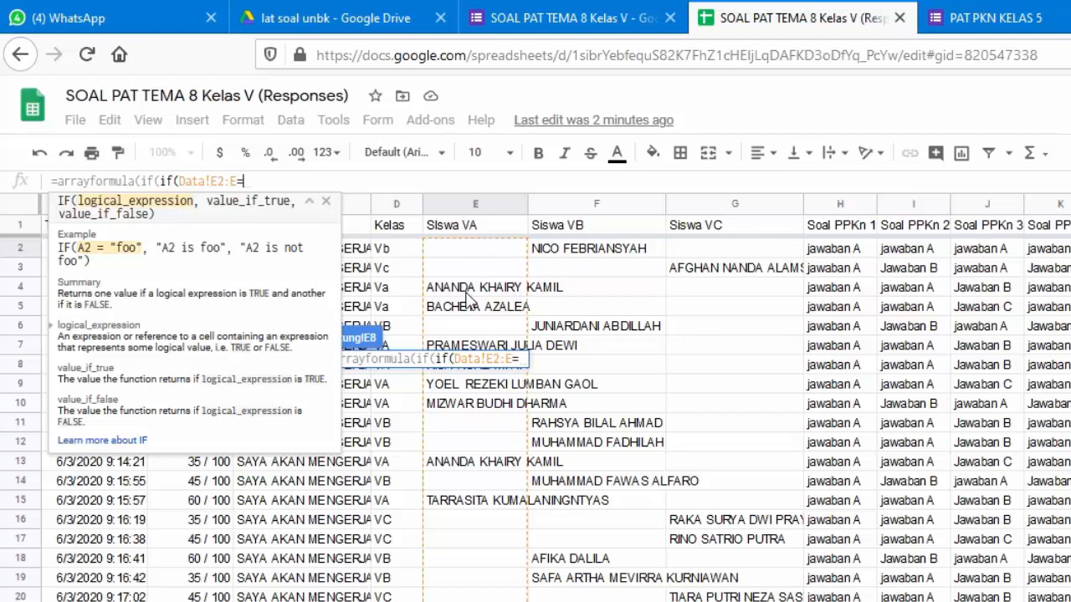
text("")
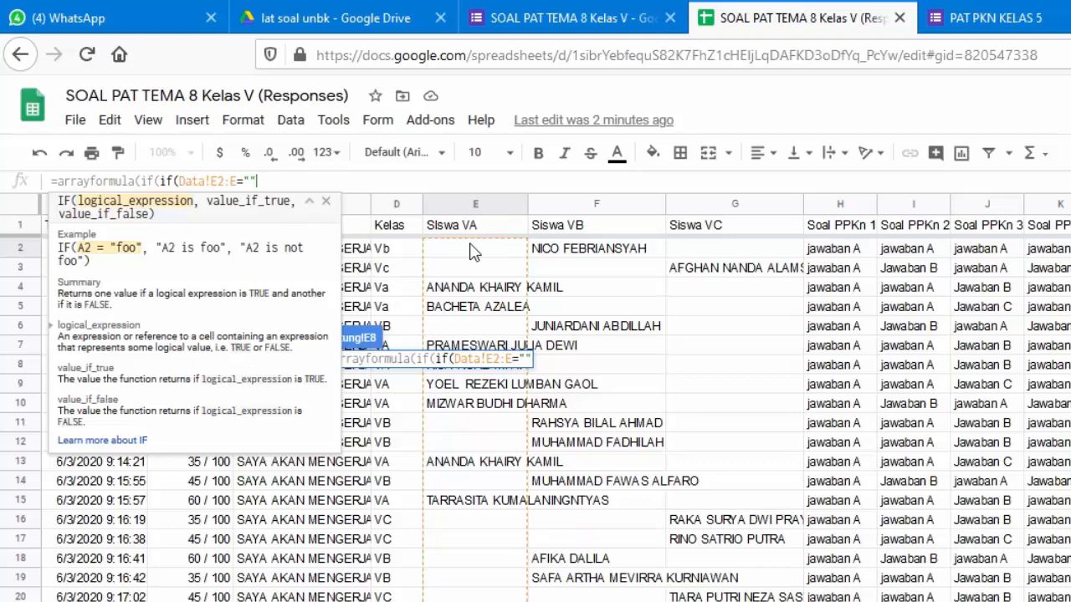
text(,)
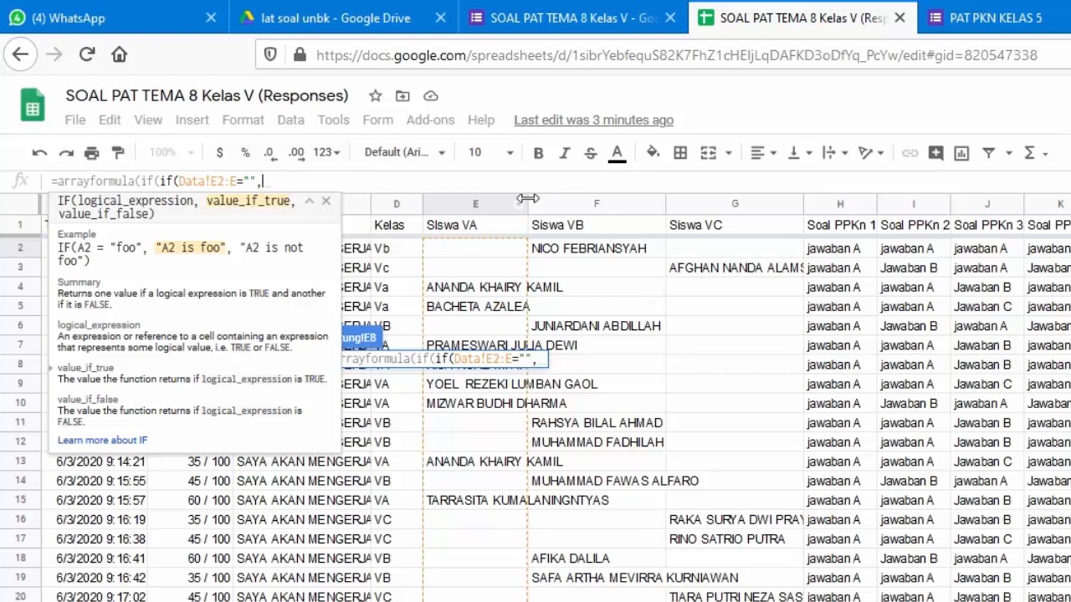
Complete the inner IF with Data!F2:F and Data!E2:E, then append ="", to test for blank
click(566, 255)
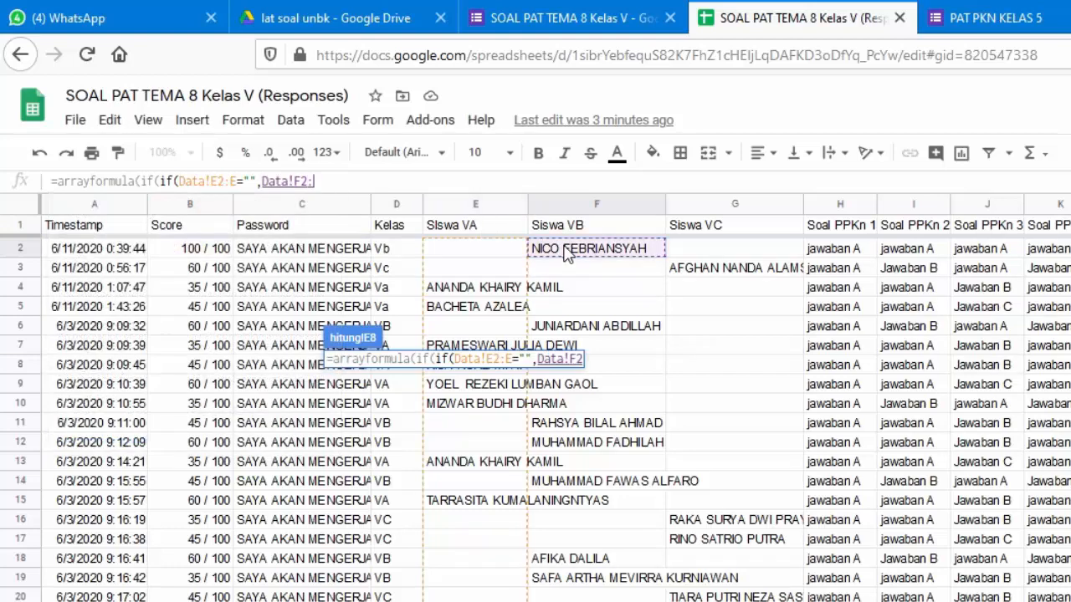
text(:F)
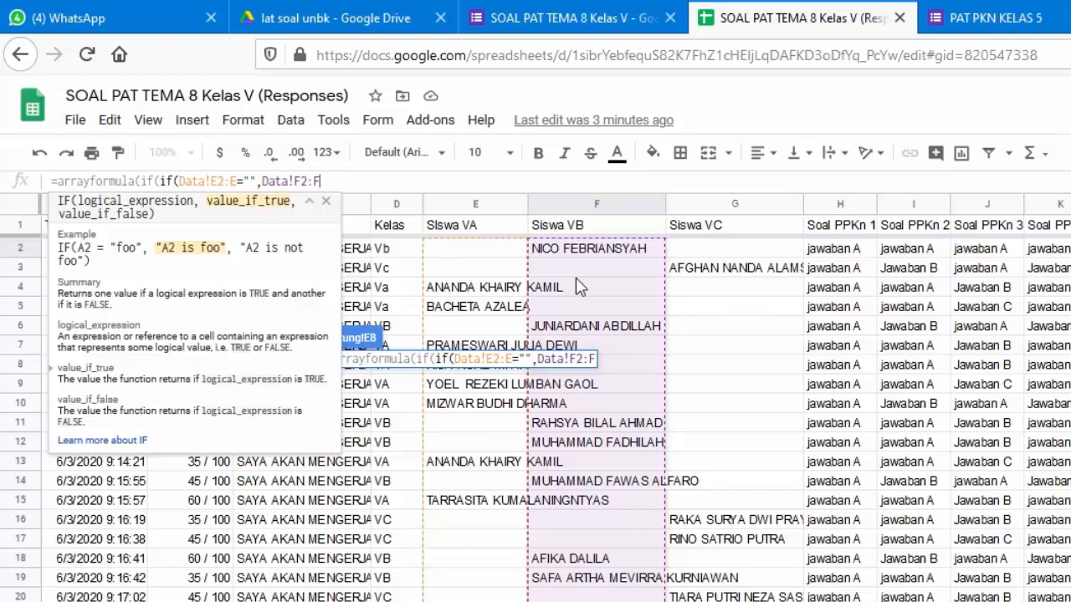
text(,)
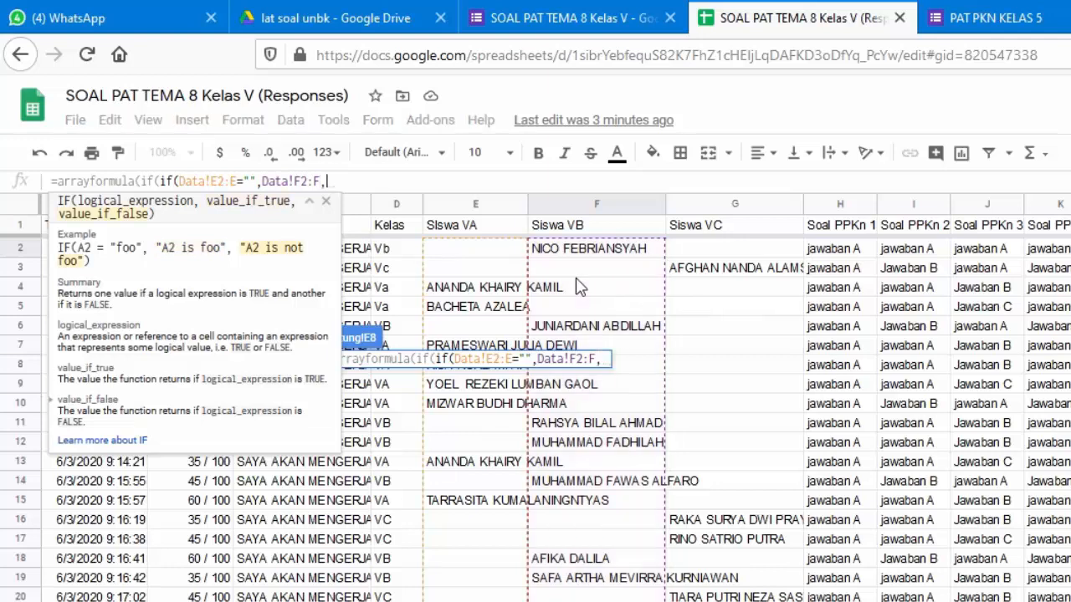
click(506, 255)
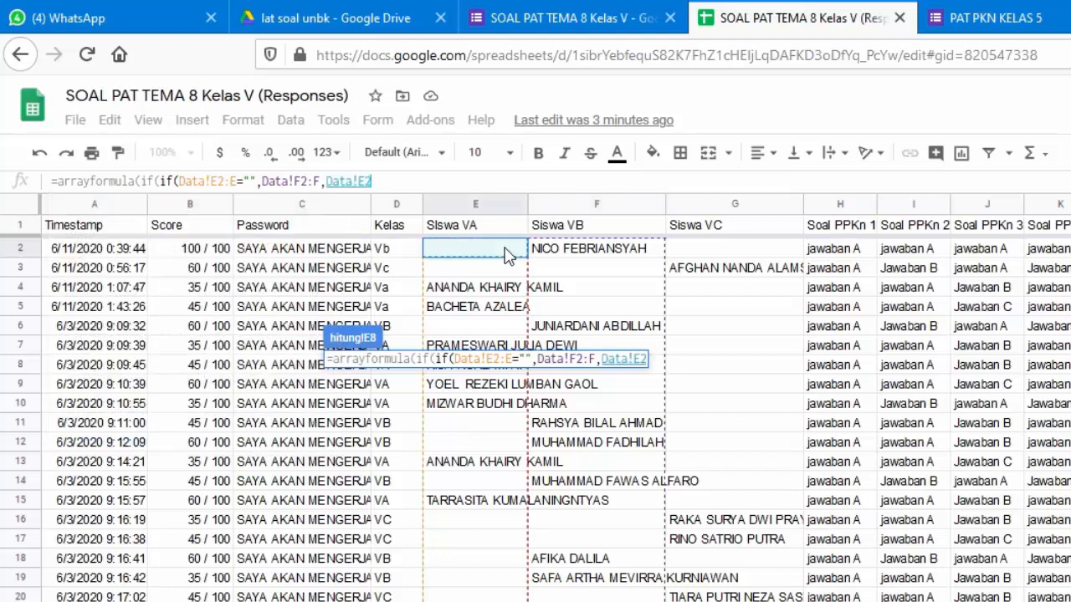
text(:E)
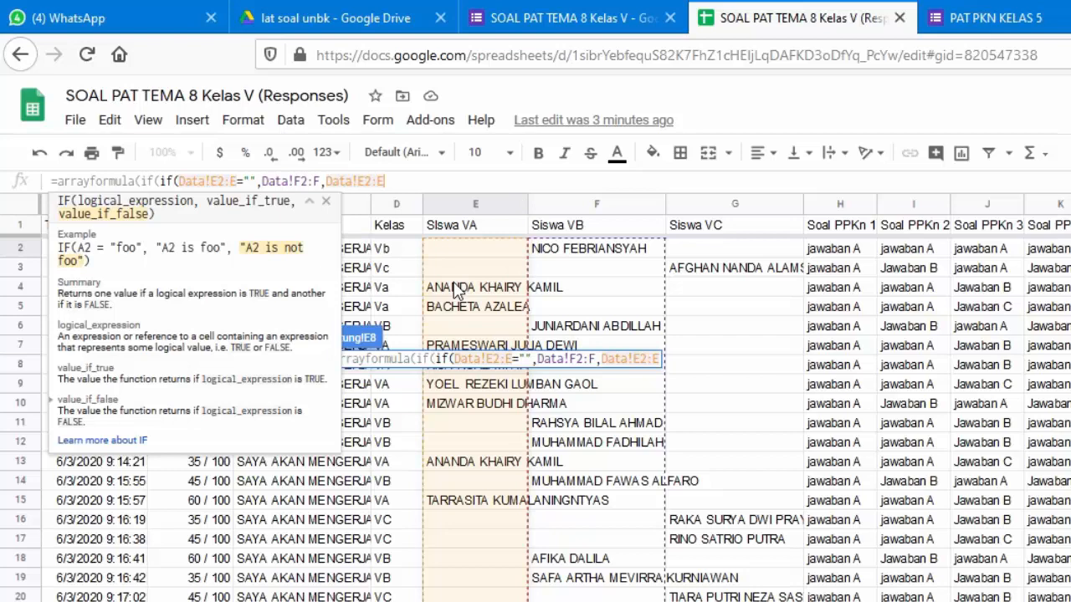
text())
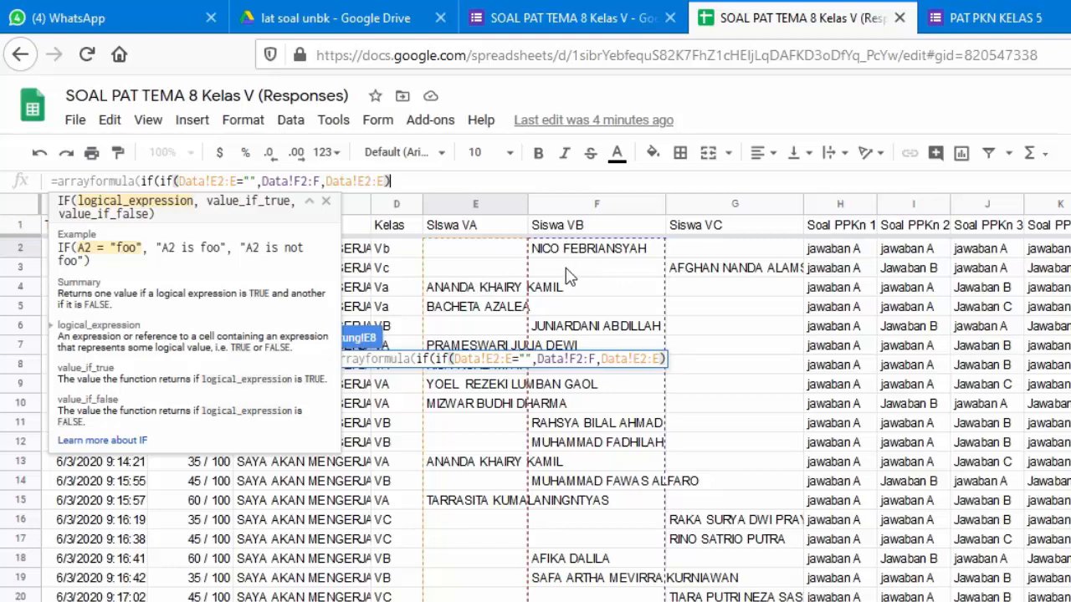
text(=)
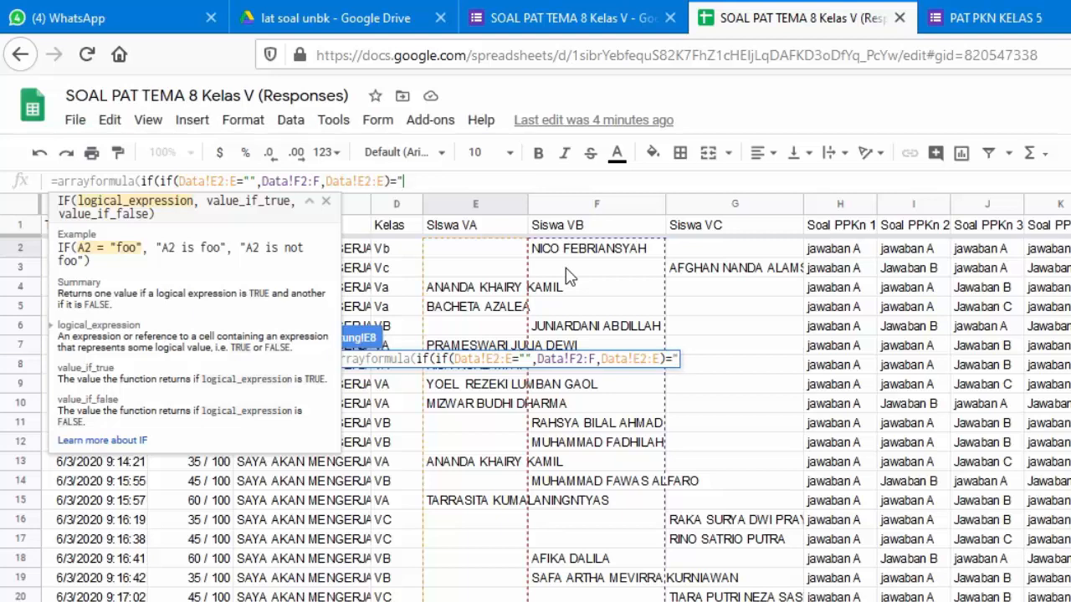
text("")
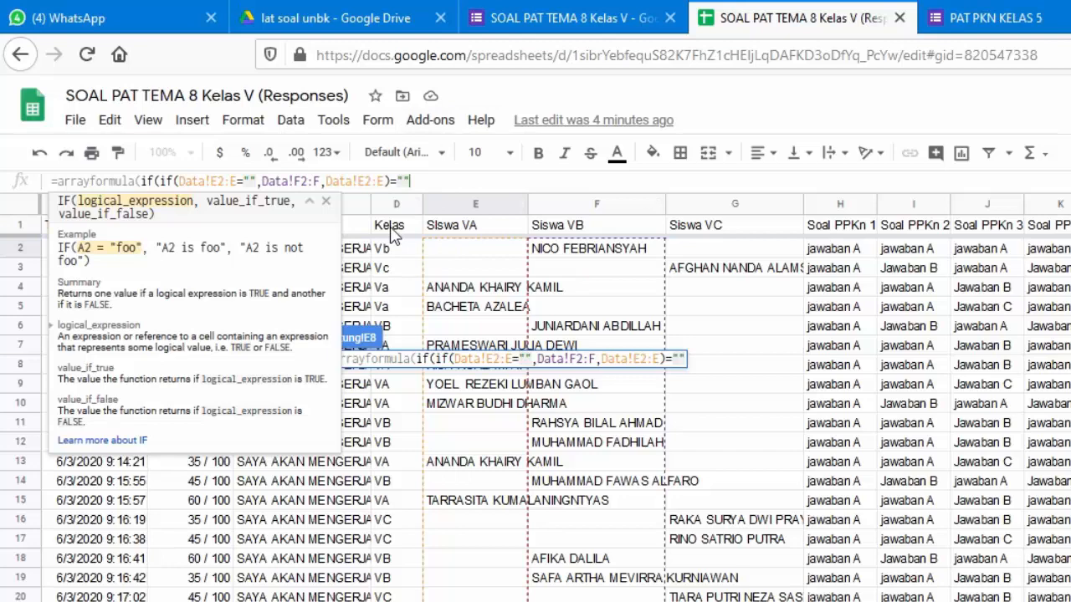
text(,)
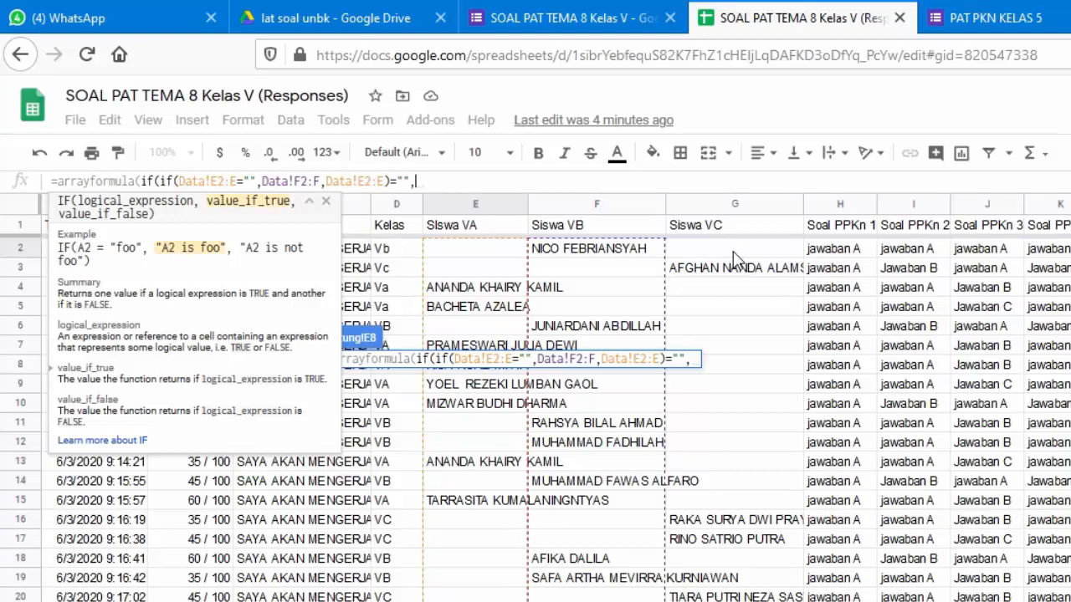
Add a third IF to E8: blank when Data!G2:G is empty, otherwise the Siswa VC names
text(if()
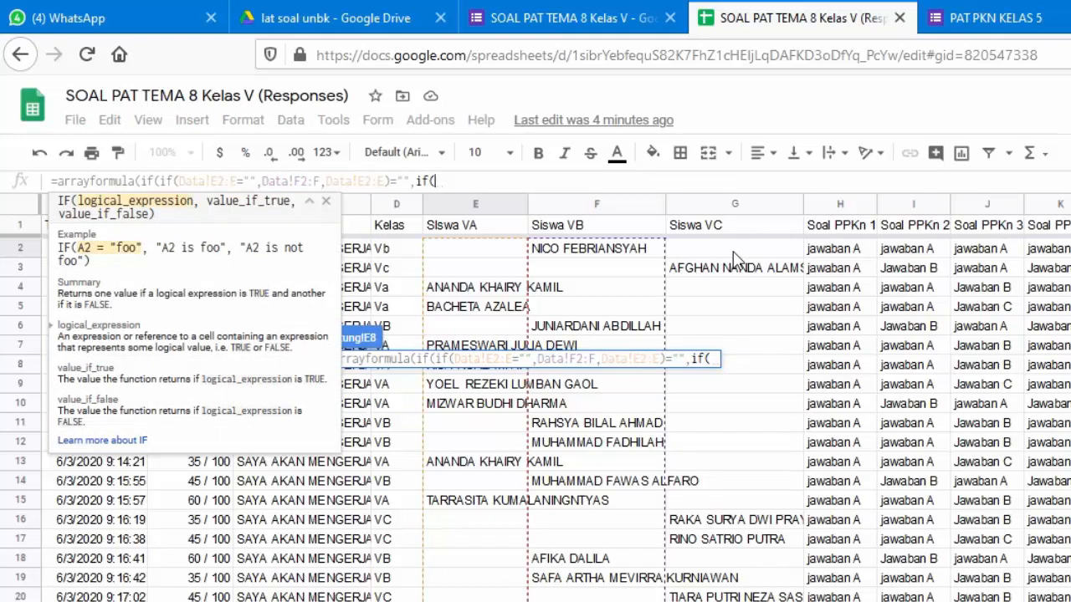
click(733, 251)
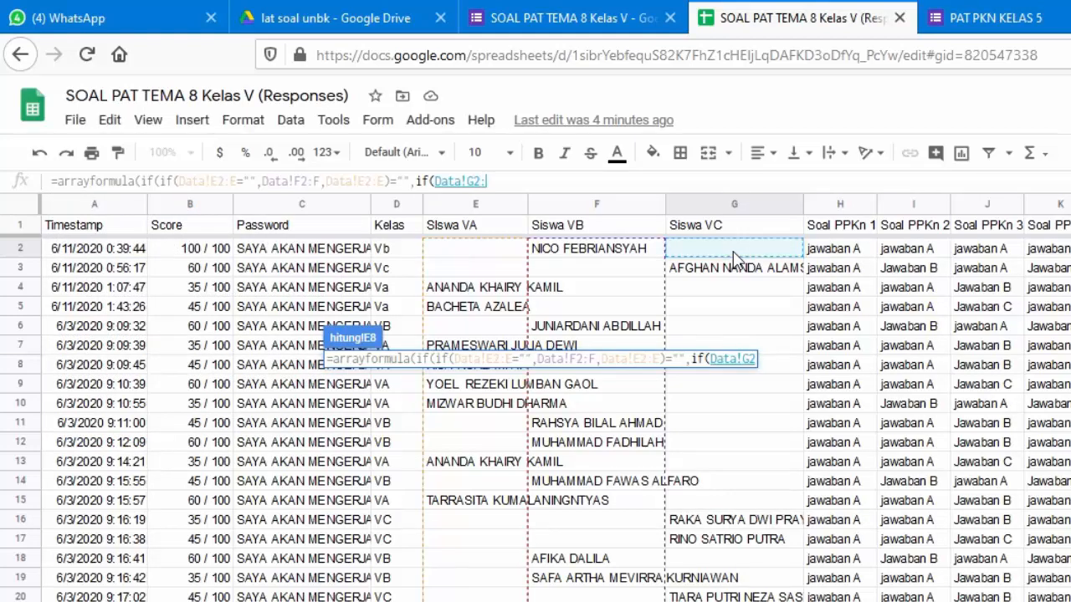
text(:G=)
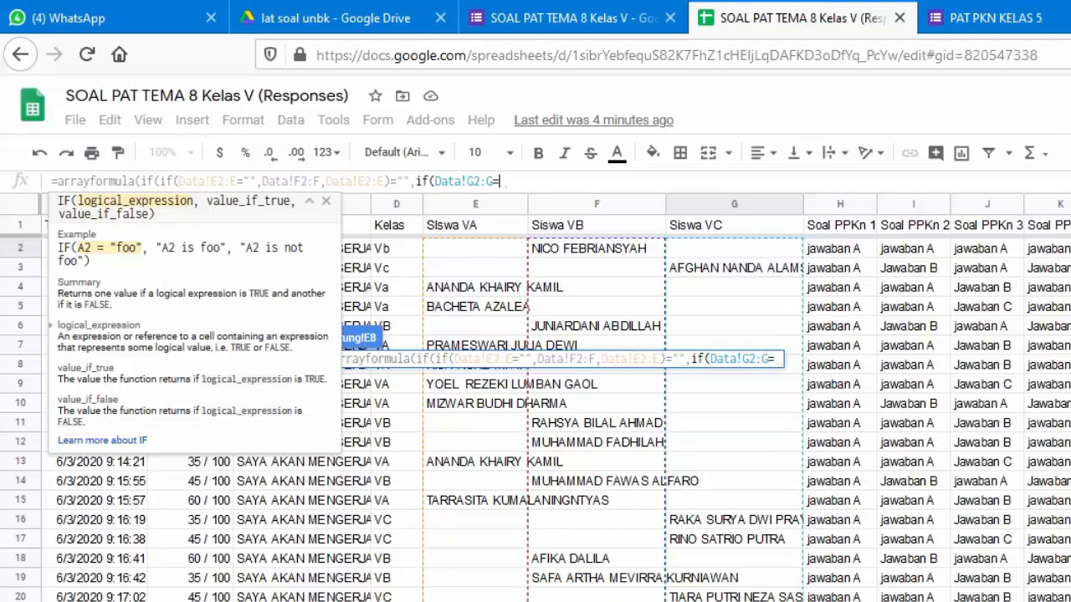
text("")
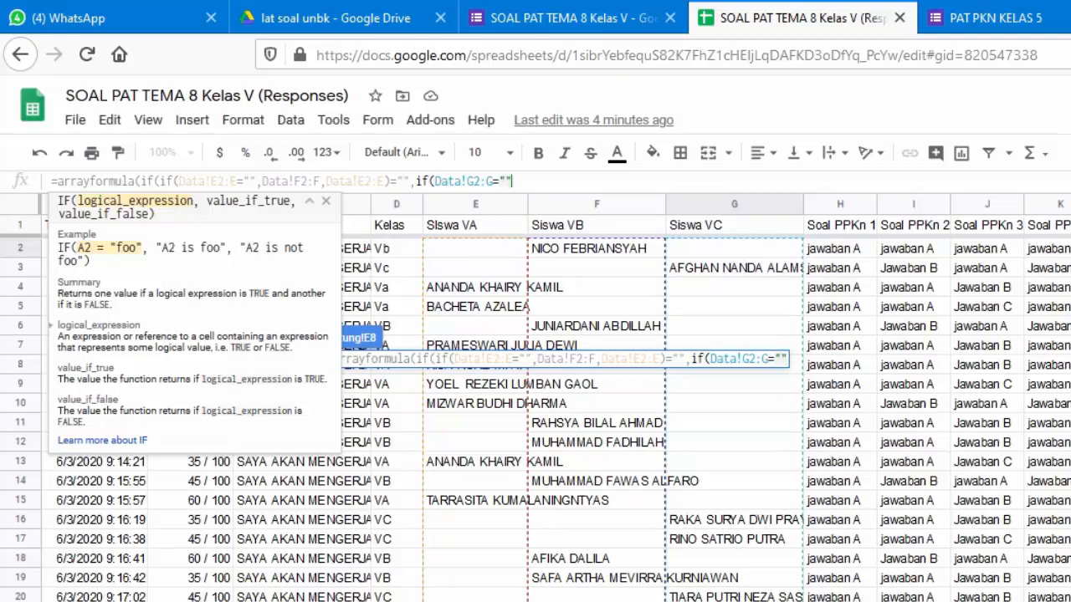
text(,)
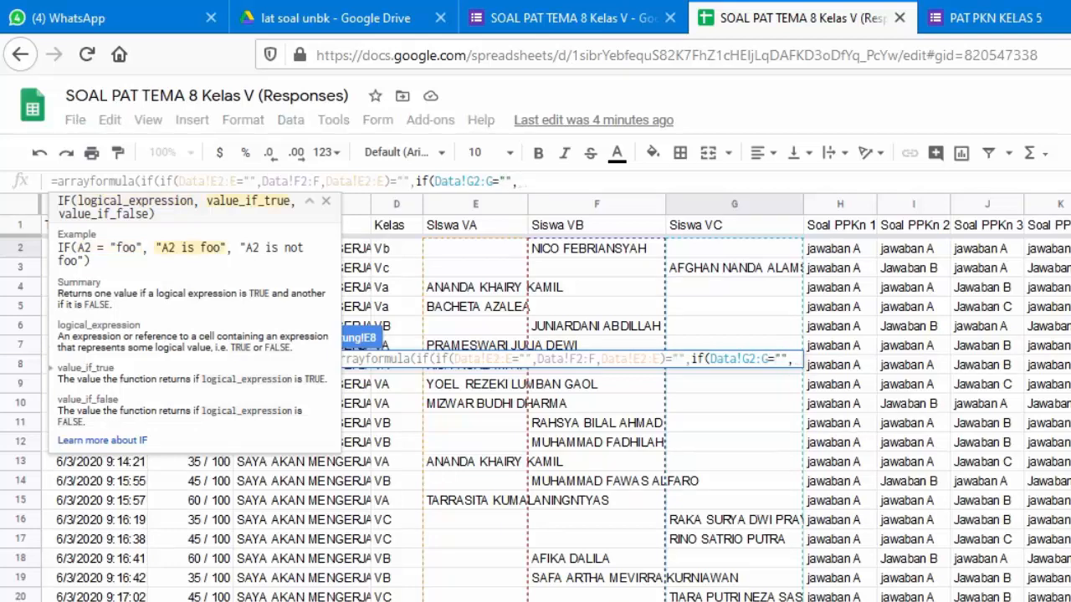
text("")
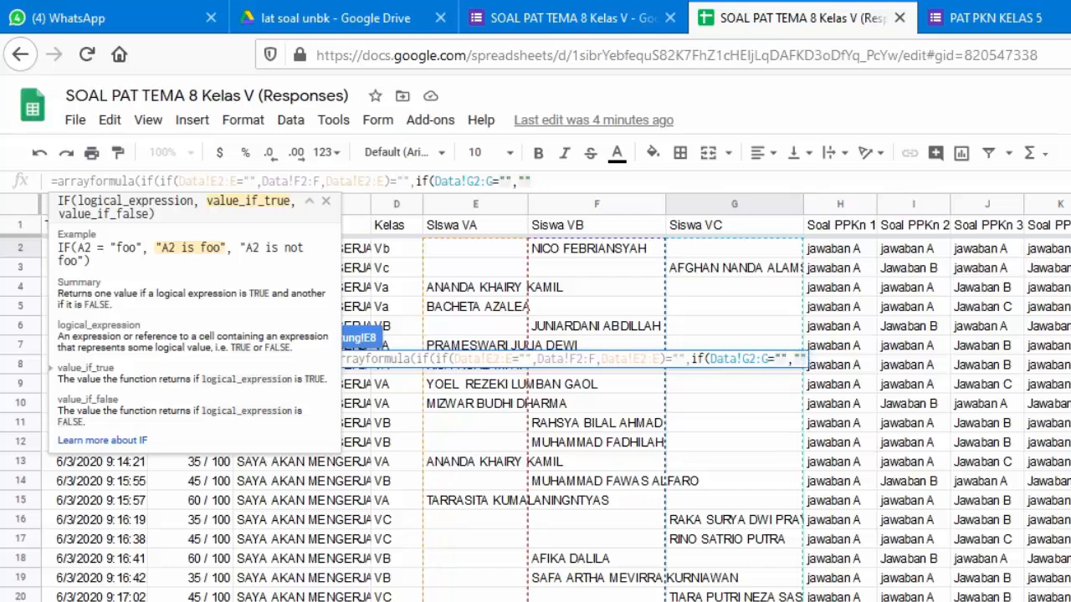
text(,)
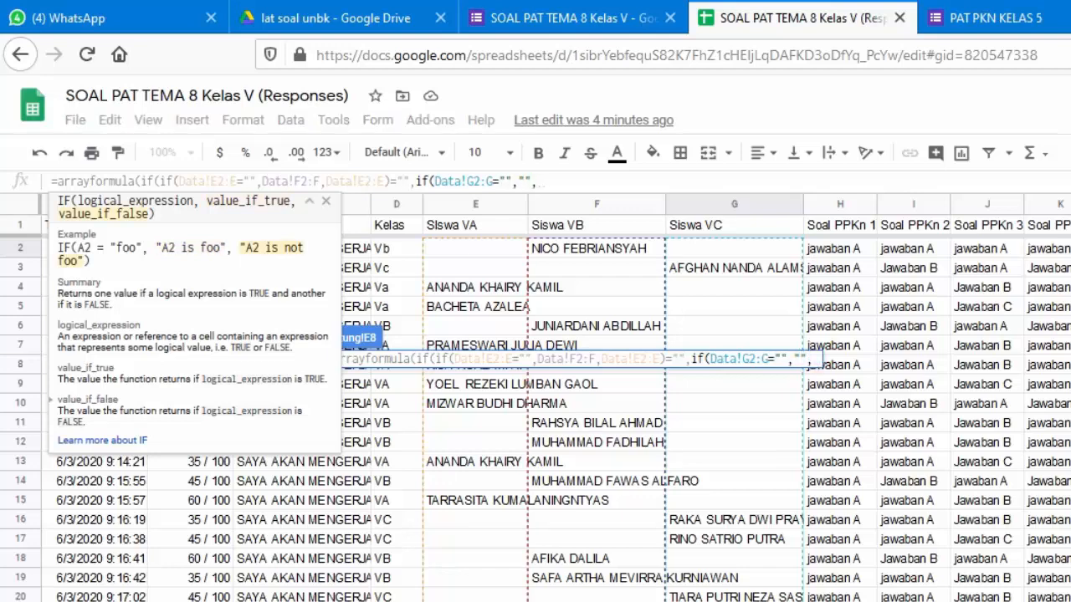
click(769, 251)
text(:G)
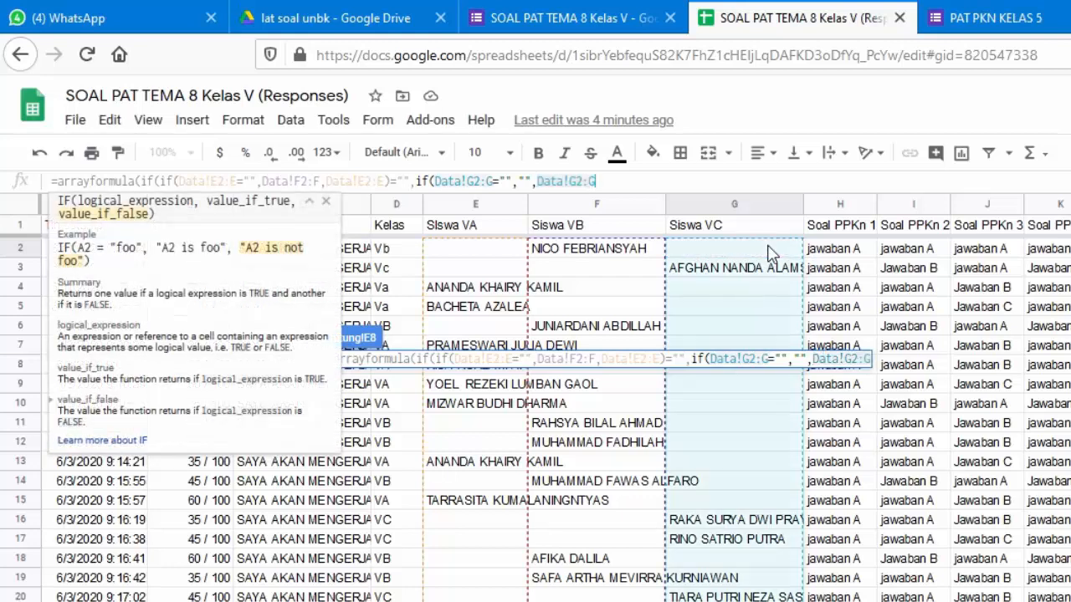
text())
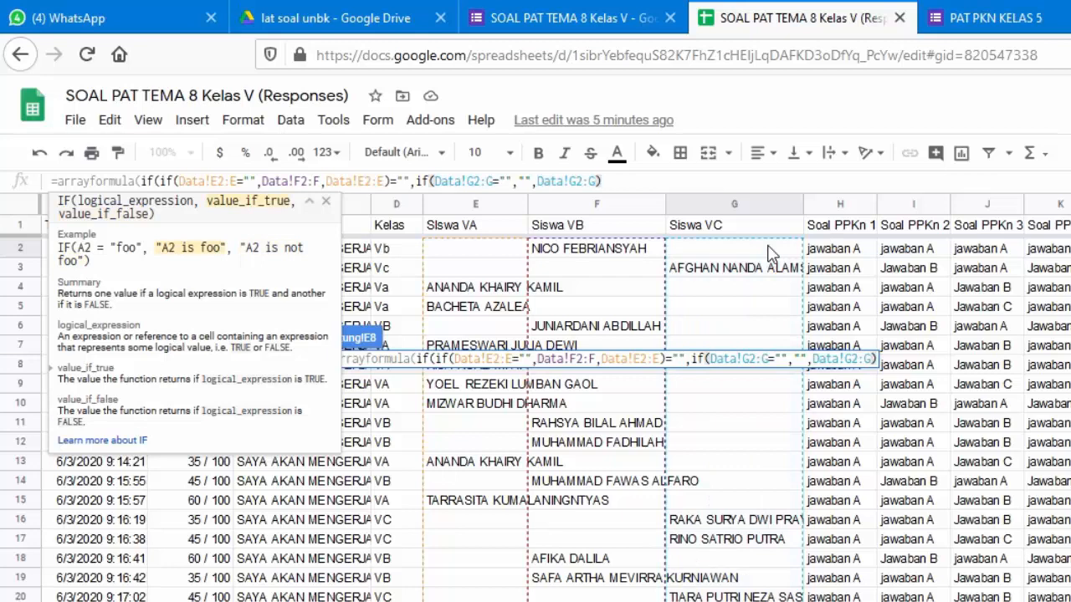
text(,)
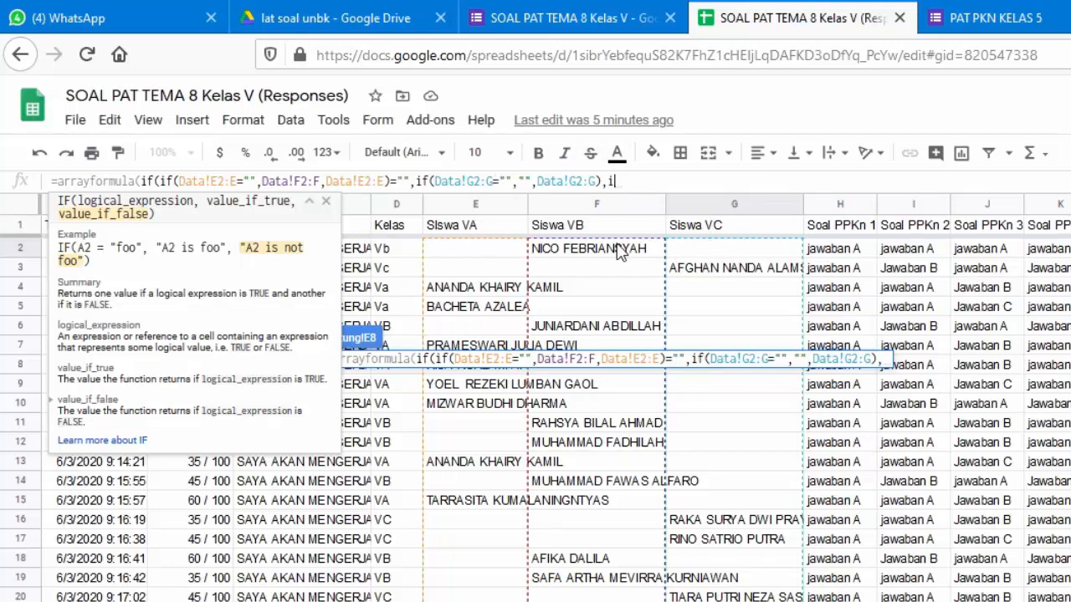
Finish E8's nested IF with the Data!E2:E test, returning F2:F or E2:E names, and commit it
text(if()
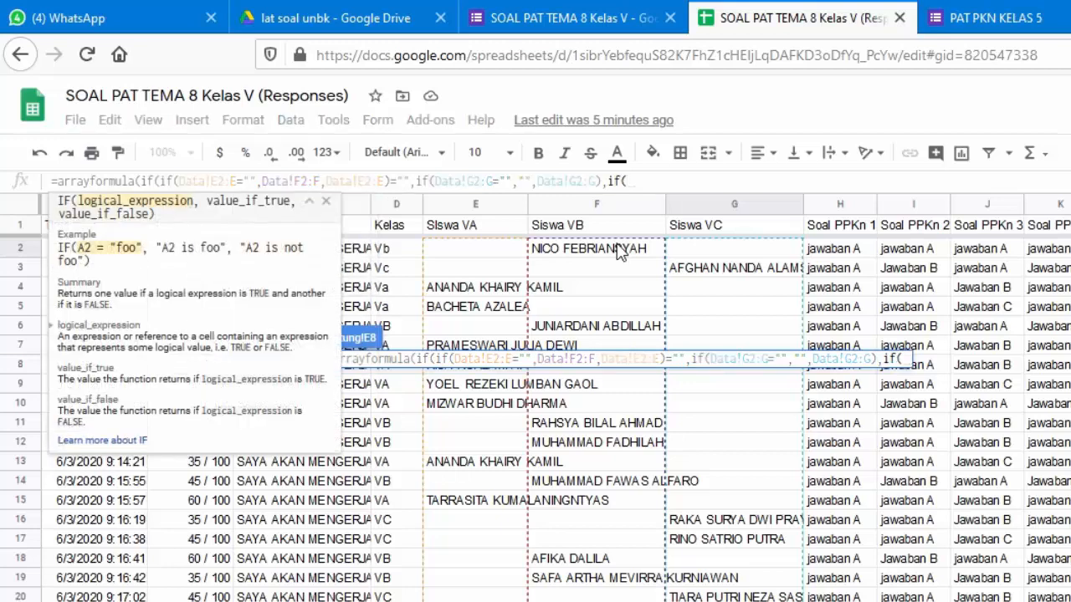
click(516, 249)
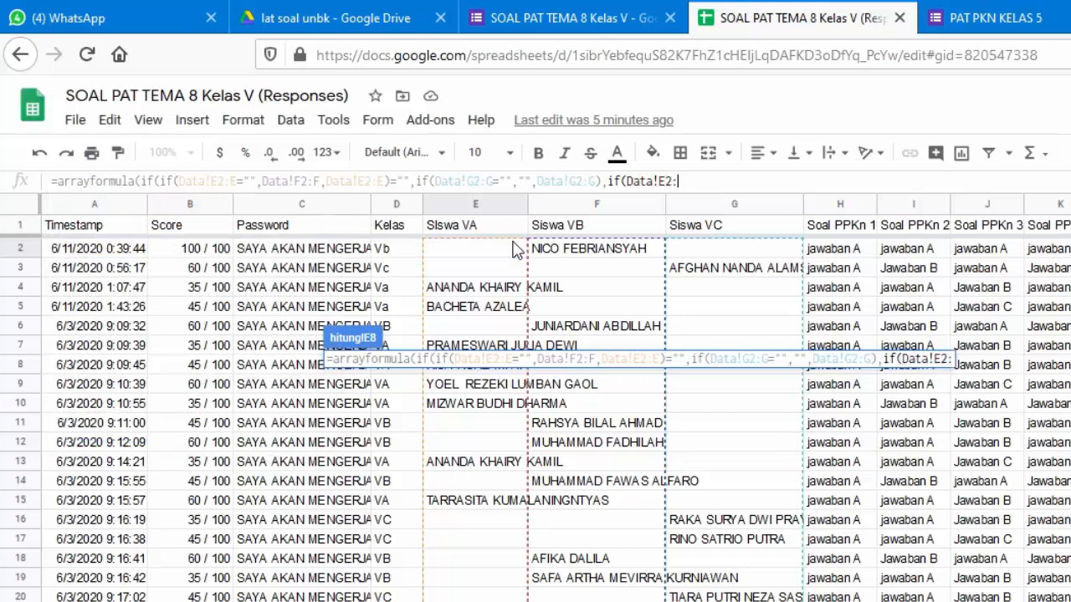
text(:E)
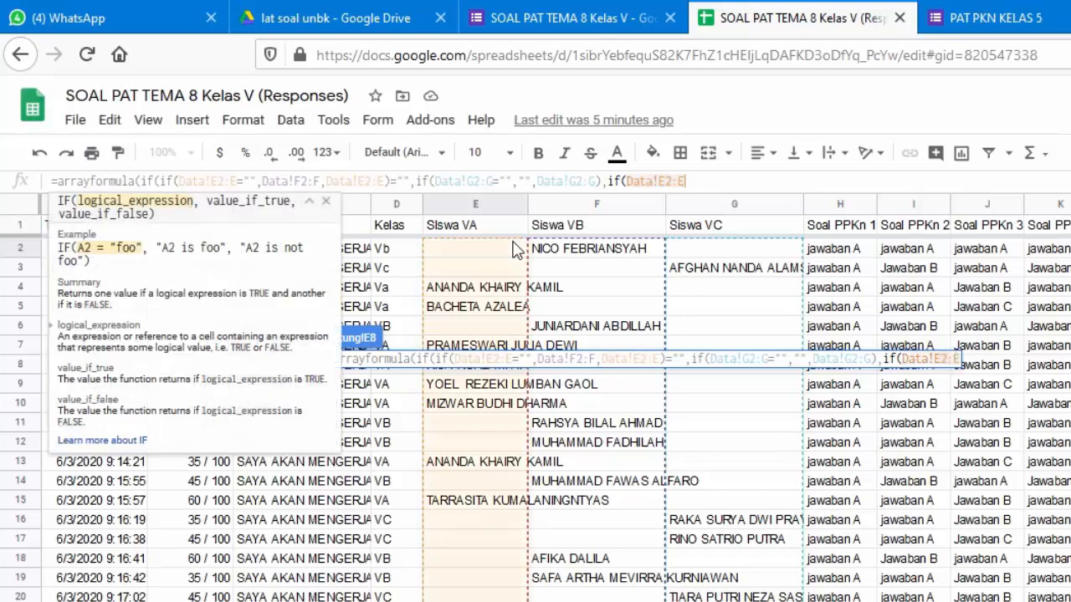
text(="")
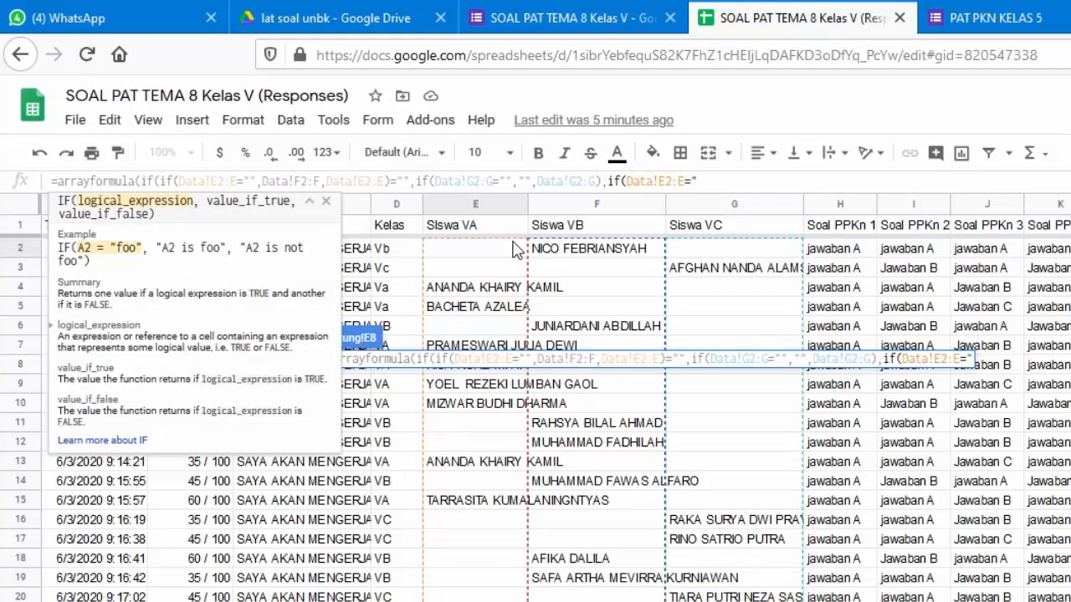
text(;)
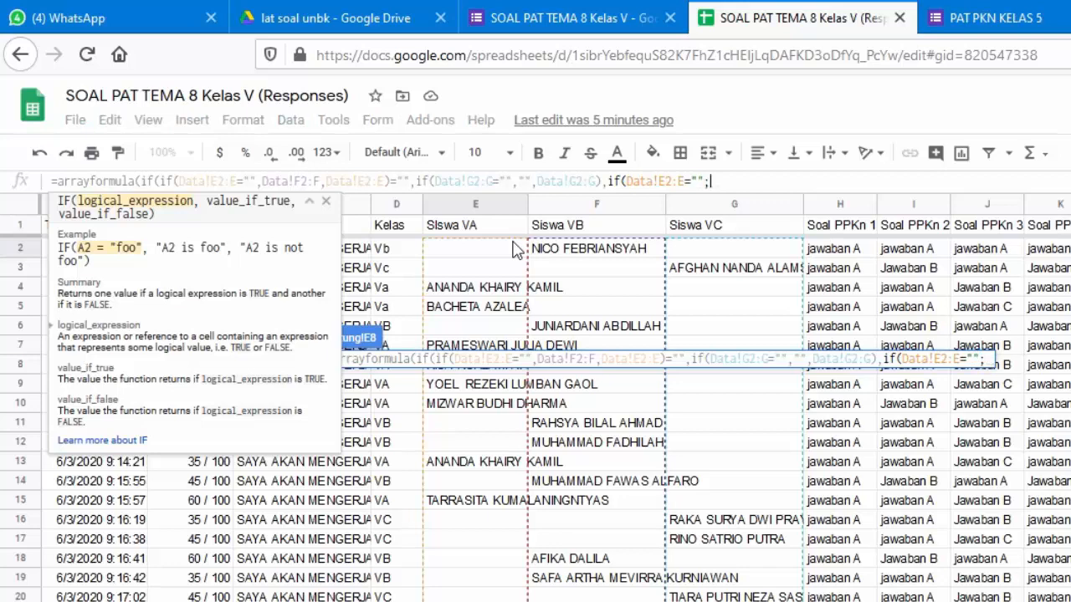
click(567, 256)
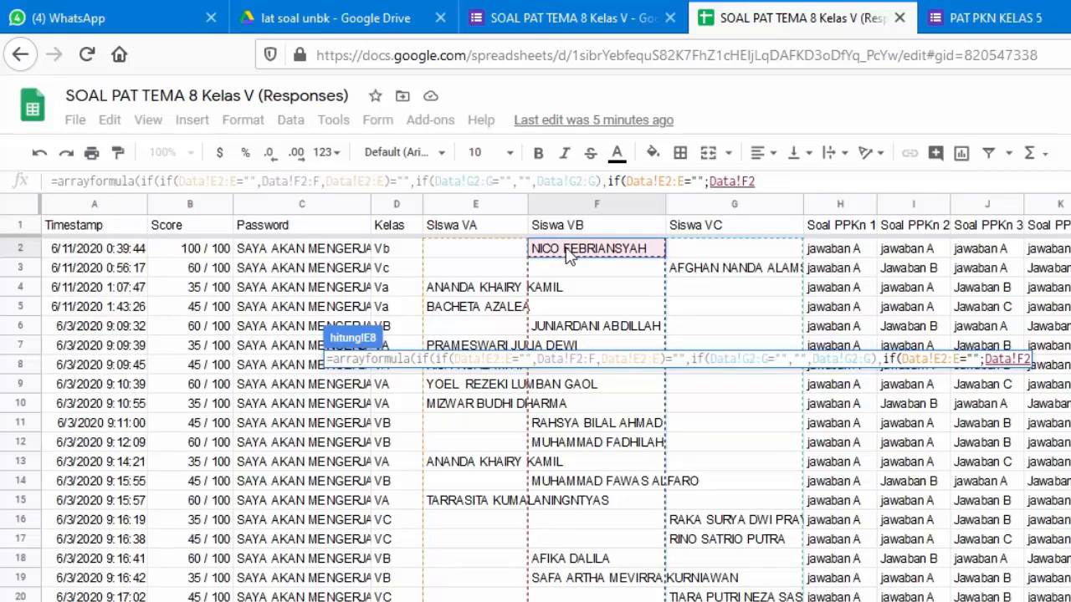
text(:F)
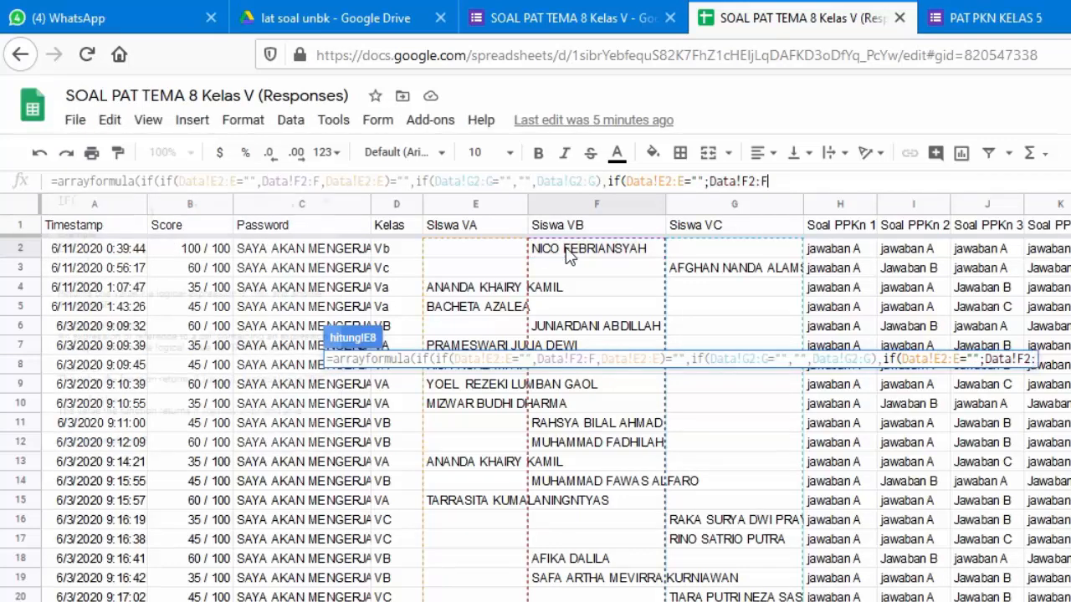
text(,)
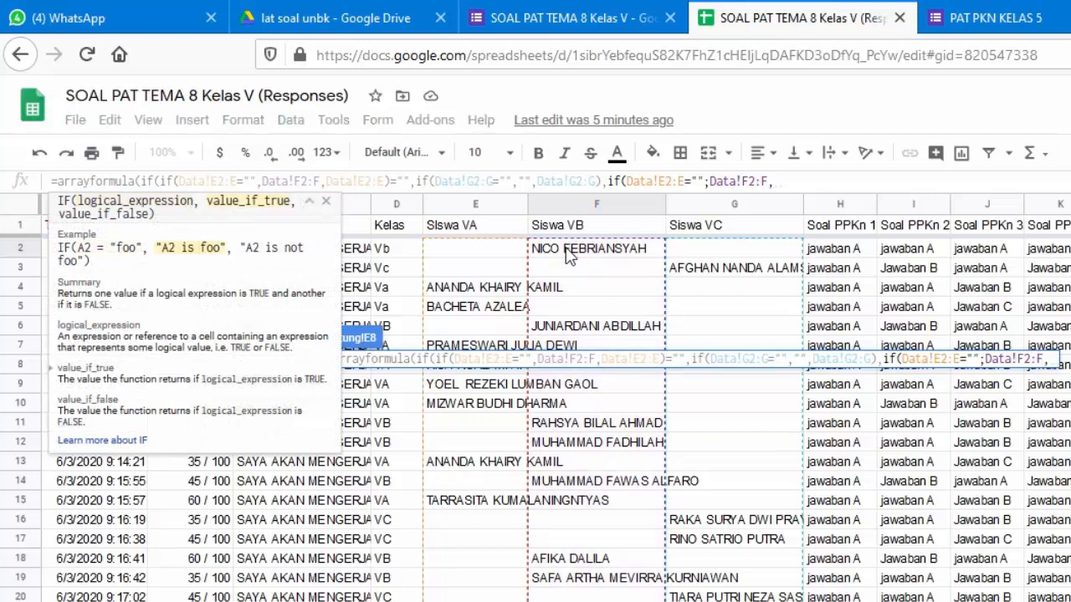
click(510, 253)
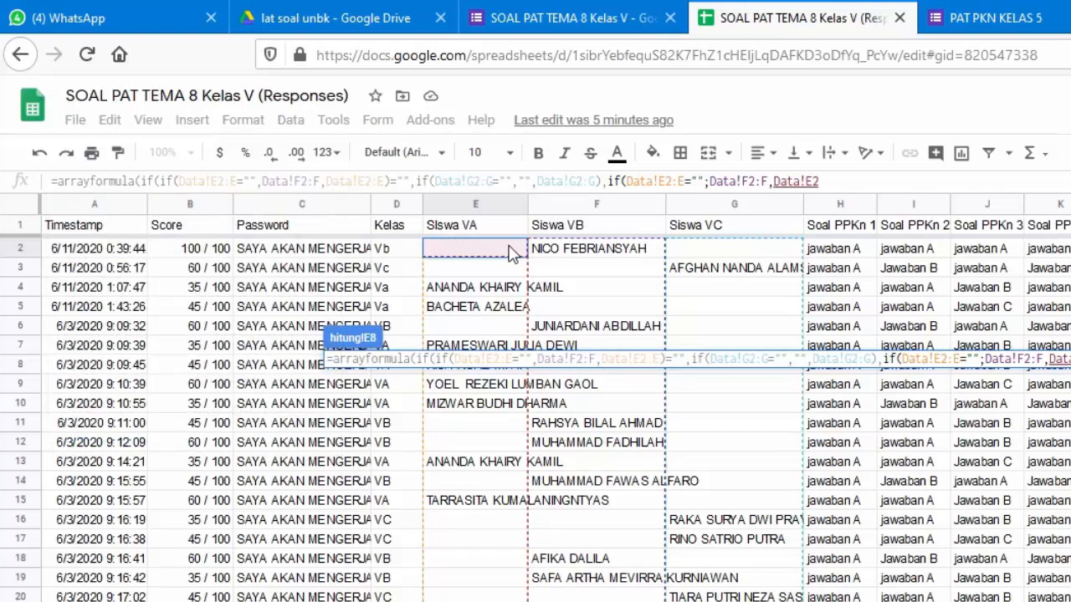
text(:E)
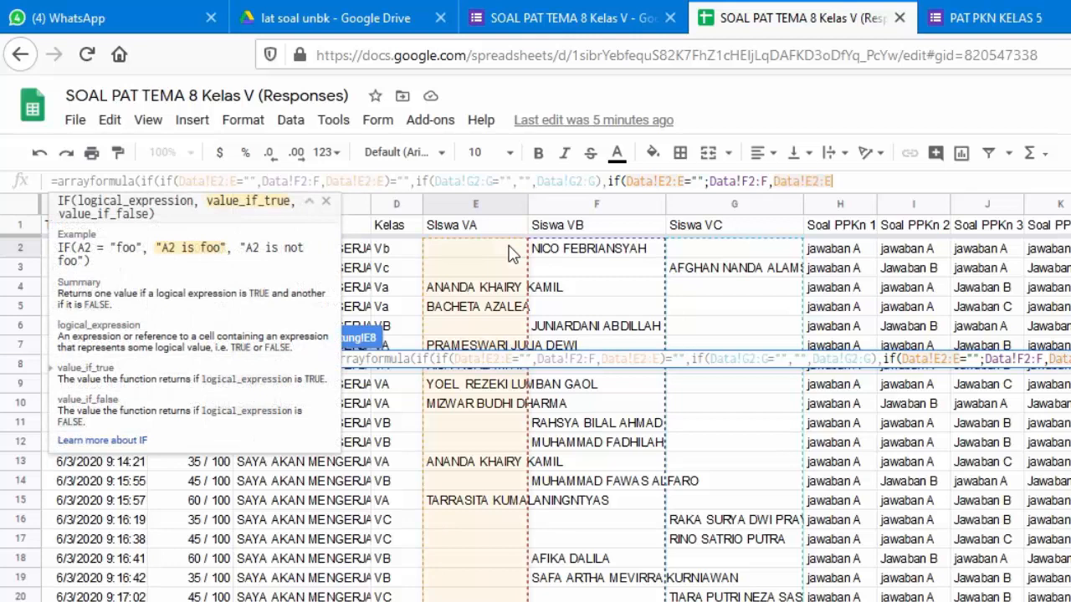
text())))
key(Return)
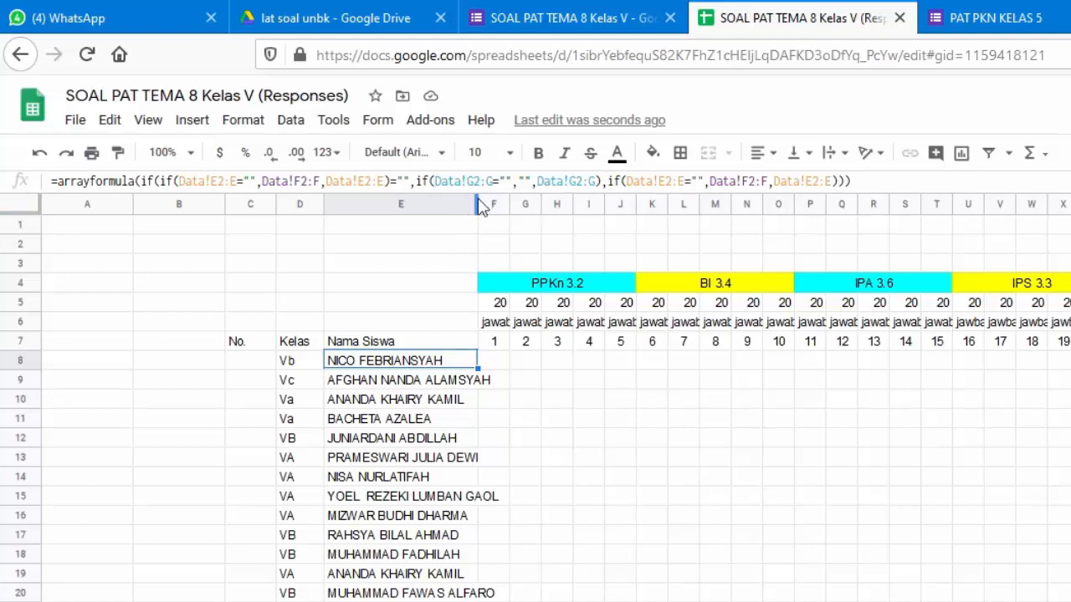
Widen the Nama Siswa column E and select cell F8 under question 1
drag(478, 206, 502, 204)
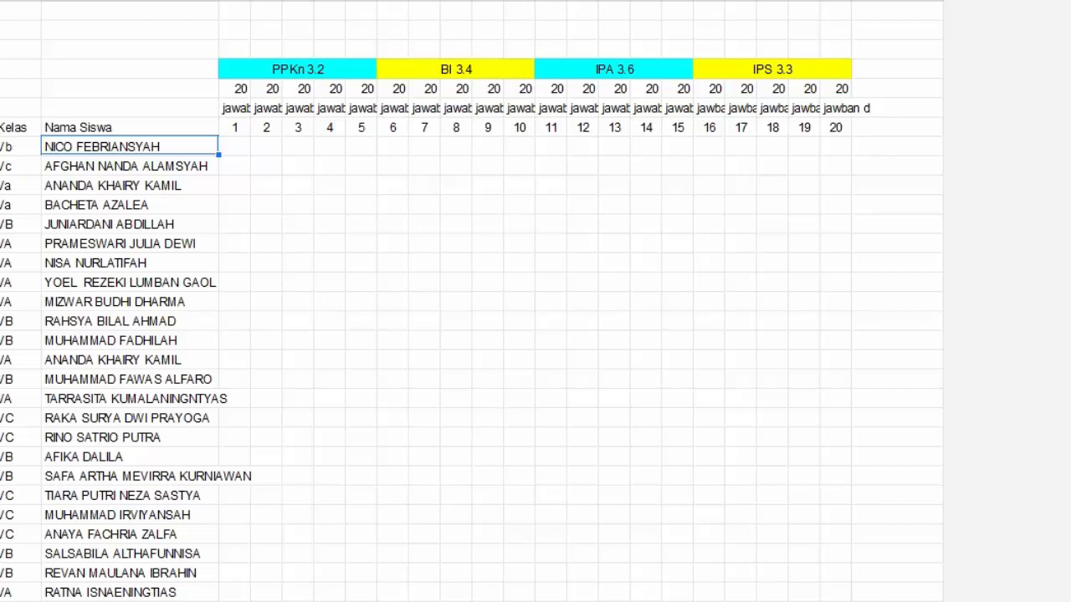
click(234, 146)
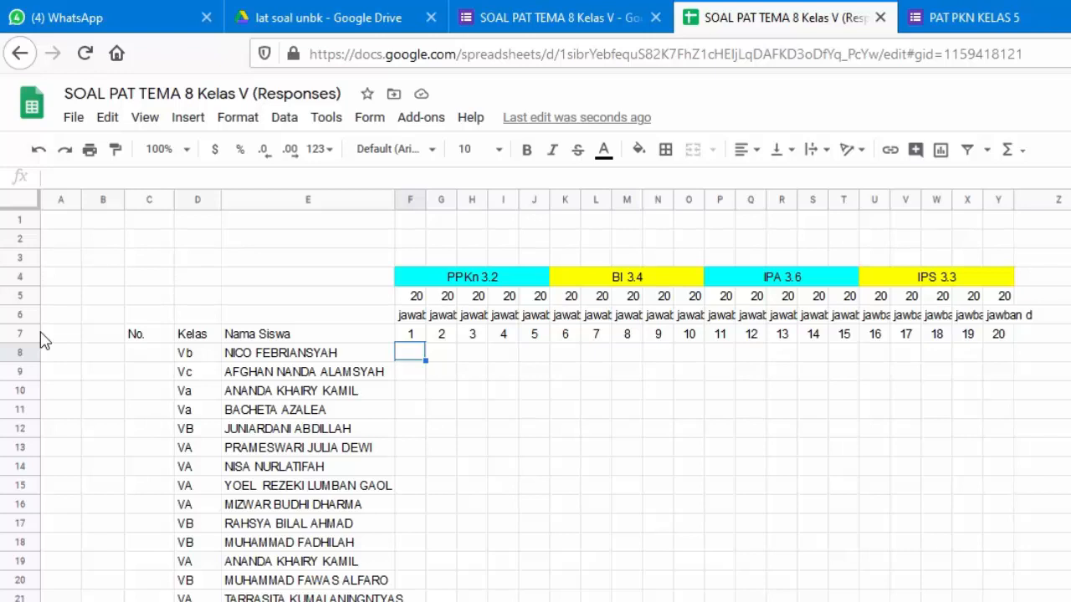
text(=arrayformula(if(if(Data!E2:E="",Data!F2:F,Data!E2:E)="",if(Data!G2:G="","",Data!G2:G),if(Data!E2:E="",Data!F2:F,Data!E2:E))))
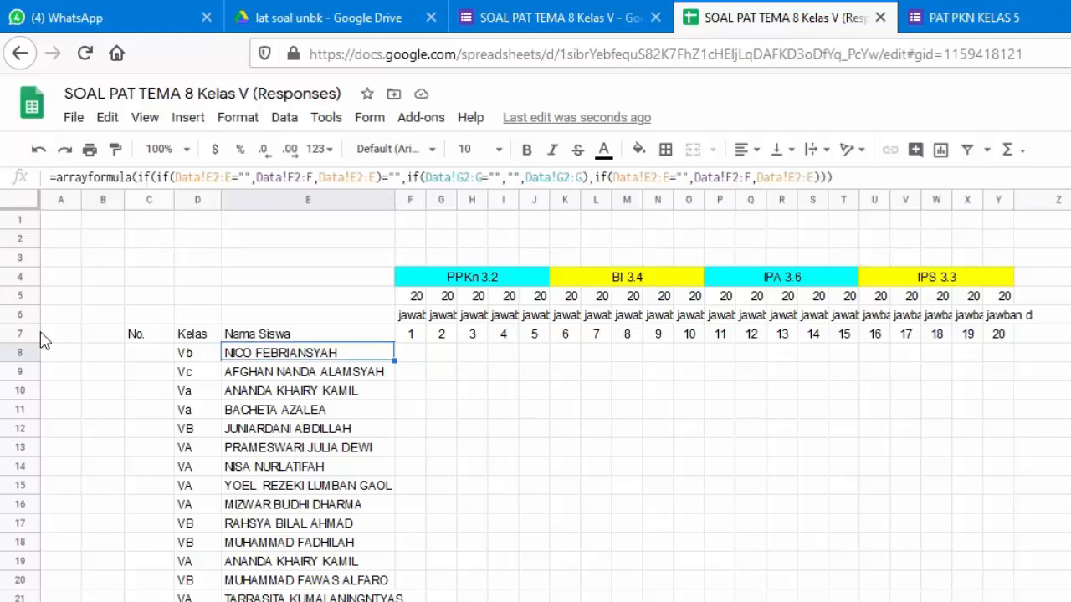
key(Return)
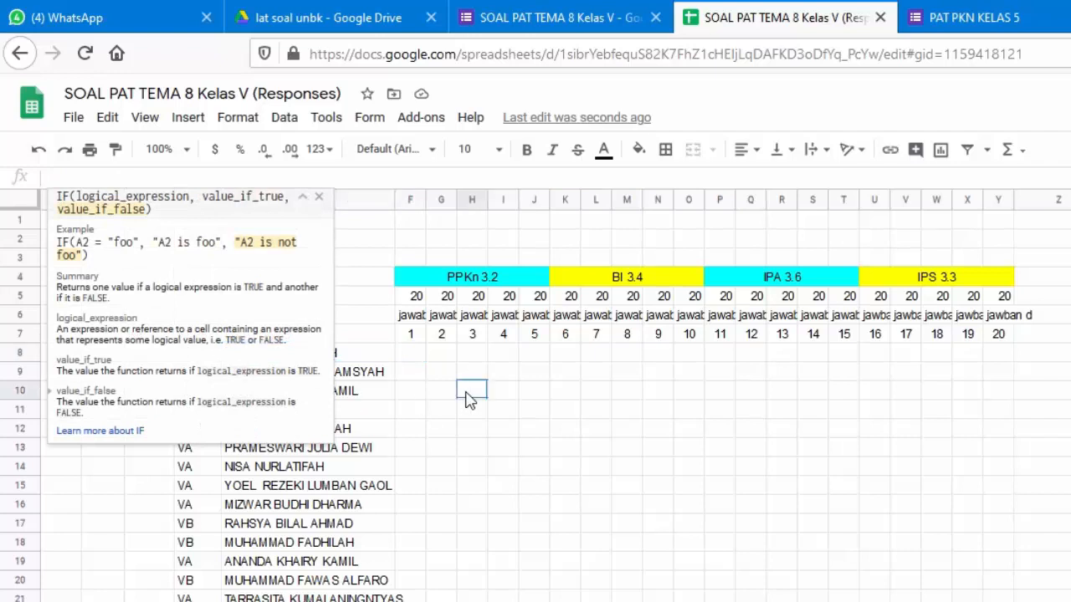
click(383, 397)
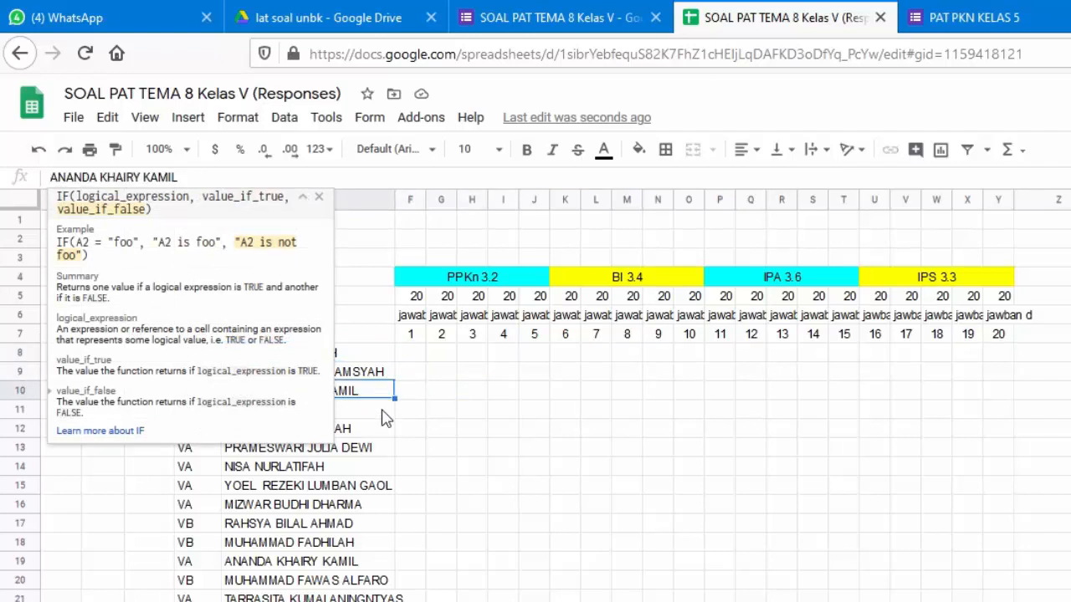
click(382, 411)
click(382, 449)
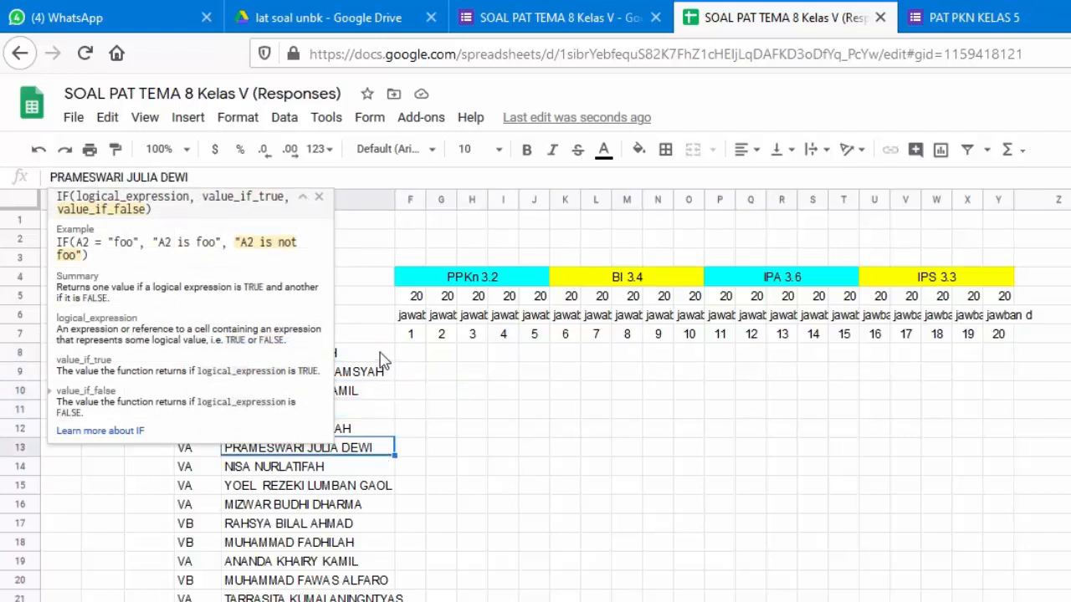
click(383, 358)
click(522, 358)
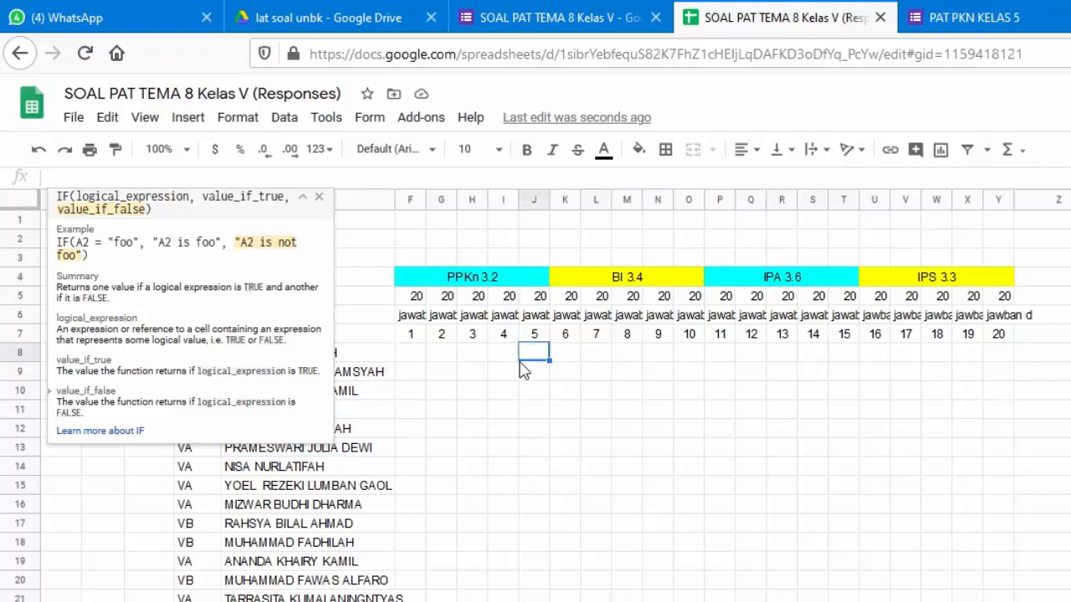
click(319, 197)
click(211, 356)
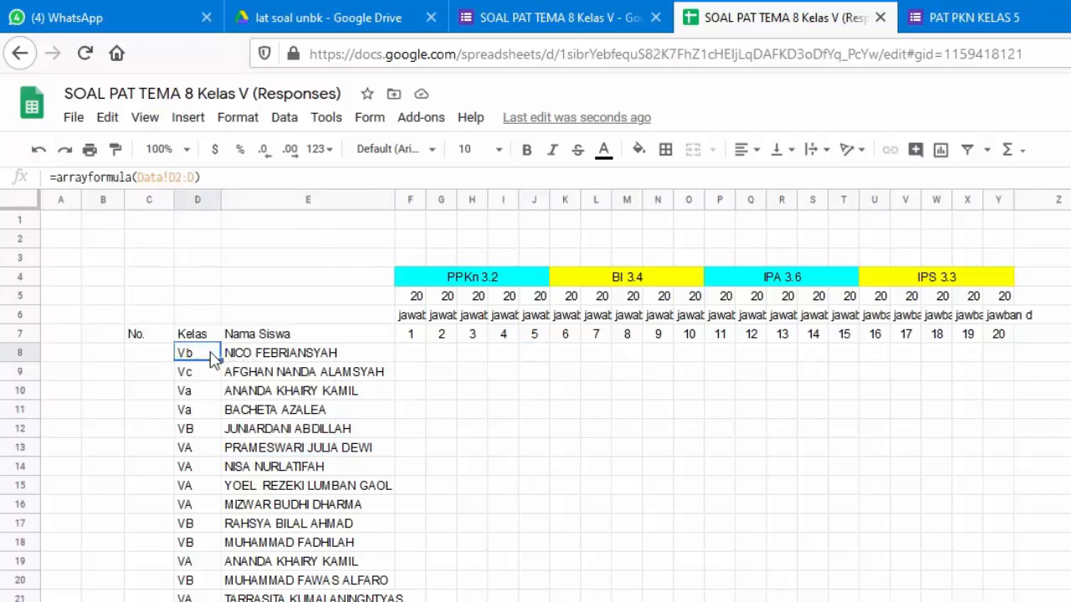
click(206, 378)
mouse_move(206, 379)
mouse_down()
mouse_move(220, 363)
mouse_move(217, 397)
mouse_up()
key(shift+Down)
key(shift+Down)
key(shift+Down)
key(shift+Down)
key(shift+Down)
key(shift+Down)
key(shift+Down)
key(shift+Down)
key(shift+Down)
key(shift+Down)
key(shift+Down)
key(shift+Down)
key(shift+Down)
key(shift+Down)
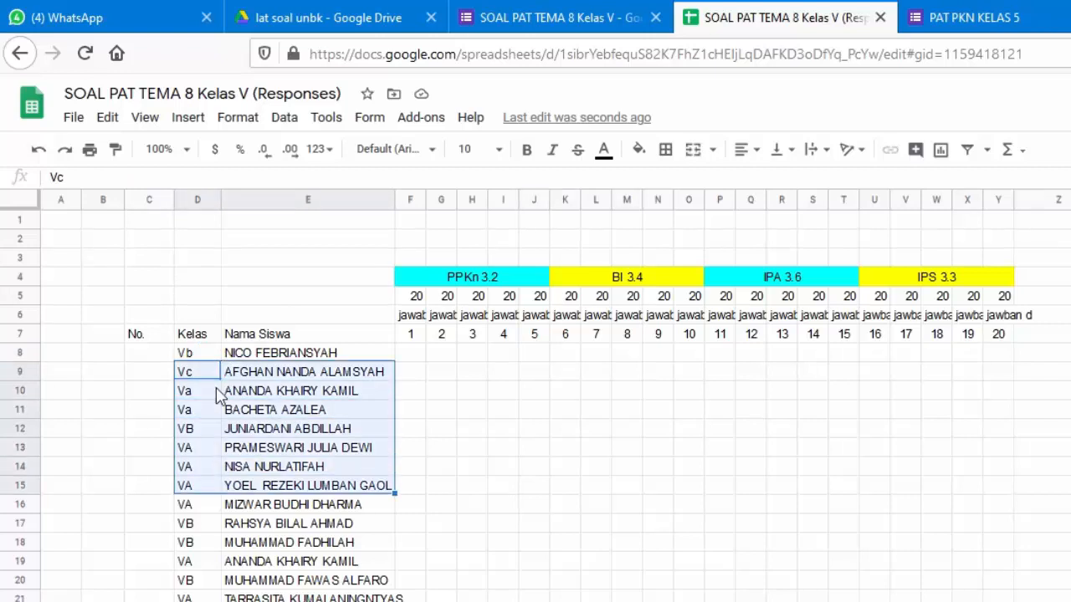
key(Delete)
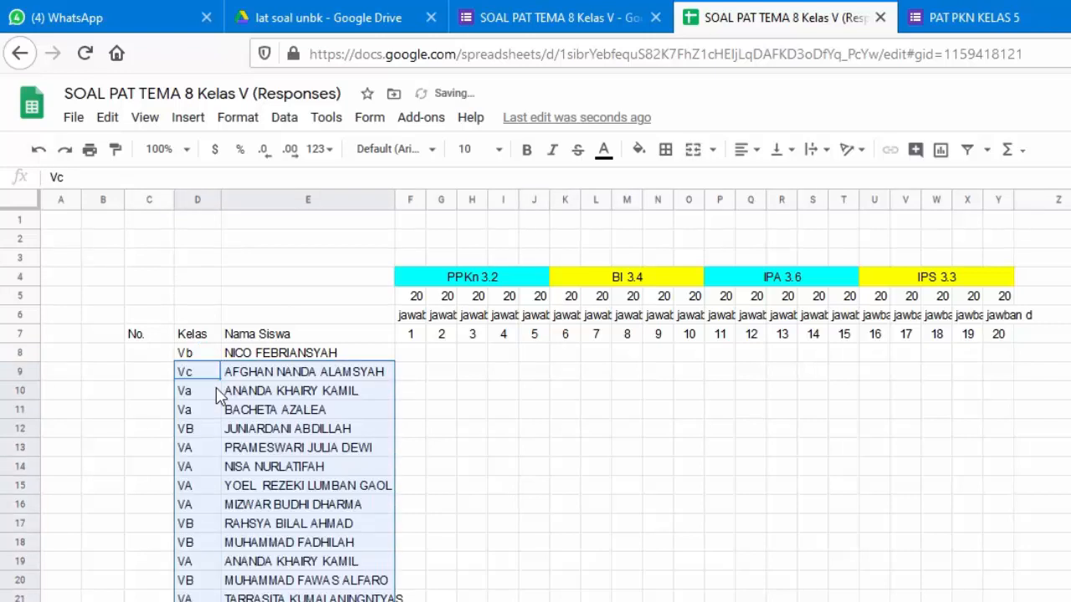
click(276, 358)
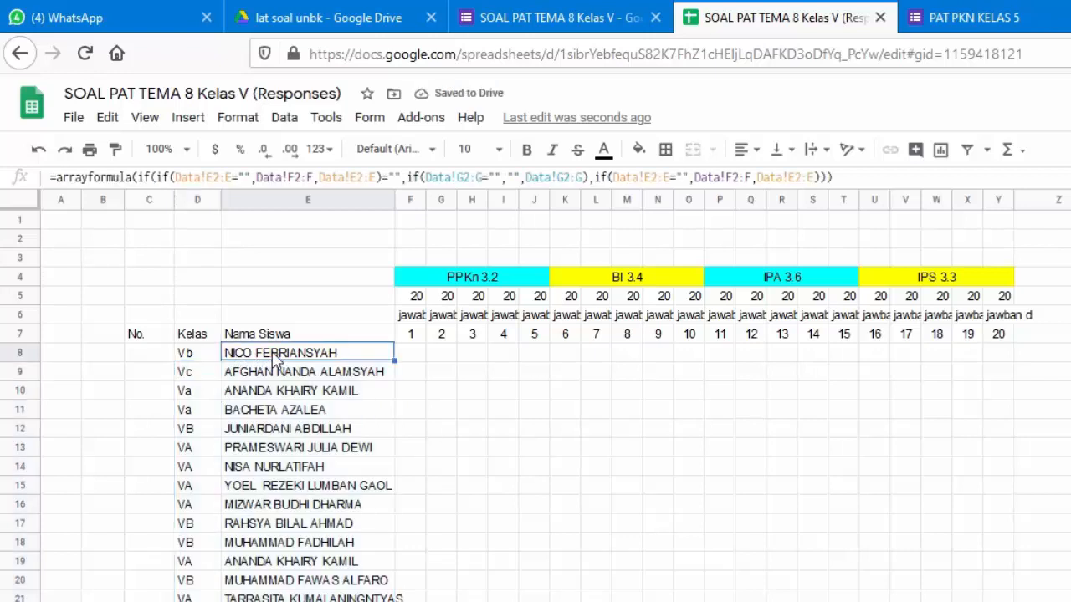
key(Right)
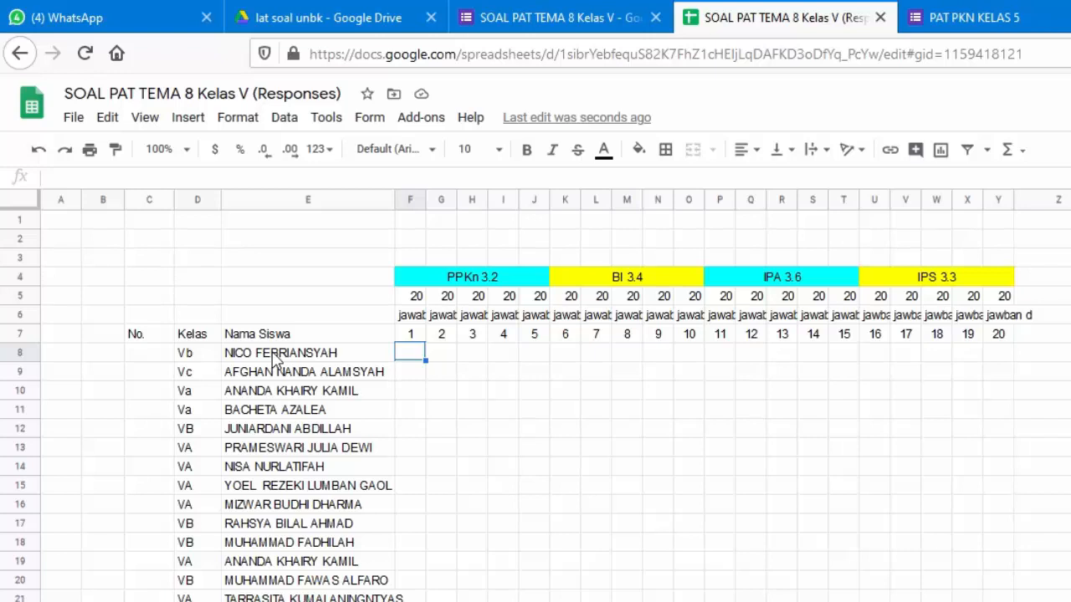
Start F8's formula as =arrayformula(if(Data!H2:H= referencing the Soal PPKn 1 answers
text(=array)
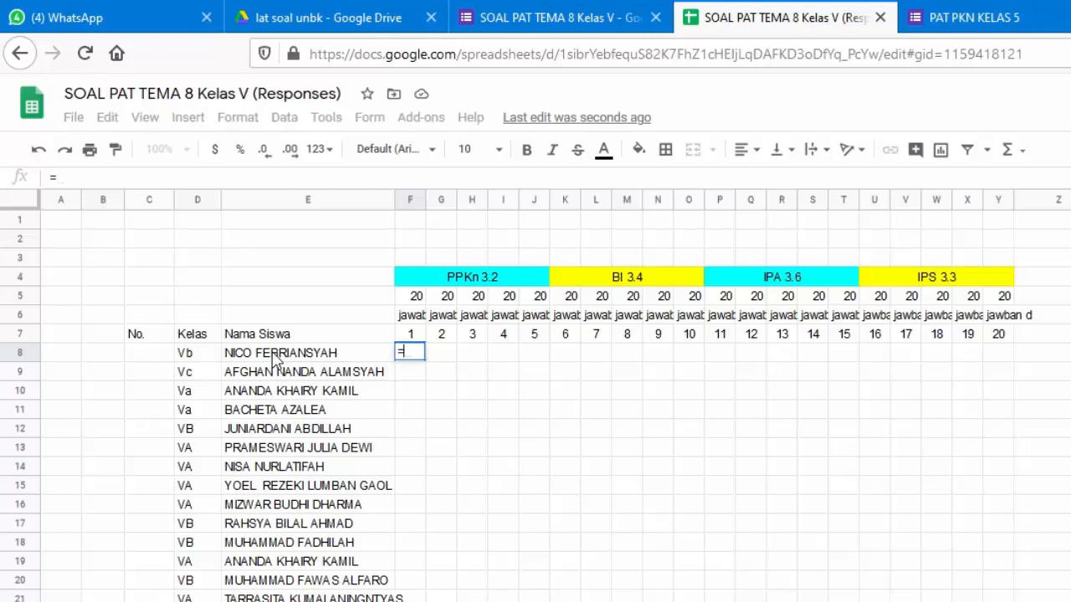
text(f)
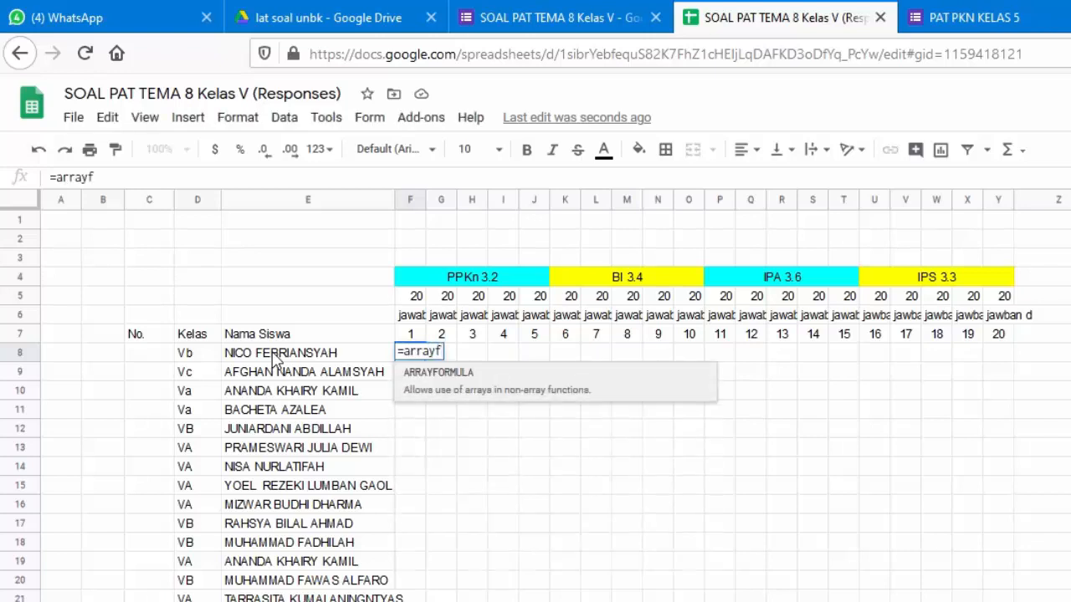
text(ormula()
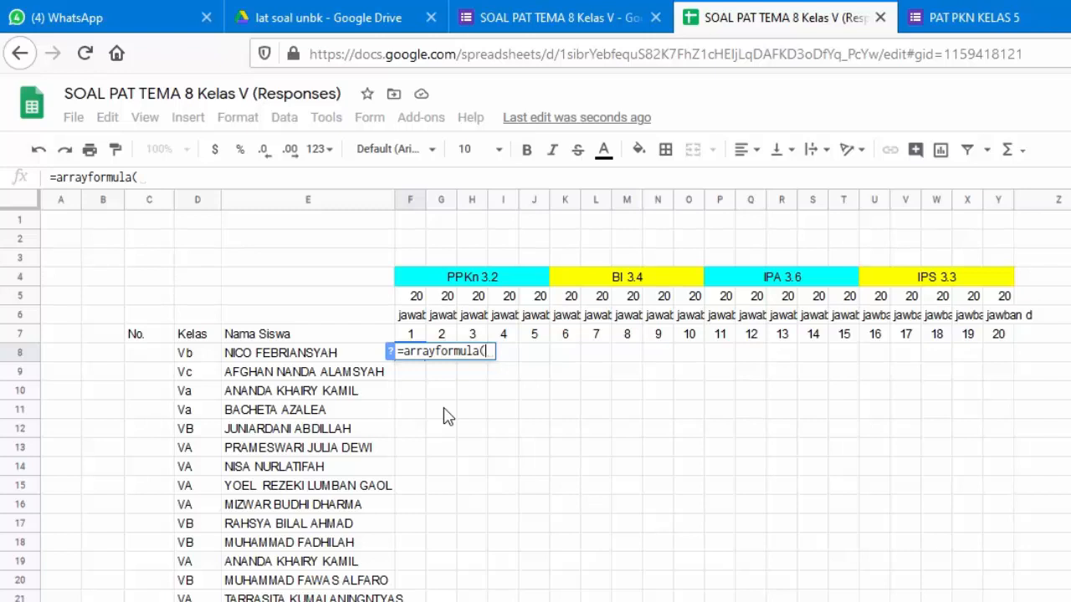
text(if)
text(()
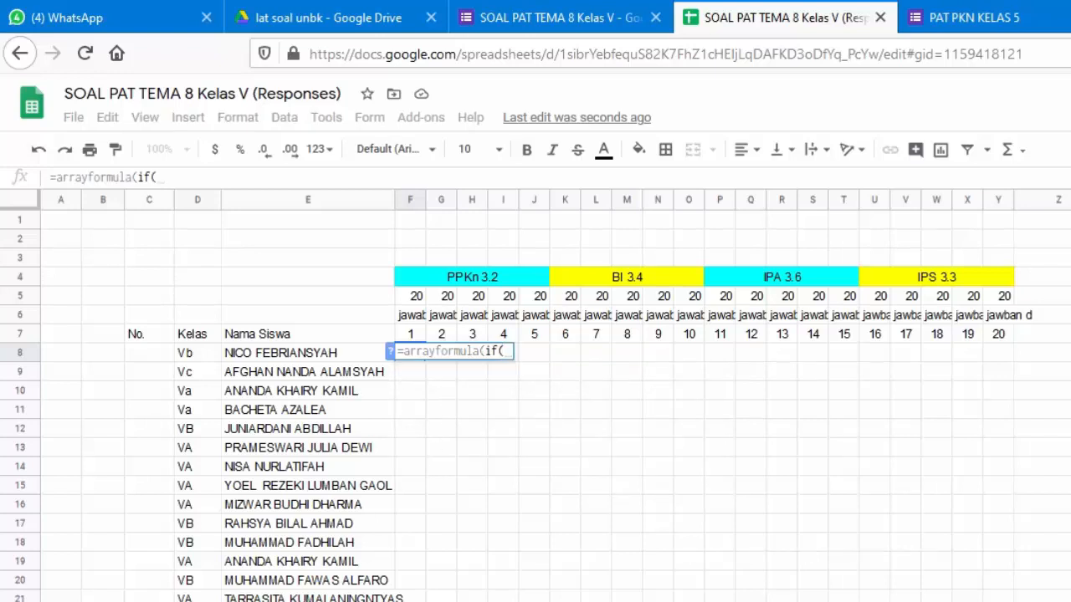
key(ctrl+shift+Page_Up)
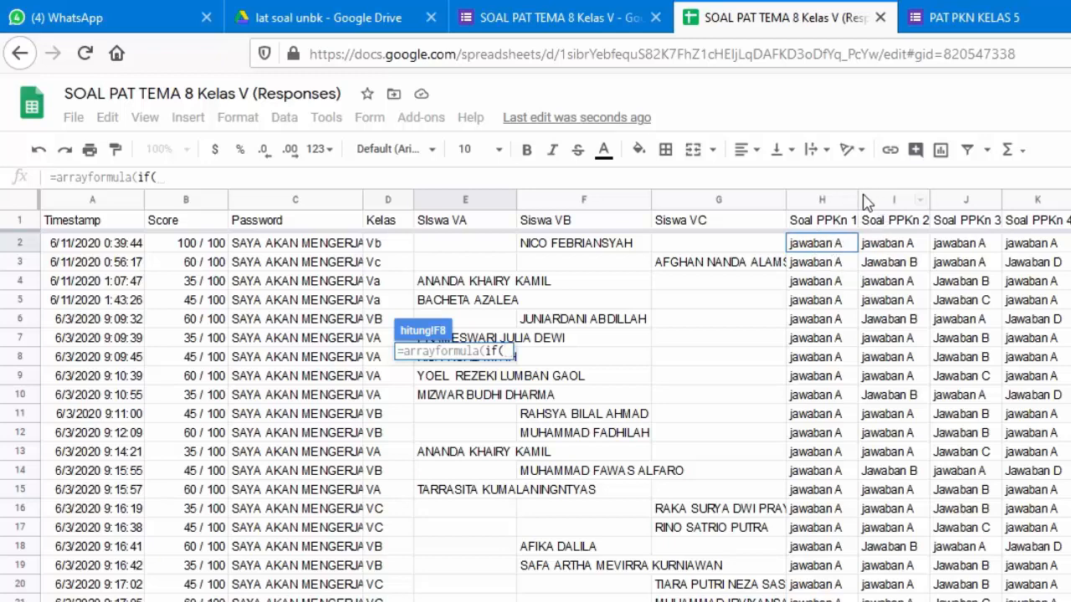
click(834, 249)
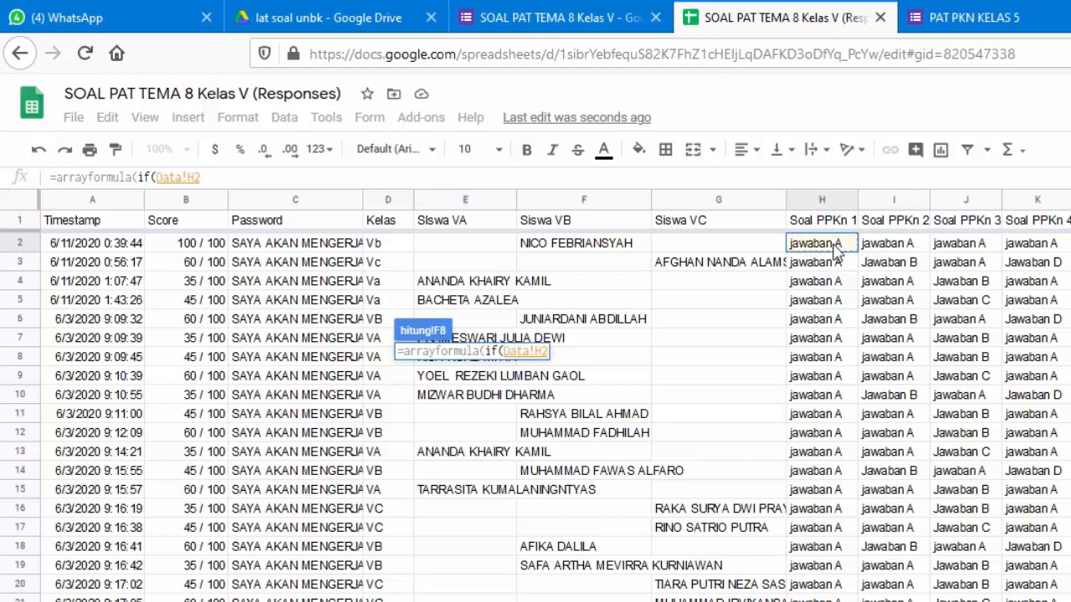
text(:)
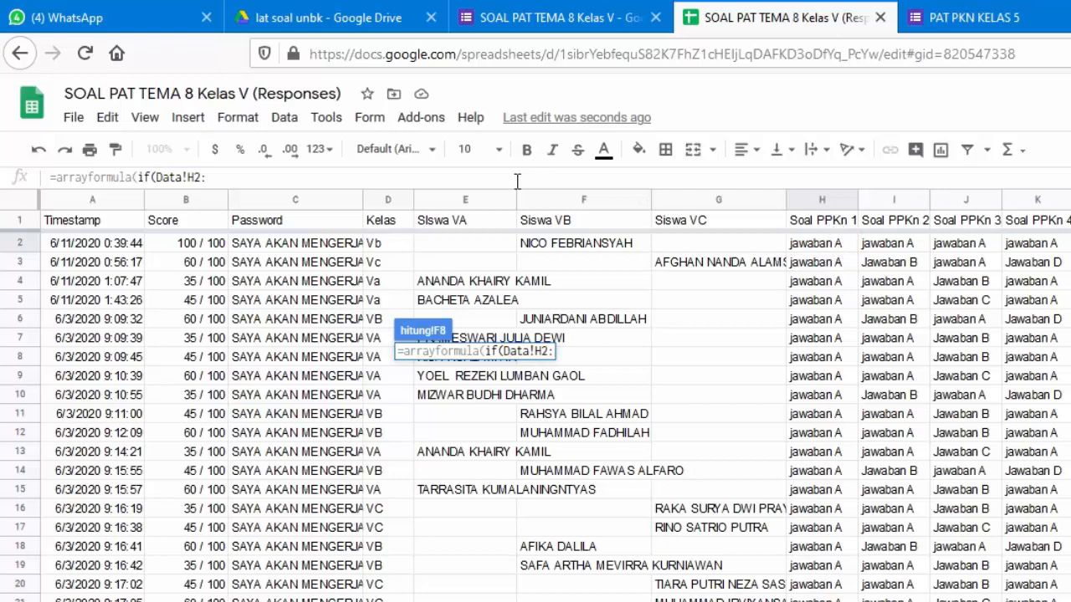
text(H)
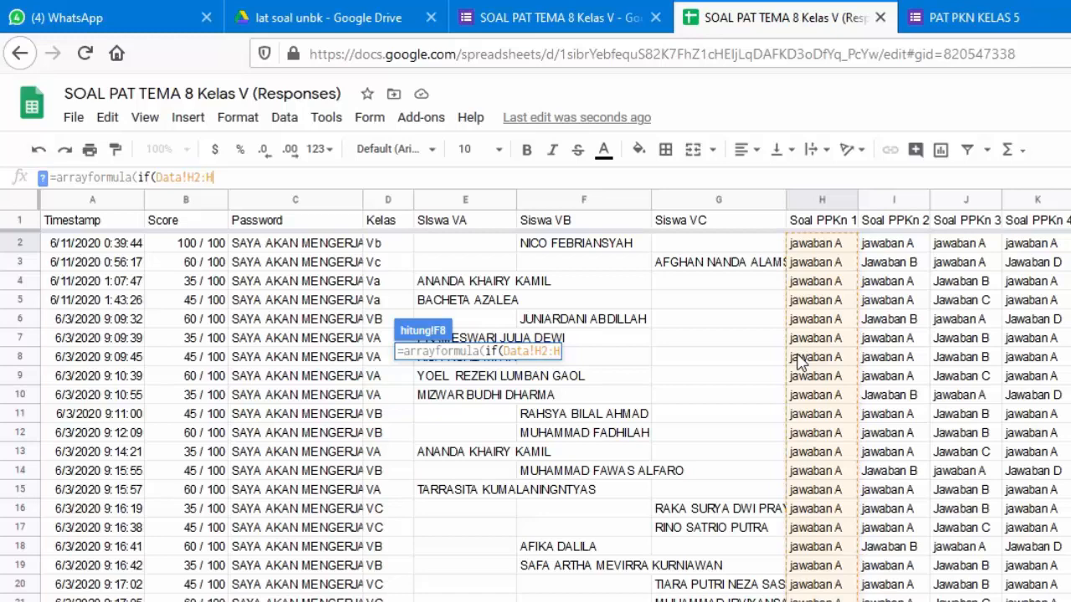
text(=)
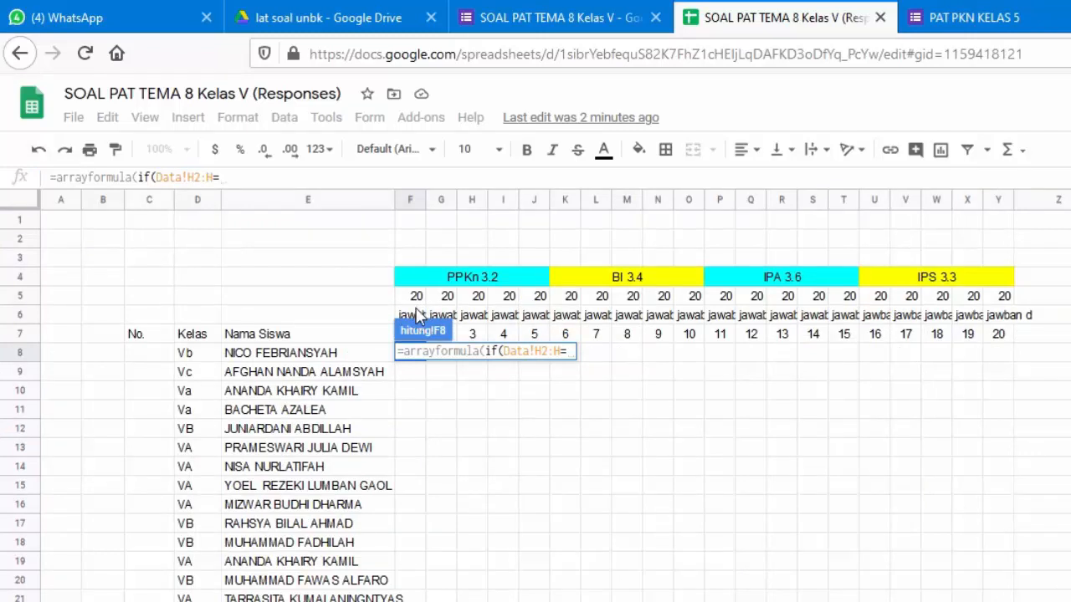
Complete F8 as =arrayformula(if(Data!H2:H=F6,F5,"")) so correct question-1 answers score 20
click(416, 318)
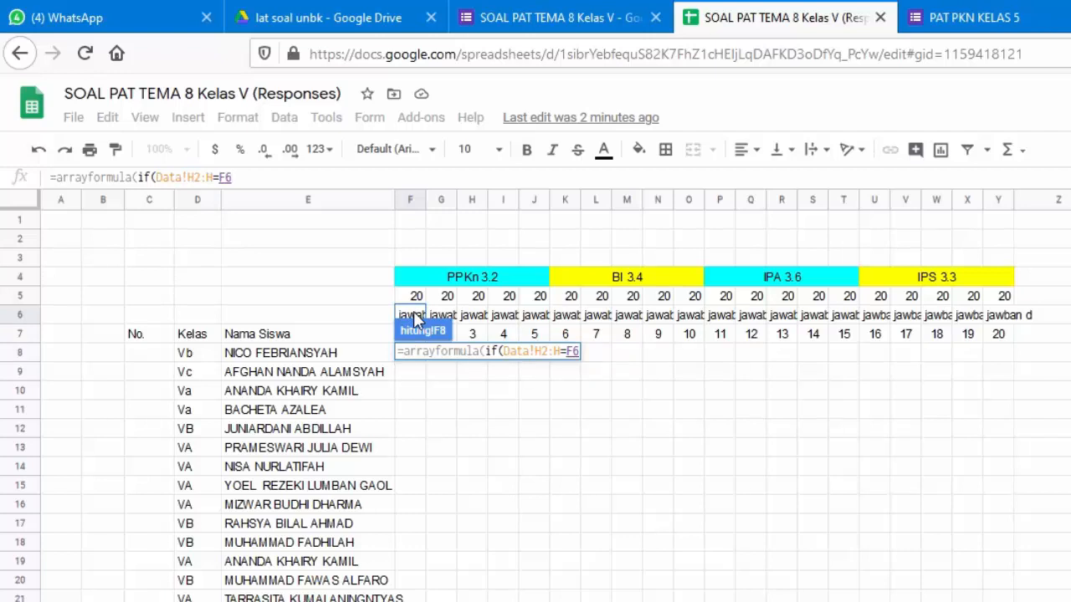
text(,)
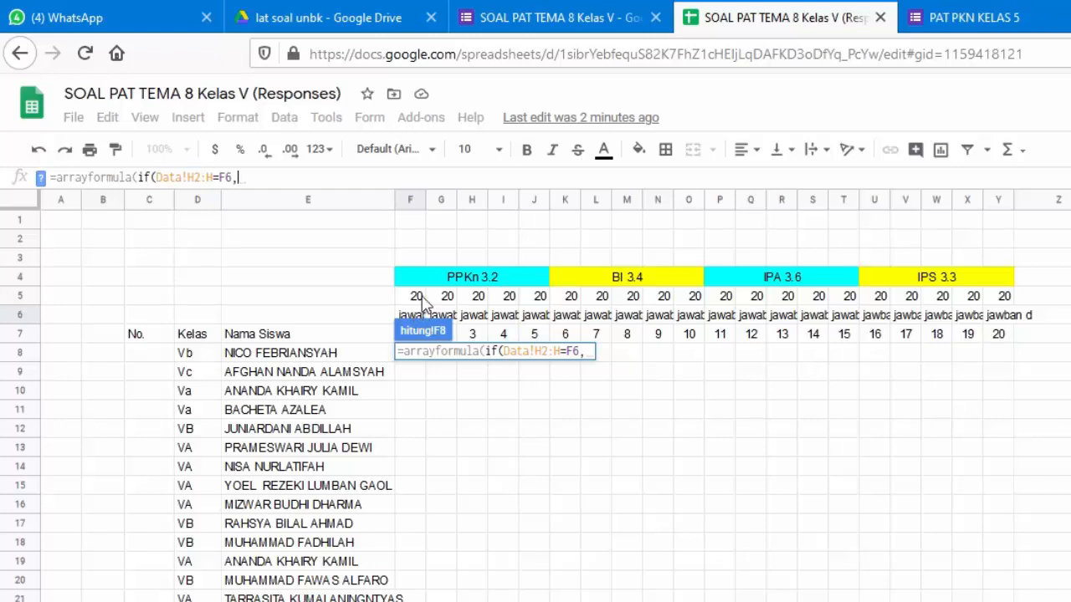
click(417, 299)
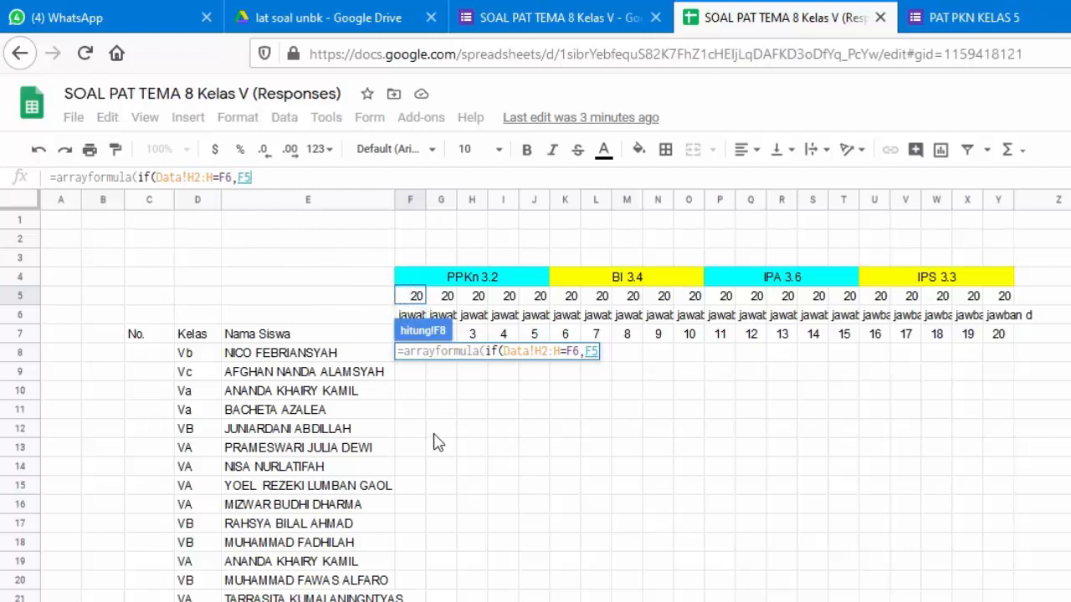
text(,)
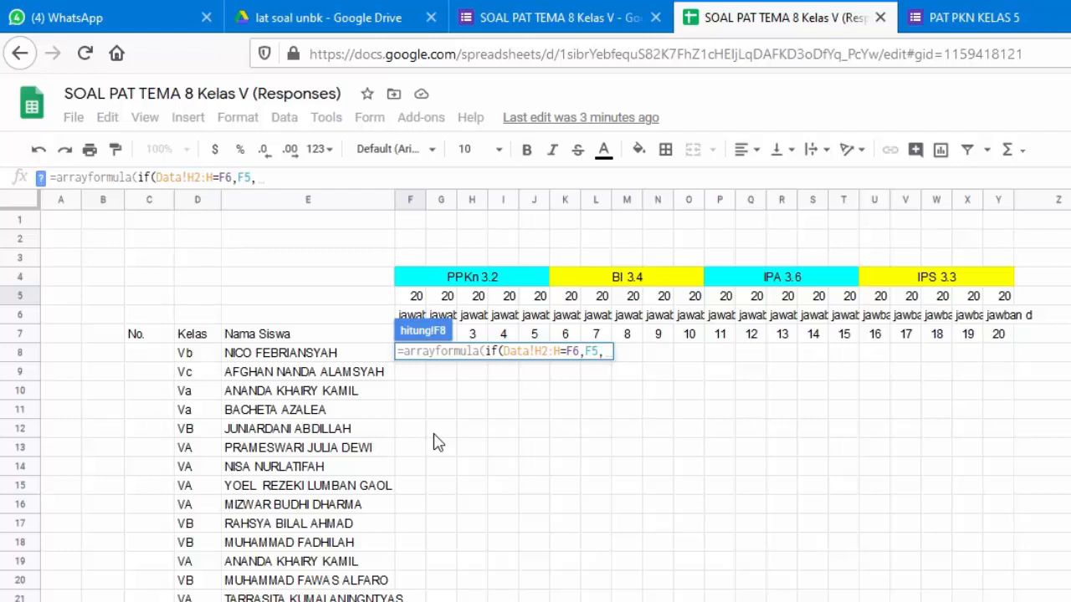
text("")
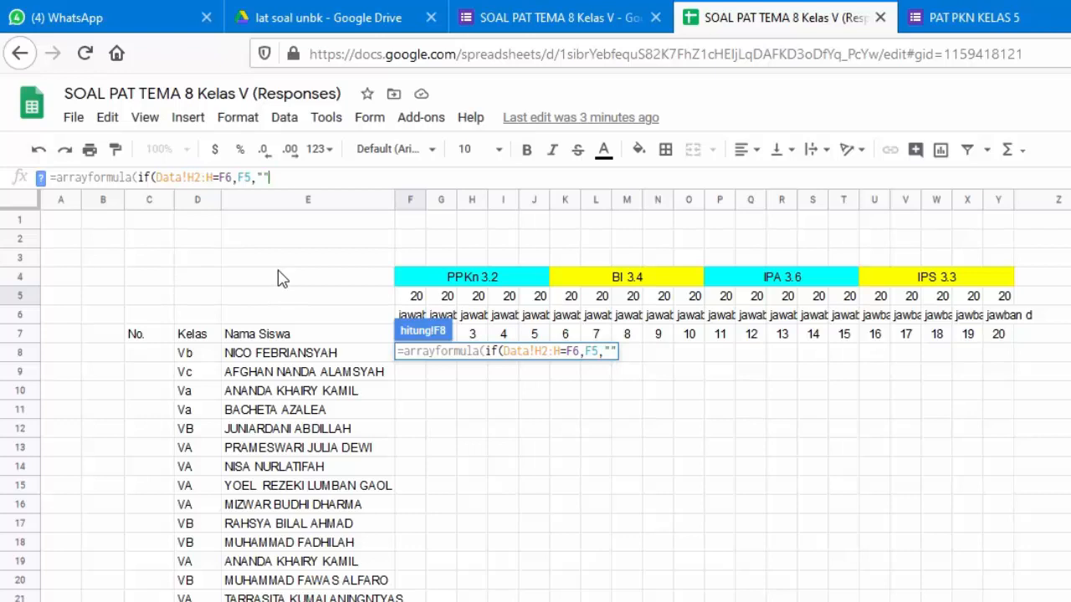
key(Return)
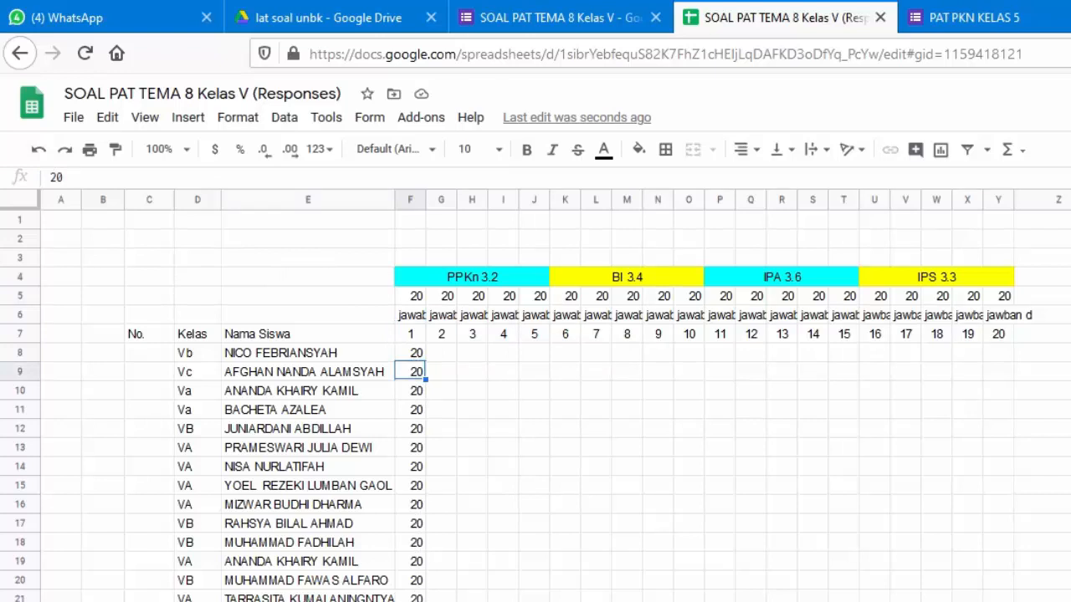
key(Up)
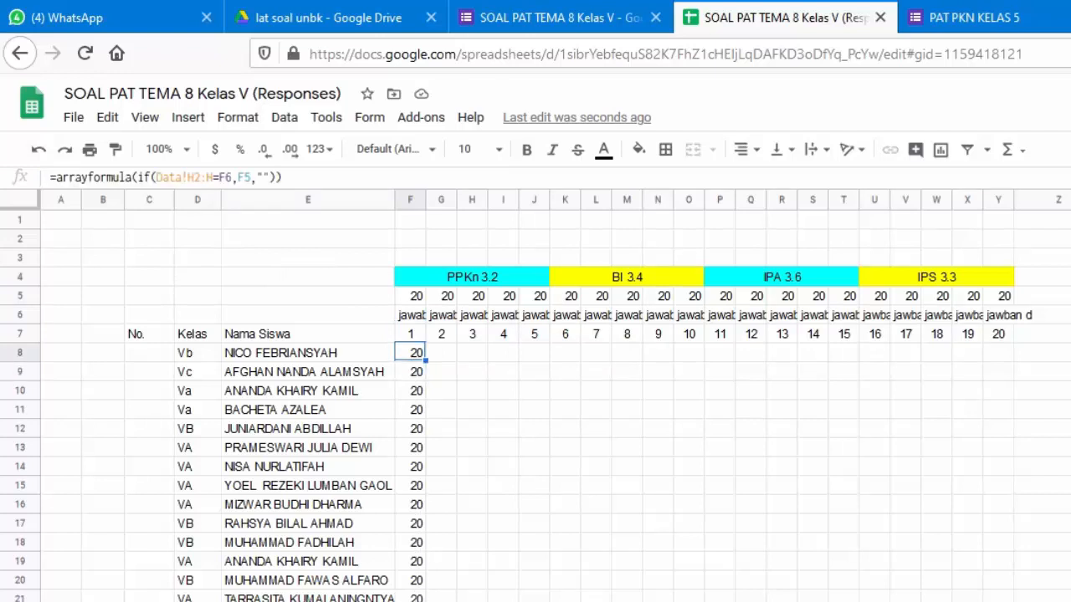
key(ctrl+c)
key(Right)
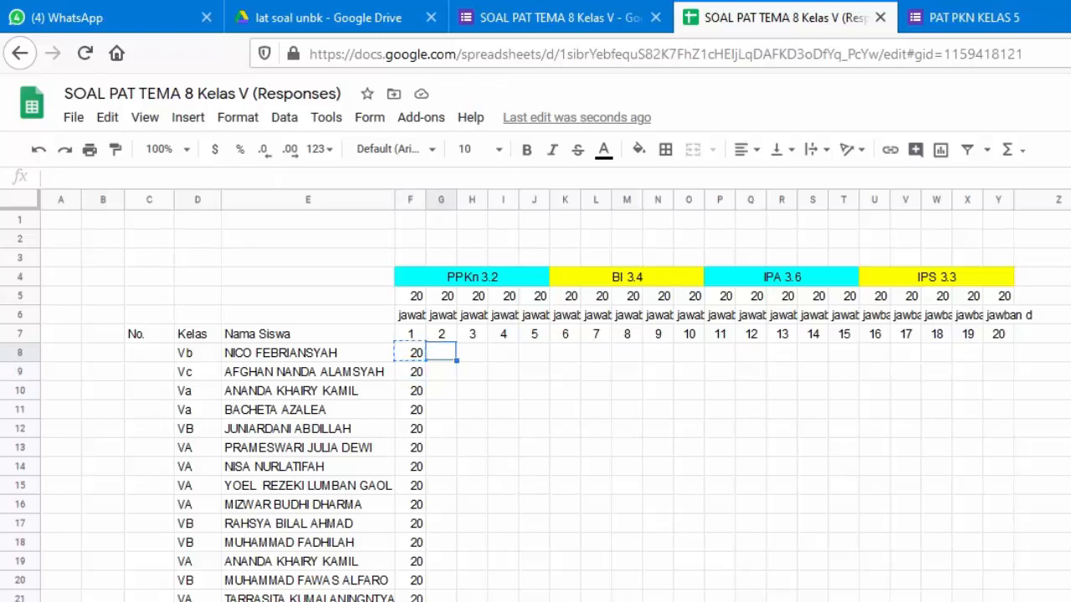
key(shift+Right)
key(shift+Right)
key(shift+Right)
key(shift+Right)
key(shift+Right)
key(shift+Right)
key(shift+Right)
key(shift+Right)
key(shift+Right)
key(shift+Right)
key(shift+Right)
key(shift+Right)
key(shift+Right)
key(shift+Right)
key(shift+Right)
key(shift+Right)
key(shift+Right)
key(shift+Right)
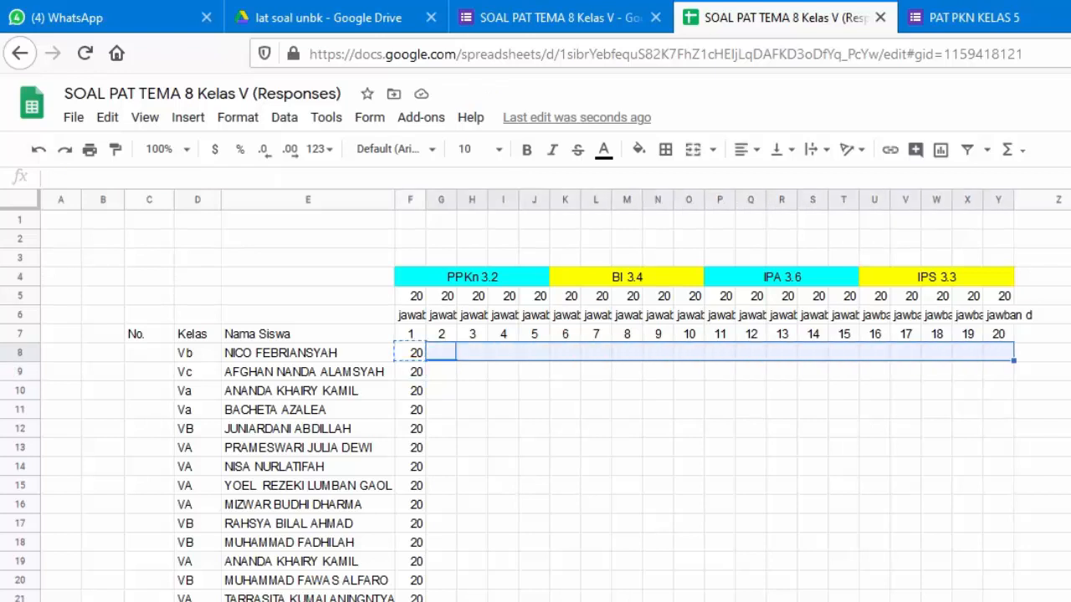
key(ctrl+v)
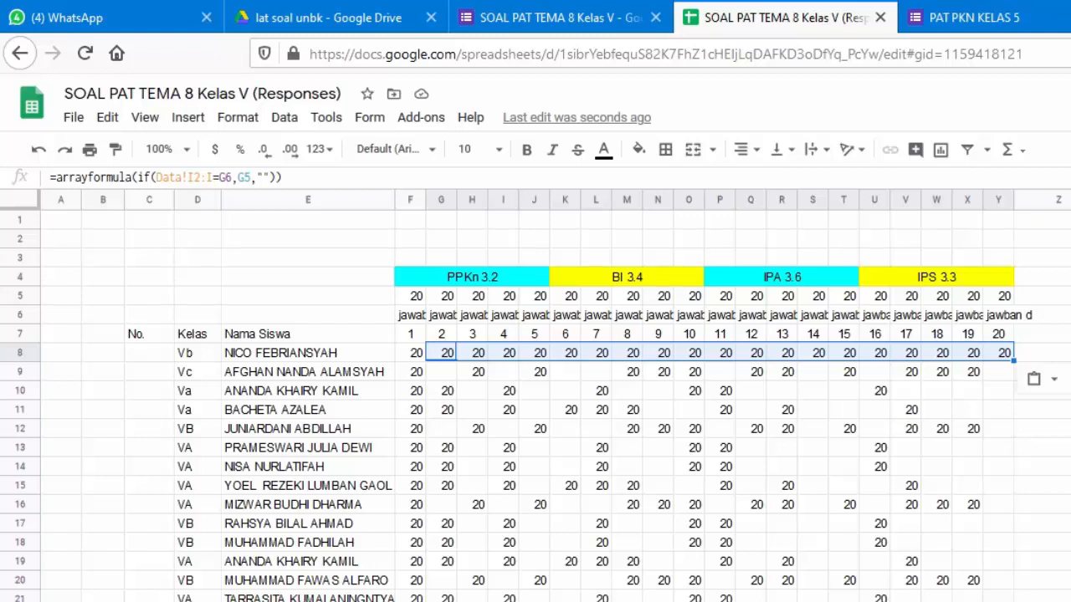
key(Delete)
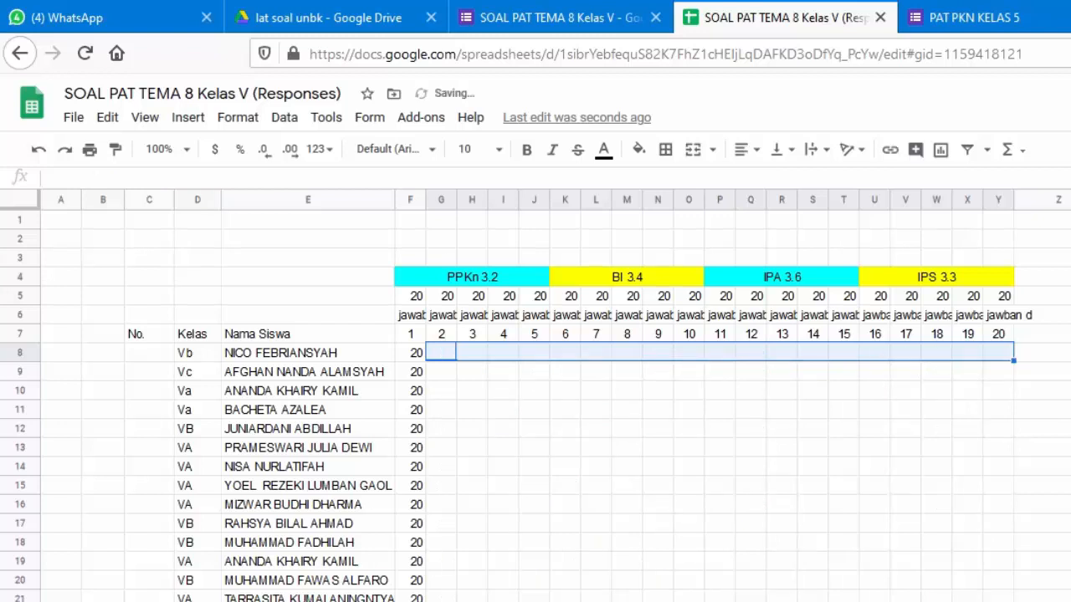
click(410, 353)
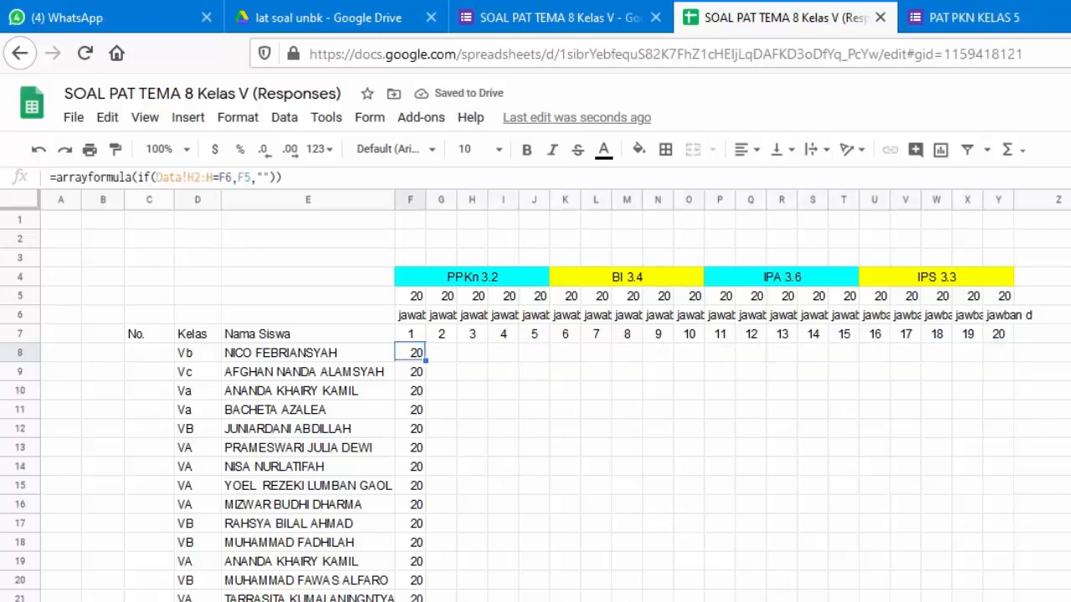
click(441, 353)
key(Up)
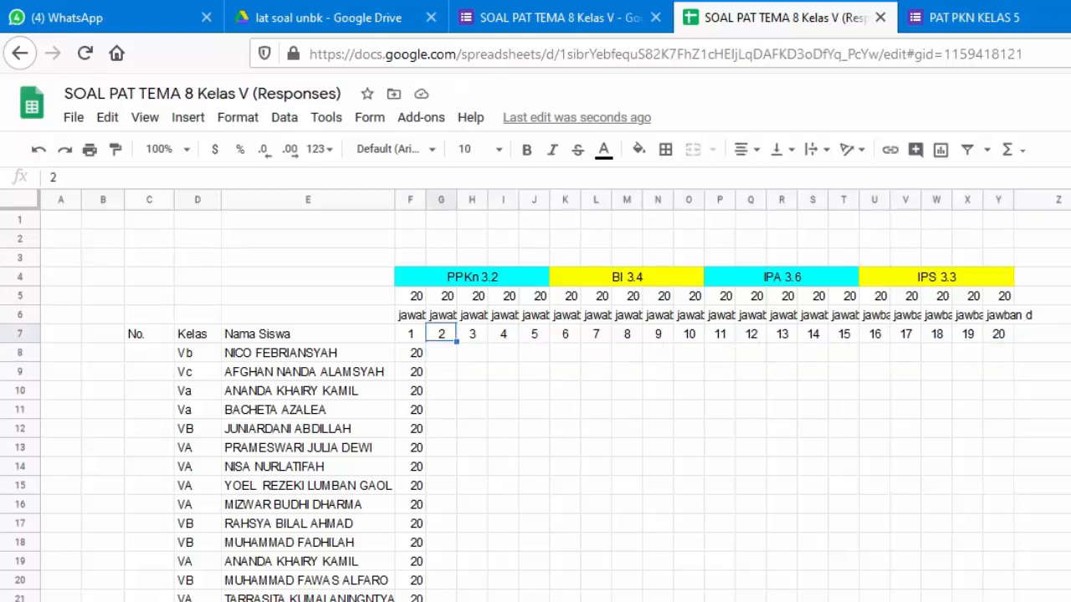
key(Down)
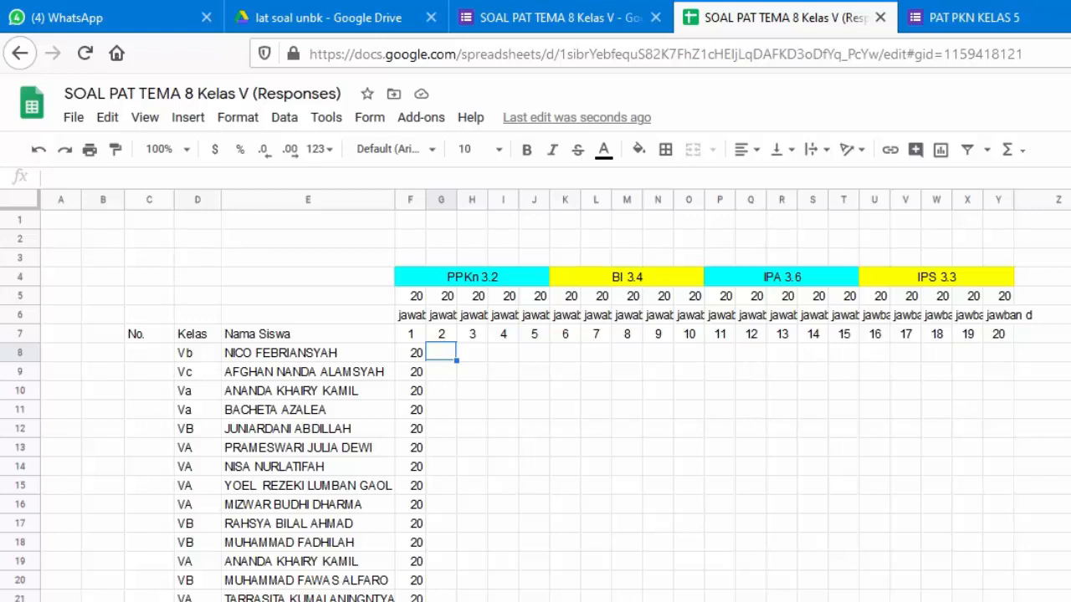
Start G8's formula as =arrayformula(if(Data!I2:I= for the Soal PPKn 2 answers
text(=)
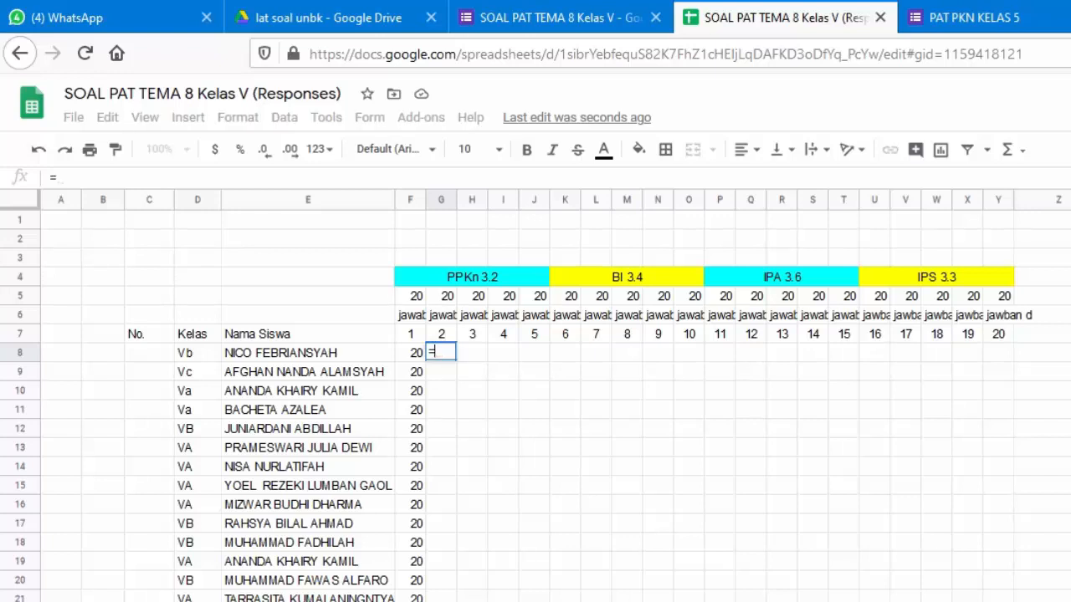
text(a)
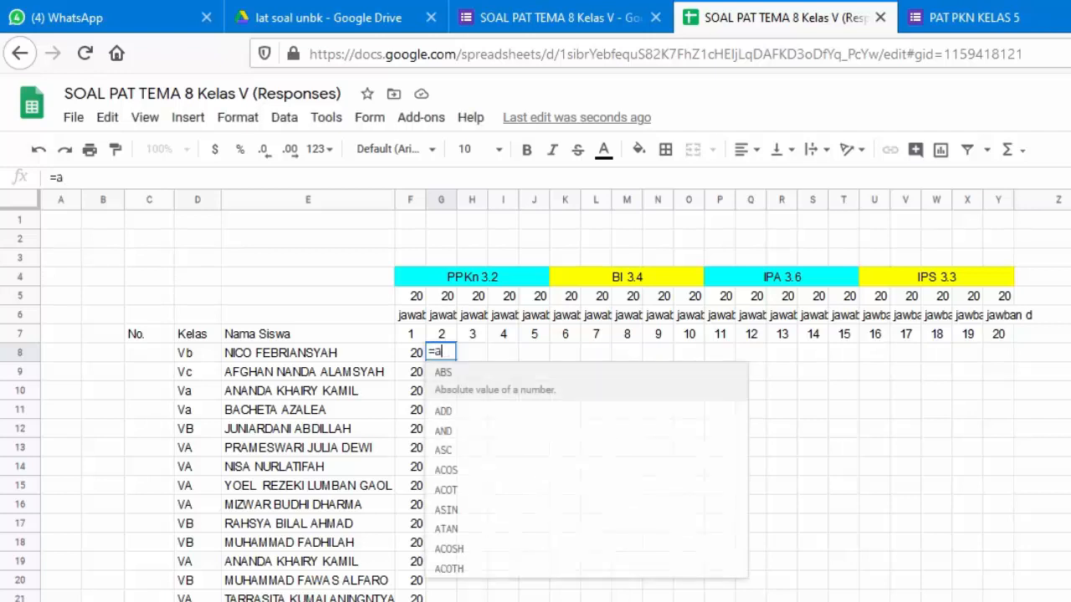
text(rrayformula)
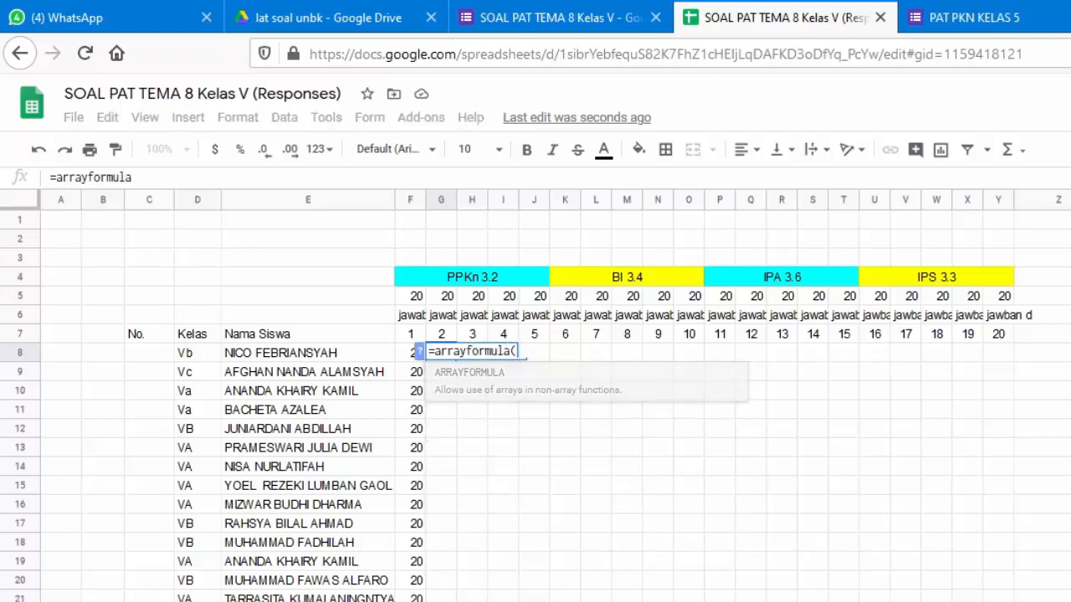
text(()
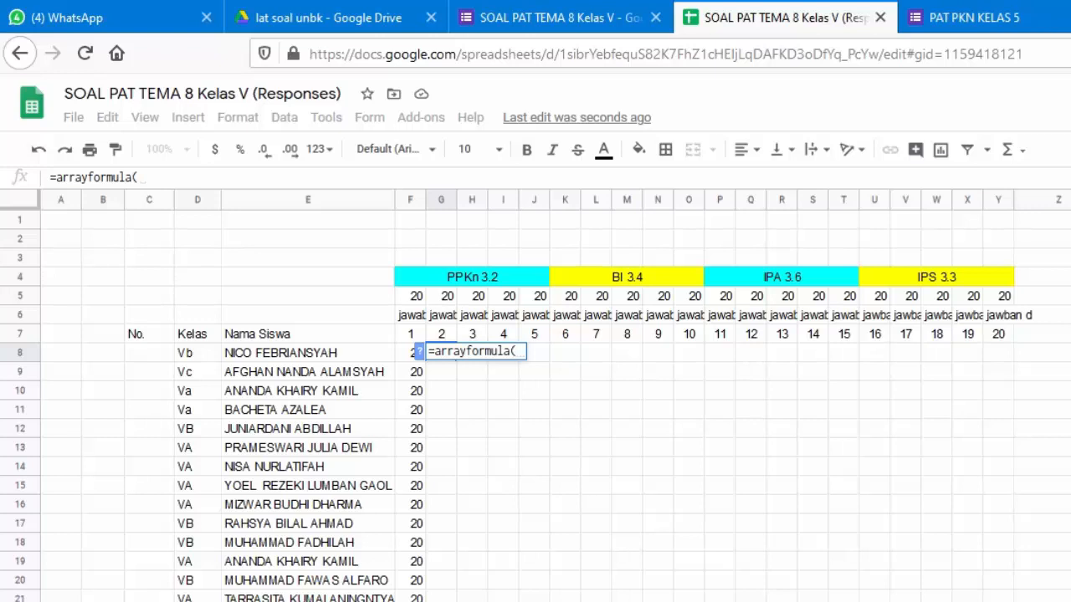
text(if()
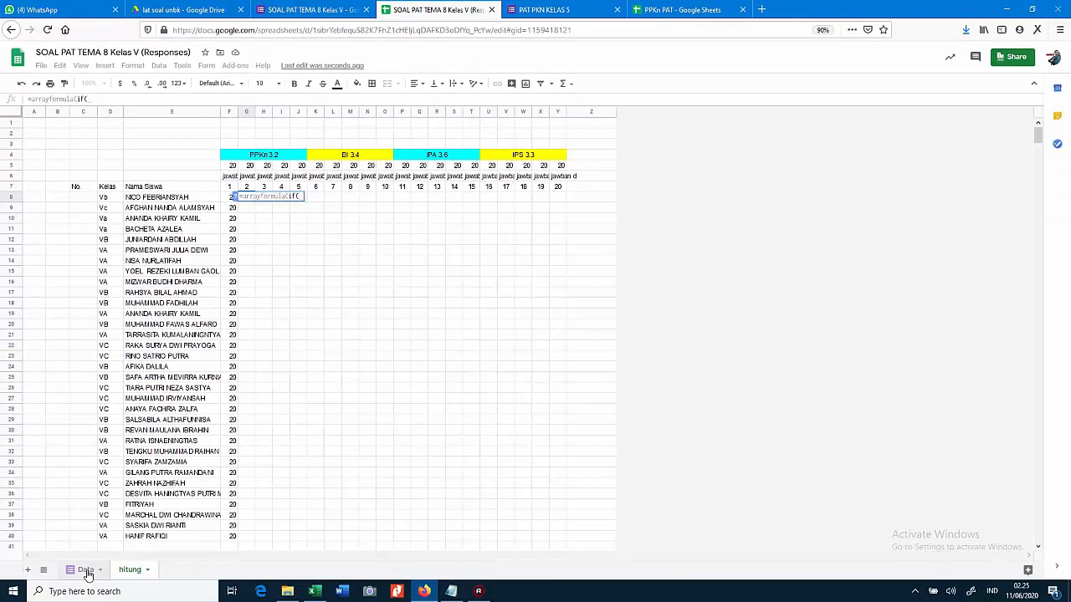
click(82, 572)
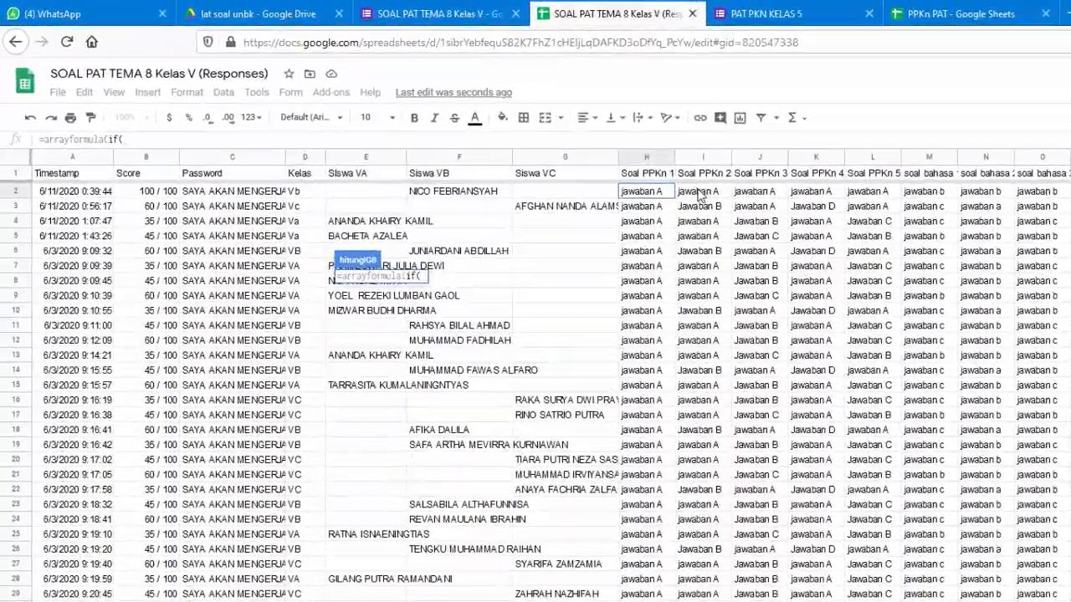
click(496, 137)
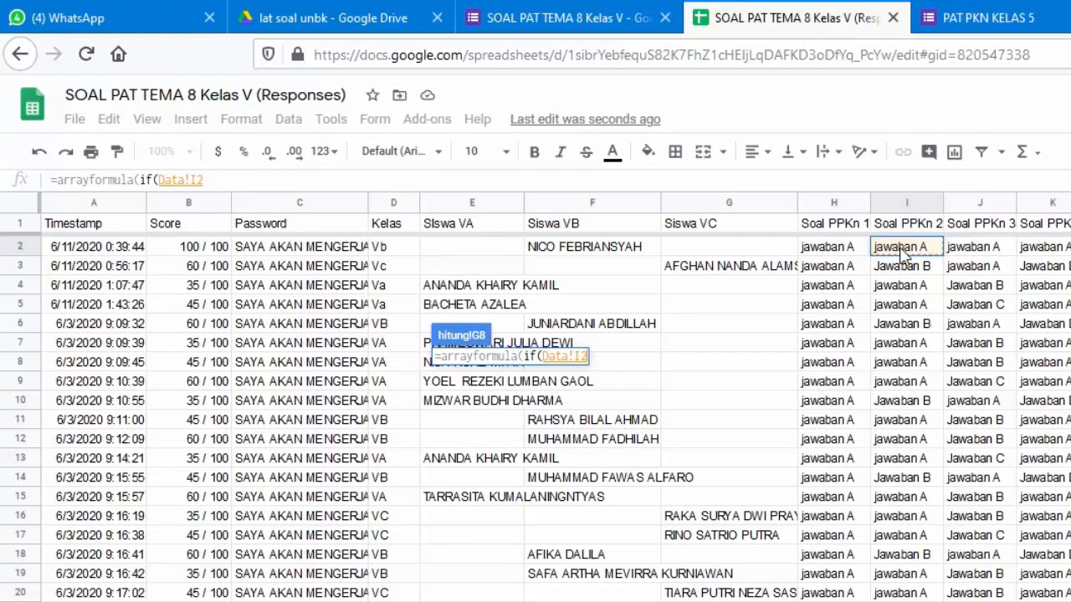
text(:)
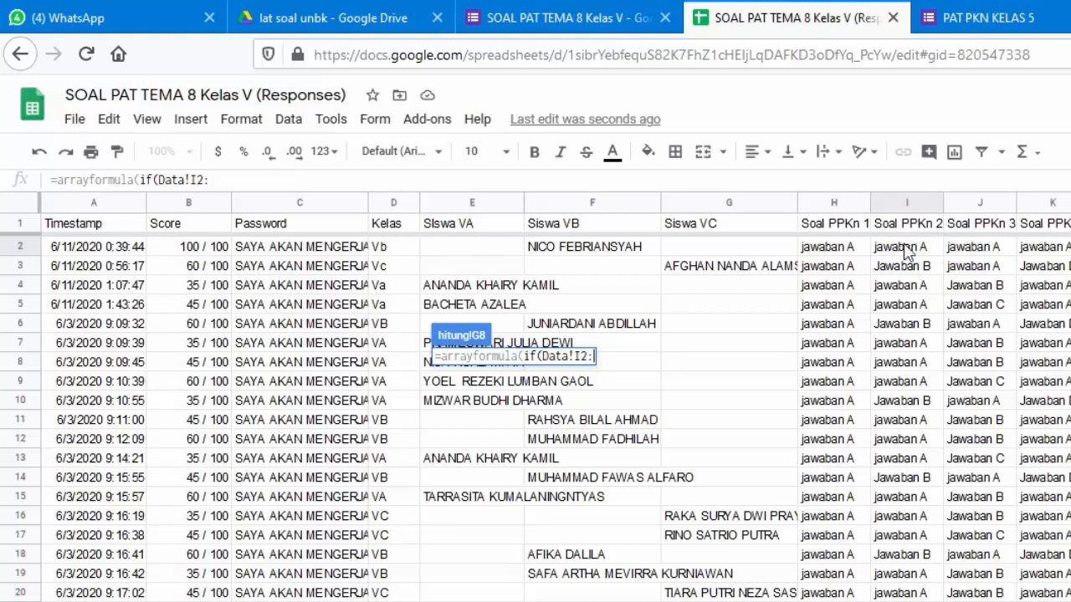
text(I)
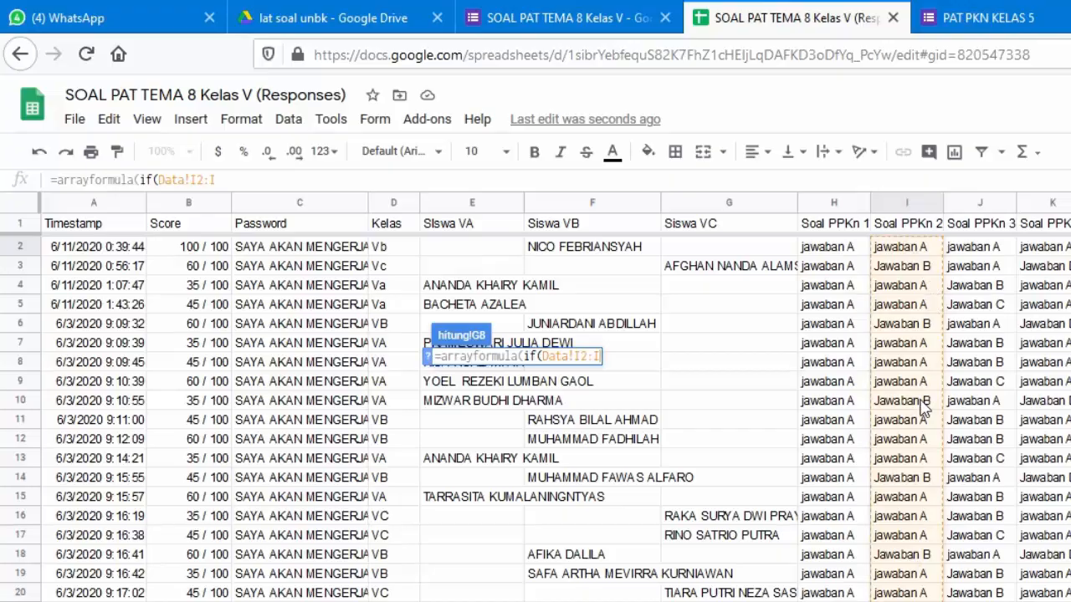
text(=)
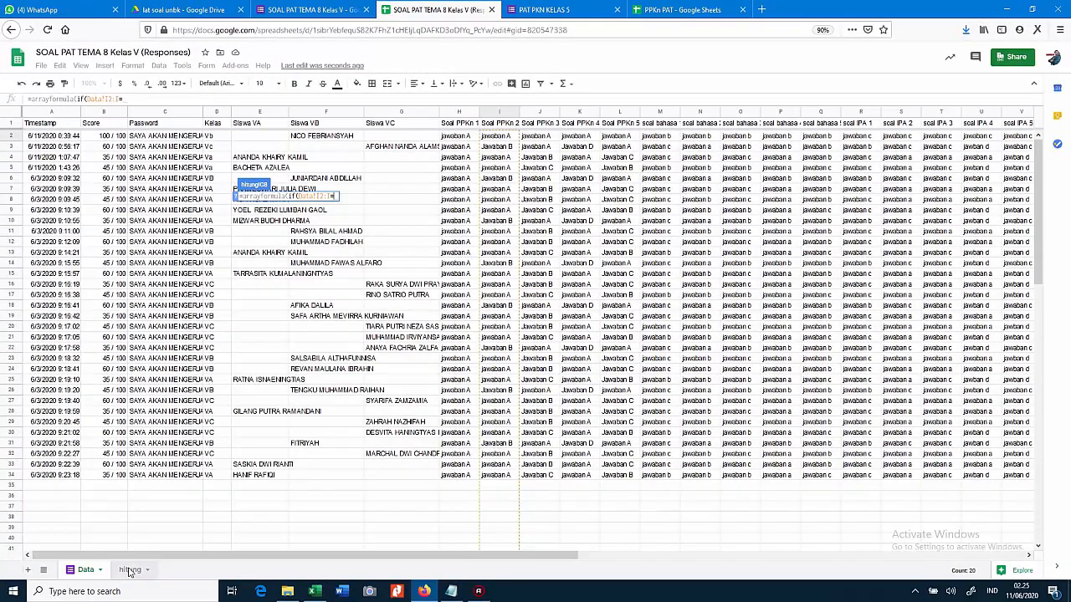
Complete G8 as =arrayformula(if(Data!I2:I=G6,G5,"")) to score question 2
click(128, 569)
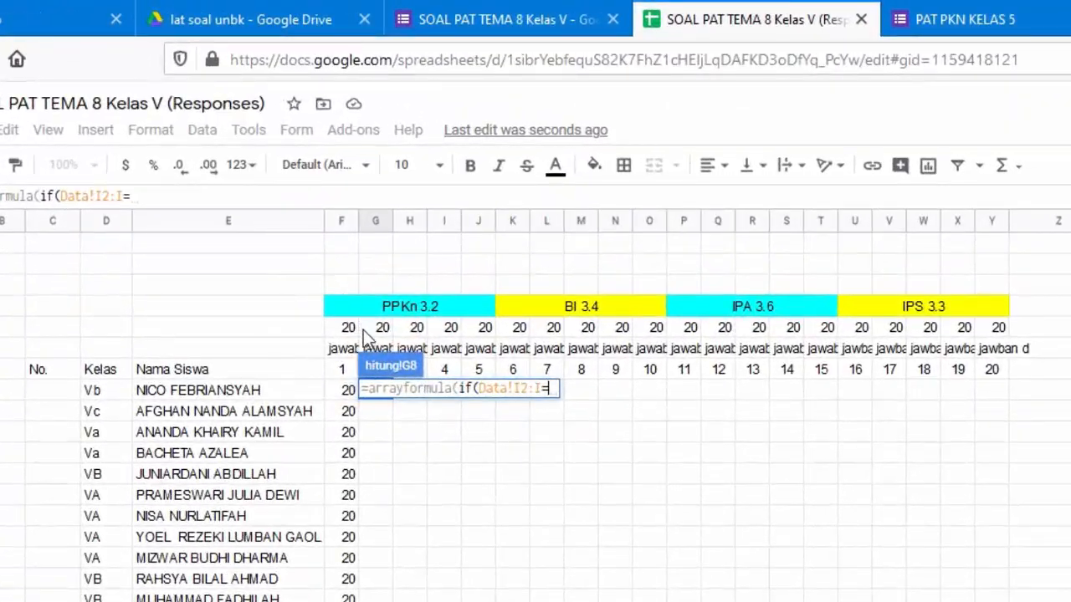
click(373, 350)
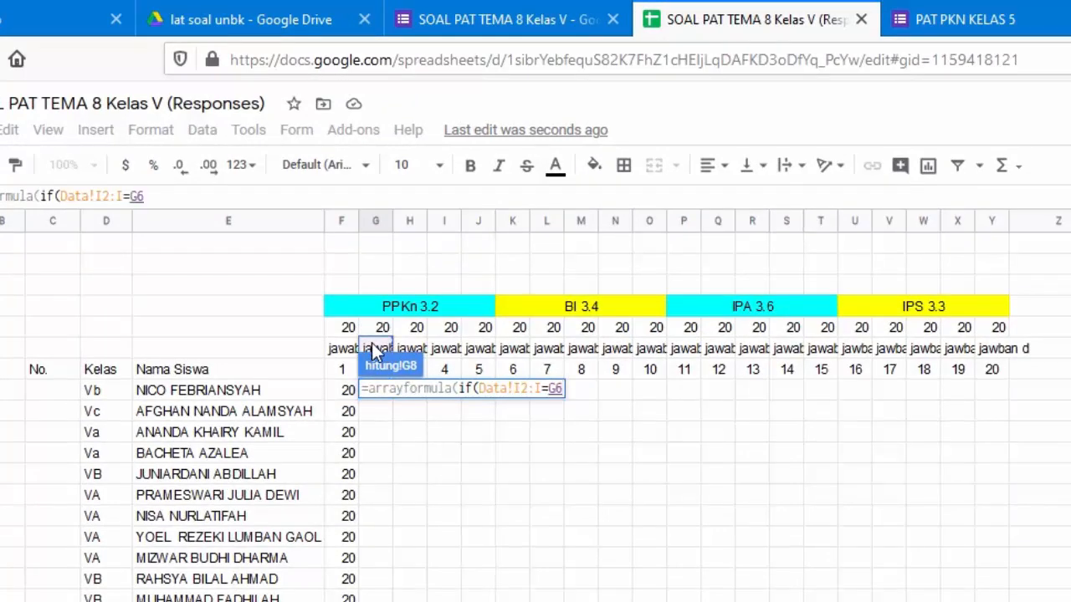
text(,)
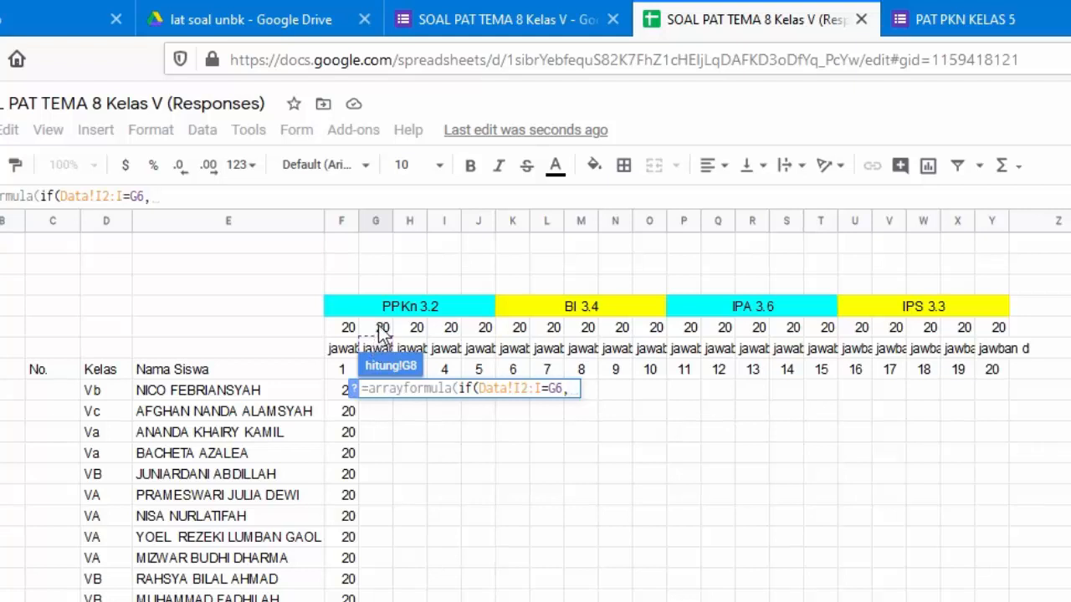
click(383, 329)
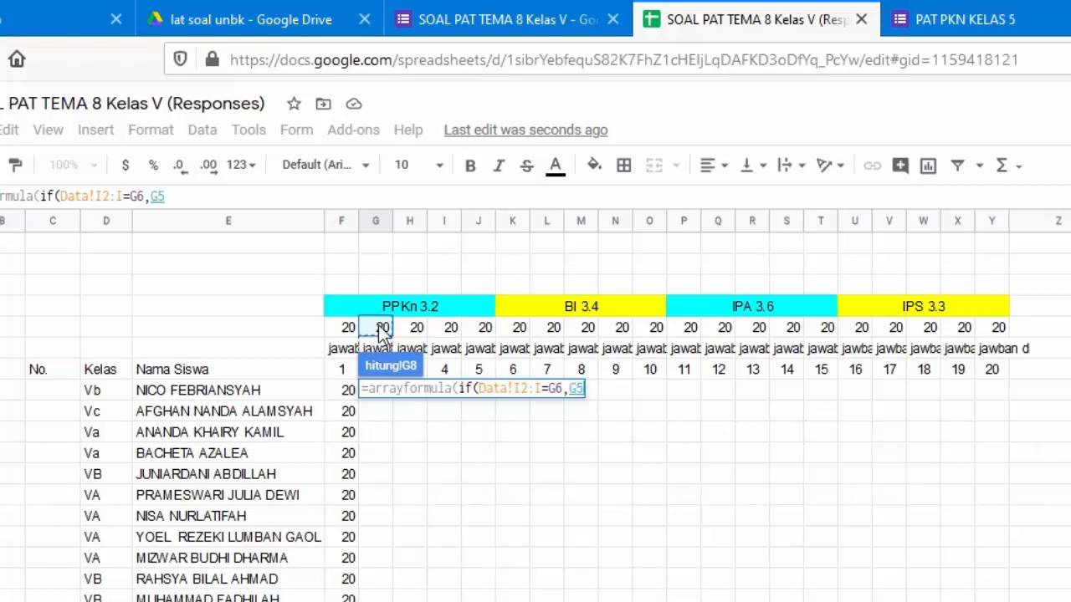
text(,)
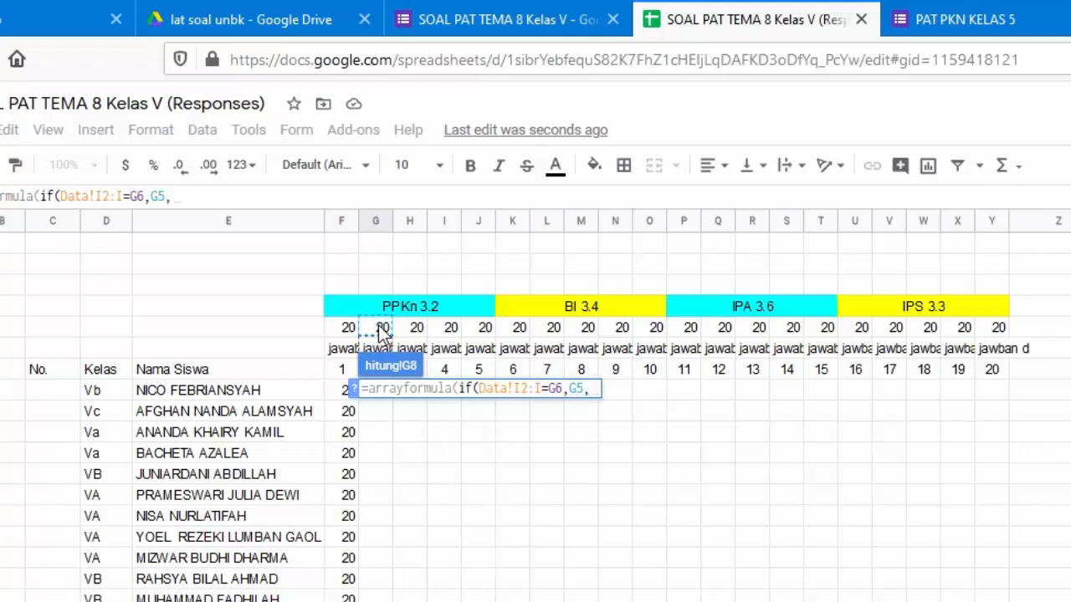
text("")
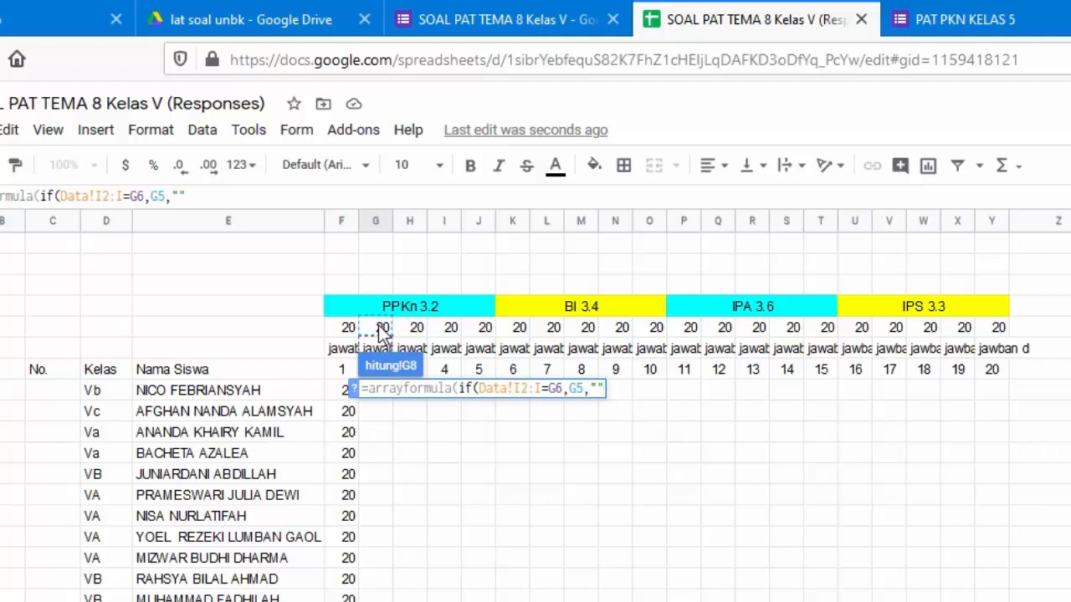
key(Return)
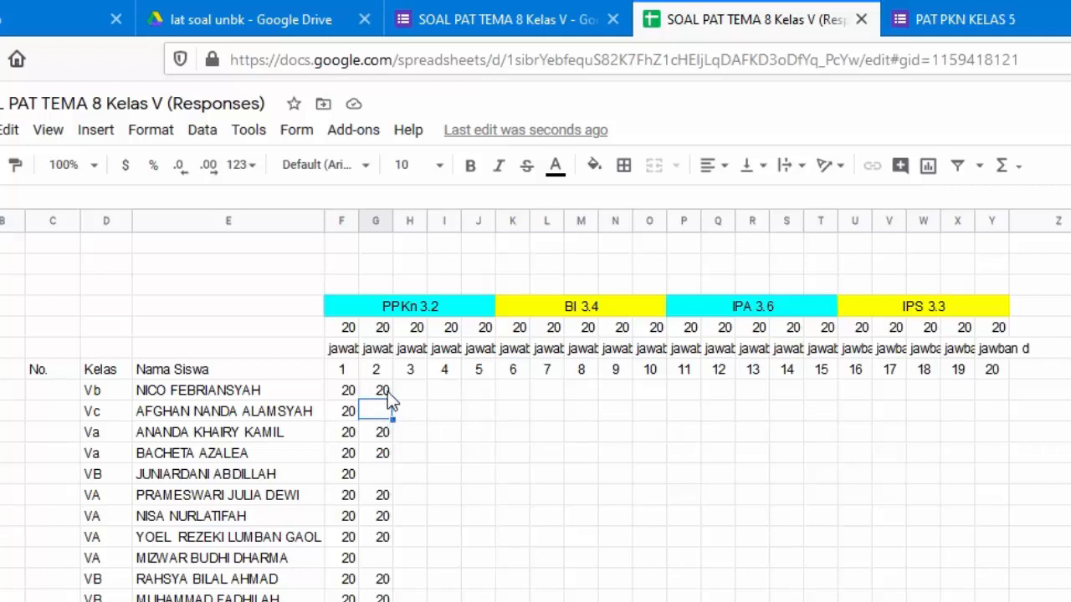
Copy G8's scoring formula and paste it across the question 3–20 columns from H8
click(383, 391)
key(ctrl+c)
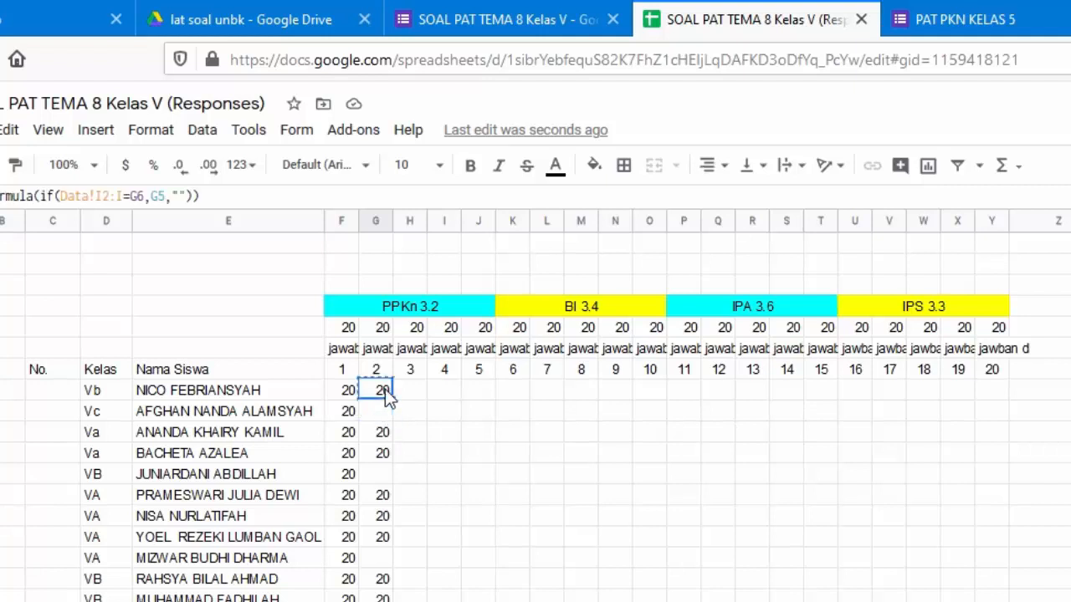
key(Right)
key(shift+Right)
key(shift+Right)
key(shift+Right)
key(shift+Right)
key(shift+Right)
key(shift+Right)
key(shift+Right)
key(shift+Right)
key(shift+Right)
key(shift+Right)
key(shift+Right)
key(shift+Right)
key(shift+Right)
key(shift+Right)
key(shift+Right)
key(shift+Right)
key(shift+Right)
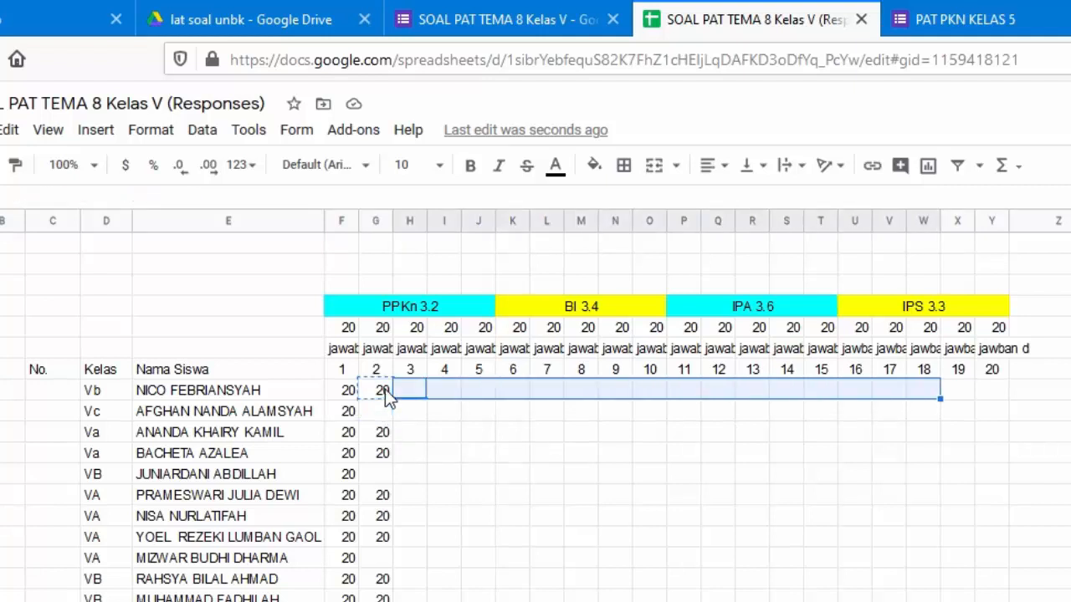
key(ctrl+v)
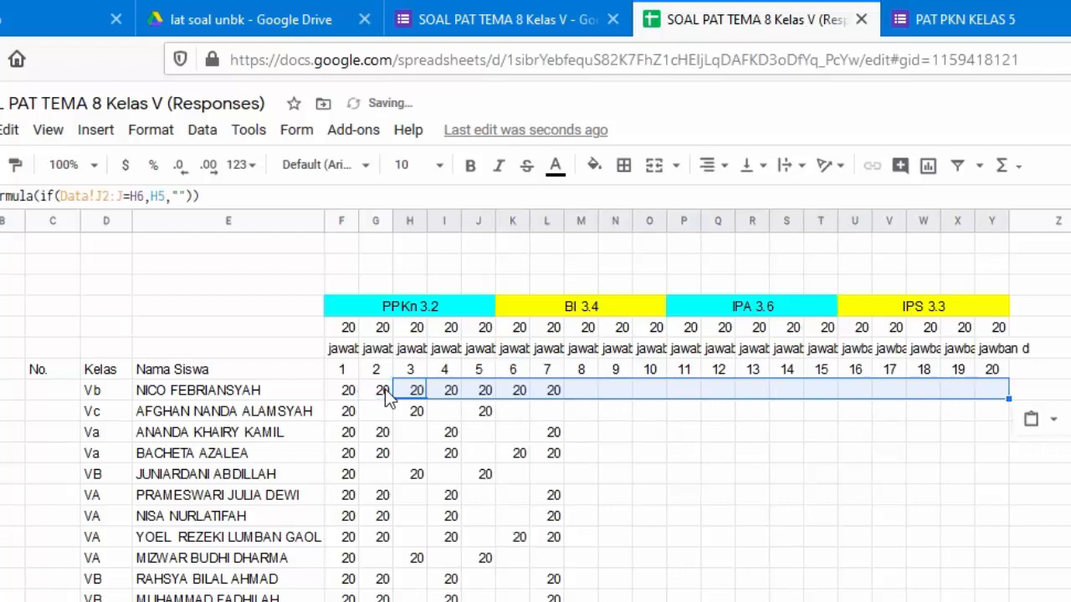
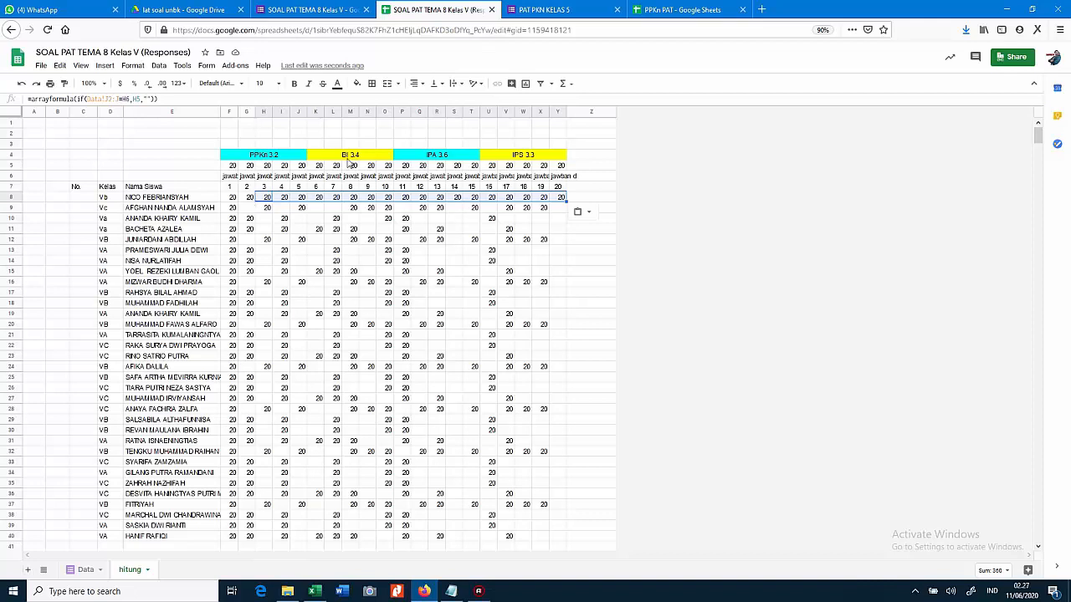
Insert 21 empty columns to the right of columns F–Z
click(593, 112)
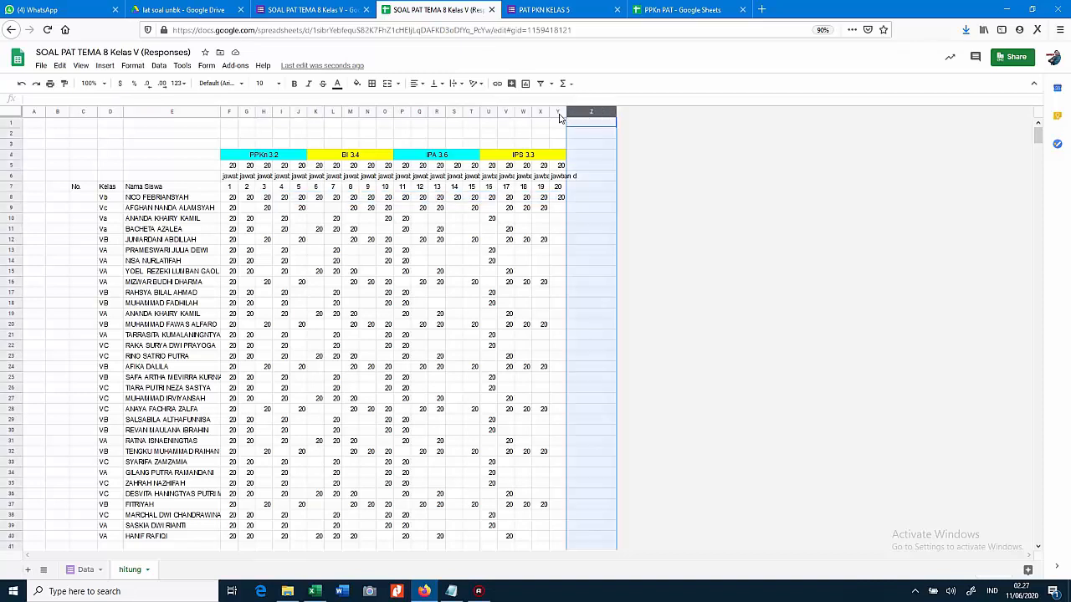
click(559, 113)
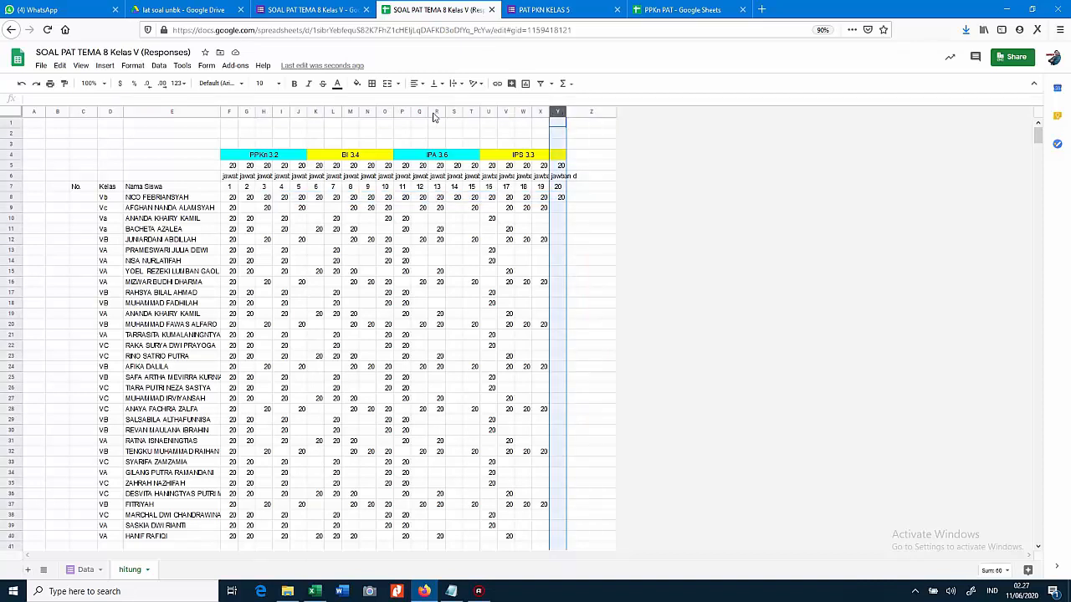
click(581, 114)
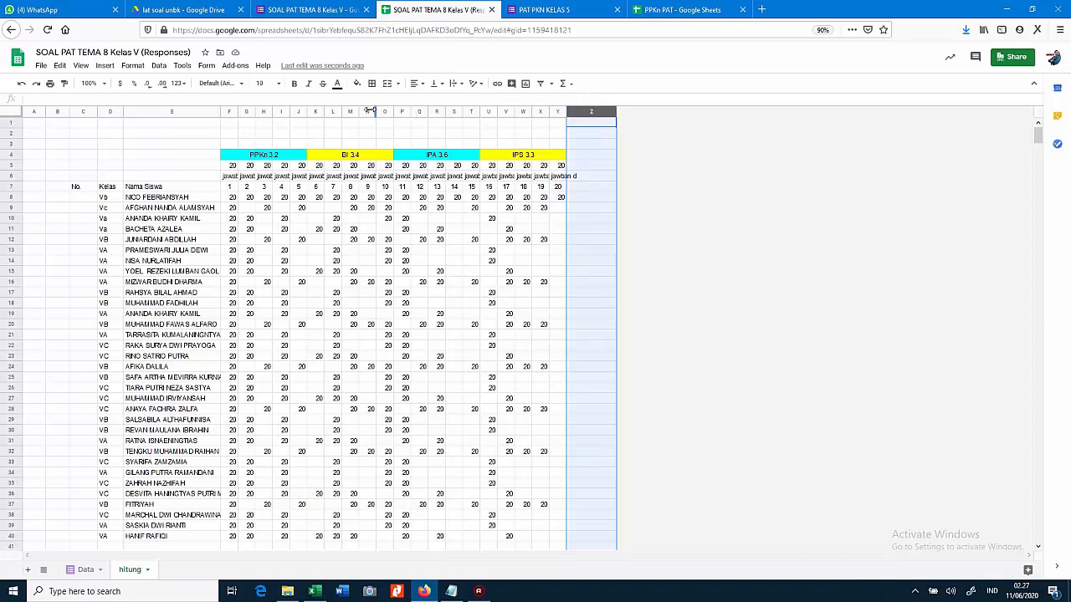
shift+click(229, 112)
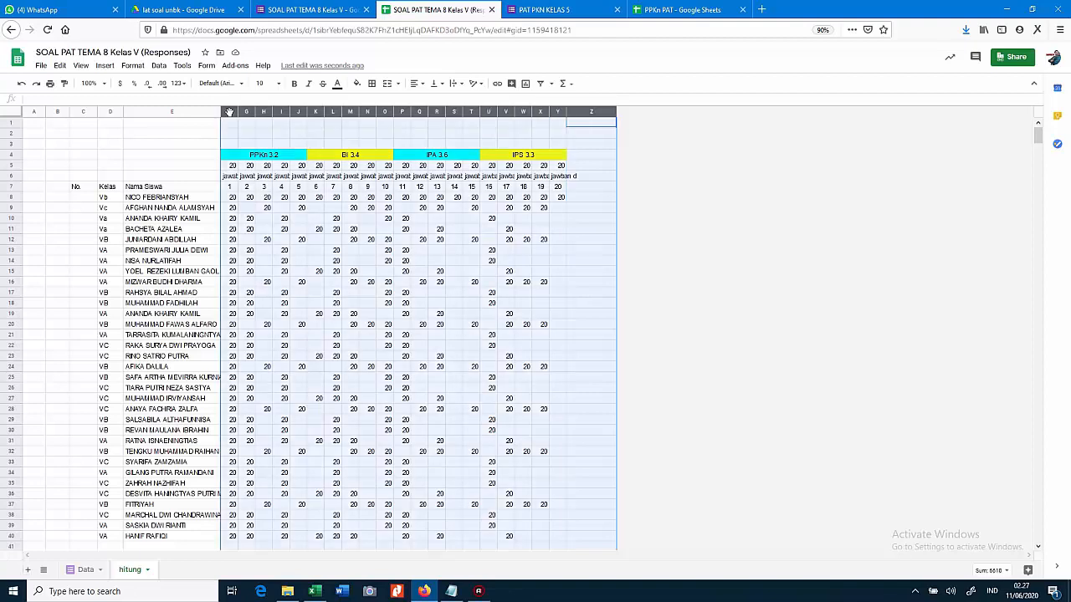
right_click(229, 112)
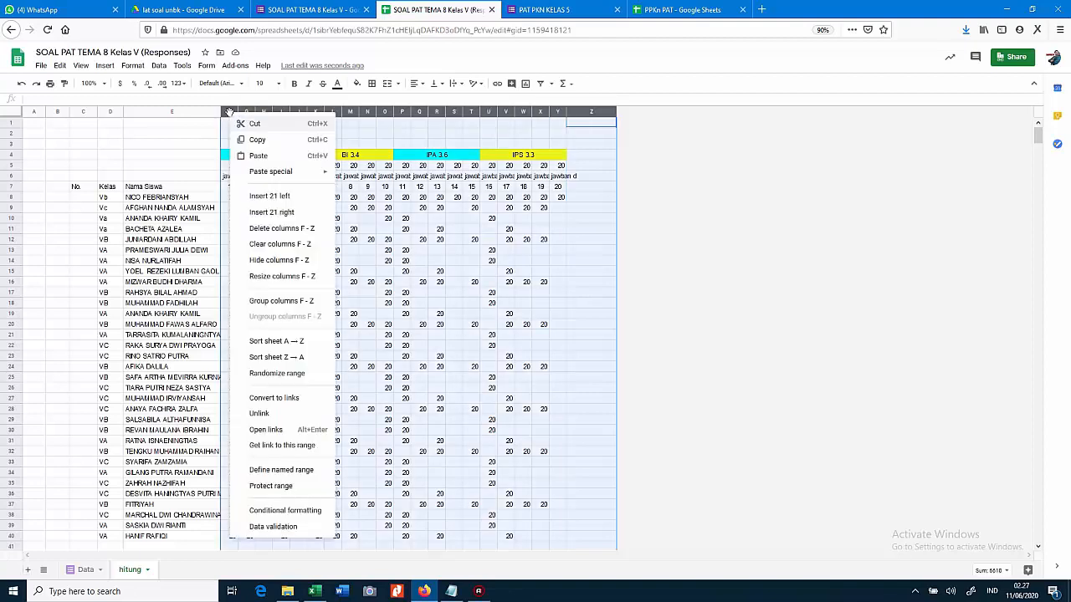
click(285, 213)
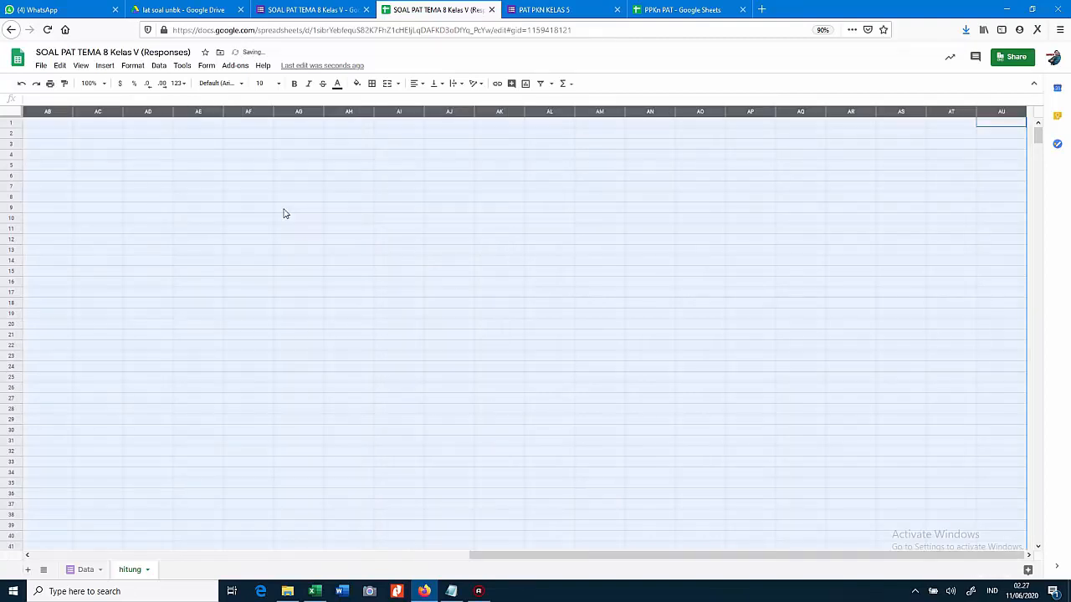
drag(424, 112, 392, 125)
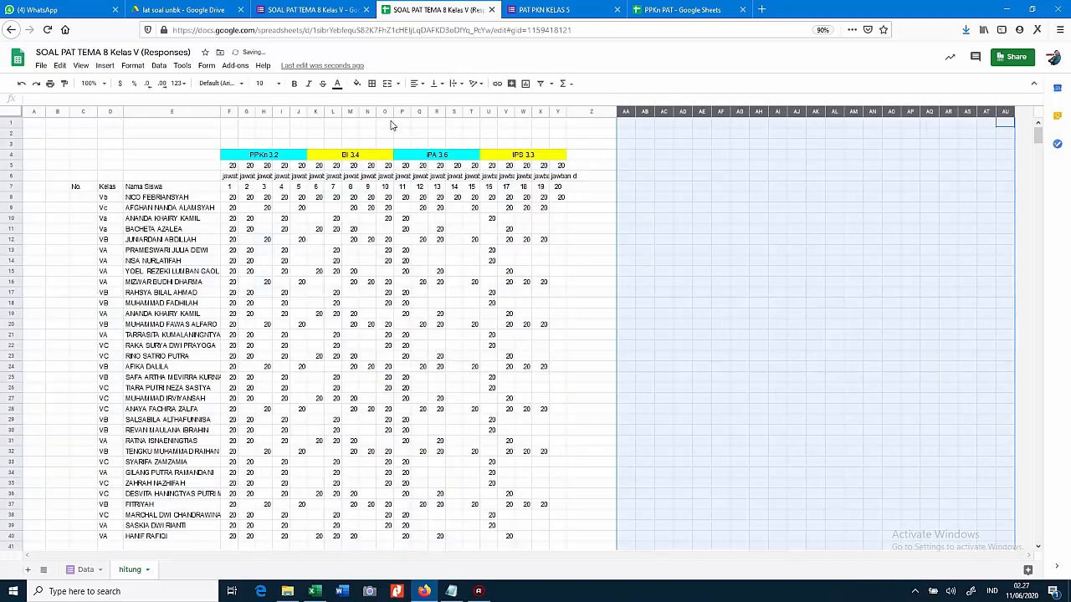
Insert 7 more empty columns to the right of columns AA–AG
click(738, 144)
click(740, 113)
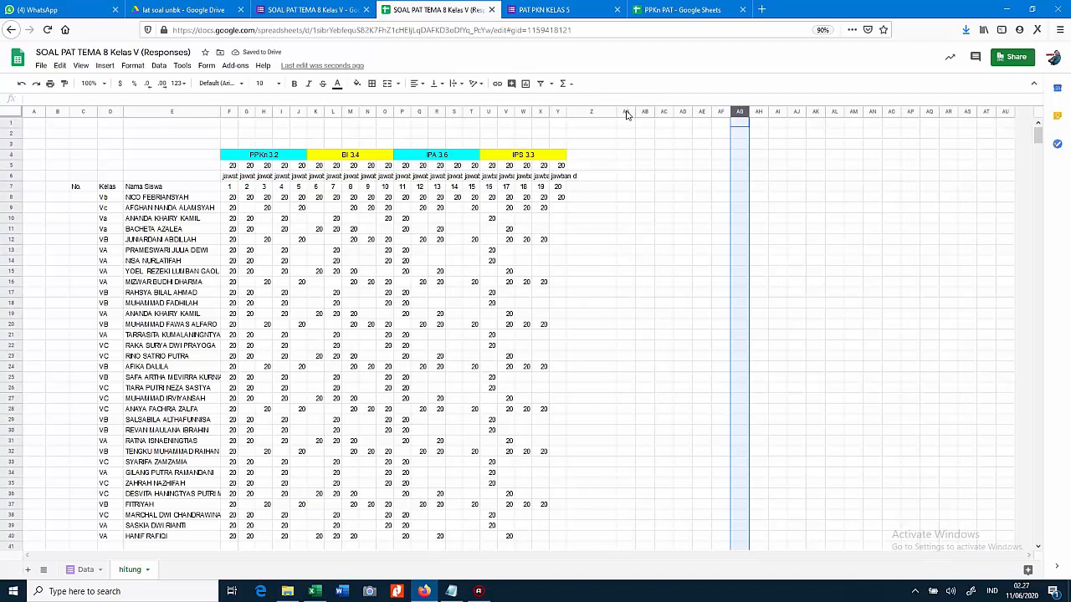
shift+click(626, 112)
right_click(627, 113)
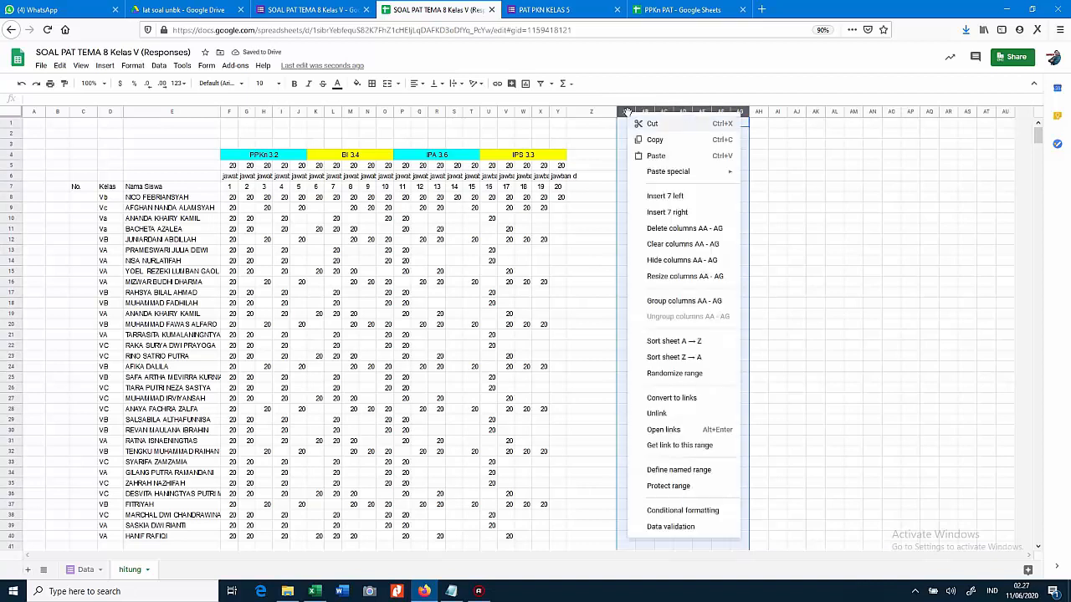
click(664, 212)
drag(665, 218, 669, 227)
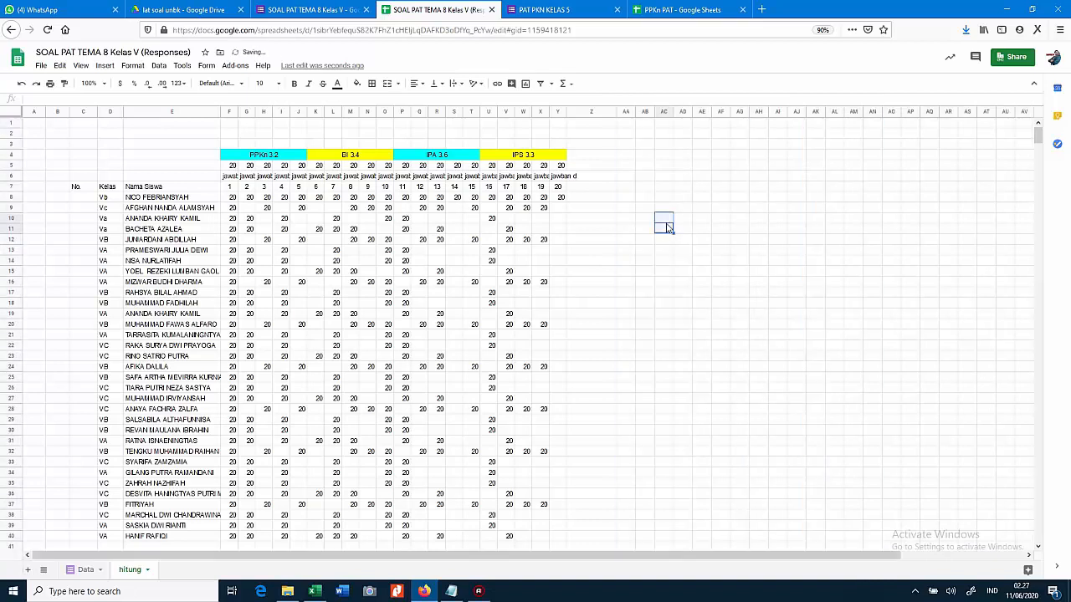
key(Up)
key(Up)
key(Up)
key(Up)
key(Up)
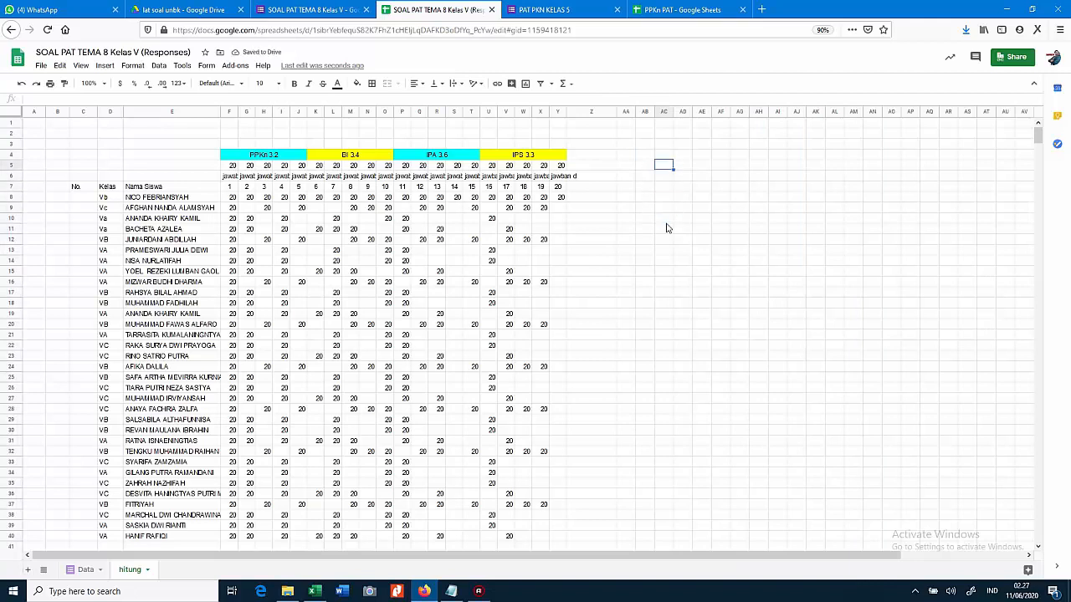
key(Down)
key(Left)
key(Left)
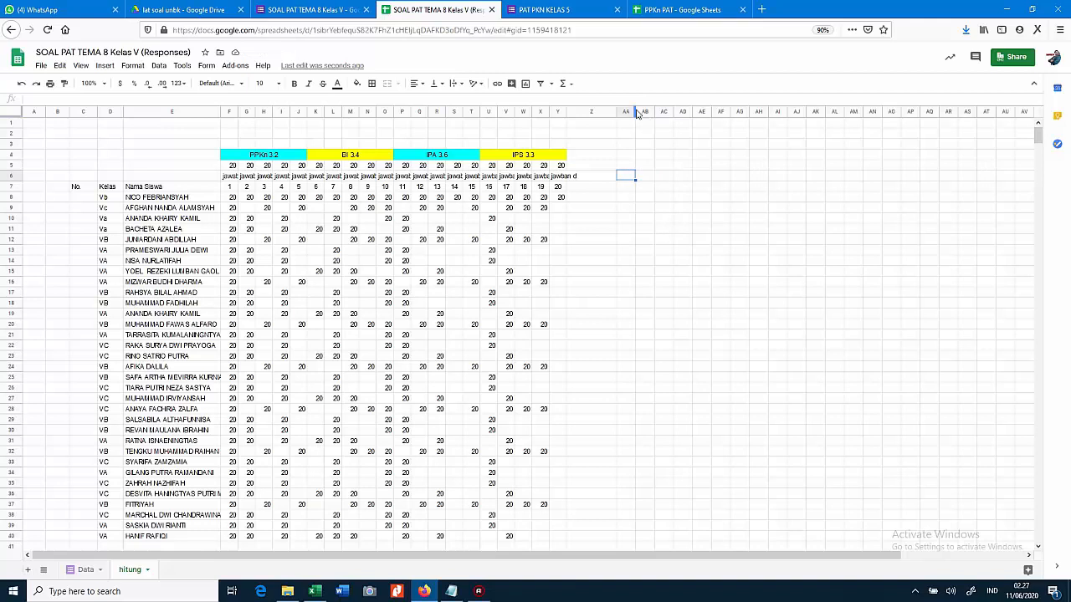
Enter the headers Kelas in AA7 and Nama Siswa in AB7, resizing column AA
drag(634, 110, 673, 111)
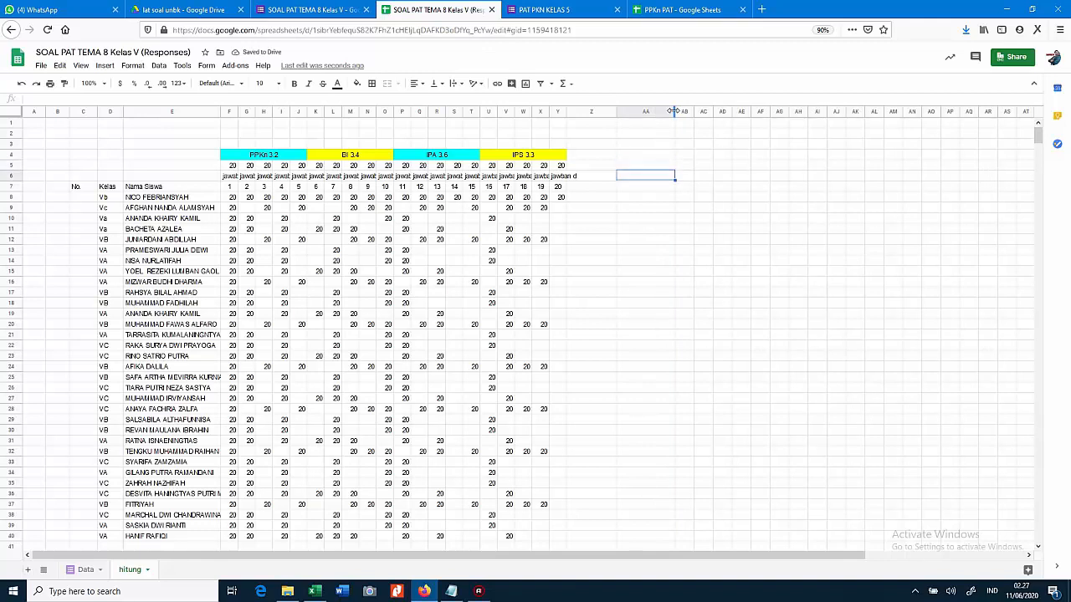
key(Down)
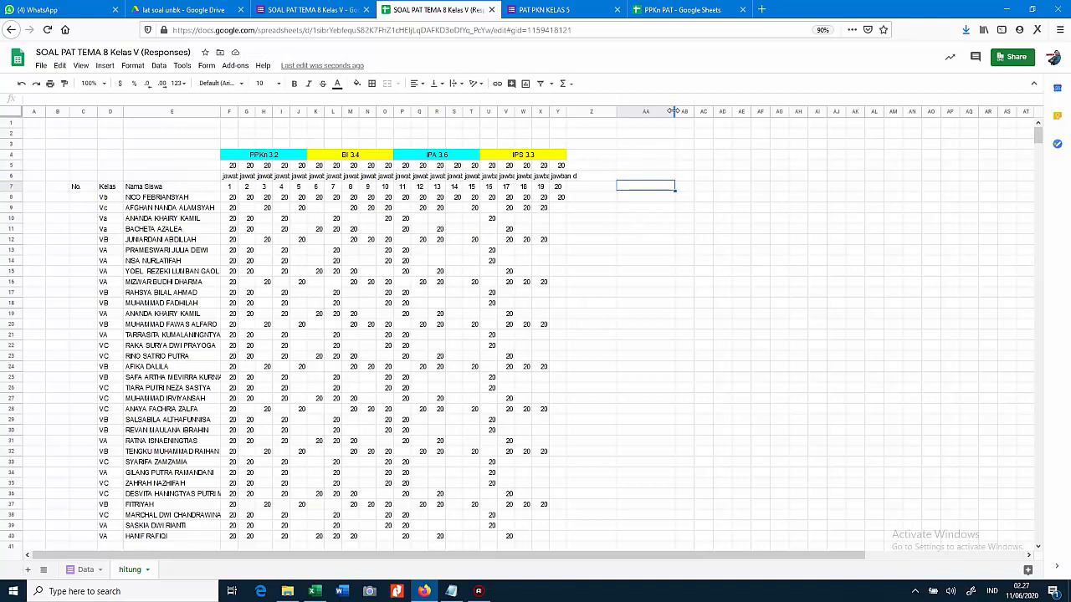
text(Kelas)
key(Tab)
text(Nama Siswa)
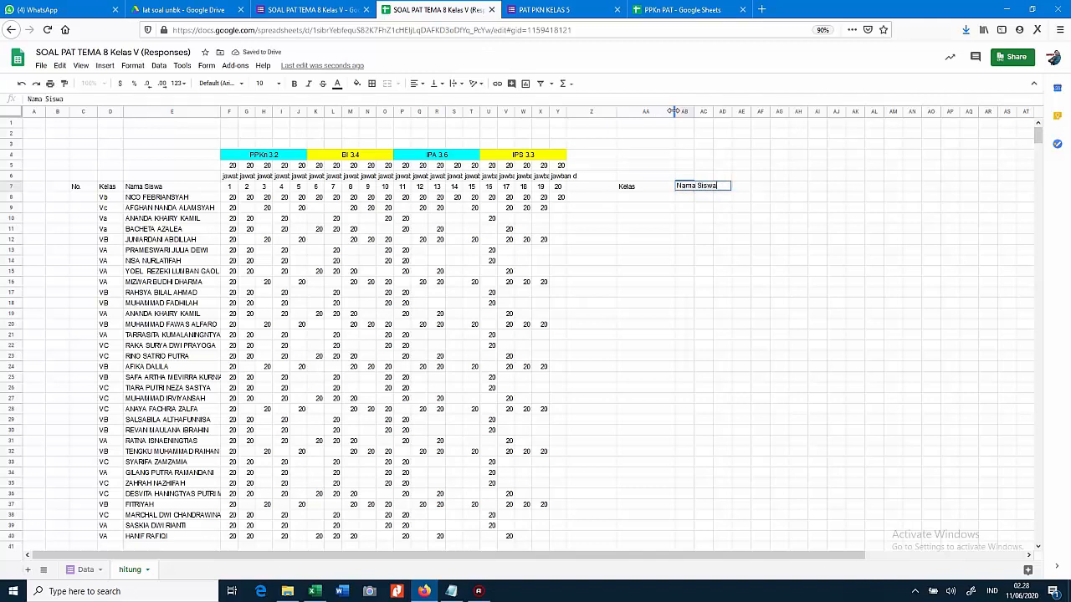
drag(673, 111, 726, 112)
Add subject headers PPKn with 3.2 and BI with 3.4 in AC6:AD7
click(736, 177)
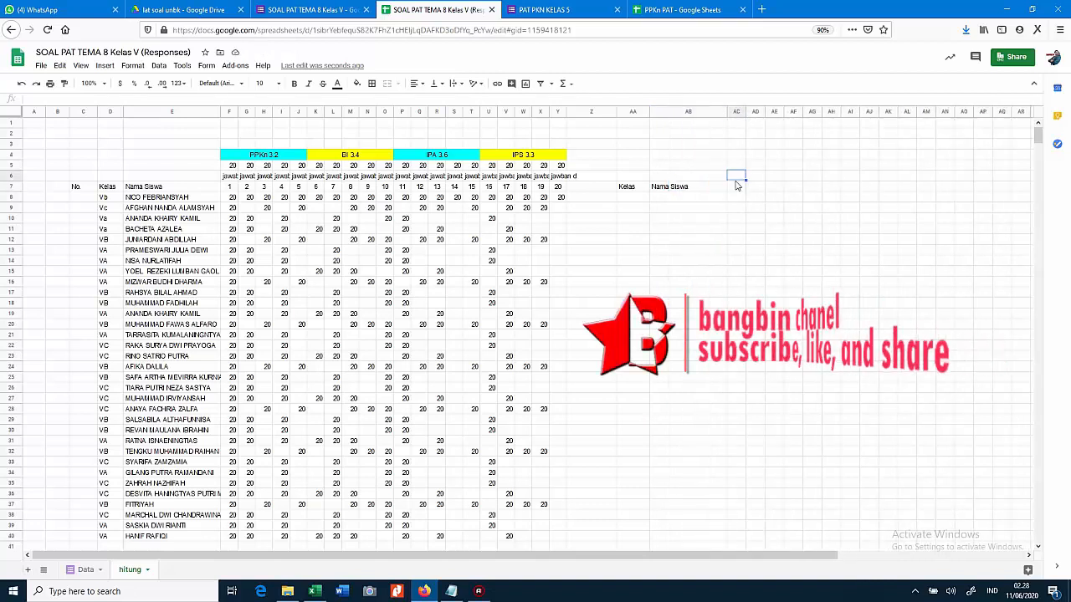
text(PPKn)
key(Return)
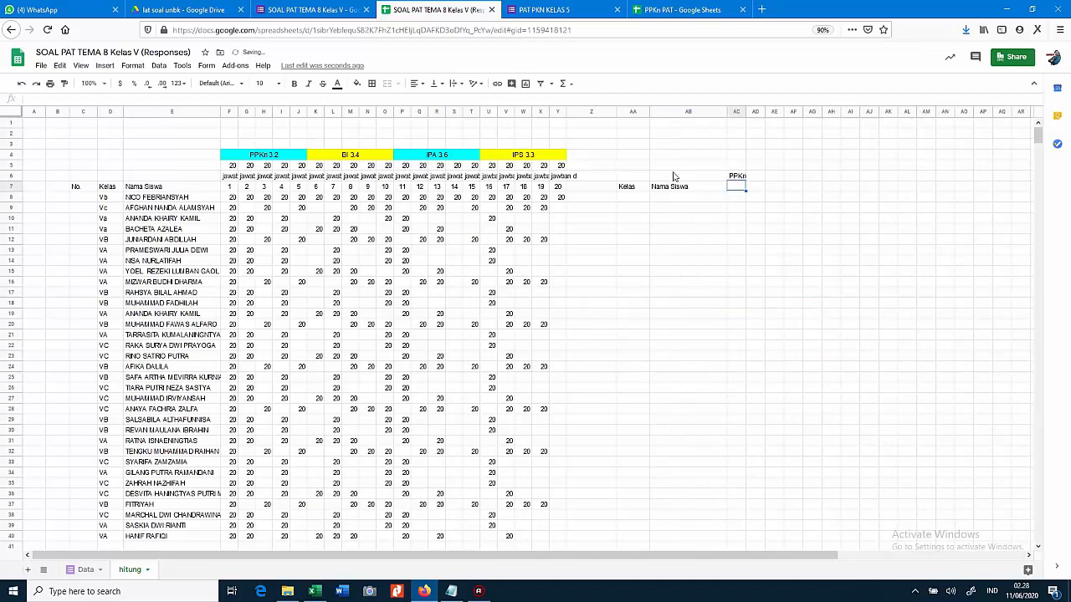
text(3.2)
key(Up)
key(Right)
text(BI)
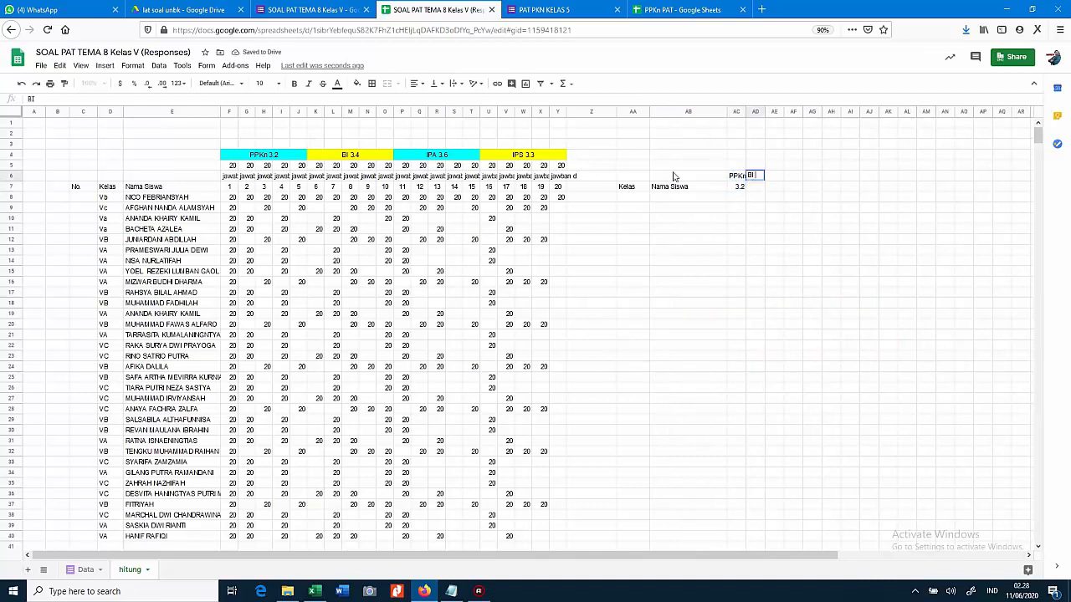
key(Return)
text(3.4)
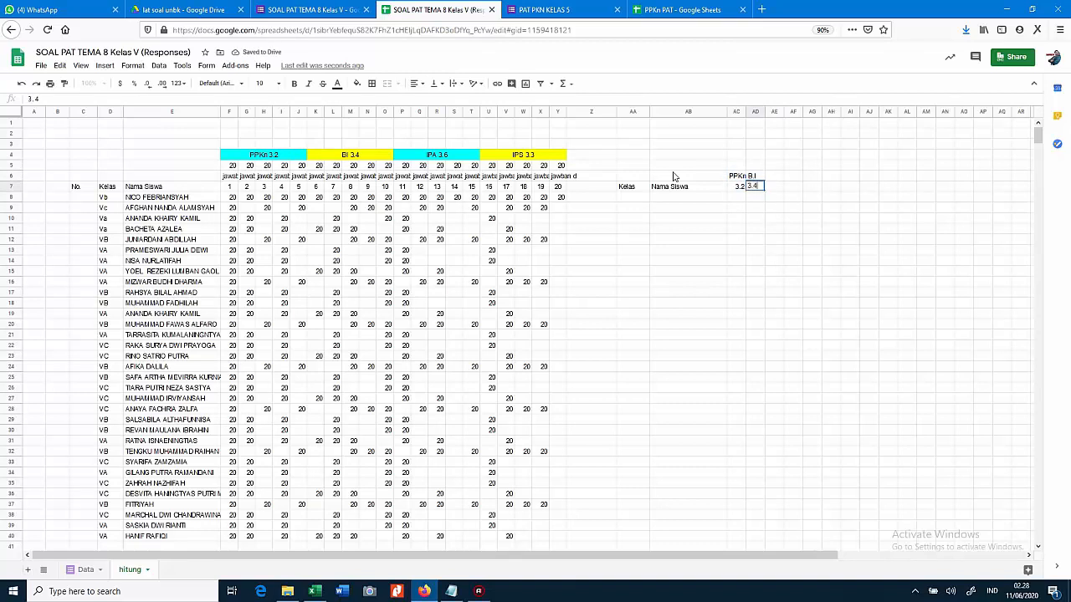
key(Return)
key(Up)
key(Up)
Add subject headers IPA with 3.6 and IPS with 3.3 in AE6:AF7
key(Right)
text(IPA)
key(Return)
text(3.6)
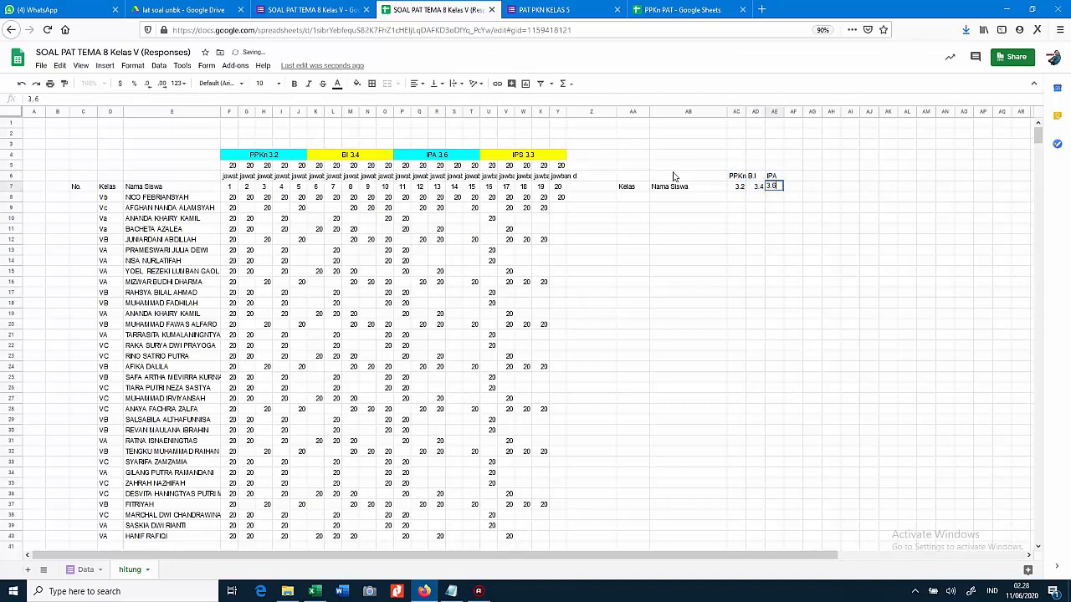
key(Return)
key(Up)
key(Up)
key(Right)
text(IPS)
key(Return)
text(3.3)
key(Return)
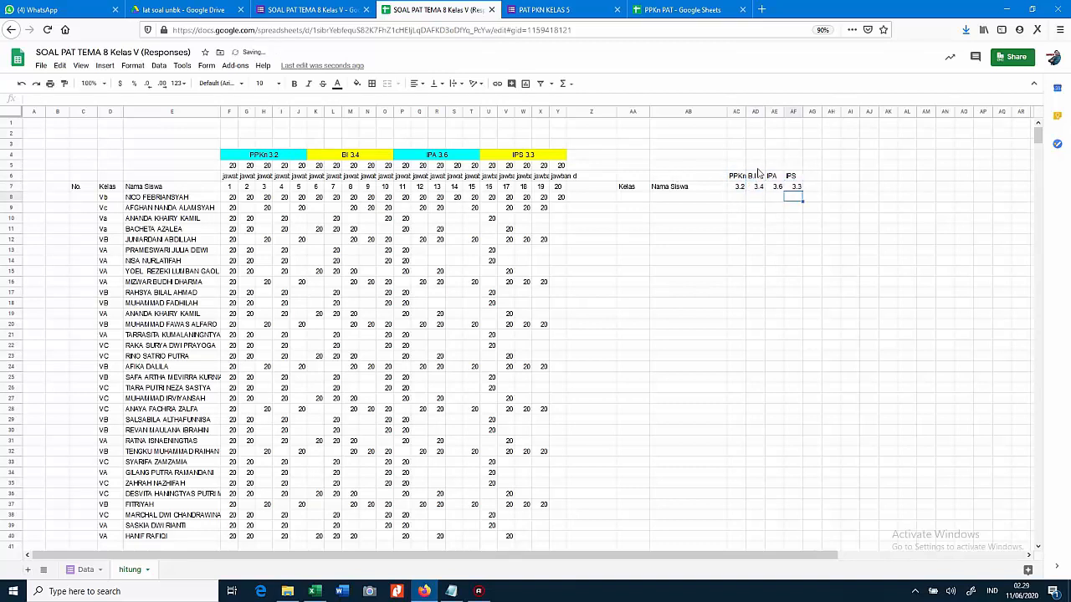
Centre-align columns AC–AF and fine-tune the widths of columns AA and AB
click(736, 111)
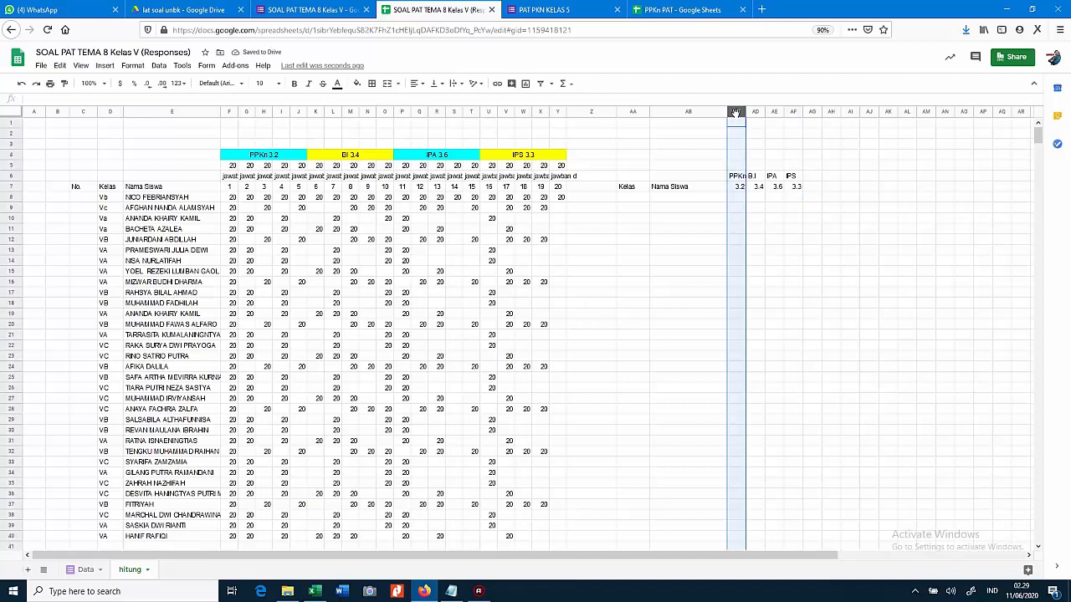
shift+click(792, 111)
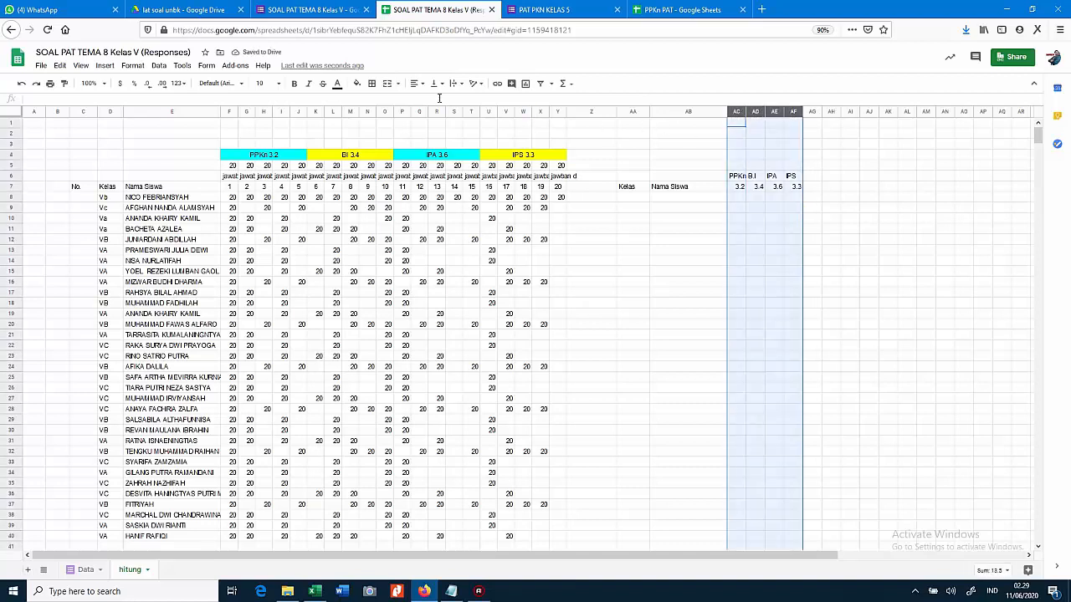
click(416, 84)
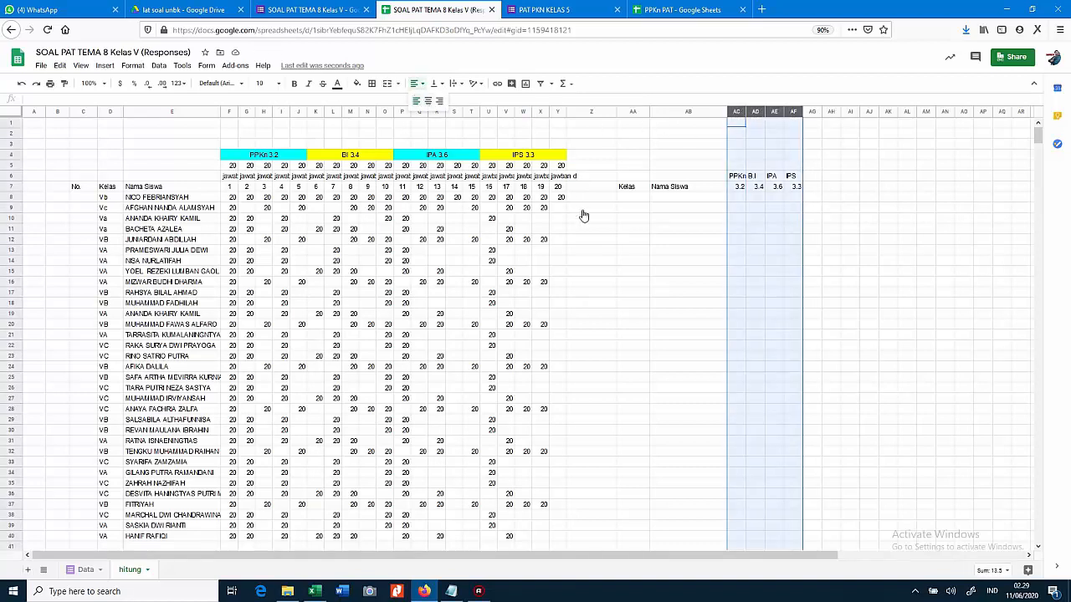
key(ctrl+shift+e)
click(695, 232)
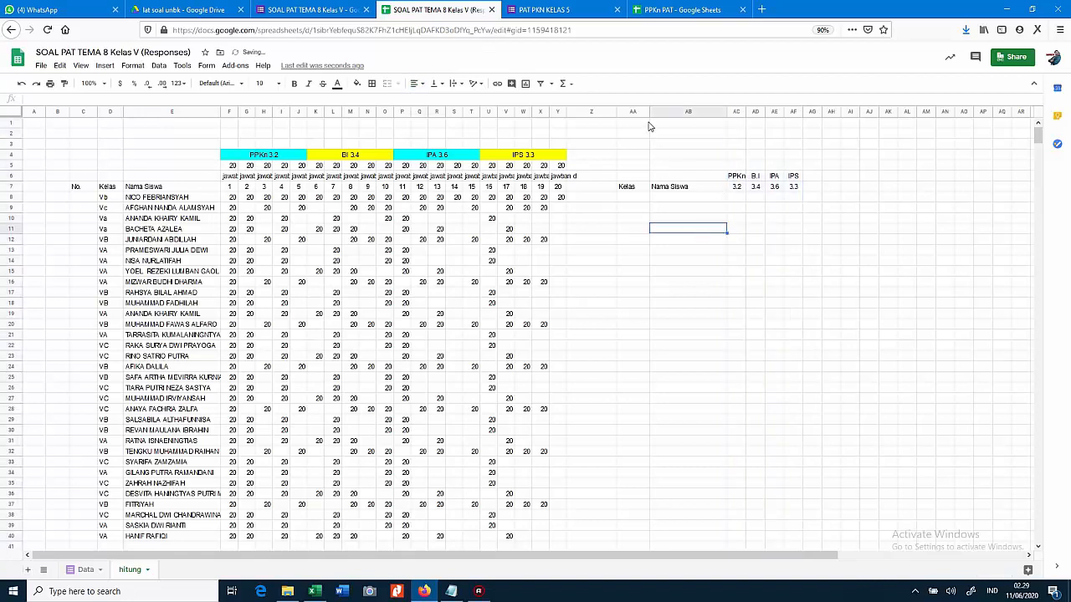
drag(649, 111, 639, 111)
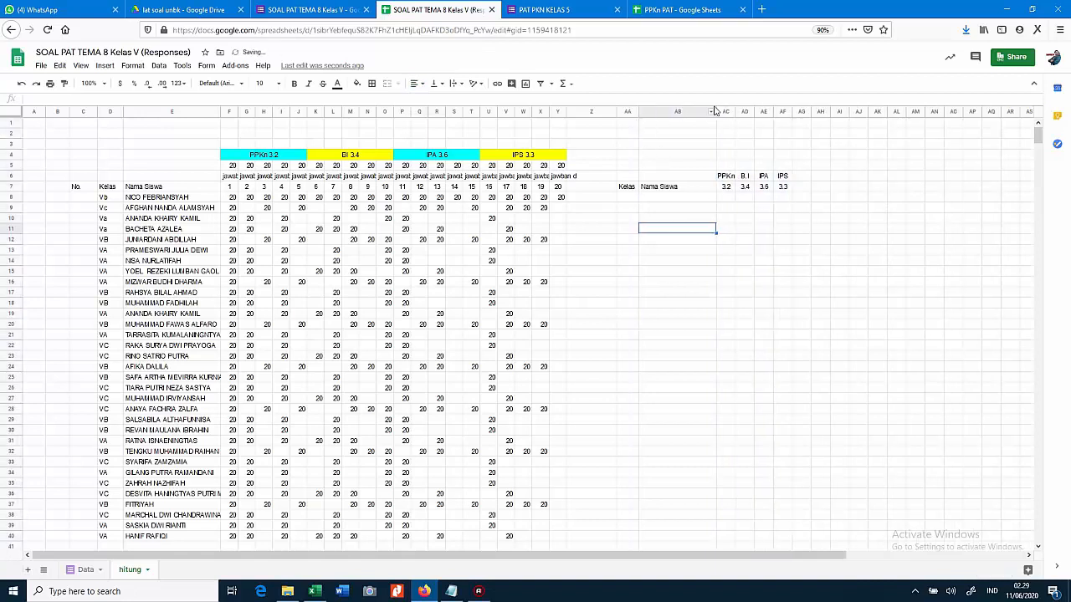
drag(719, 111, 727, 111)
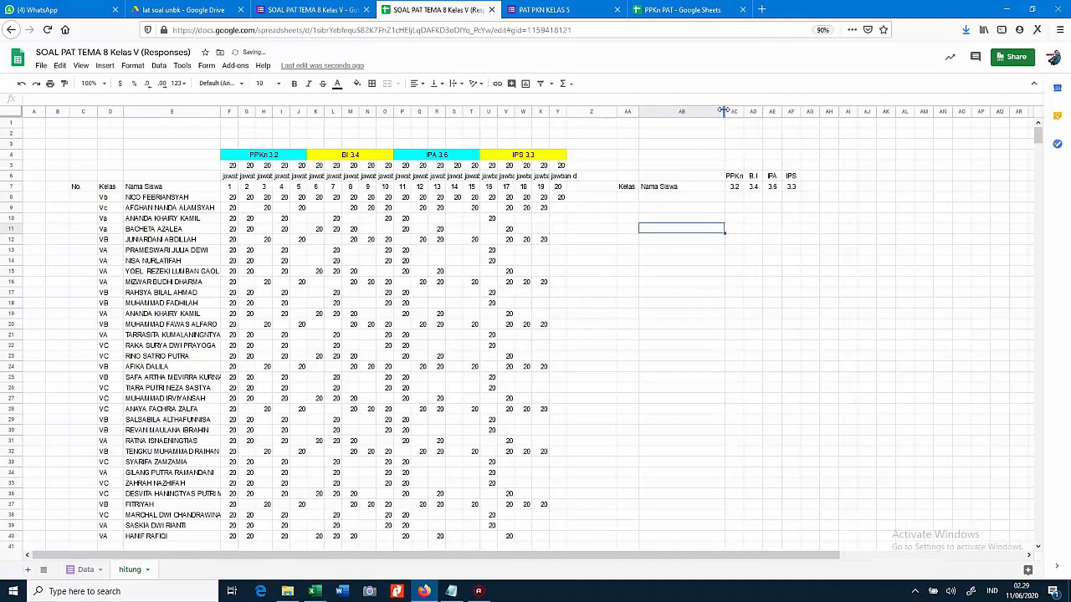
Enter =arrayformula(D8:D) in AA8 to list every student's class
click(633, 202)
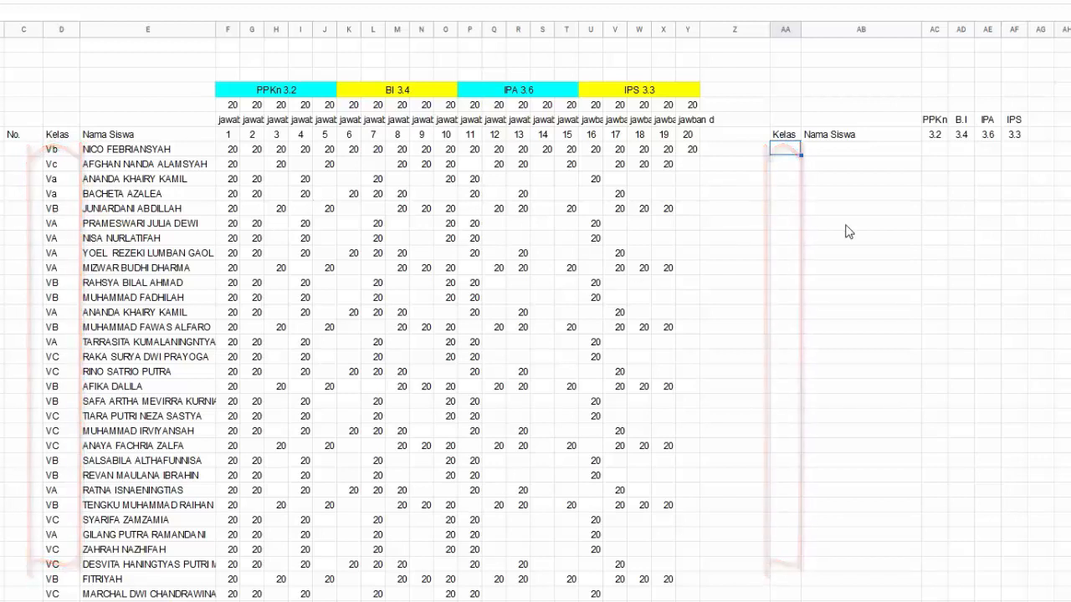
text(=array)
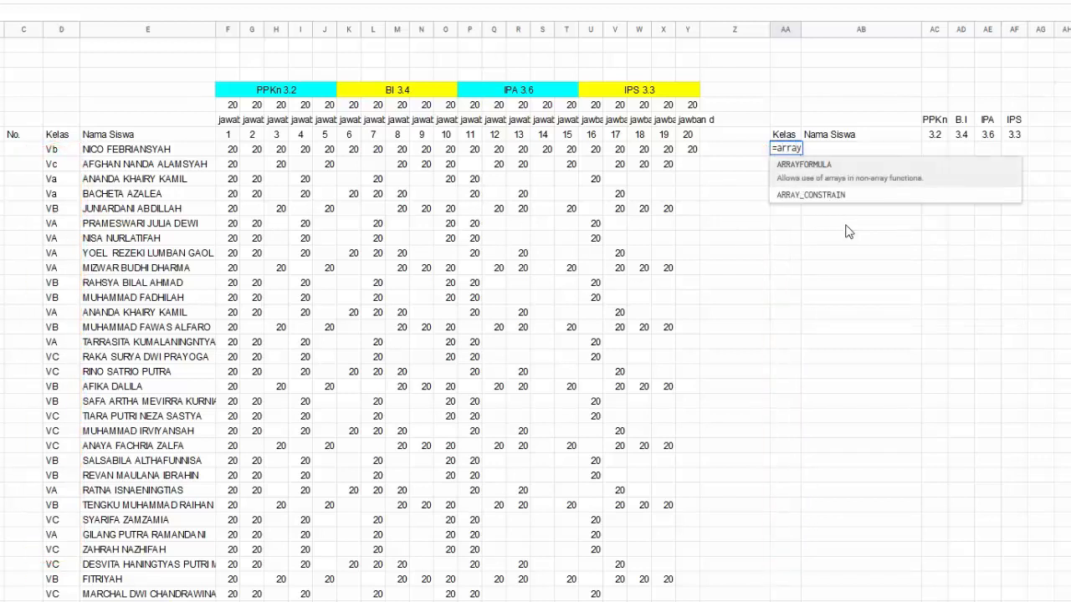
text(formula()
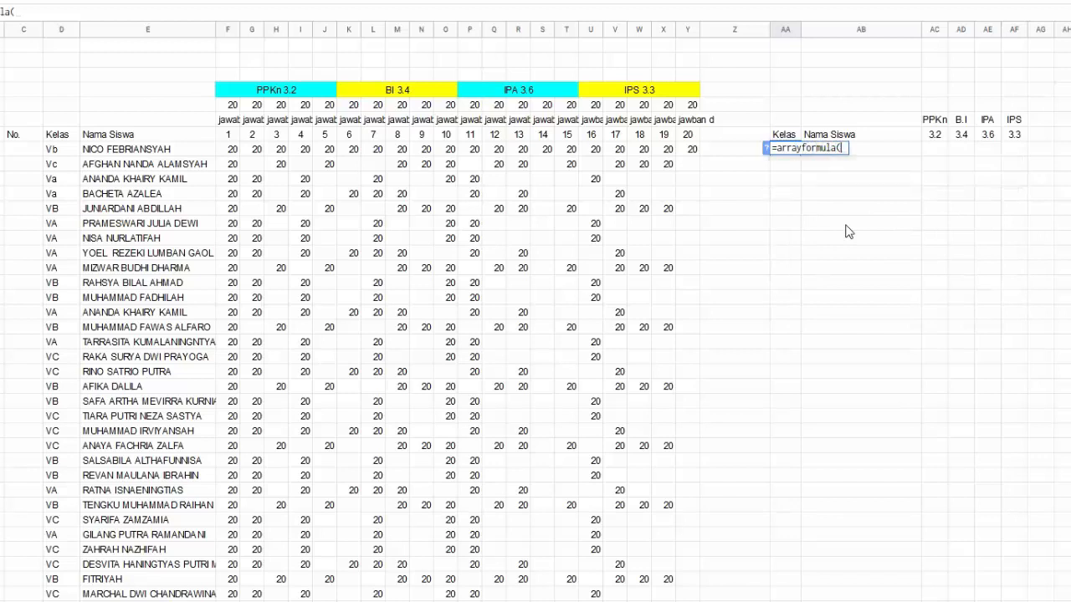
key(Left)
key(Left)
key(Left)
key(Left)
key(Left)
key(Left)
key(Left)
key(Left)
key(Left)
key(Left)
key(Left)
key(Left)
key(Left)
key(Left)
key(Left)
key(Left)
key(Left)
key(Left)
key(Left)
key(Left)
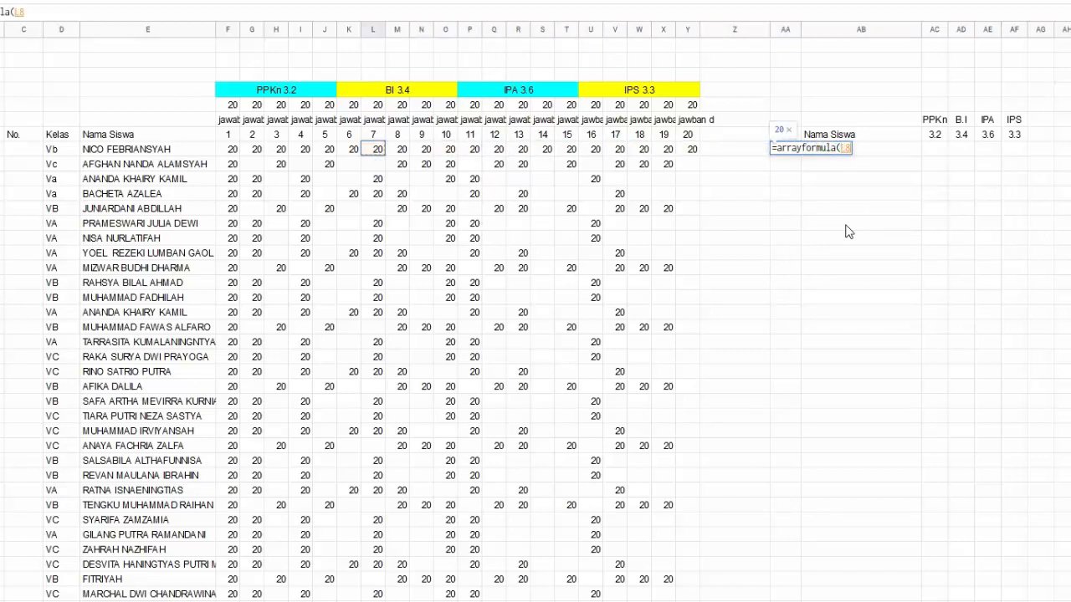
key(Left)
key(Left)
key(Left)
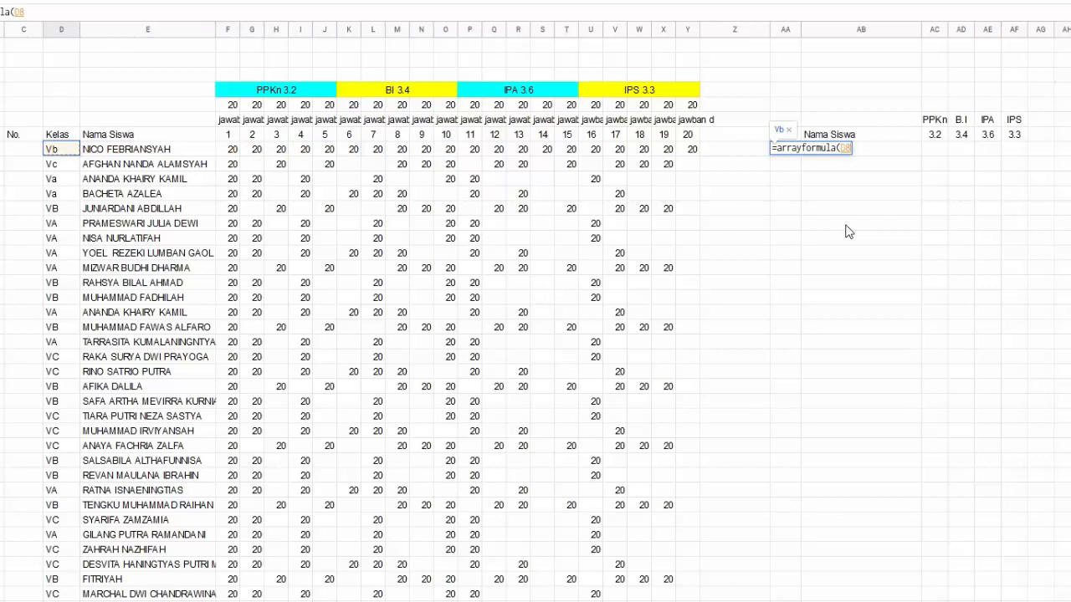
text(:D)
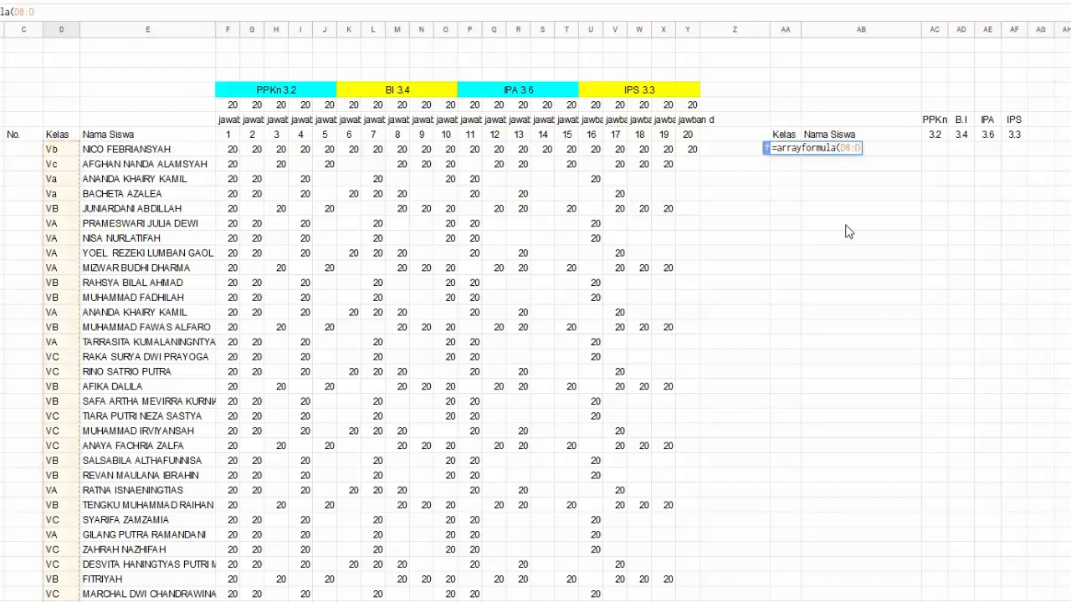
key(Return)
key(Up)
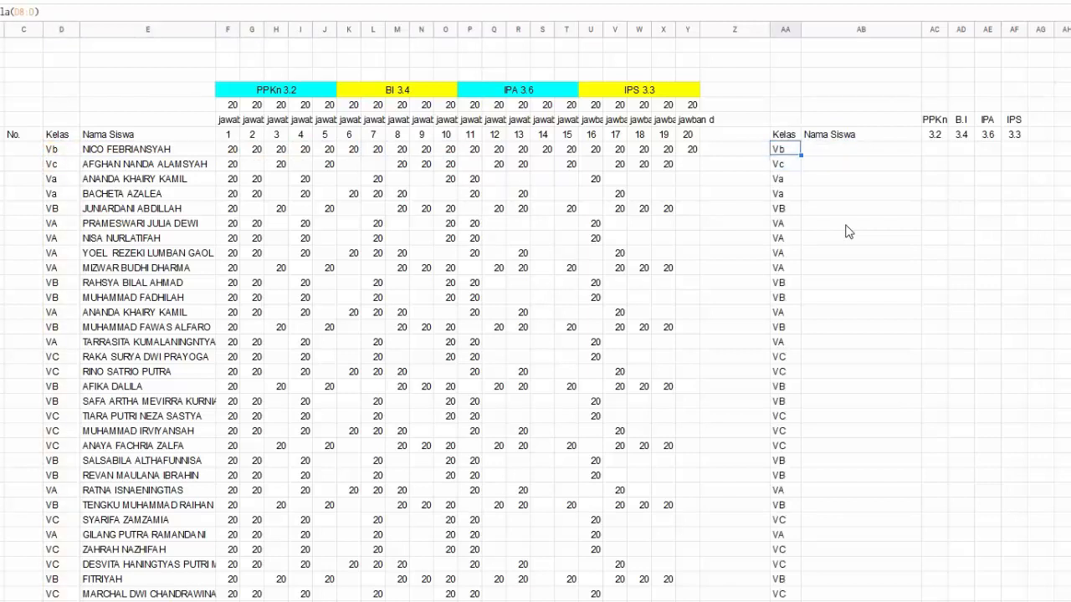
Copy AA8 into AB8 so it becomes =arrayformula(E8:E) for student names
key(Right)
key(Left)
key(ctrl+c)
key(Right)
key(ctrl+v)
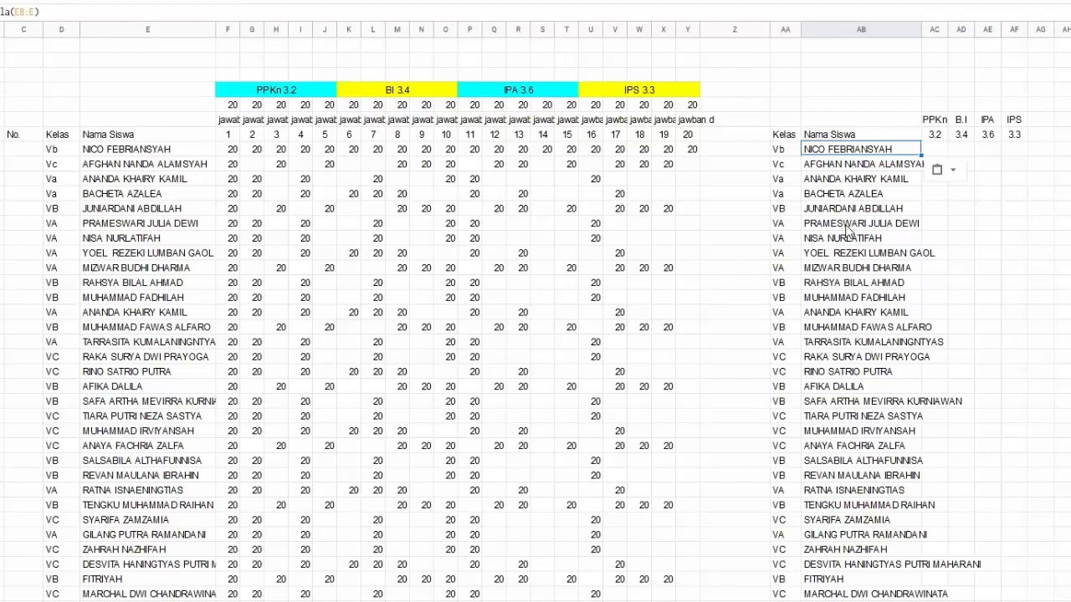
key(Right)
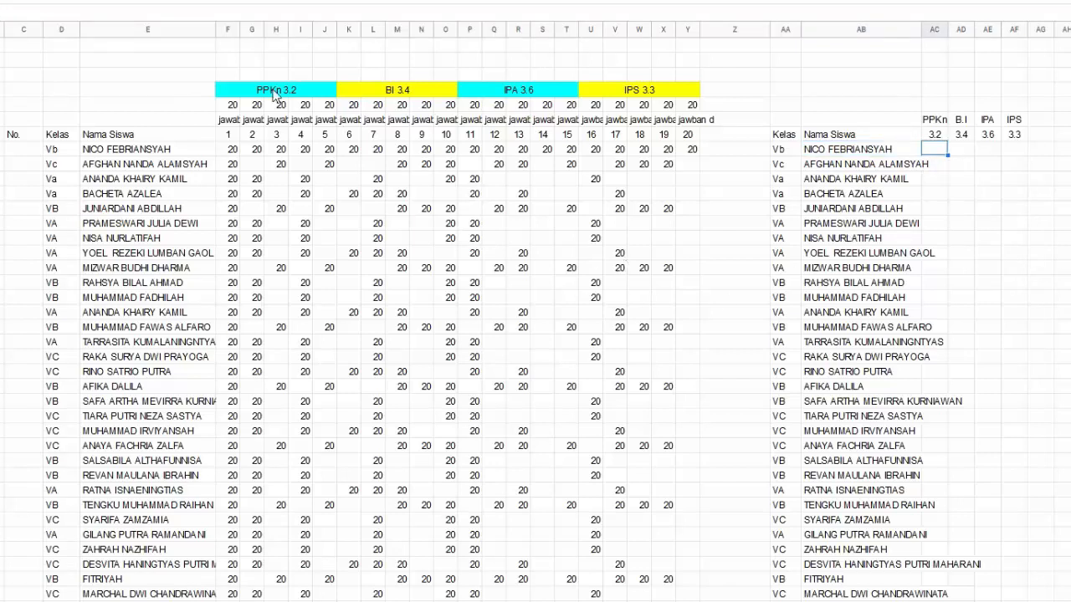
Widen column AB so the longest student names fit fully
drag(274, 94, 285, 198)
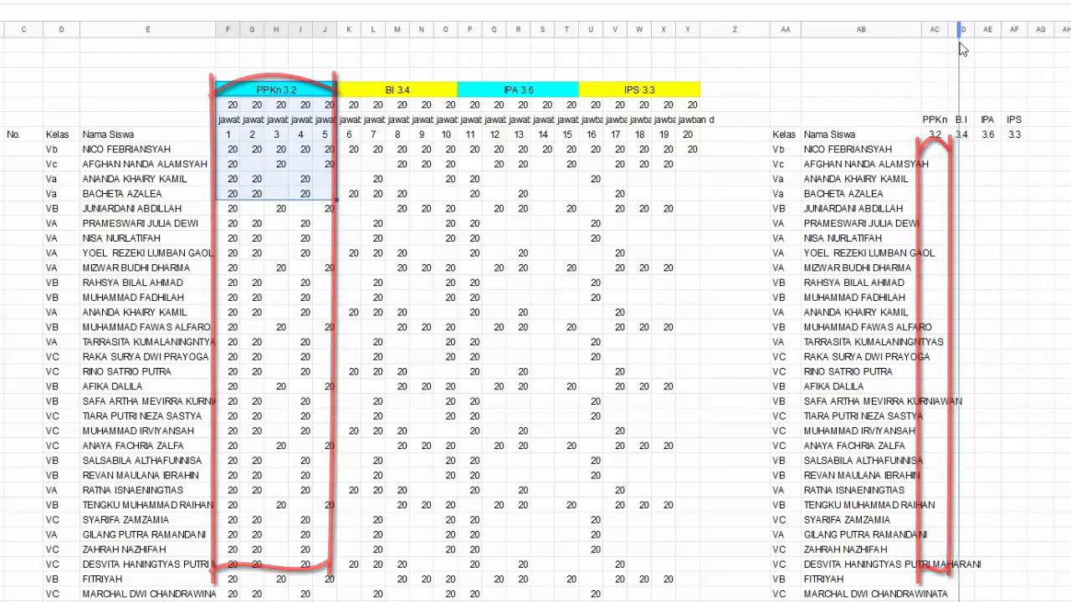
drag(959, 43, 914, 57)
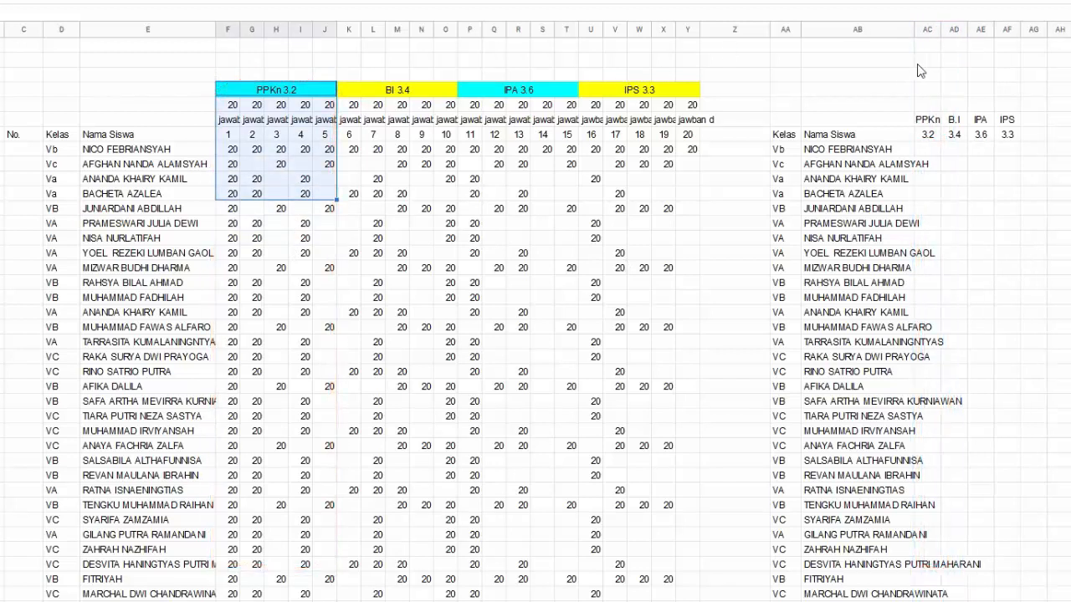
click(929, 150)
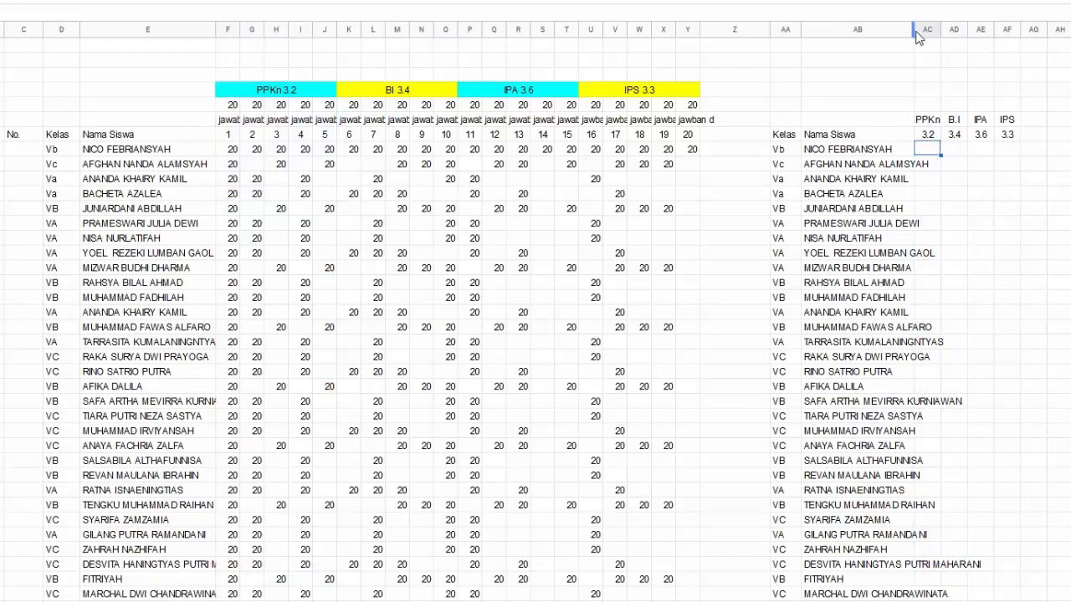
drag(941, 34, 983, 52)
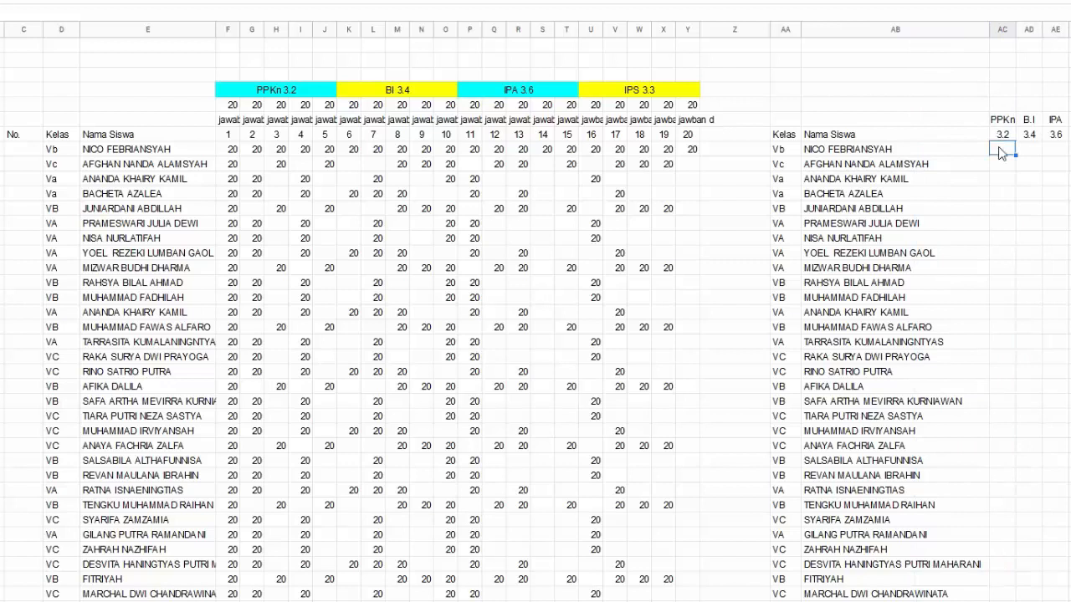
Start AC8's formula as =arrayformula( with a reference to F8
text(=)
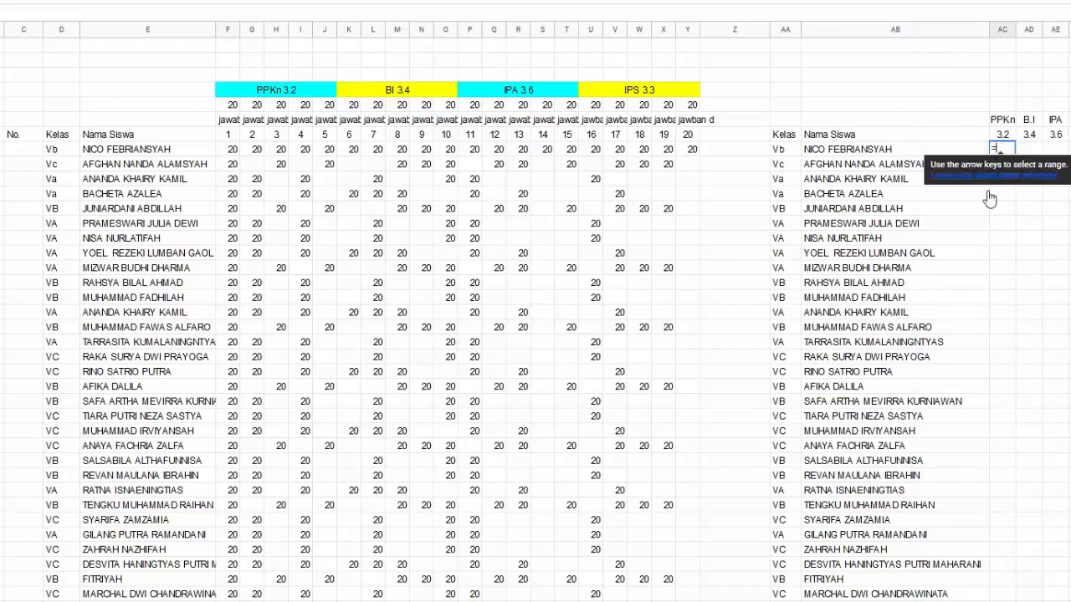
text(ar)
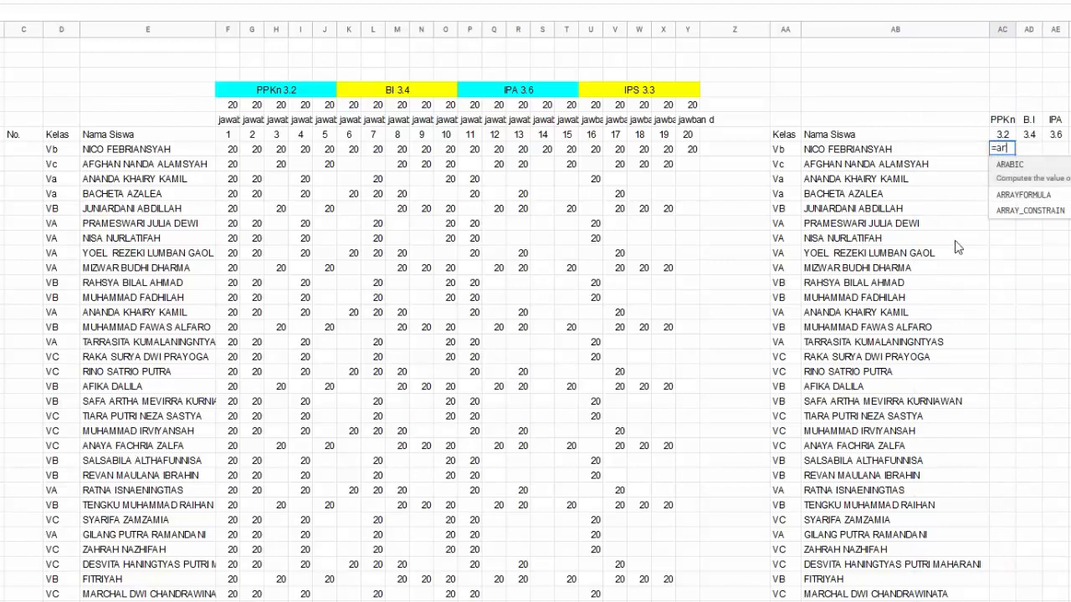
text(rayformula)
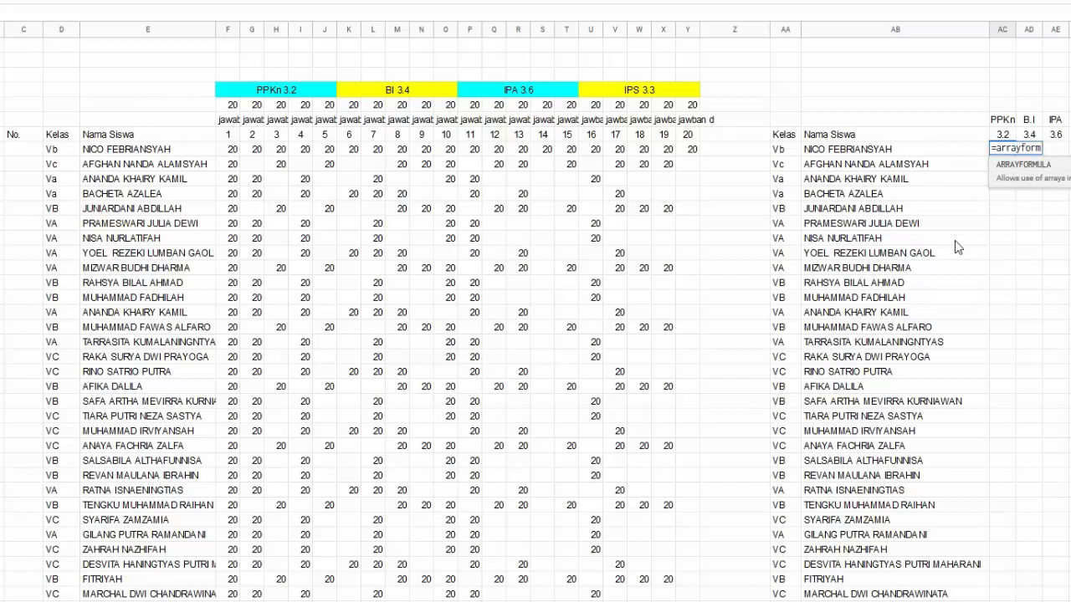
text(()
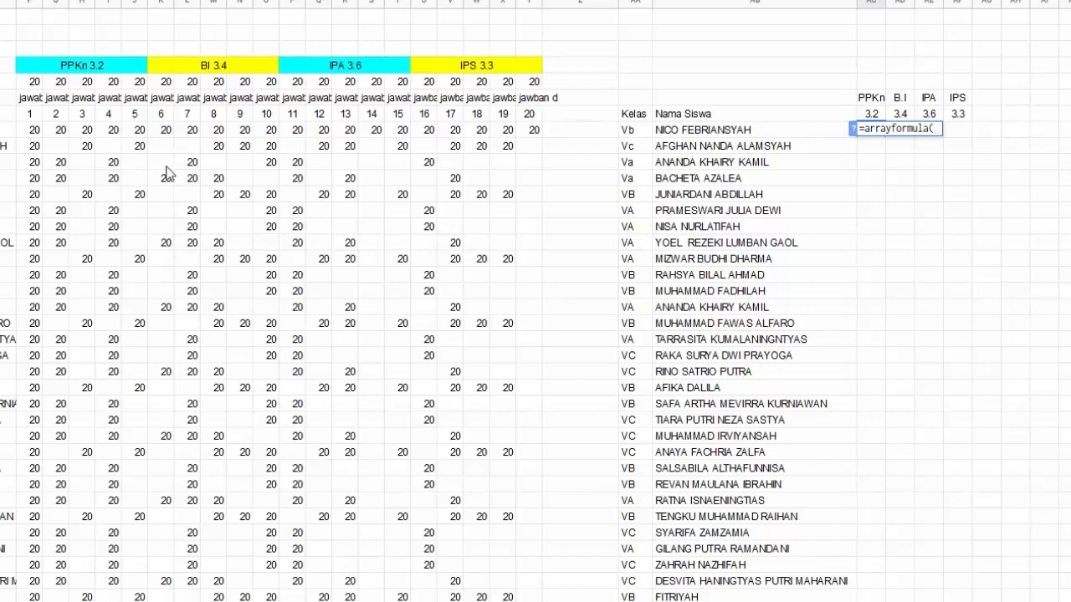
click(38, 133)
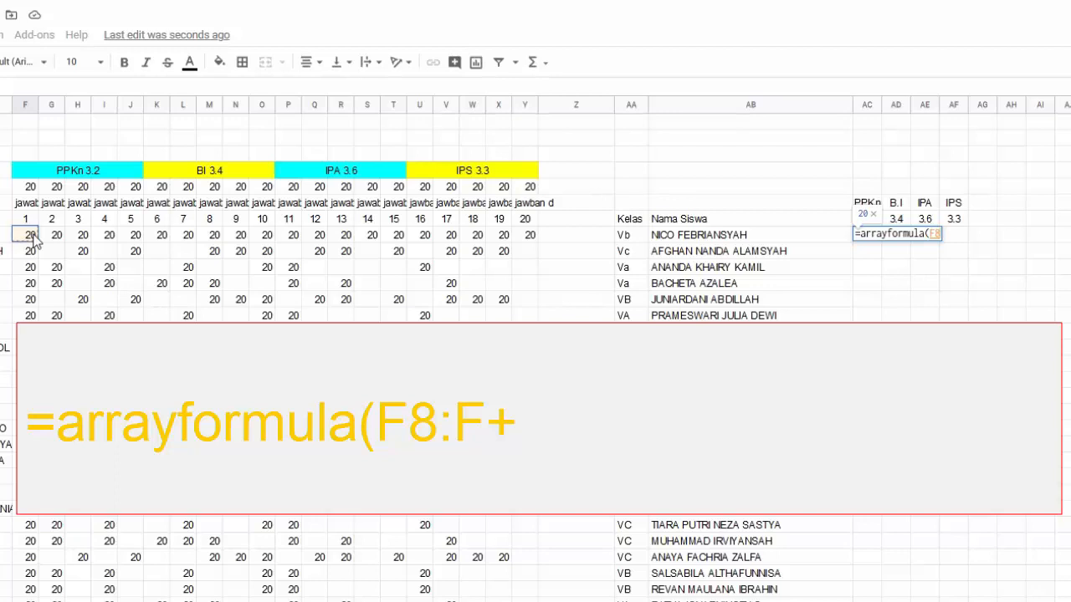
Complete AC8 as =arrayformula(F8:F+G8:G+H8:H+I8:I+J8:J) to total PPKn scores
text(:F)
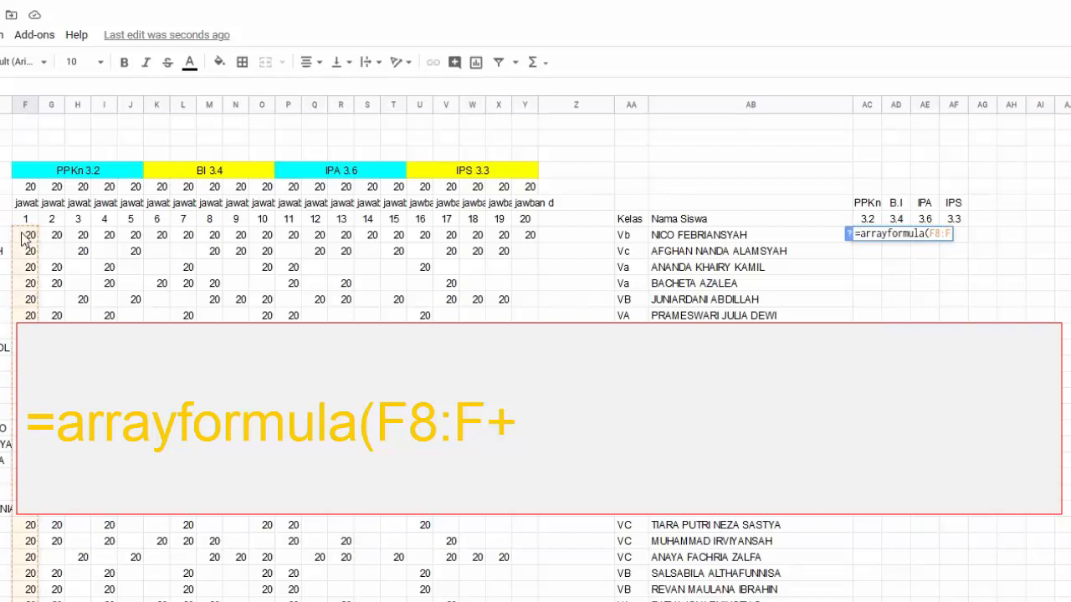
text(+)
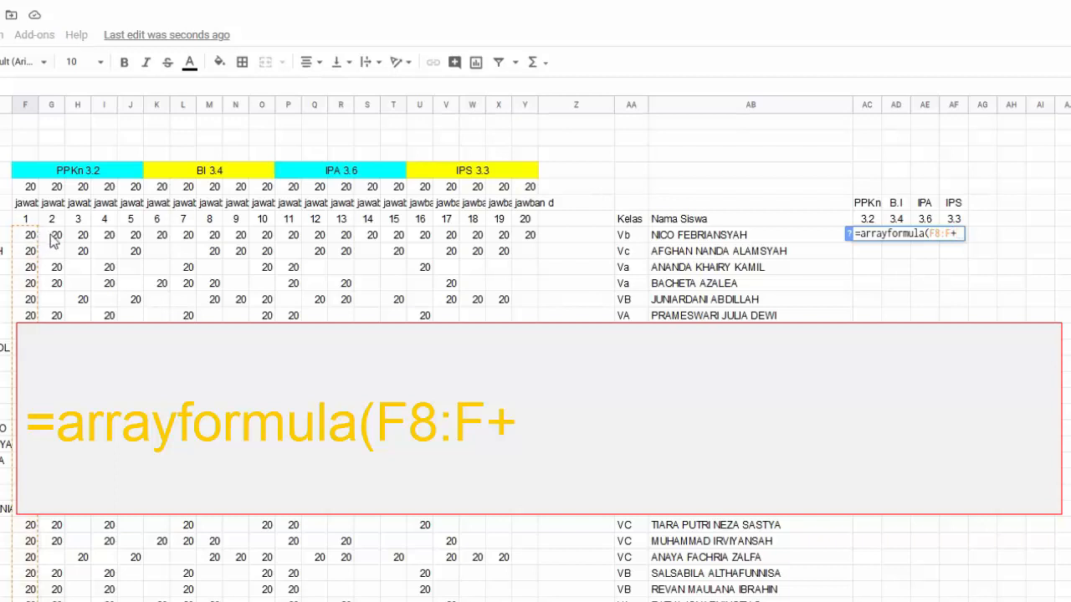
click(52, 237)
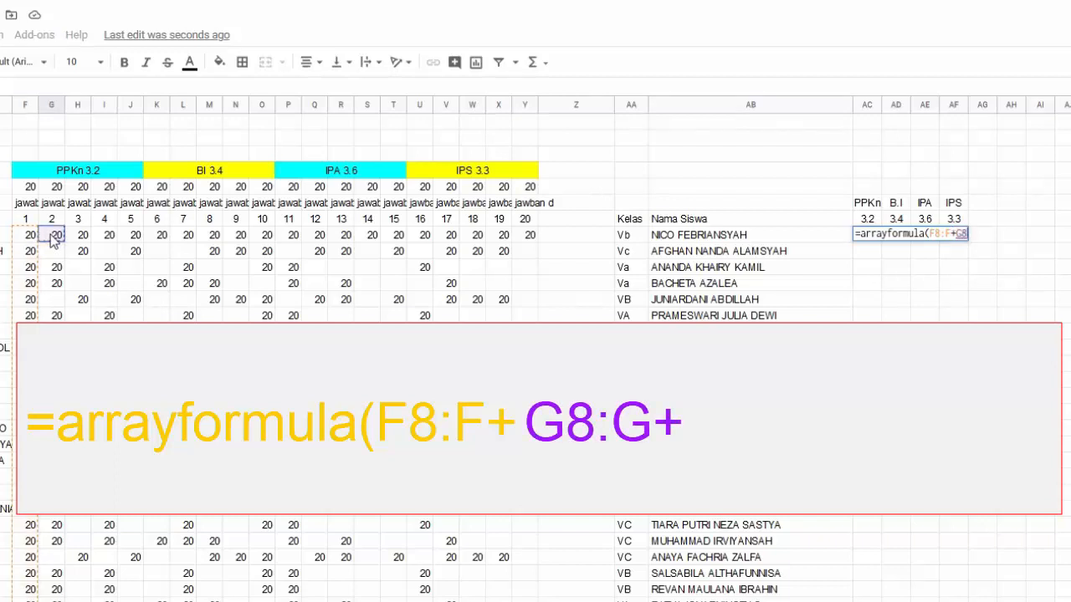
text(:)
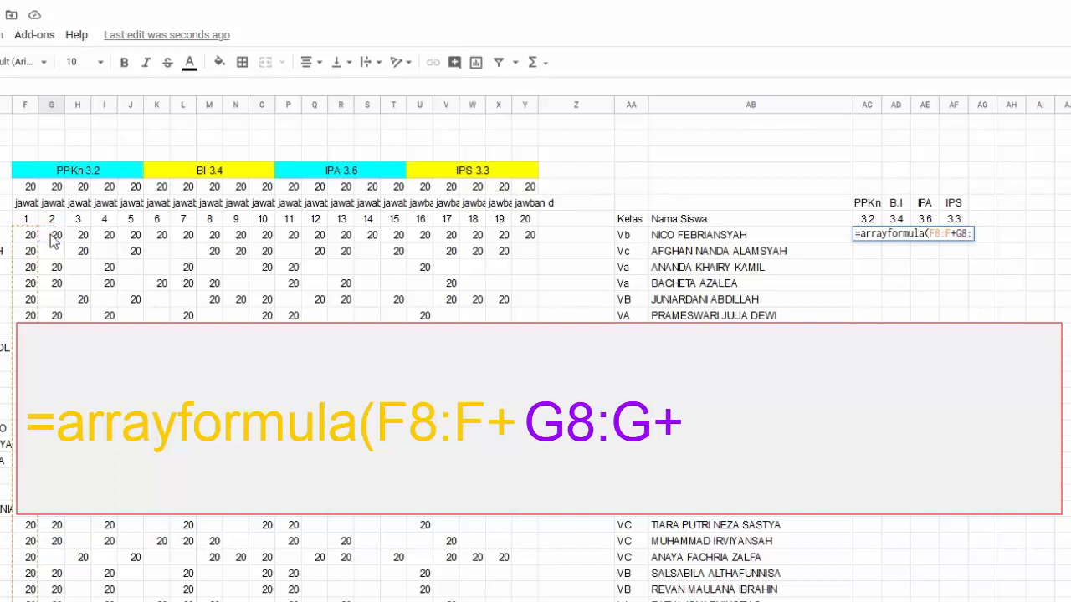
text(G)
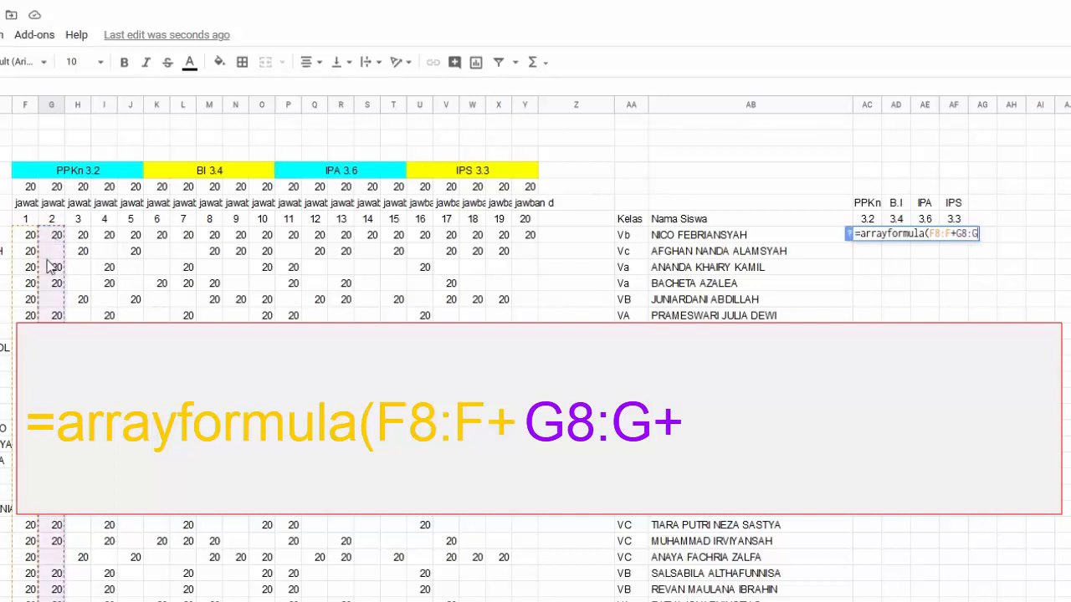
text(+)
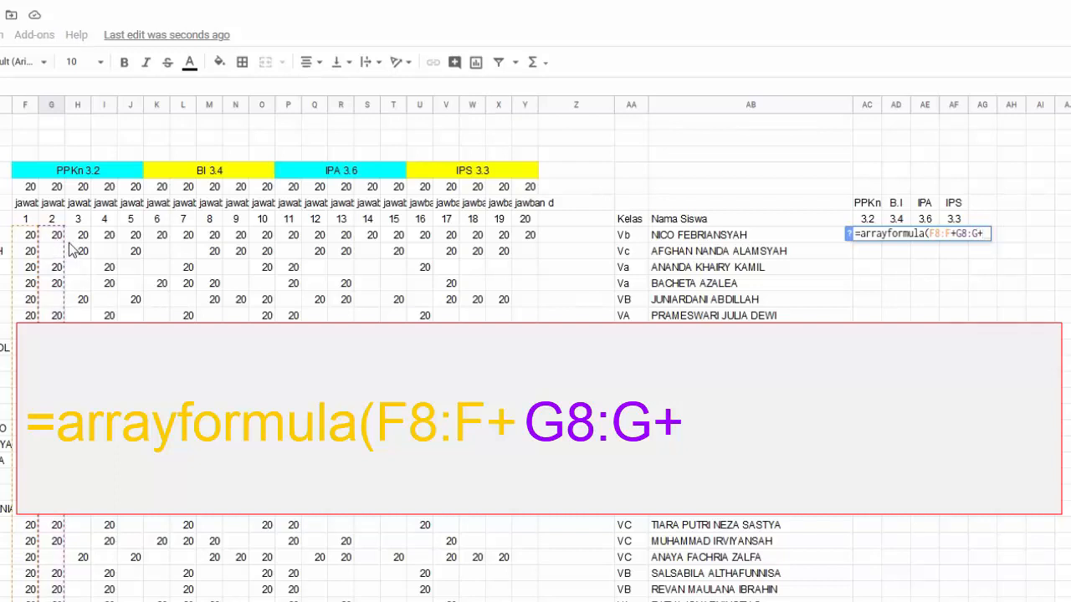
click(81, 238)
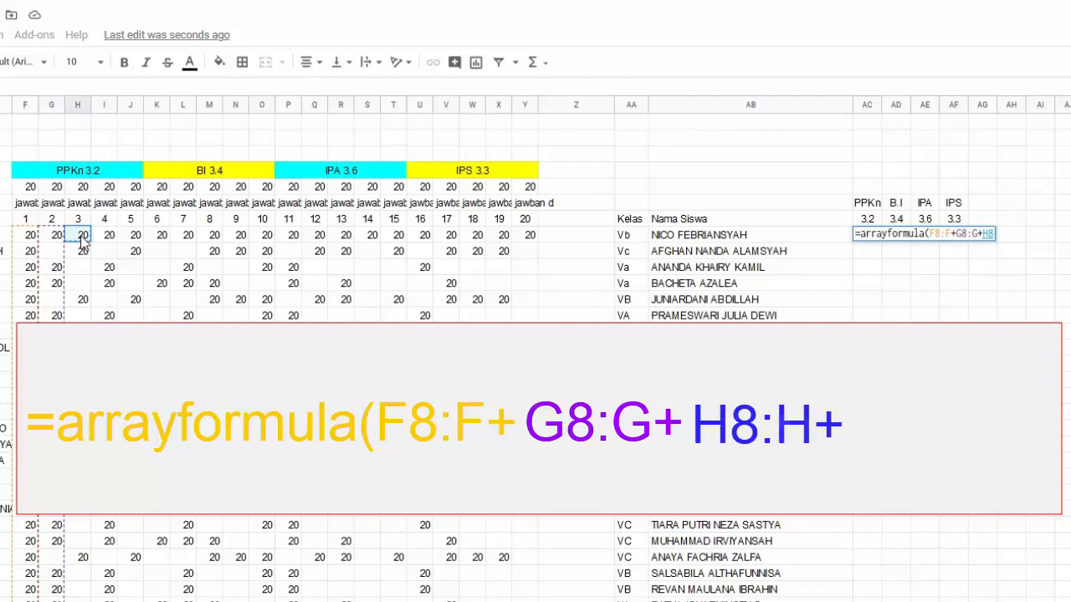
text(:H)
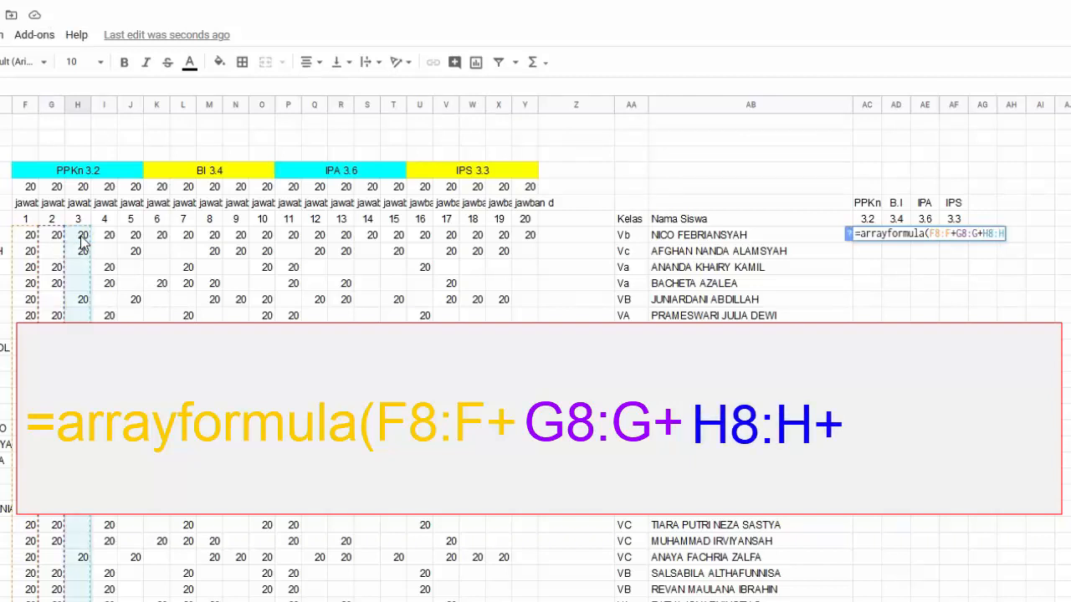
text(+)
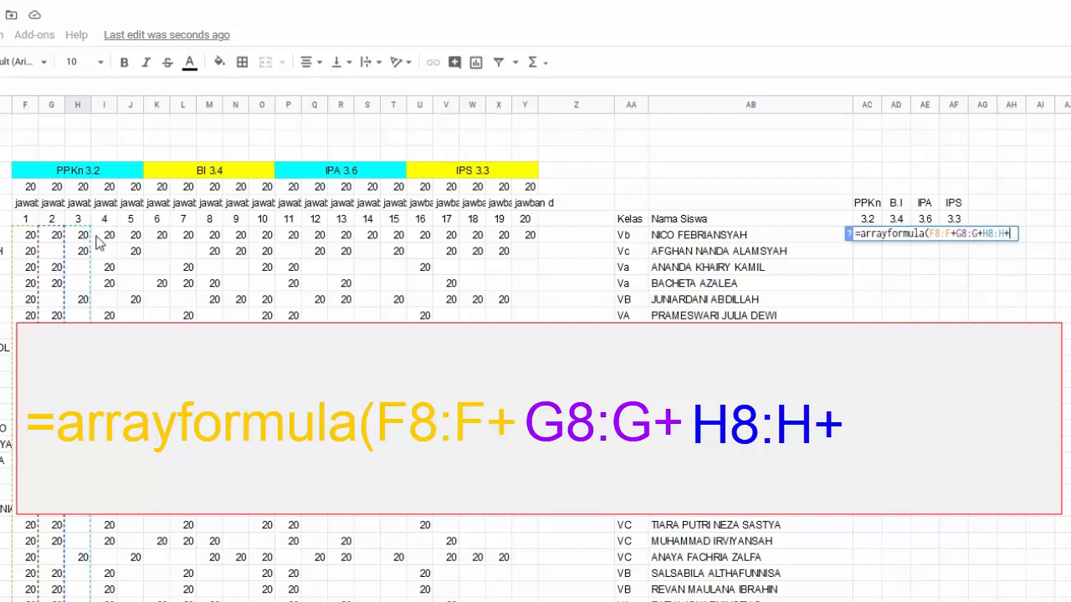
click(107, 238)
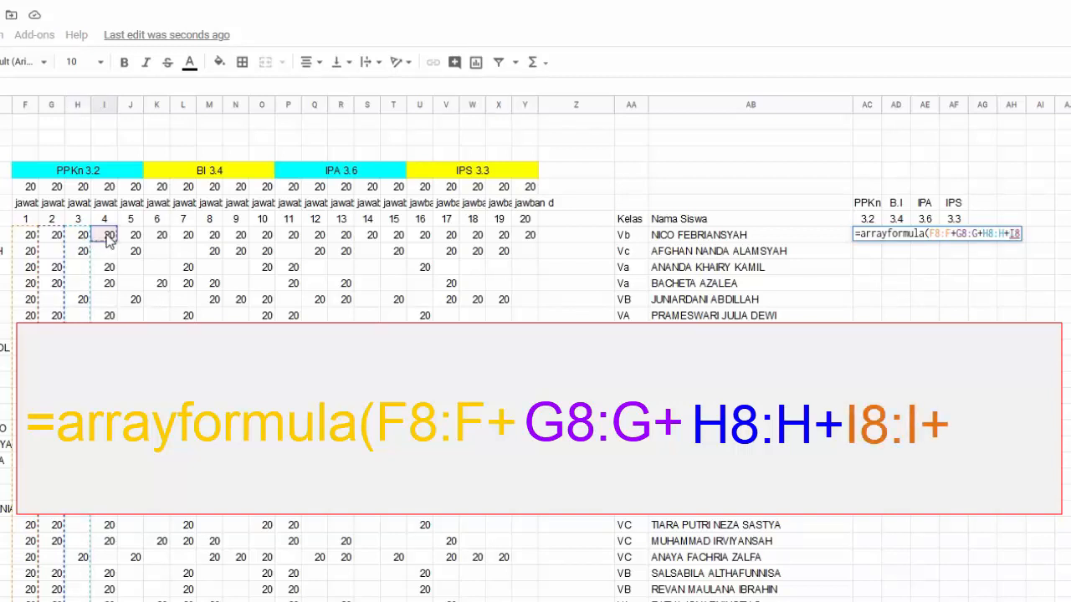
text(:I)
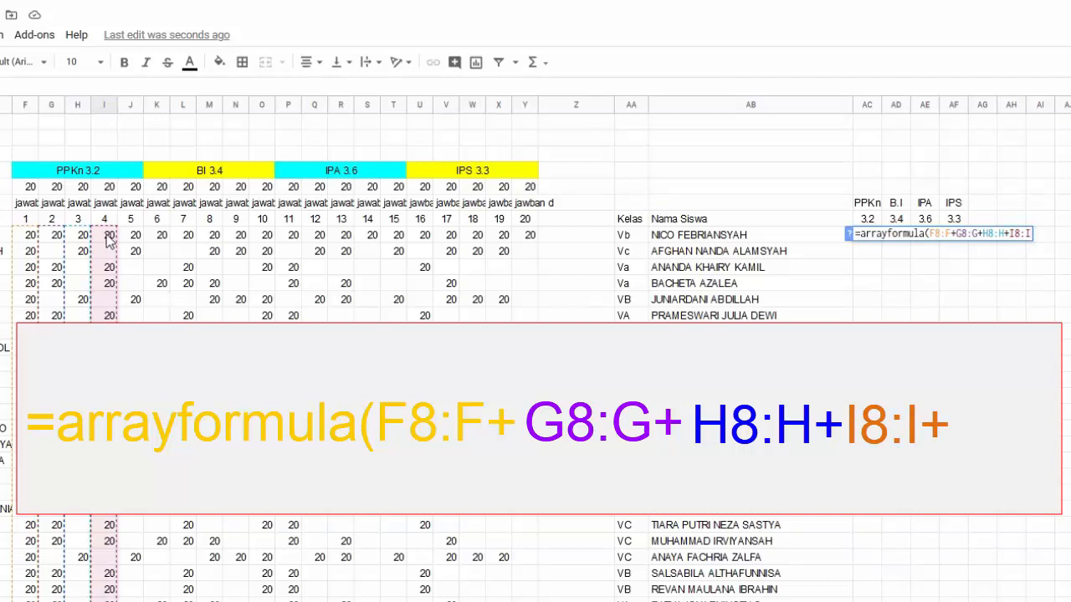
text(+)
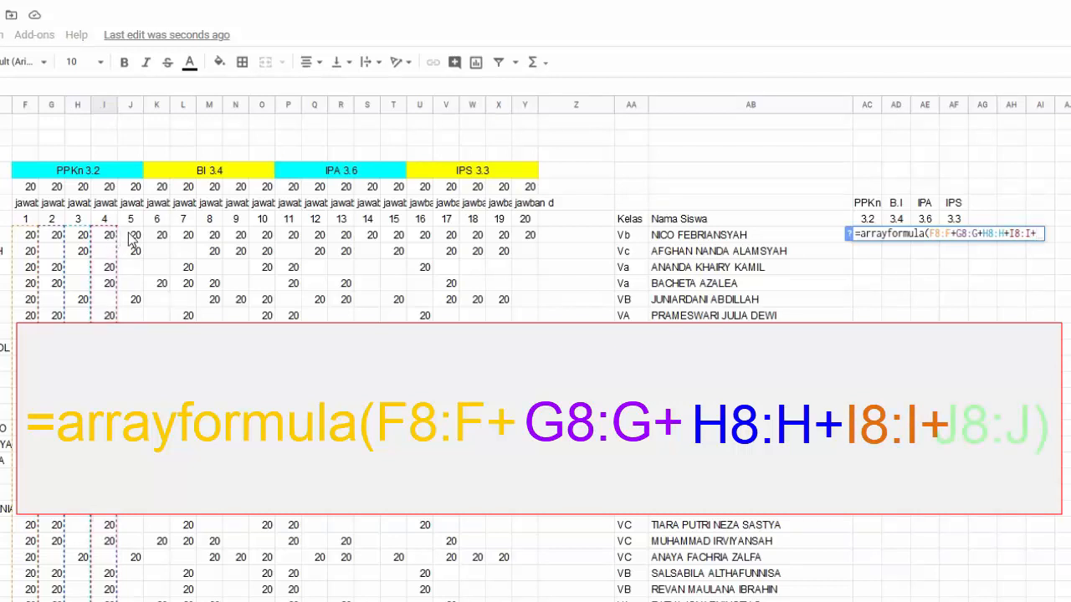
click(132, 236)
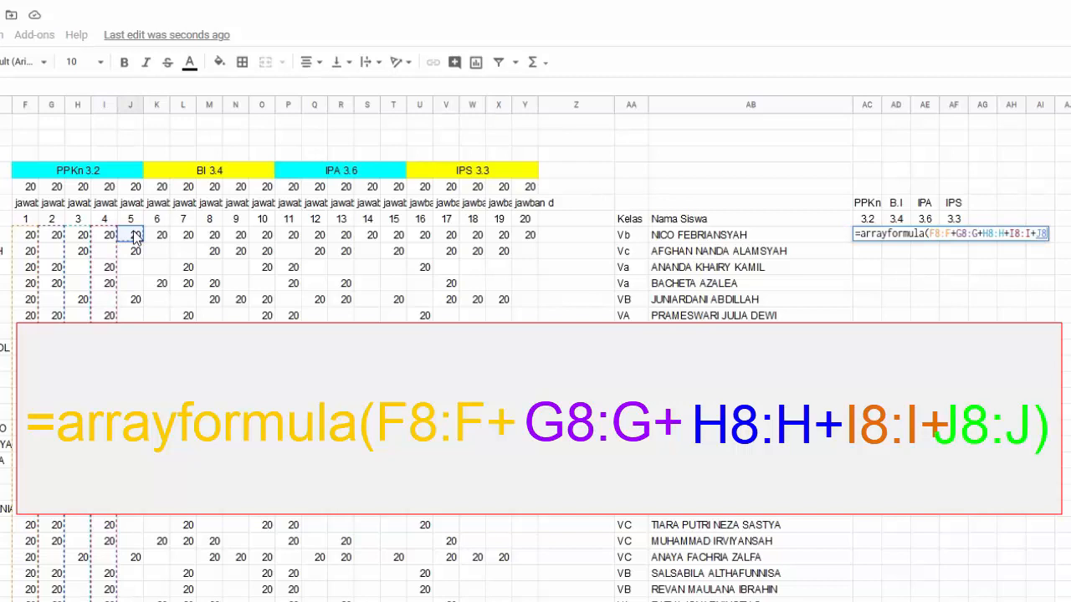
text(:J)
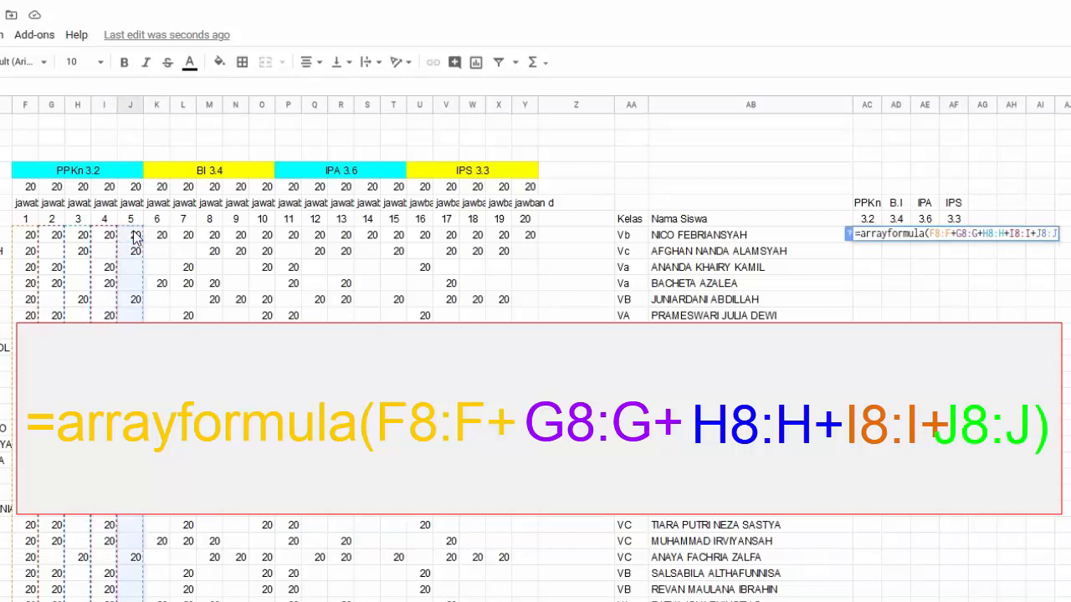
key(Return)
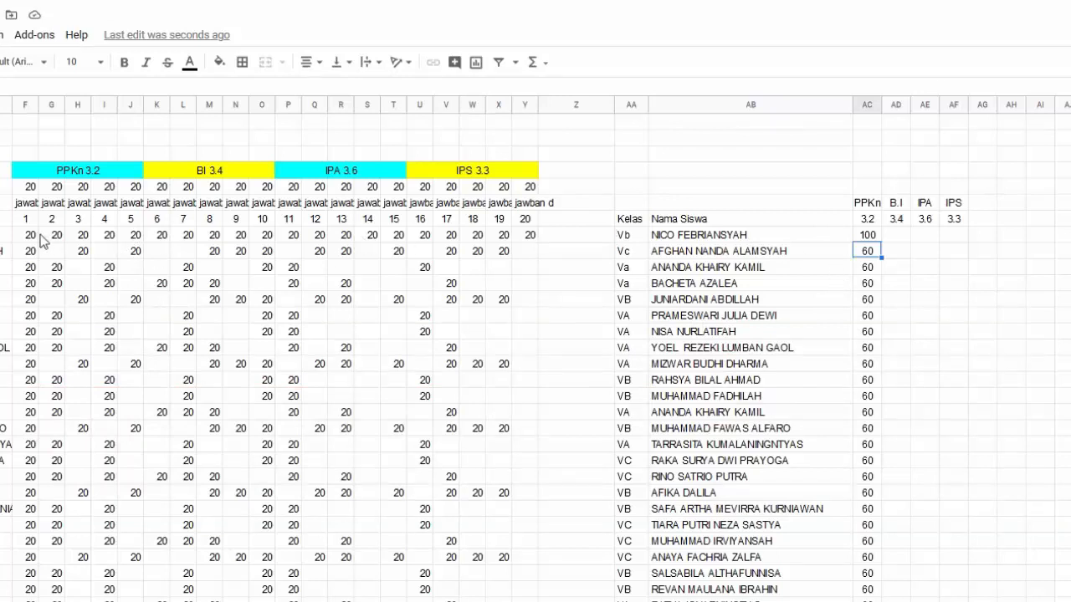
drag(32, 238, 123, 240)
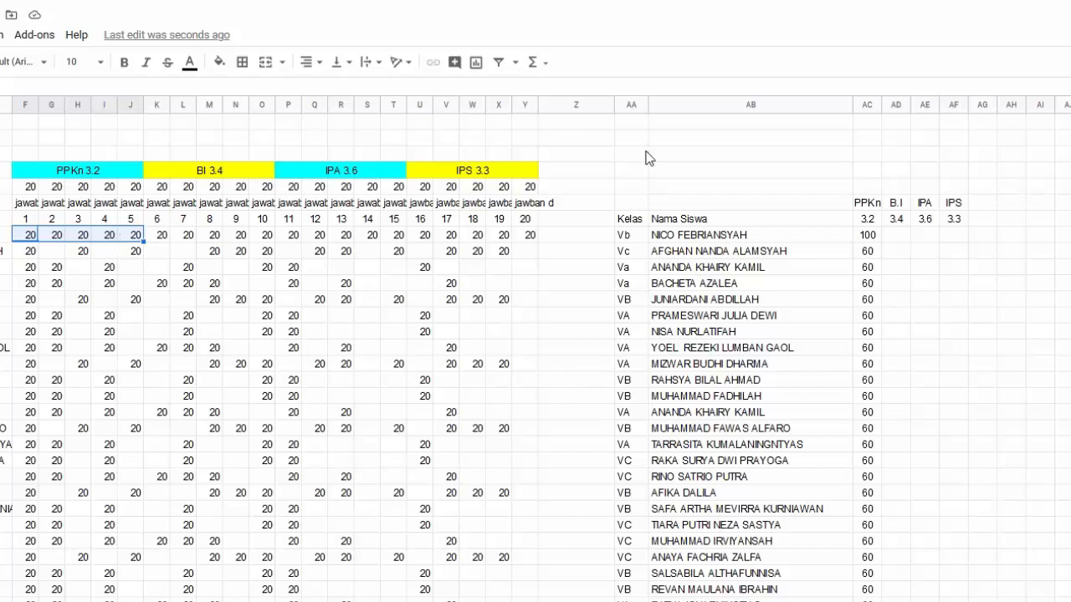
click(891, 234)
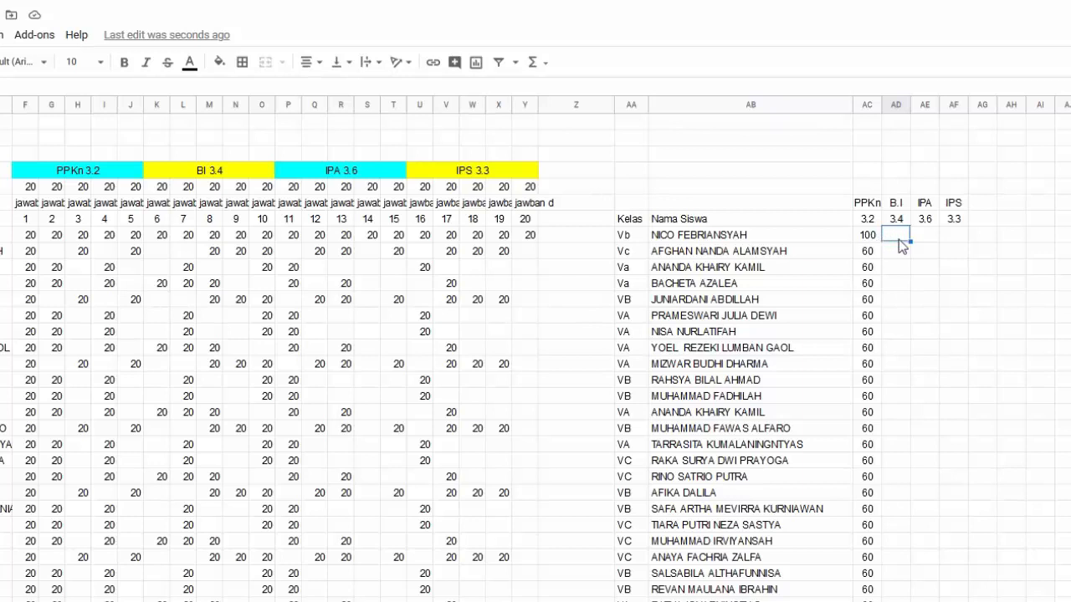
Enter =arrayformula(K8:K+L8:L+M8:M+N8:N+O8:O) in AD8 to total BI scores
text(=arra)
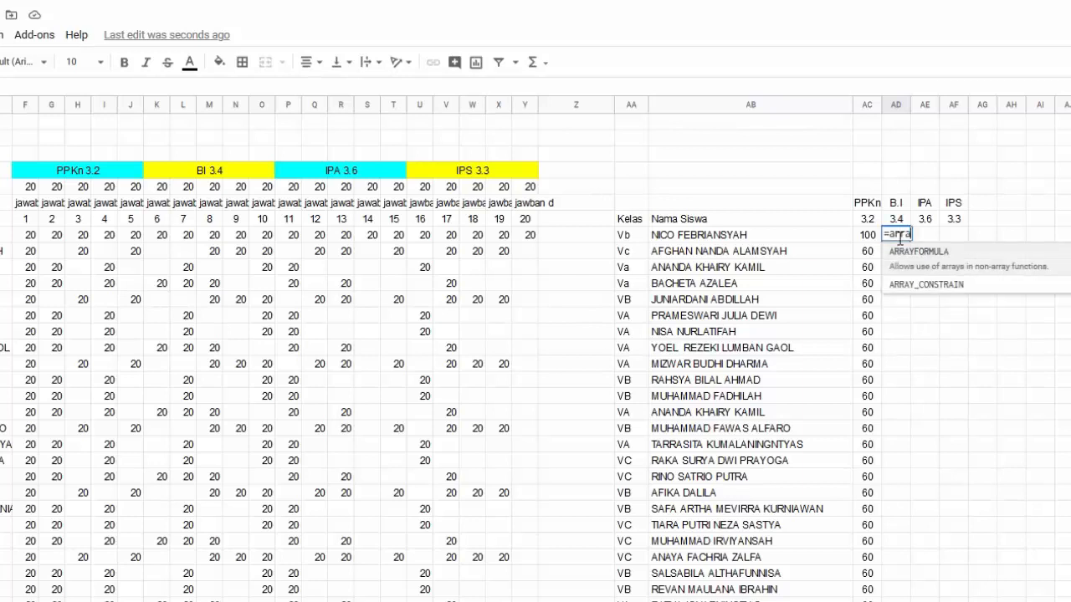
text(yformula()
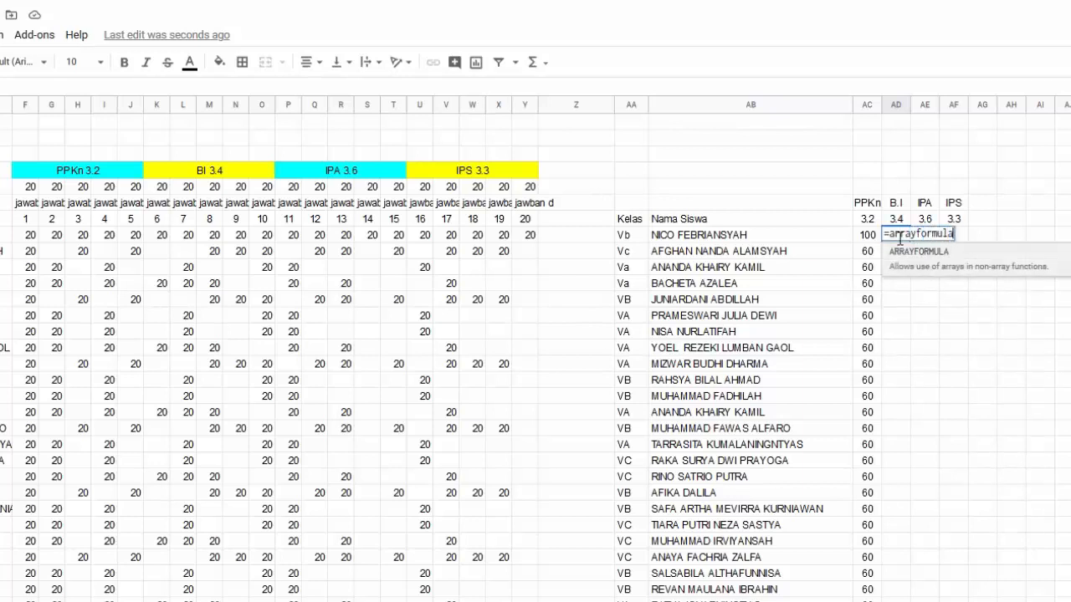
click(162, 238)
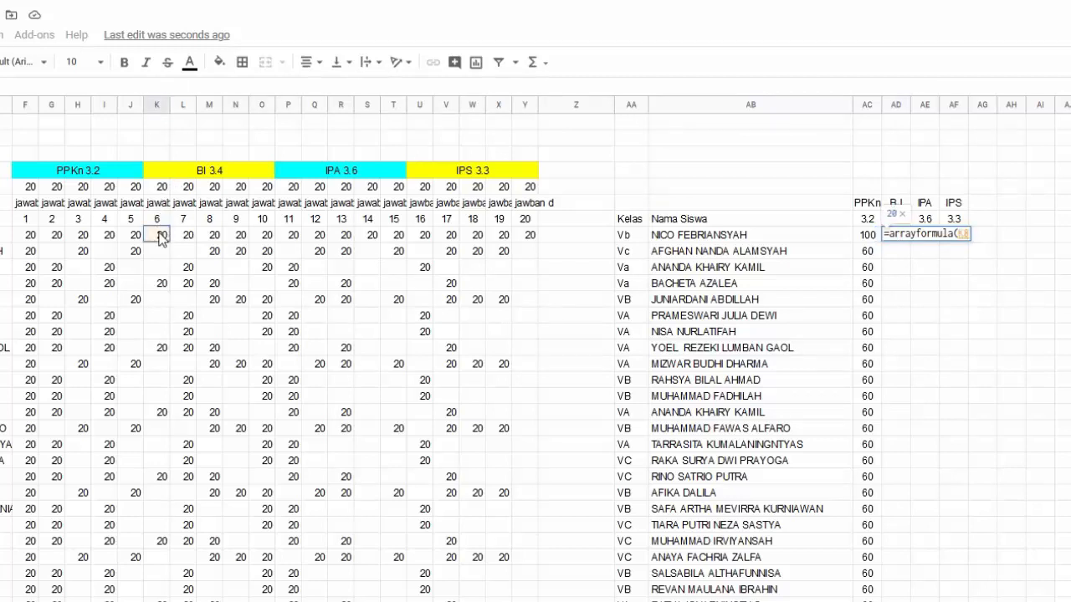
text(:K)
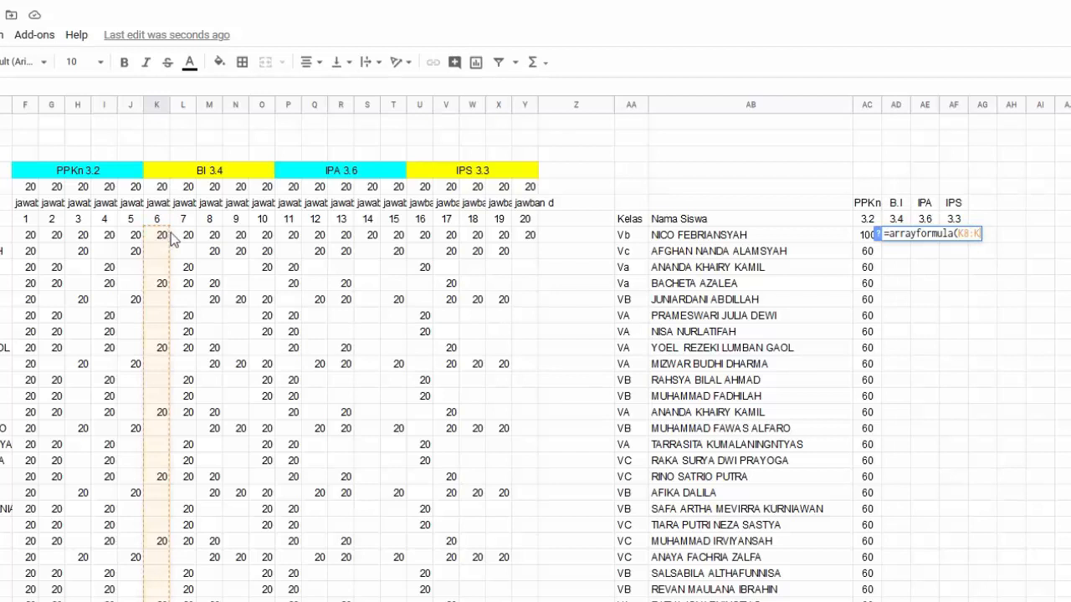
text(+)
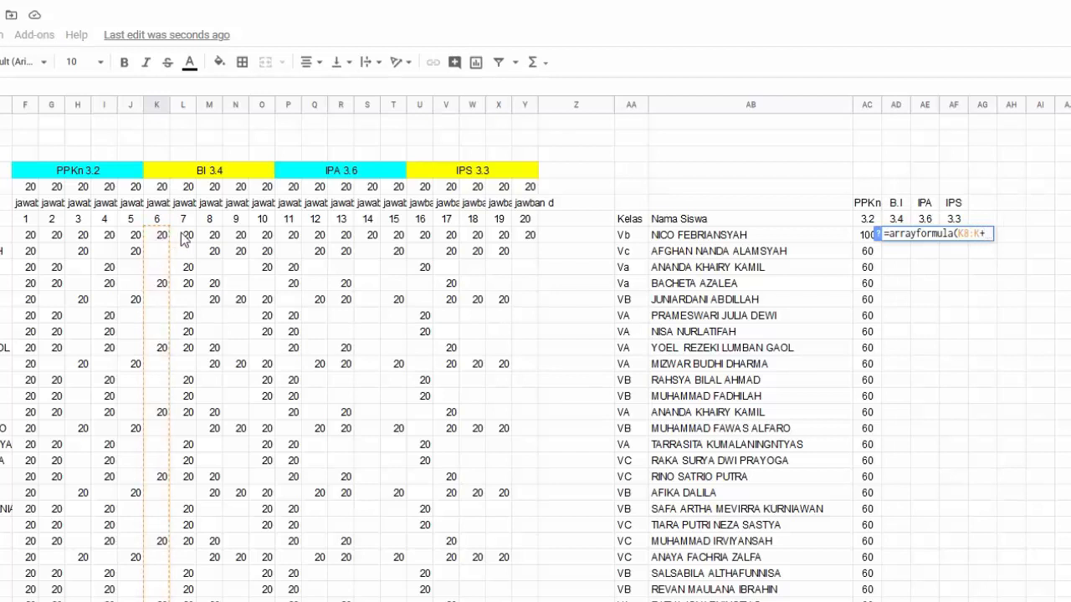
click(186, 237)
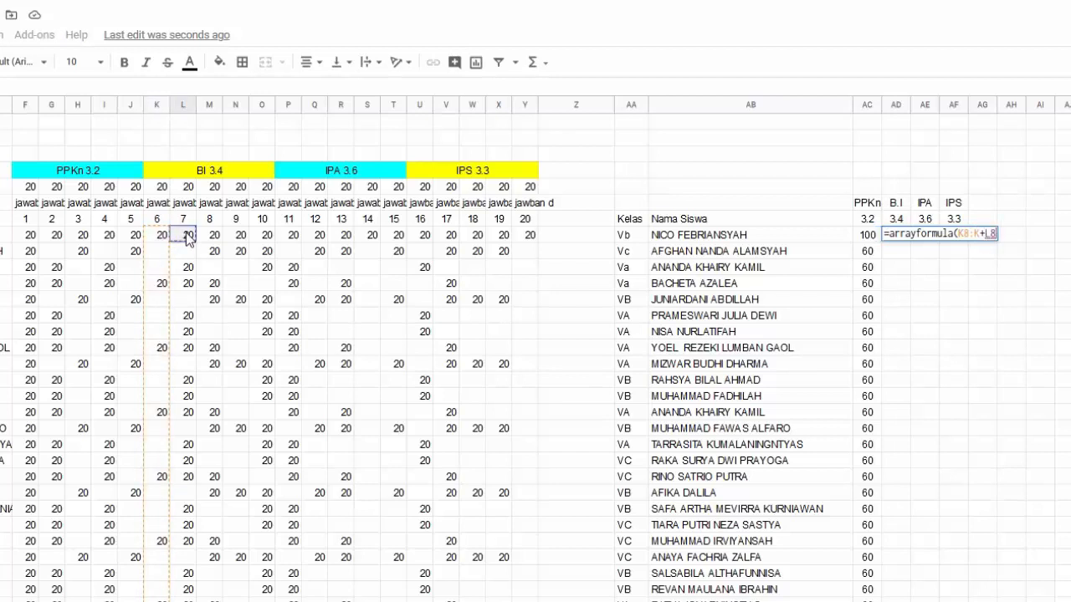
text(:L)
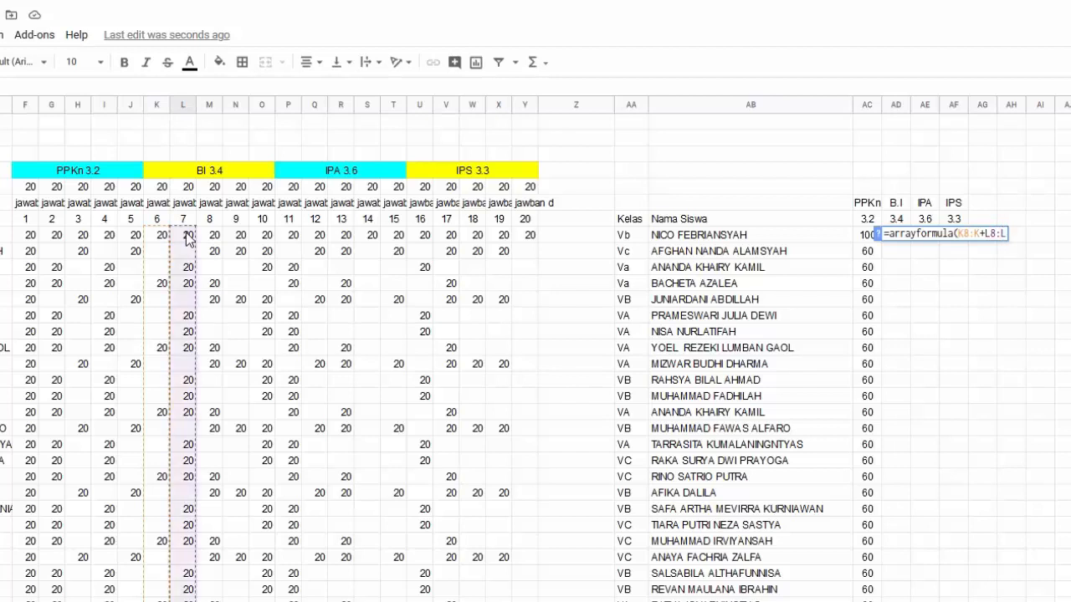
text(+)
click(212, 237)
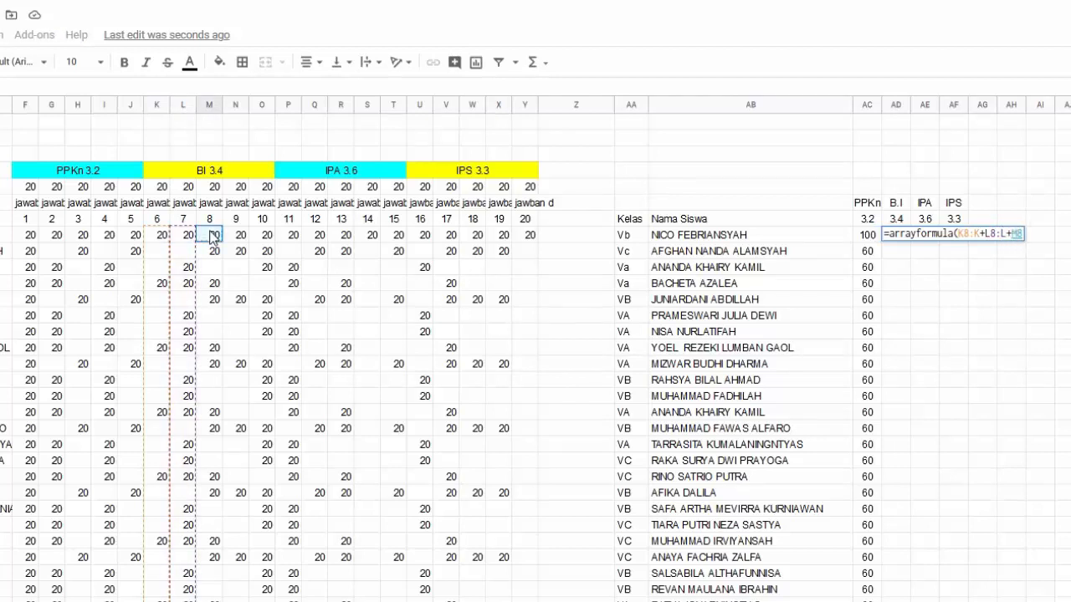
text(:M)
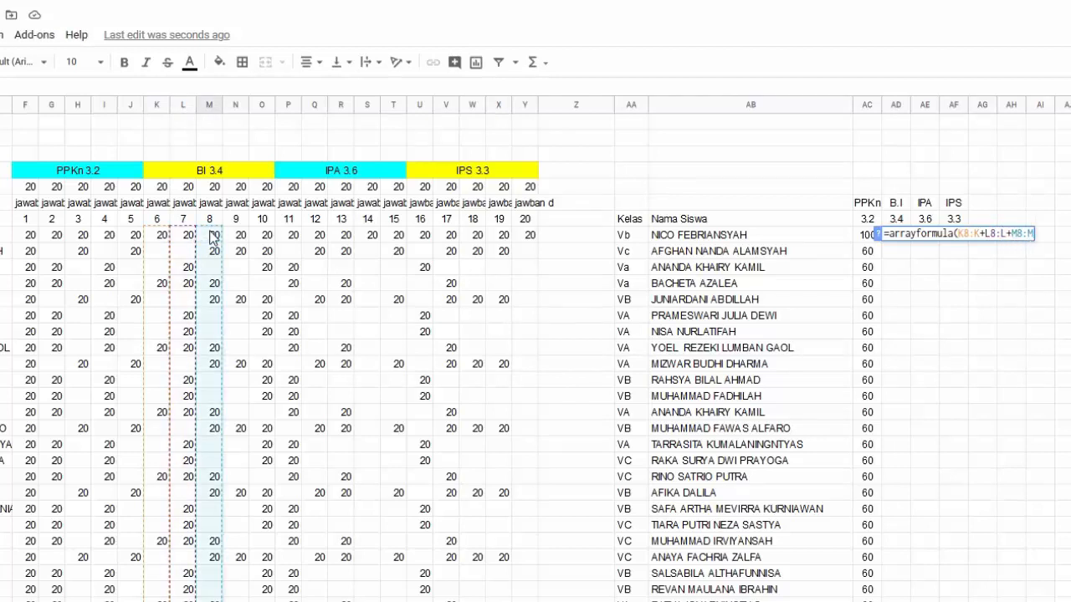
text(+)
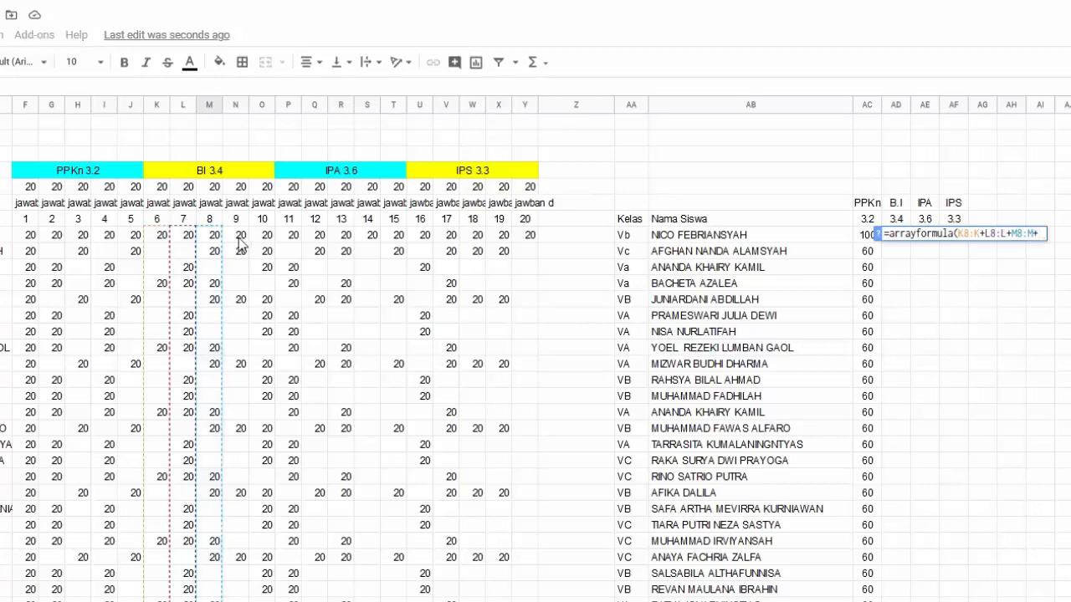
click(241, 242)
text(:)
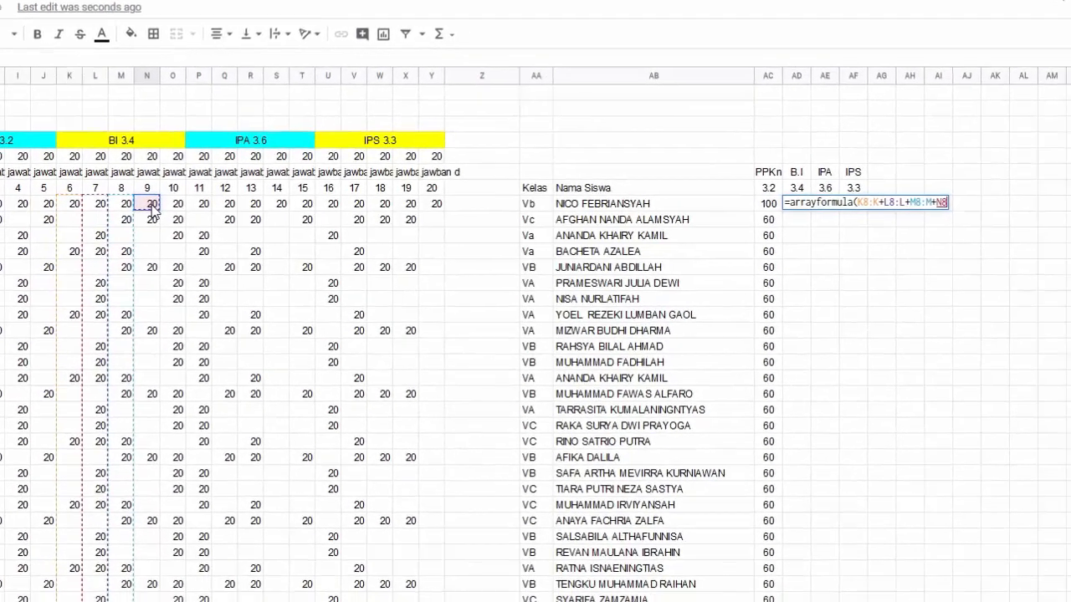
text(N+)
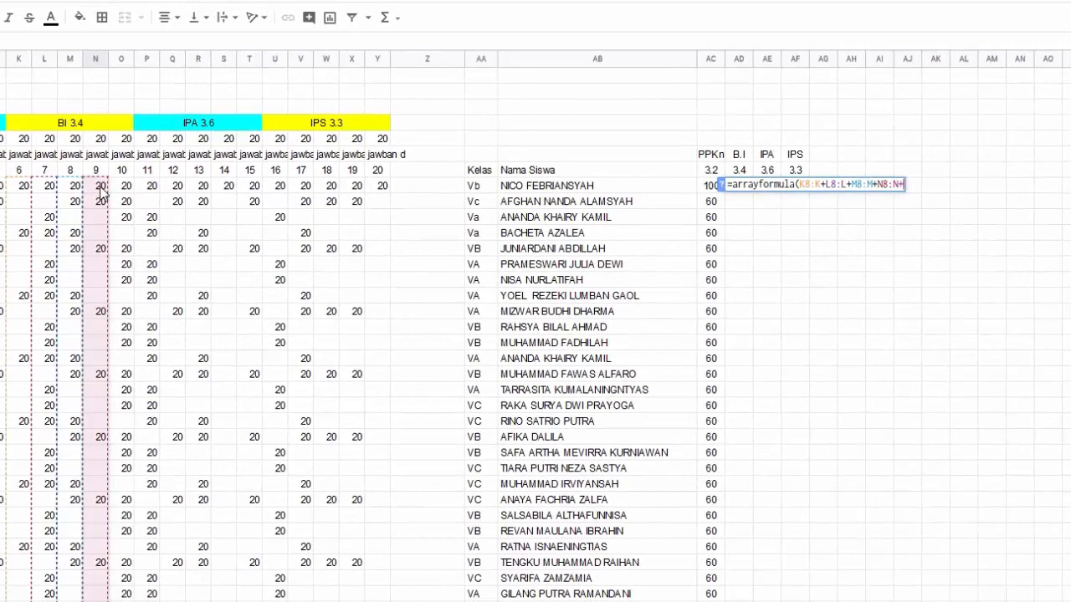
click(127, 189)
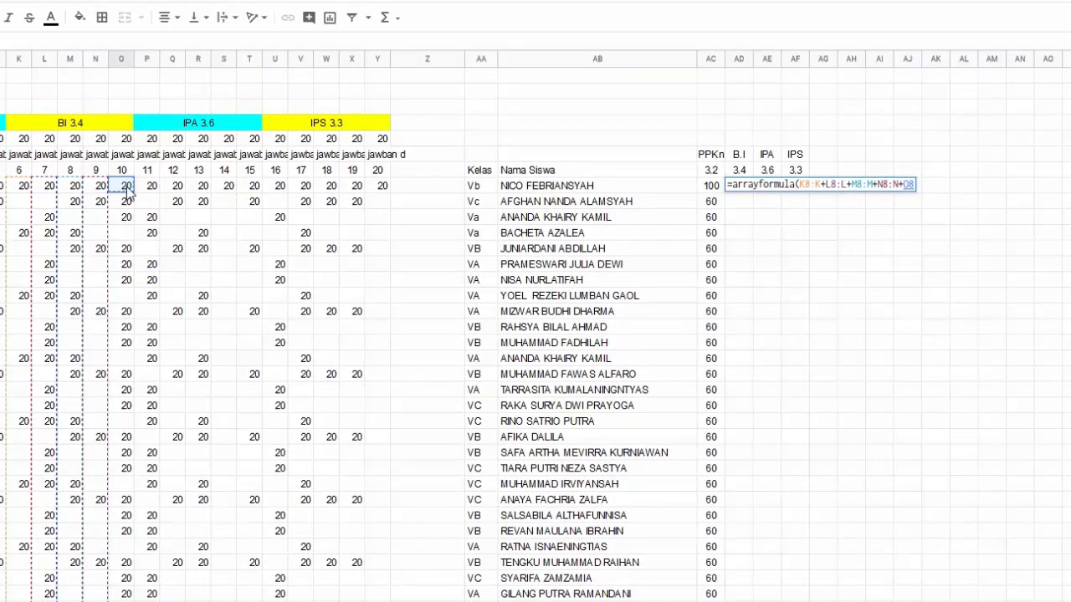
text(:O)
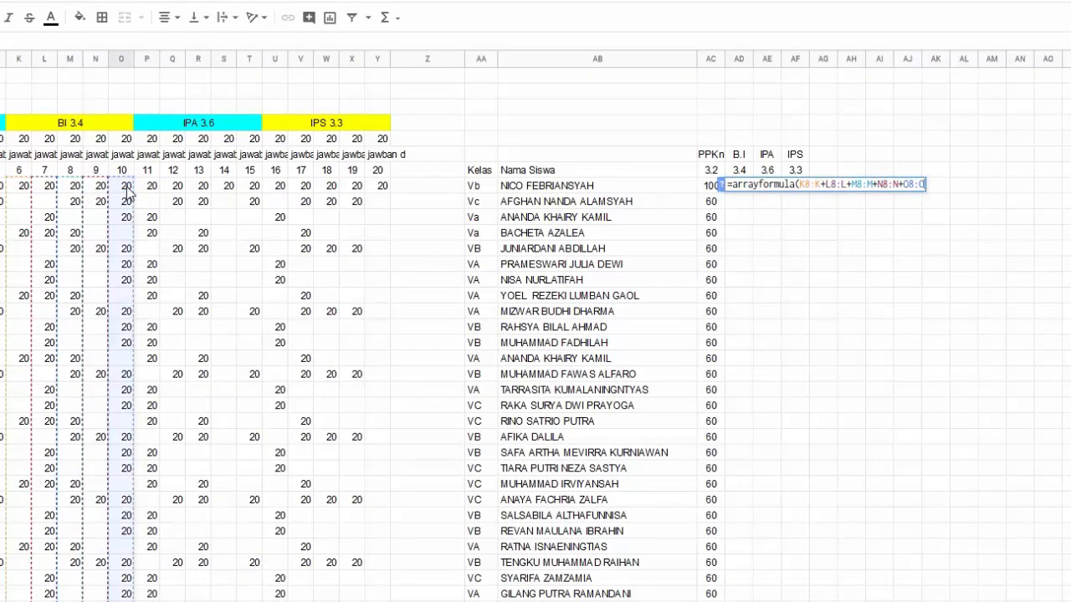
key(Return)
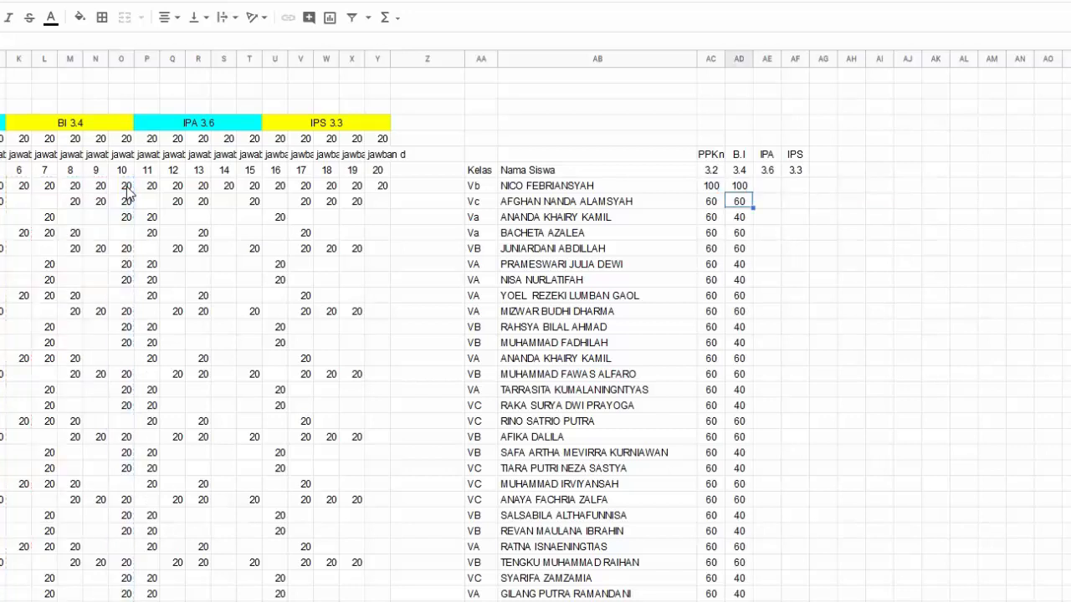
Copy AD8's formula into AE8:AF8 to total the IPA and IPS scores
key(Up)
key(Right)
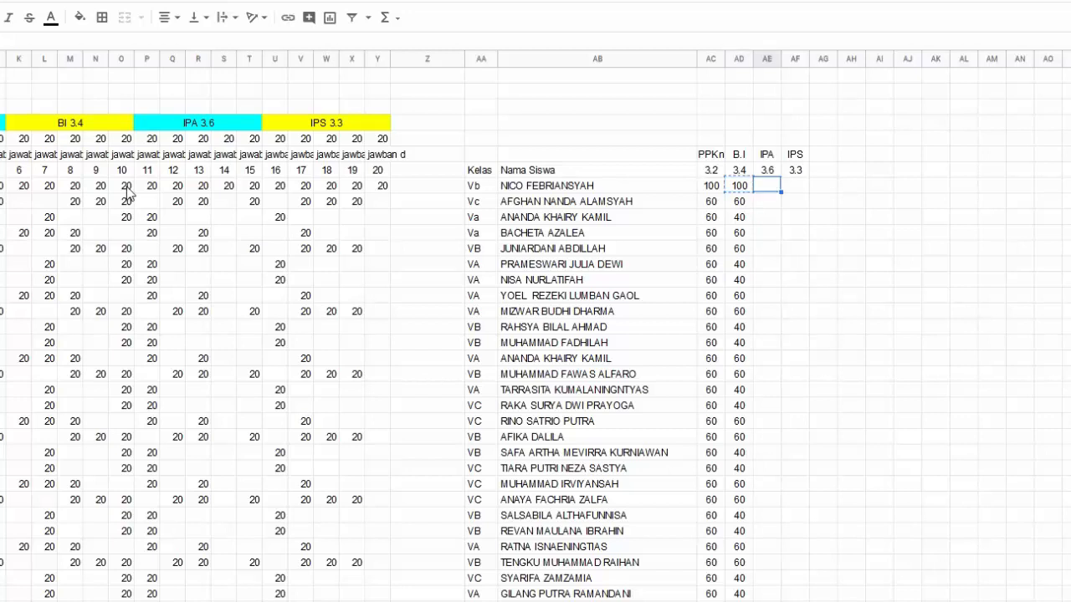
key(ctrl+v)
key(Left)
key(Left)
key(Left)
key(Left)
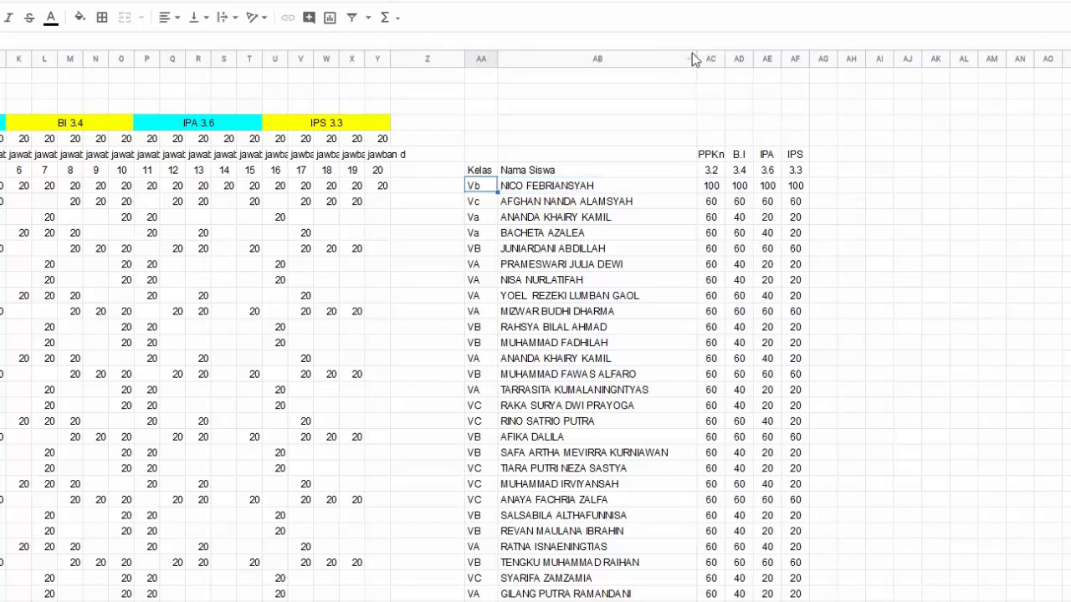
Narrow the Nama Siswa column and shift the empty band above the headers one column right
drag(696, 57, 640, 64)
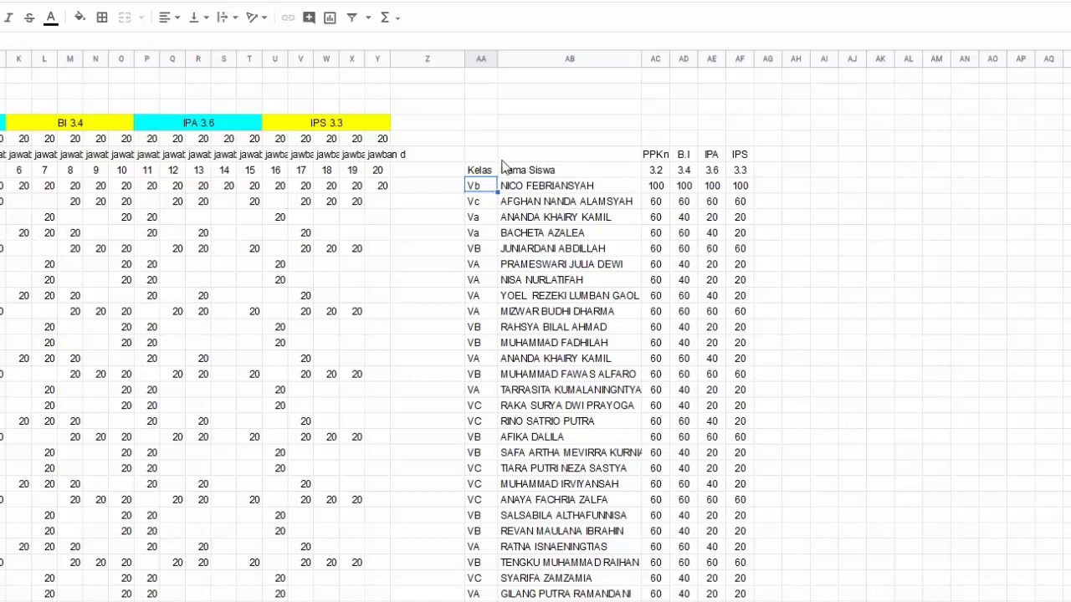
drag(486, 138, 710, 143)
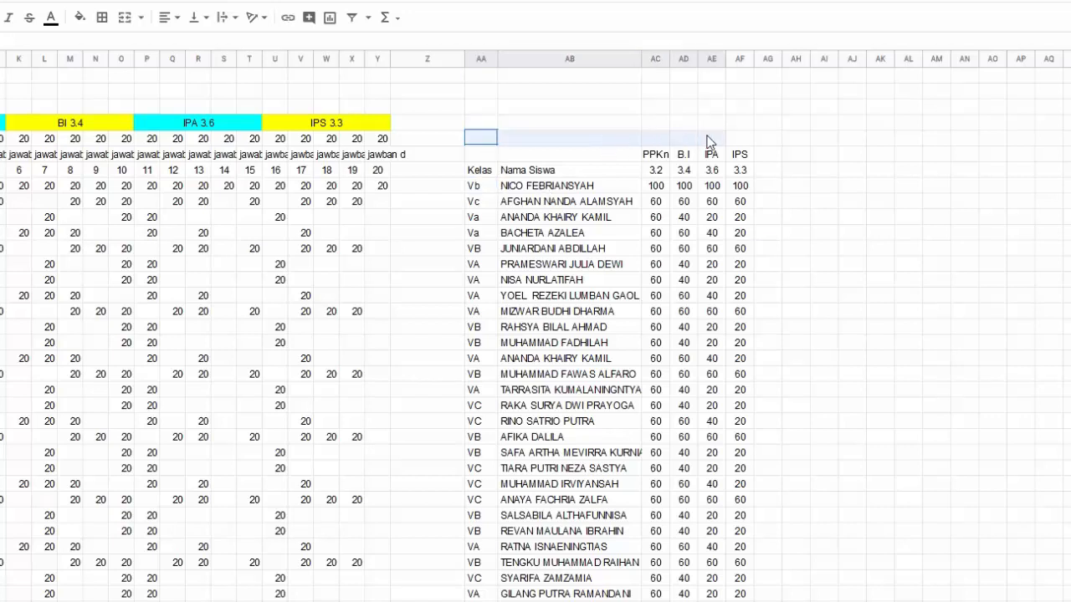
drag(573, 131, 575, 144)
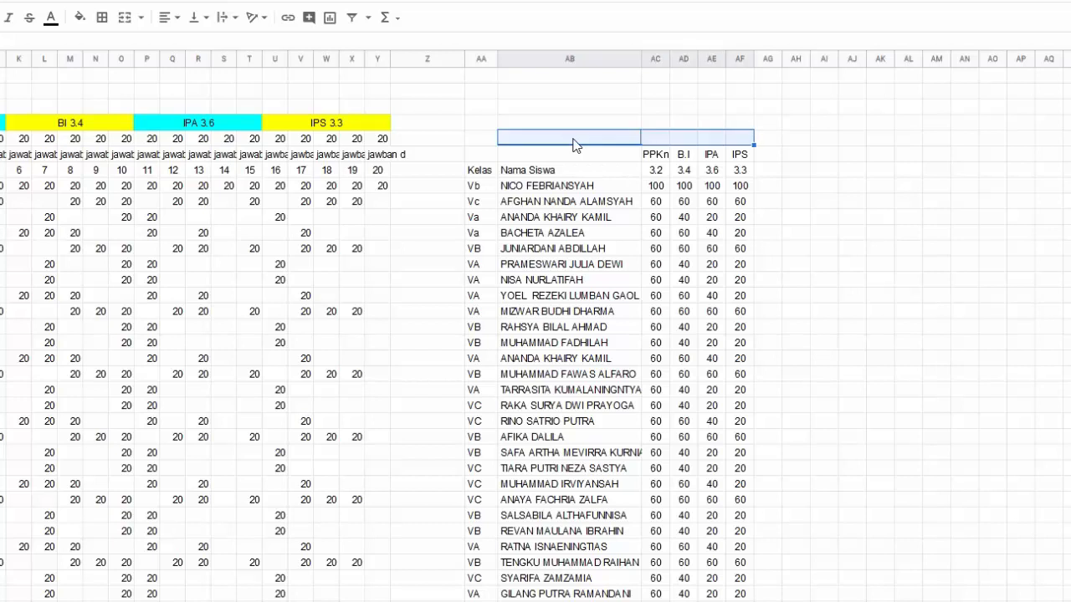
Fill the band above the Nama Siswa–IPS headers red and widen column AH
click(87, 23)
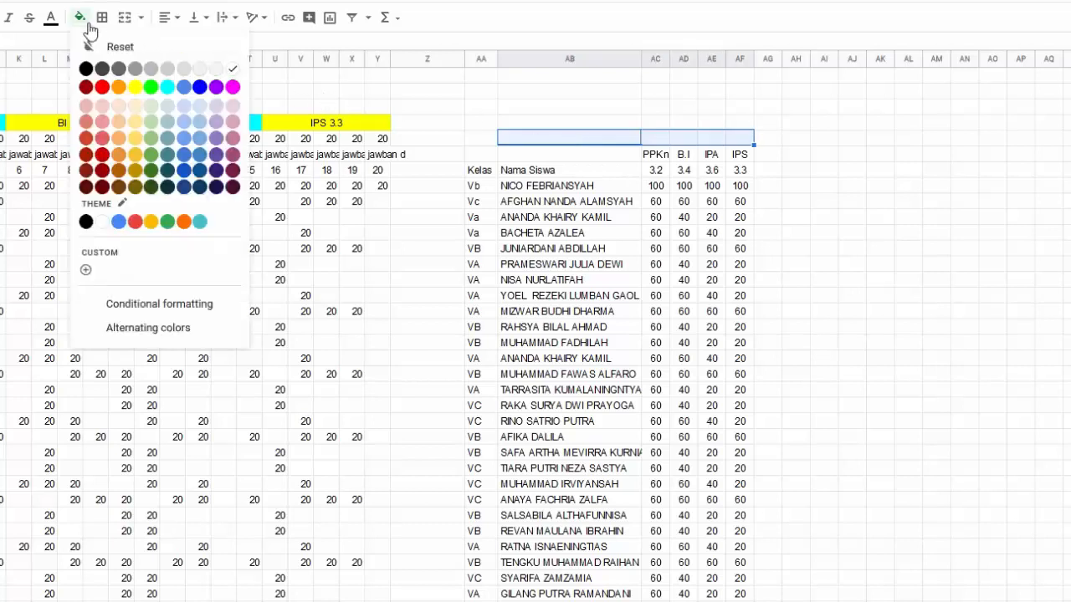
click(103, 87)
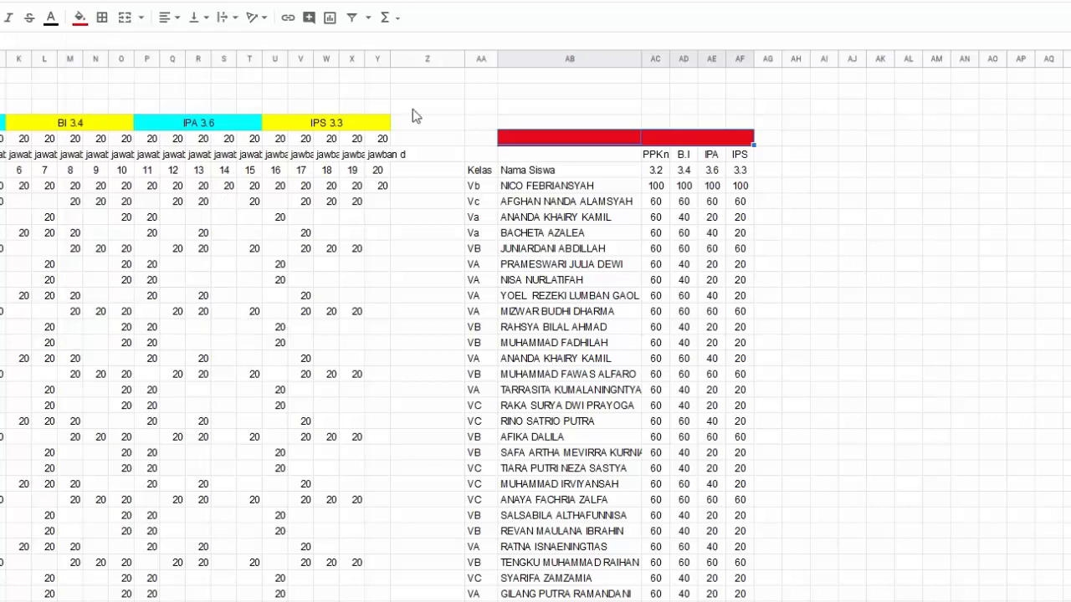
click(820, 188)
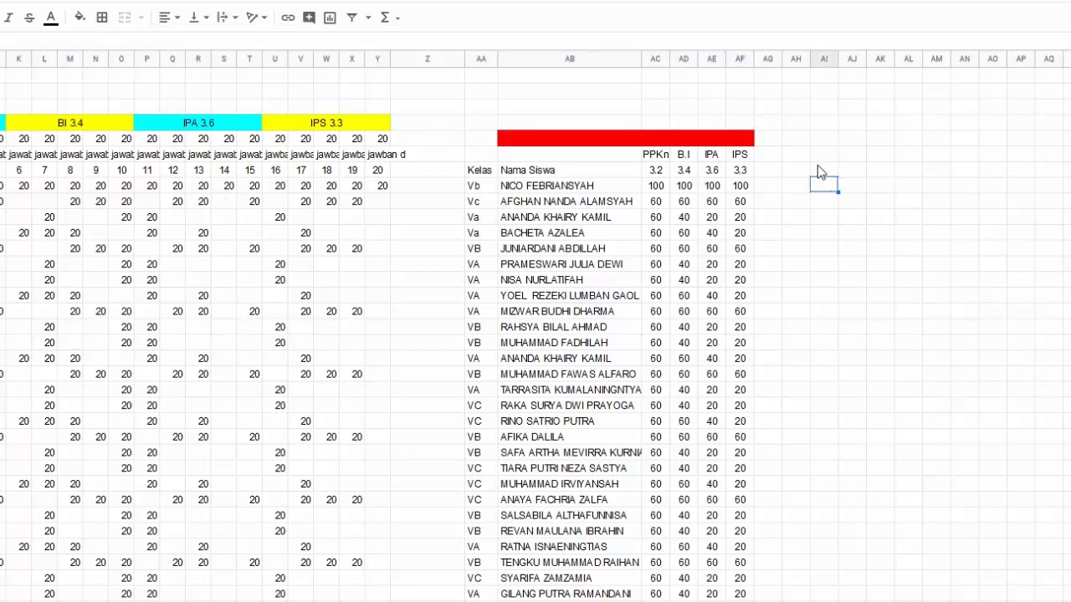
click(804, 158)
drag(866, 61, 905, 65)
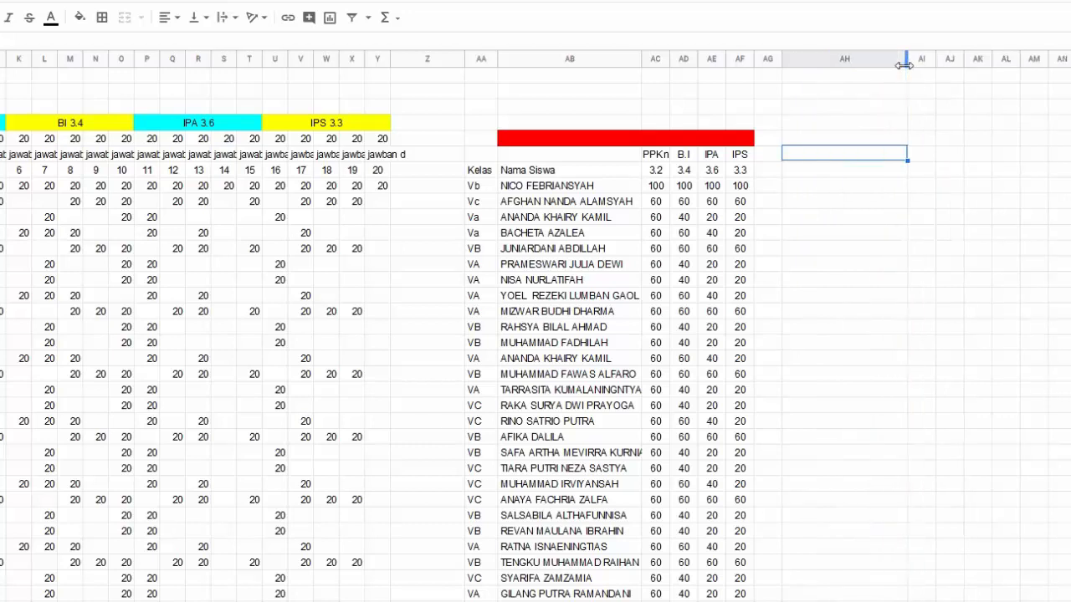
Commit the array formula listing every student's name in column AH
key(Down)
key(Left)
key(Left)
key(Left)
key(Left)
key(Left)
key(Left)
key(Left)
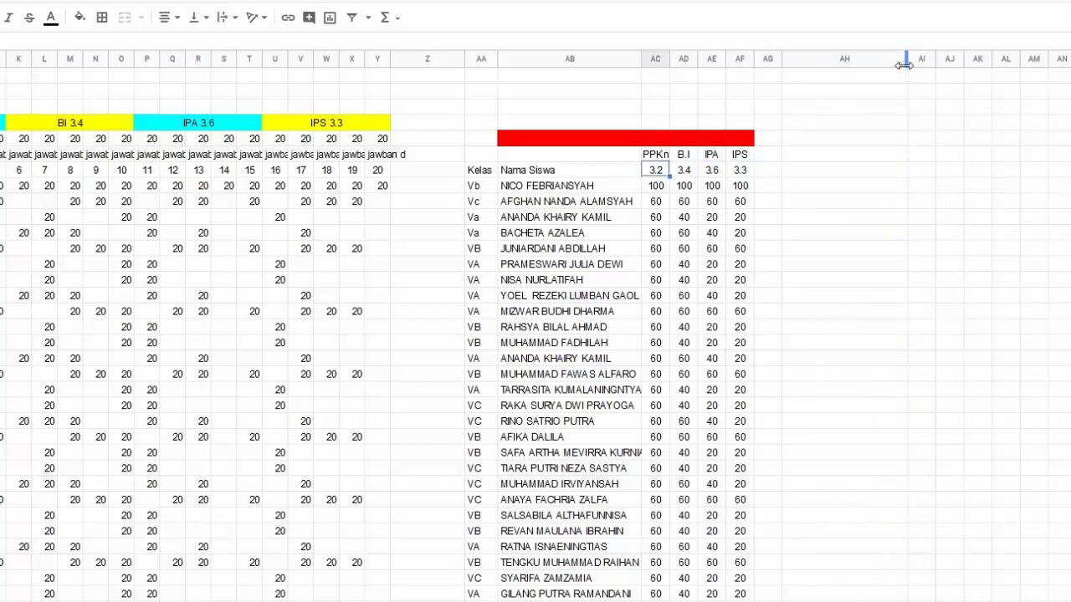
key(Down)
key(Up)
key(Right)
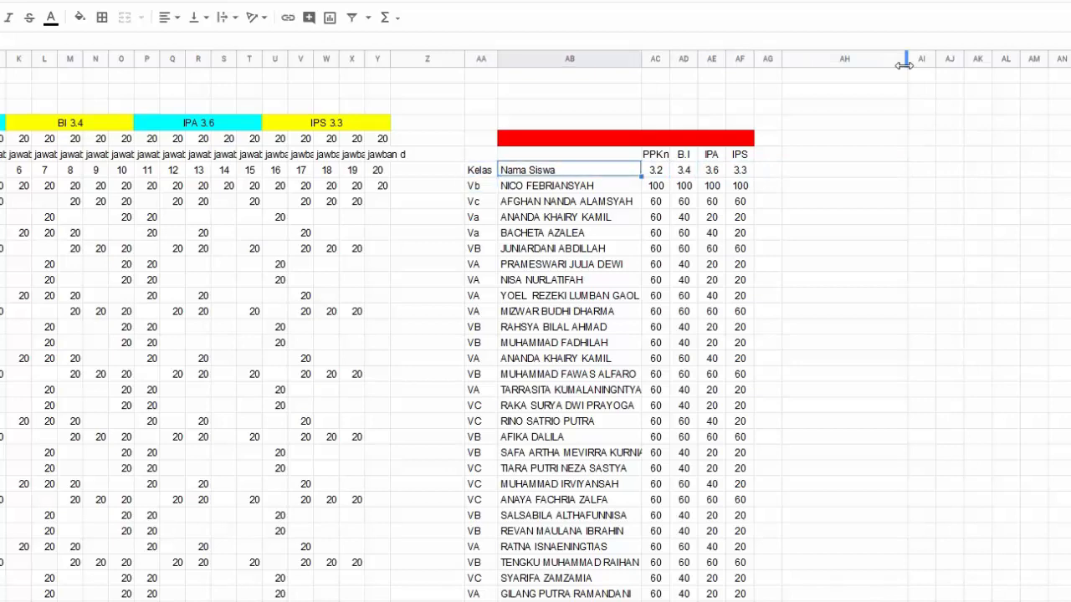
key(shift+Down)
key(Right)
key(shift+Right)
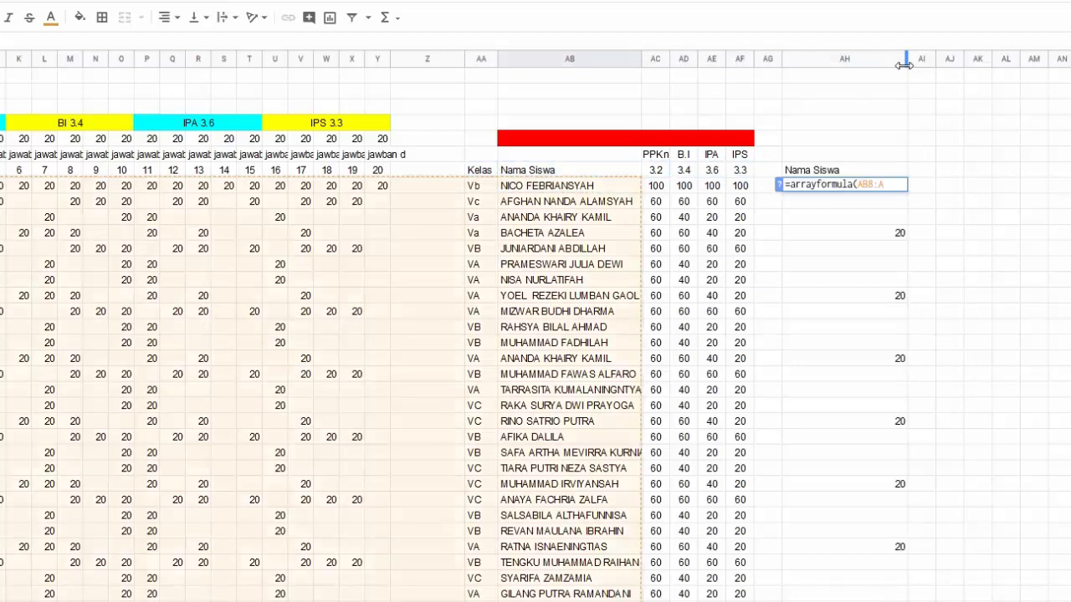
key(Return)
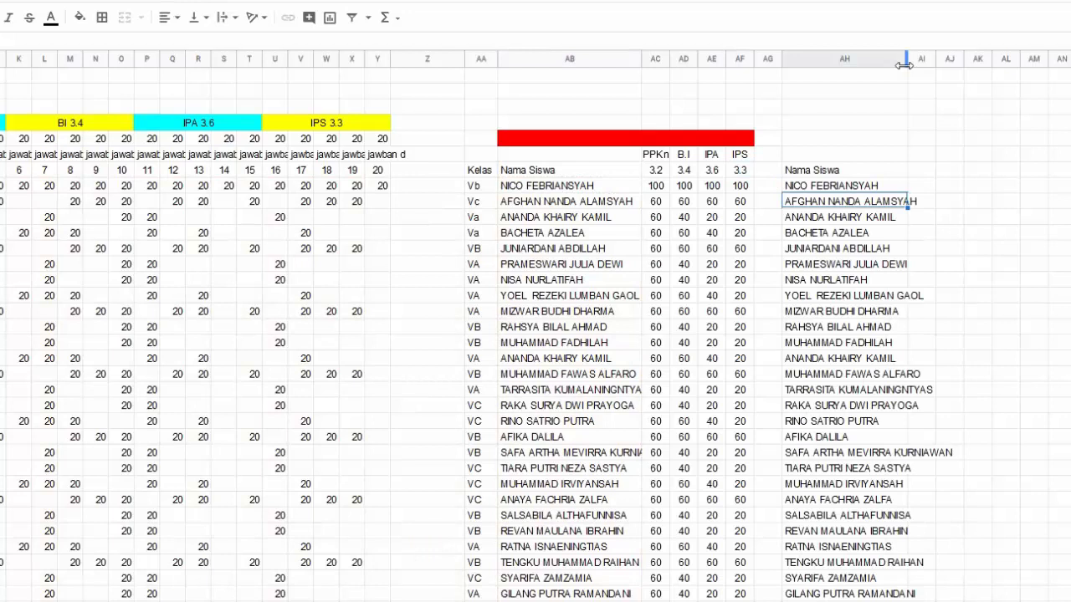
Bold the Nama Siswa heading in column AH
key(Up)
key(Right)
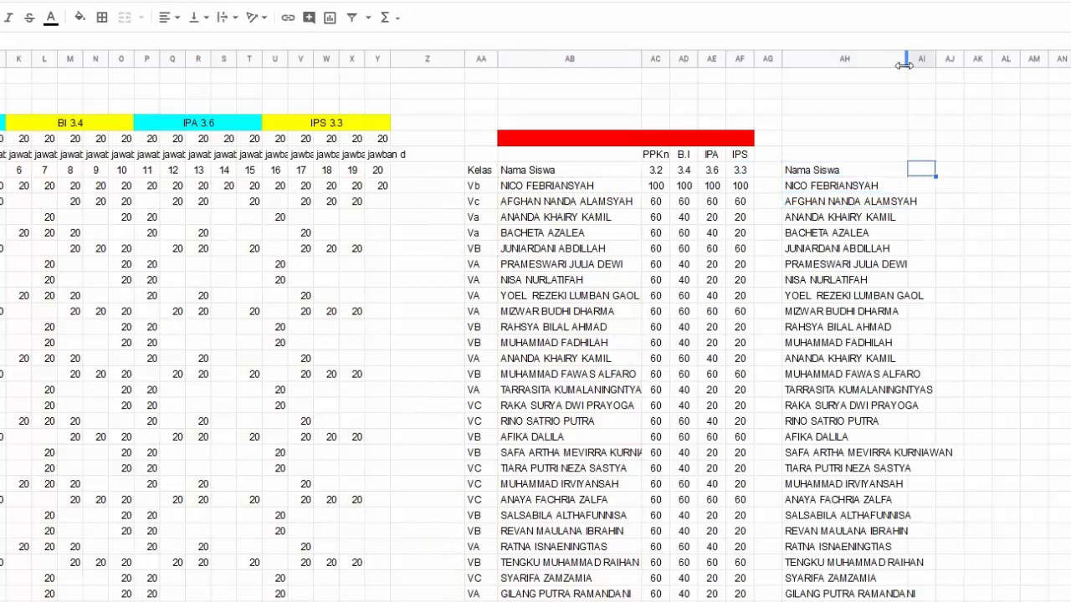
key(Left)
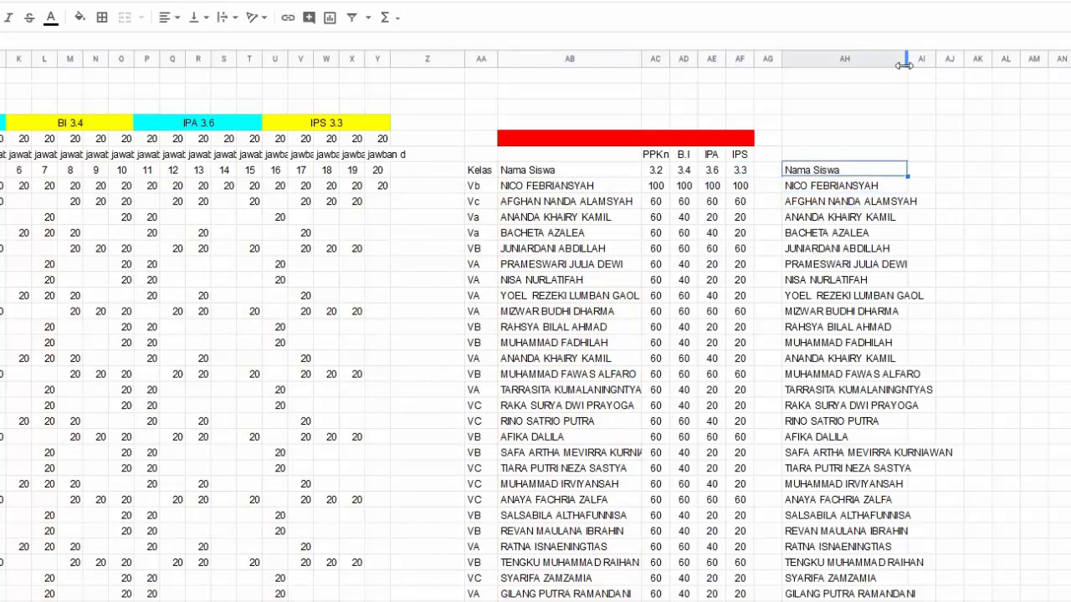
key(ctrl+b)
key(Right)
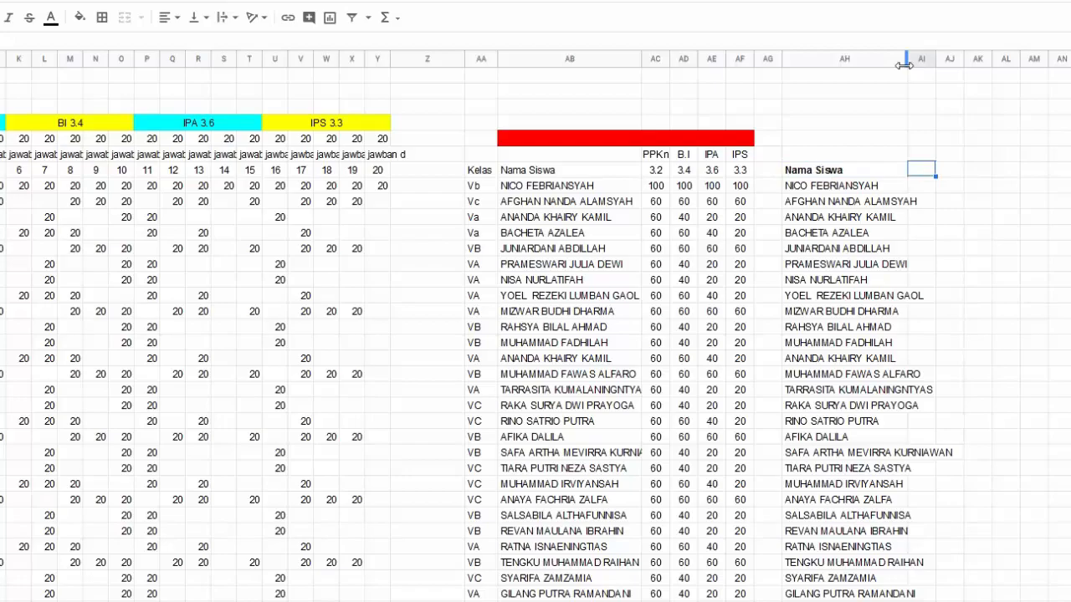
key(Left)
key(Left)
key(Left)
key(Left)
key(Left)
key(Left)
key(Left)
key(Left)
key(Left)
key(Left)
key(Left)
key(Left)
key(Left)
key(Left)
key(Left)
key(Left)
key(Left)
key(Left)
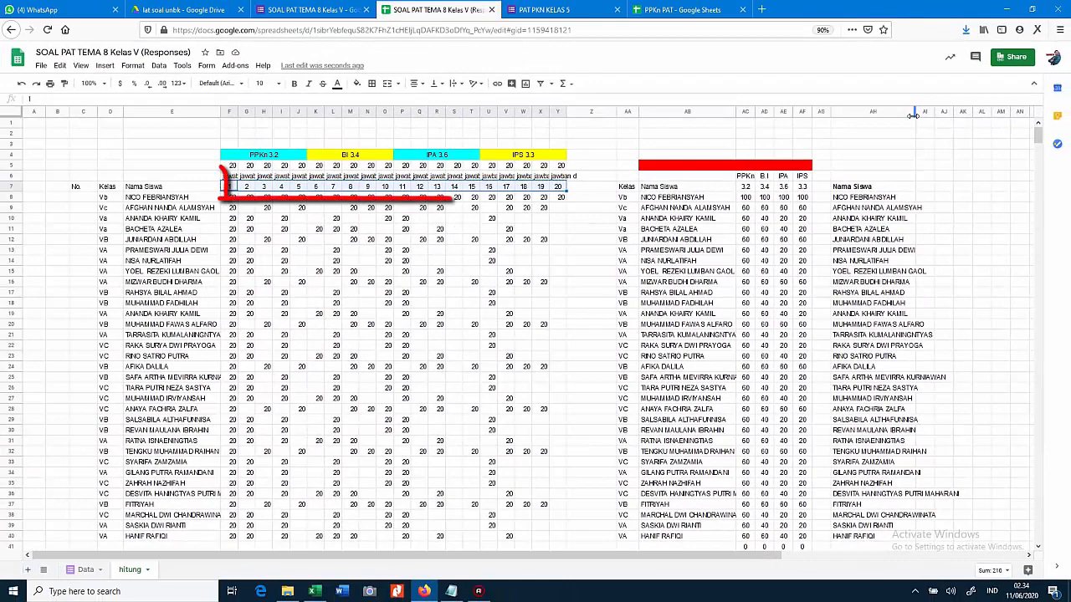
Paste the question numbers 1–20 starting at AI7 and make AI7:BB7 bold
key(ctrl+c)
key(Right)
key(Right)
key(Right)
key(Right)
key(Right)
key(Right)
key(Right)
key(Right)
key(Right)
key(Right)
key(Right)
key(Right)
key(Right)
key(Right)
key(Right)
key(Right)
key(Right)
key(Right)
key(Right)
key(Right)
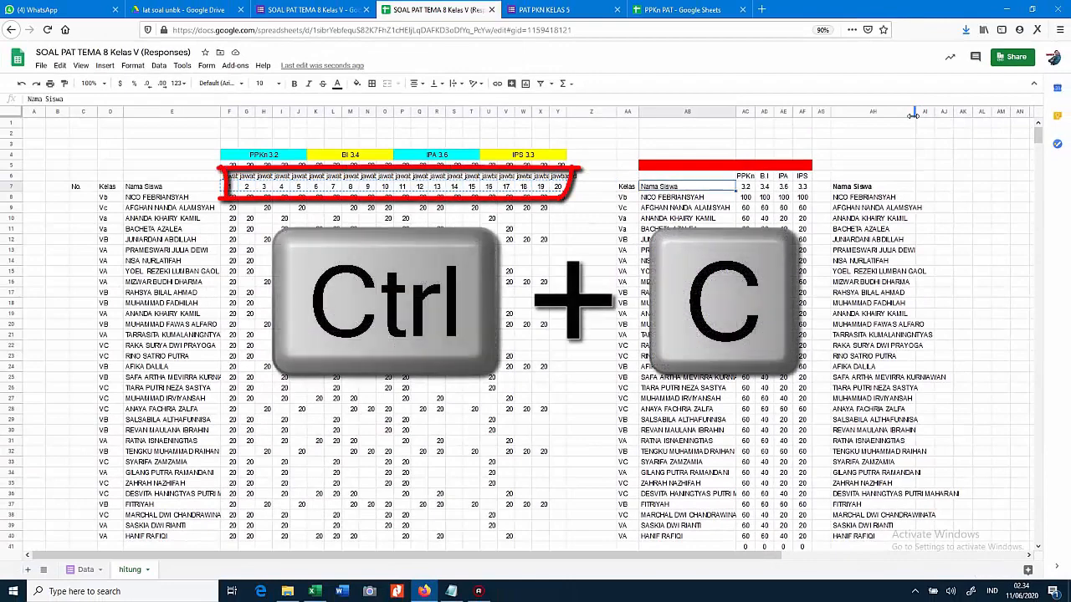
key(Left)
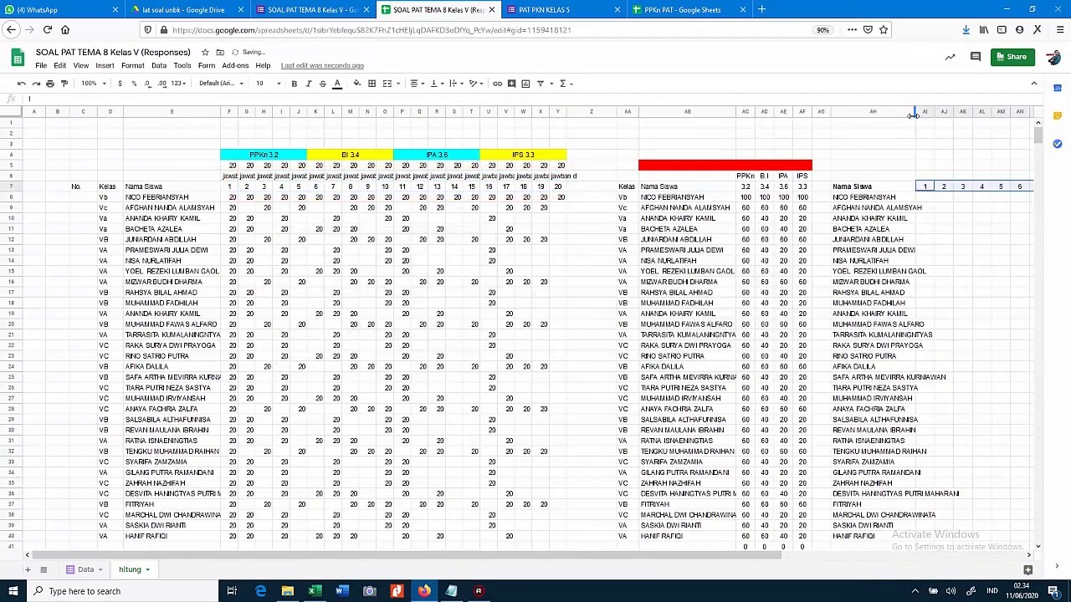
key(ctrl+v)
key(Left)
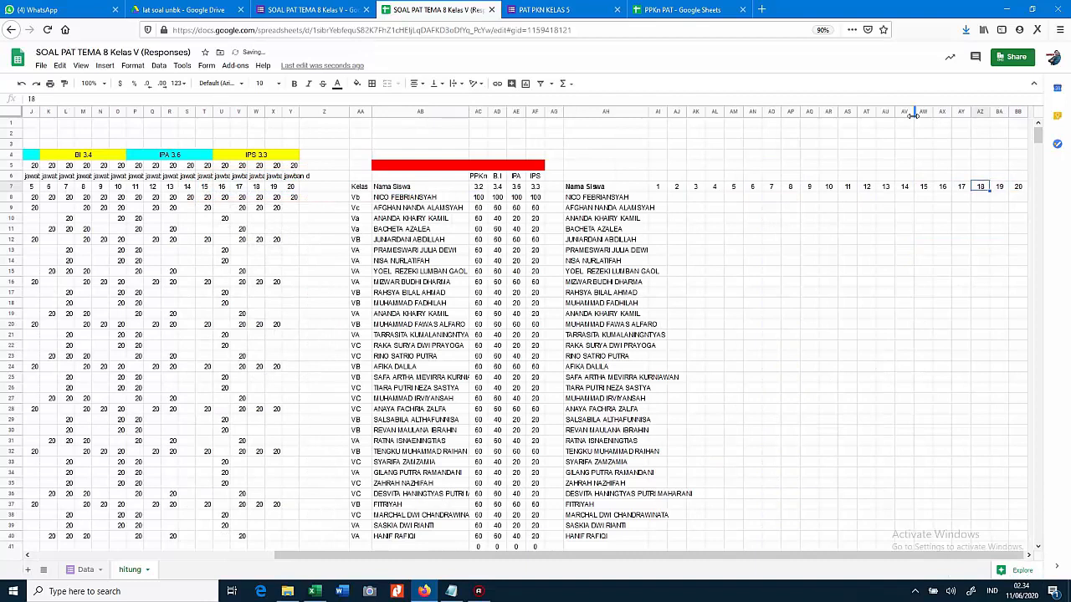
key(Right)
key(Left)
key(Left)
key(Left)
key(Left)
key(Left)
key(Left)
key(Left)
key(Left)
key(Left)
key(Left)
key(Left)
key(Left)
key(Left)
key(Left)
key(Left)
key(Left)
key(Left)
key(Left)
key(Left)
key(ctrl+shift+Right)
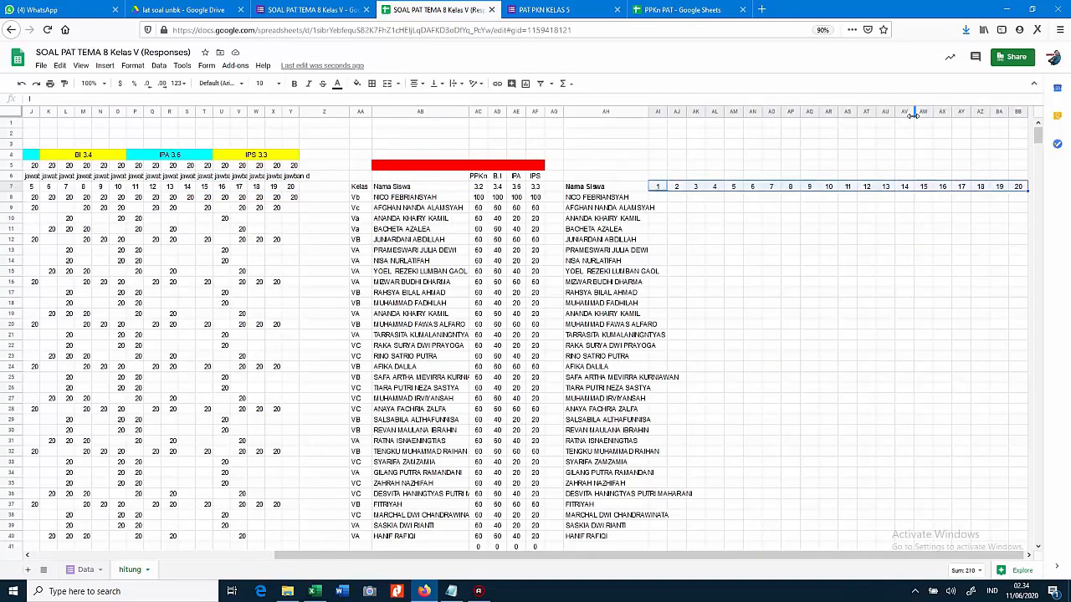
key(ctrl+b)
Review the existing answer formulas along row 8, then select AI8 for the first mark
key(Left)
key(Left)
key(Left)
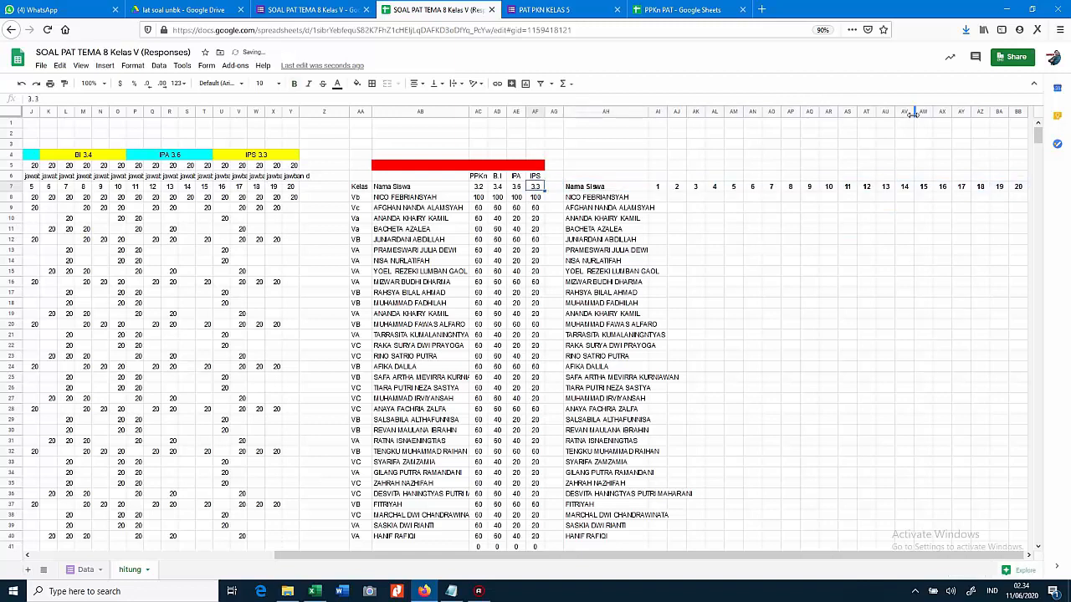
key(Down)
key(Right)
key(Right)
key(Right)
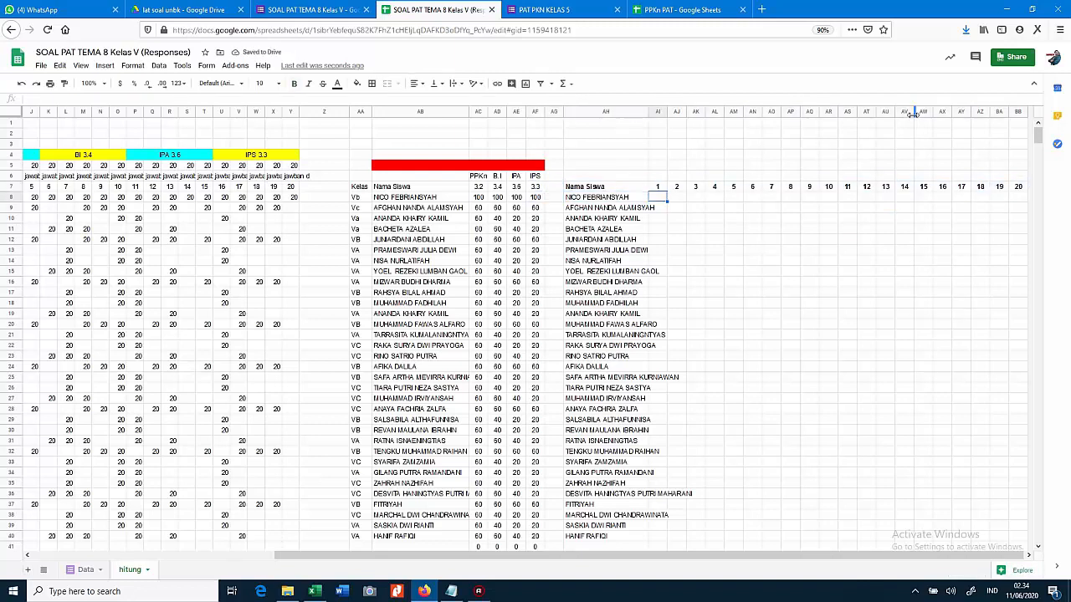
key(Left)
key(Left)
key(Left)
key(Left)
key(Left)
key(Left)
key(Left)
key(Left)
key(Left)
key(Left)
key(Left)
key(Left)
key(Left)
key(Left)
key(Left)
key(Left)
key(Left)
key(Left)
key(Left)
key(Left)
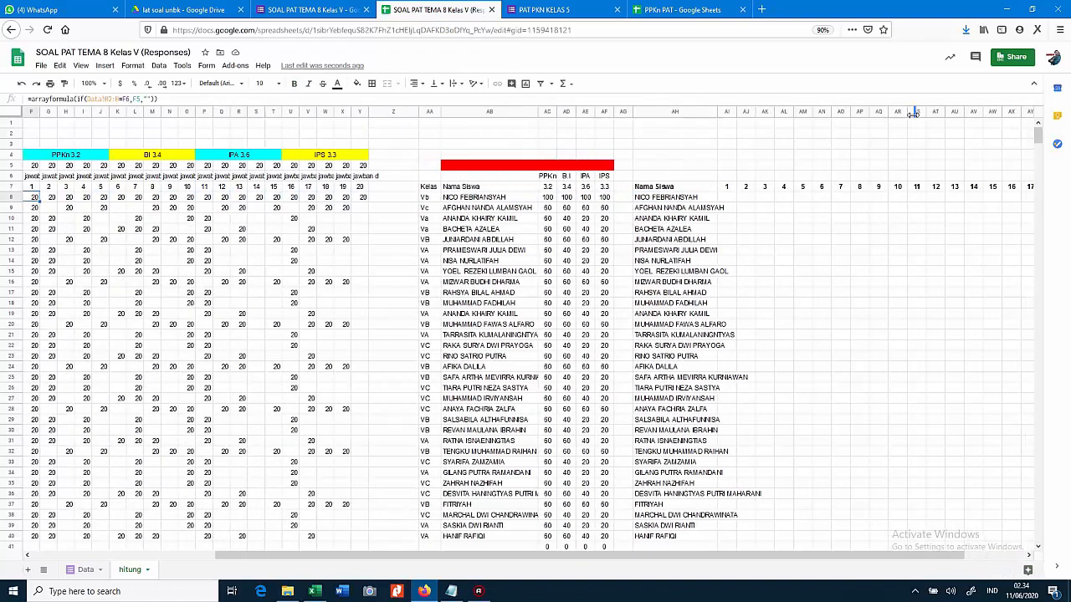
key(Left)
key(Left)
key(Right)
key(Right)
key(Right)
key(Right)
key(Right)
key(Right)
key(Right)
key(Right)
key(Right)
key(Right)
key(Right)
key(Right)
key(Right)
key(Right)
key(Right)
key(Right)
key(Right)
key(Right)
key(Right)
key(Right)
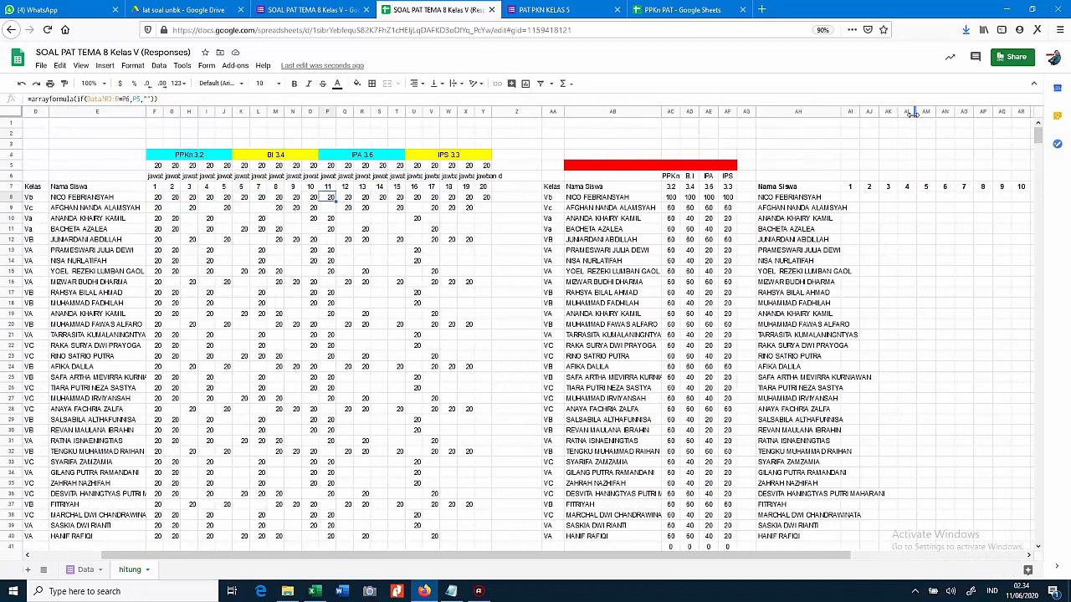
key(Right)
key(Right)
key(Right)
key(Right)
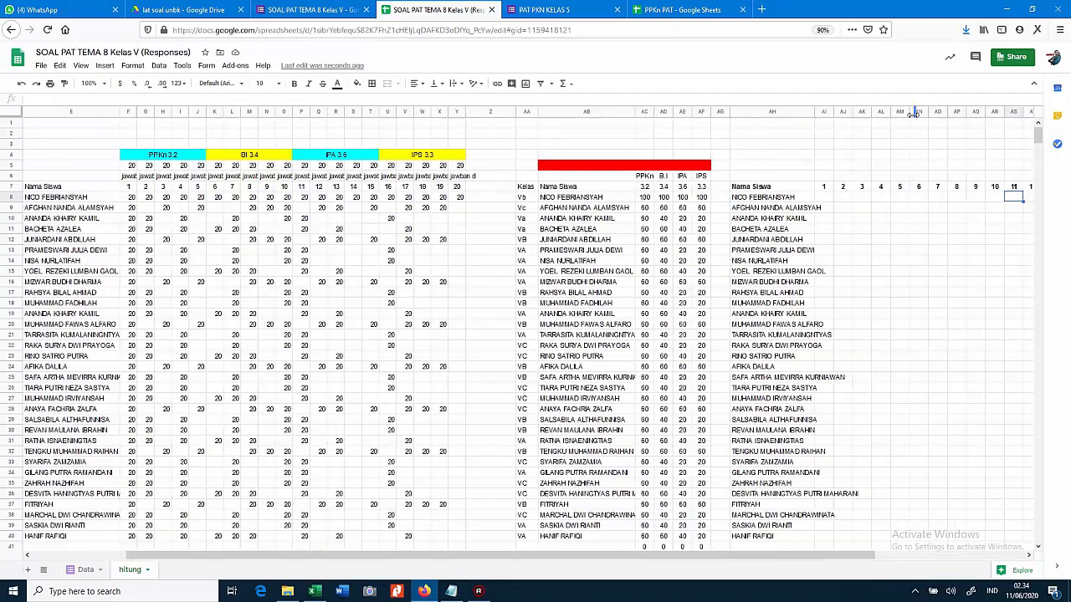
click(728, 197)
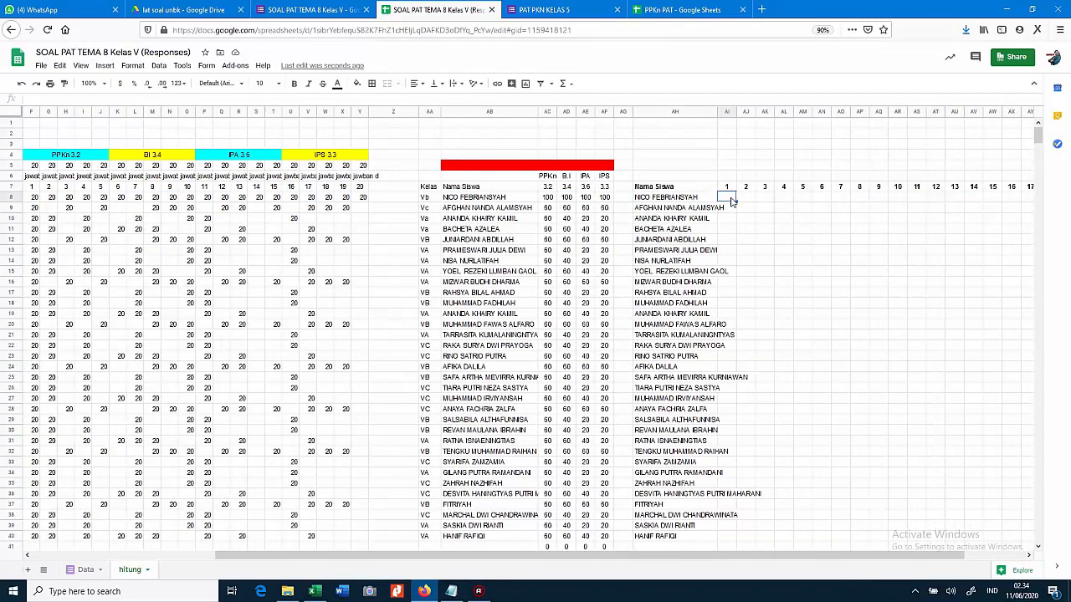
Enter =arrayformula(if(F8="","","V")) in AI8 so question 1 shows V when answered
text(=arr)
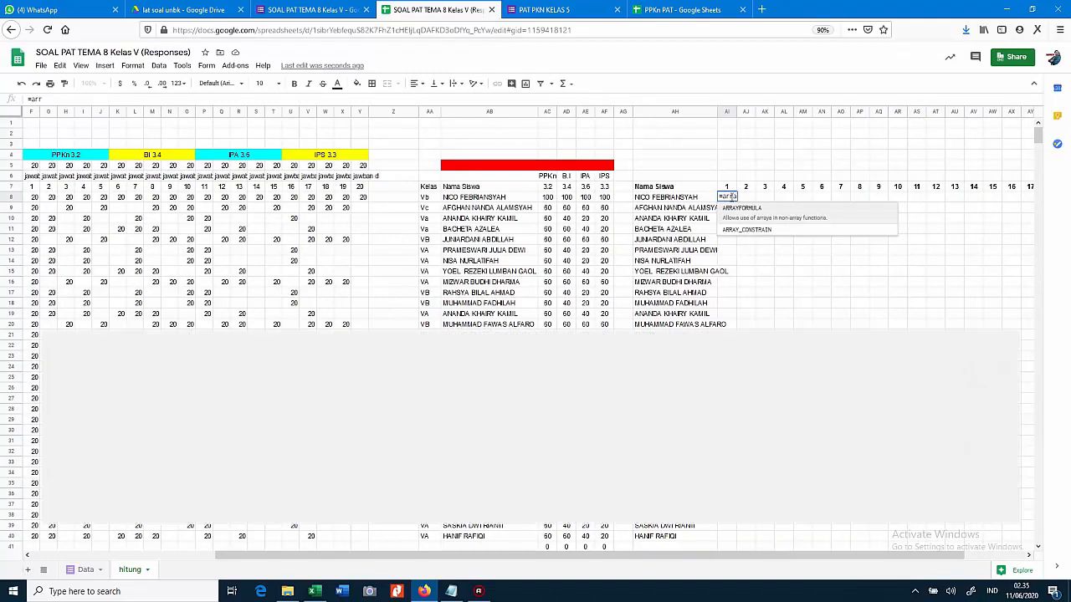
text(ayformu)
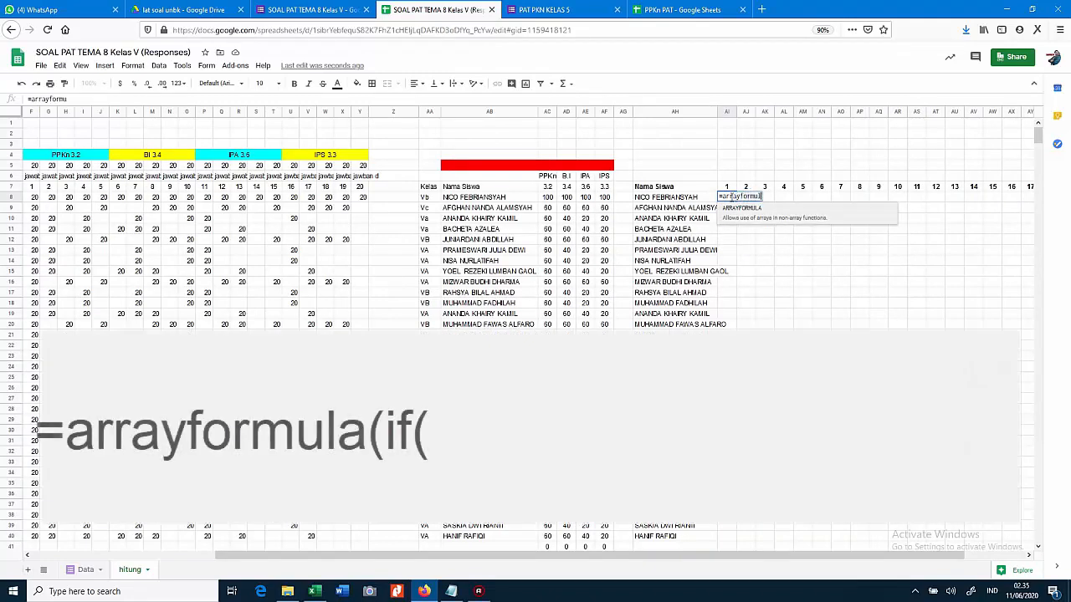
text(la()
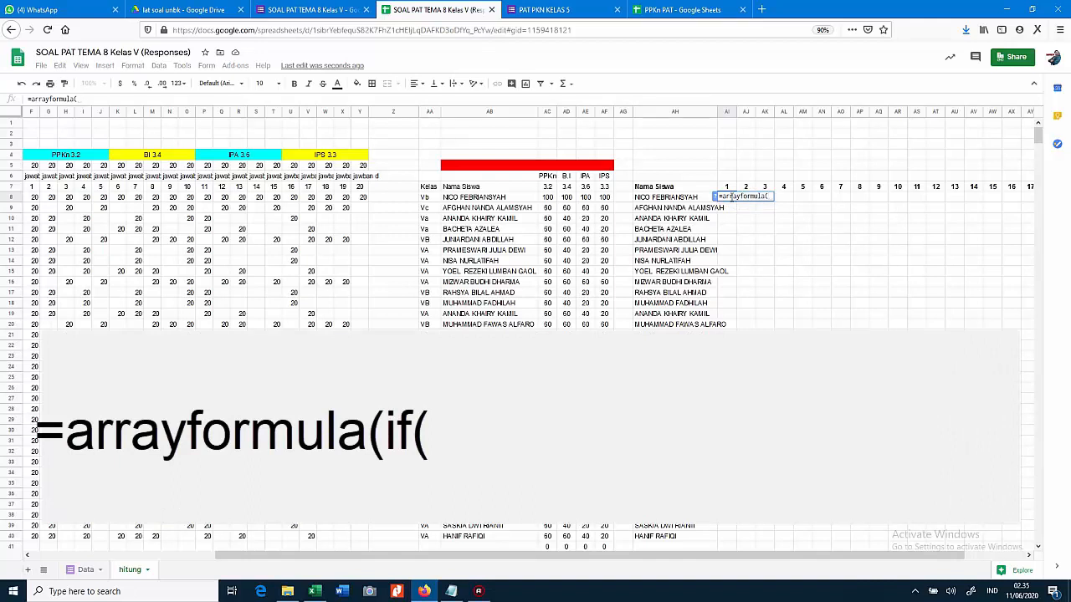
text(if()
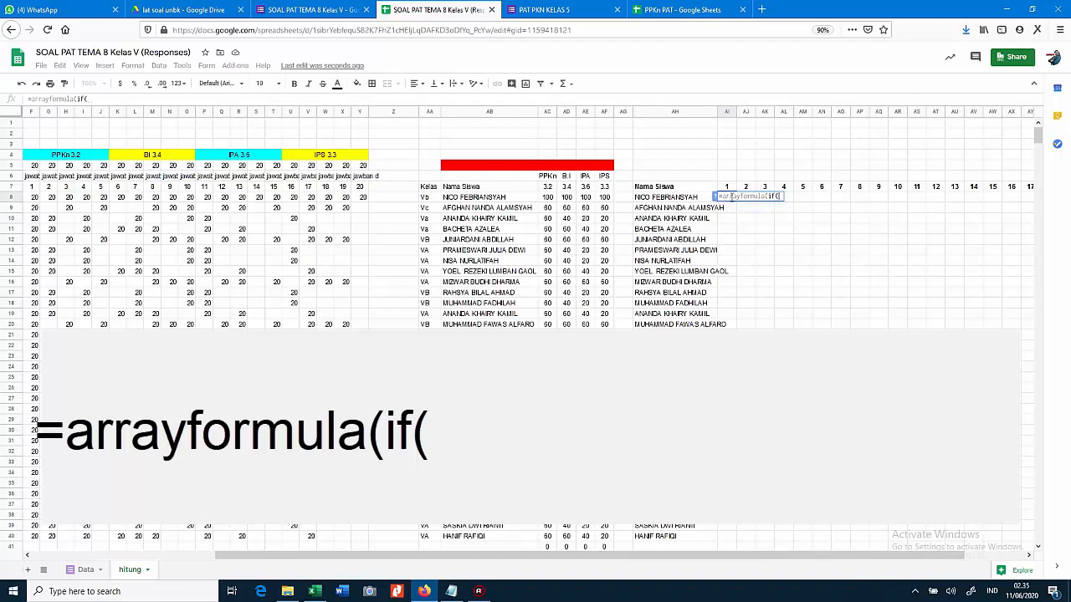
key(Left)
key(Left)
key(Left)
key(Left)
key(Left)
key(Left)
key(Left)
key(Left)
key(Left)
key(Left)
key(Left)
key(Left)
key(Left)
key(Left)
key(Left)
key(Left)
key(Left)
key(Left)
key(Left)
key(Left)
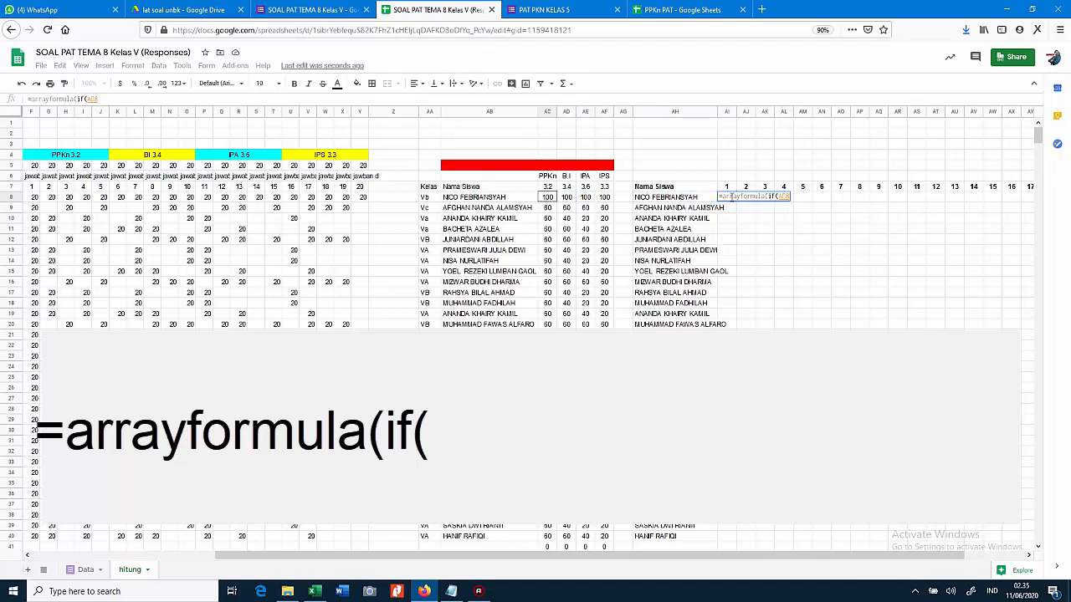
key(Left)
key(Left)
key(Left)
key(Left)
key(Left)
key(Left)
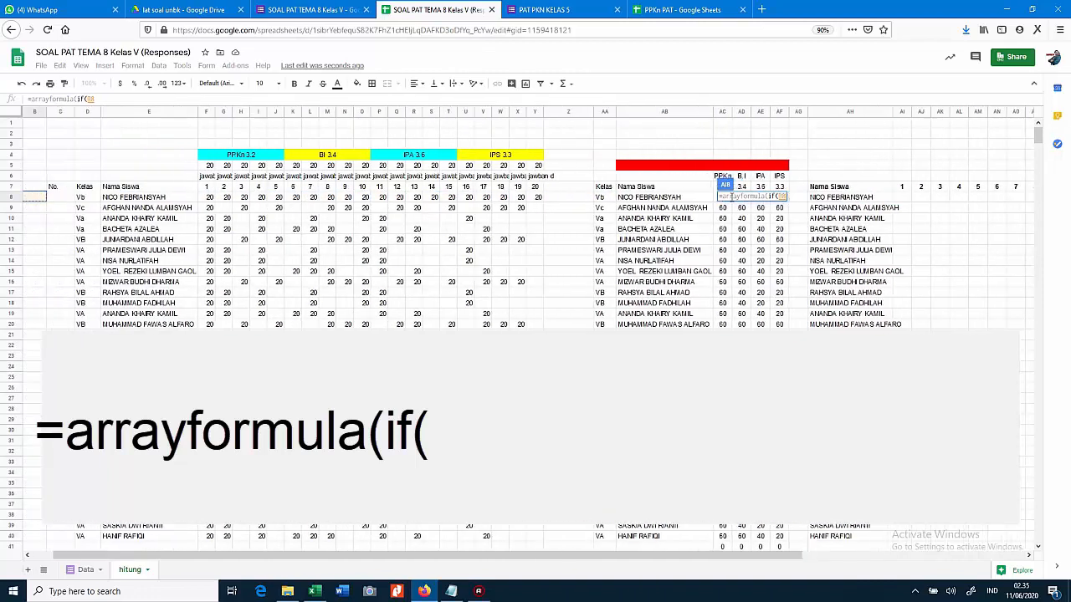
key(Left)
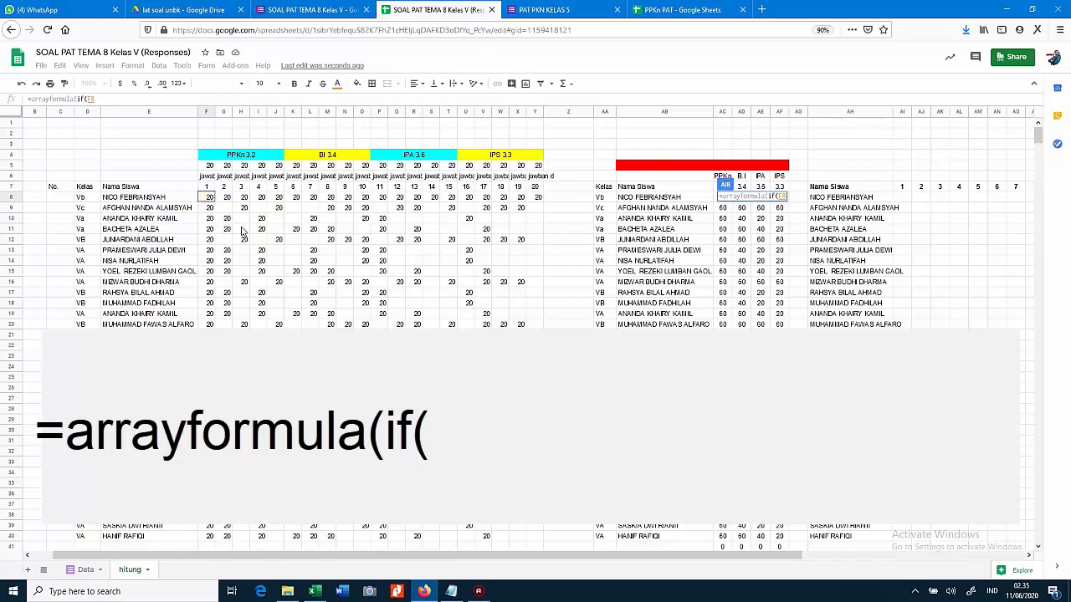
text(="")
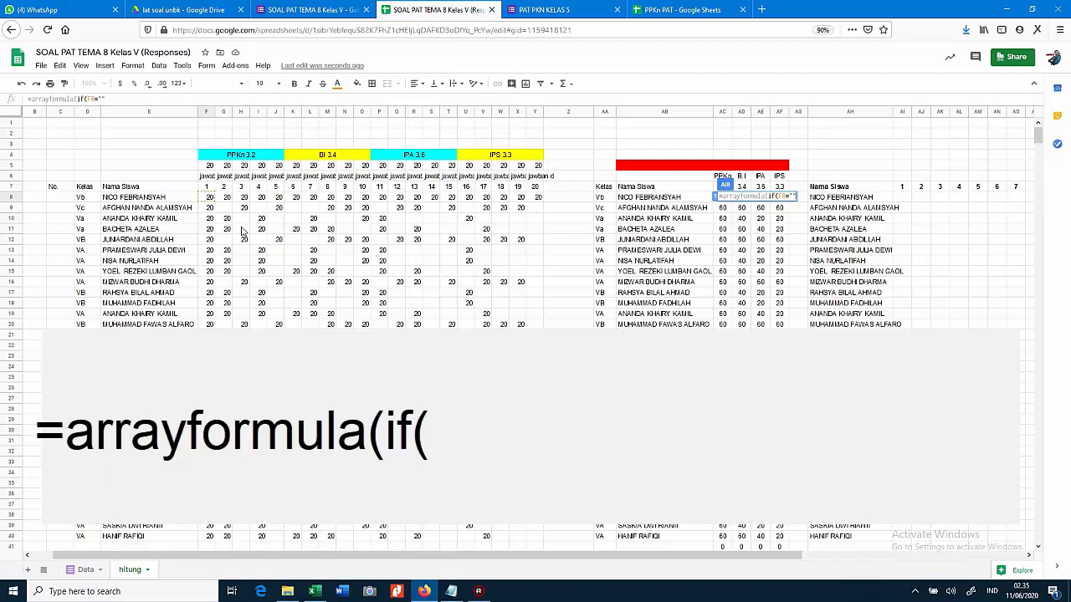
text(,"")
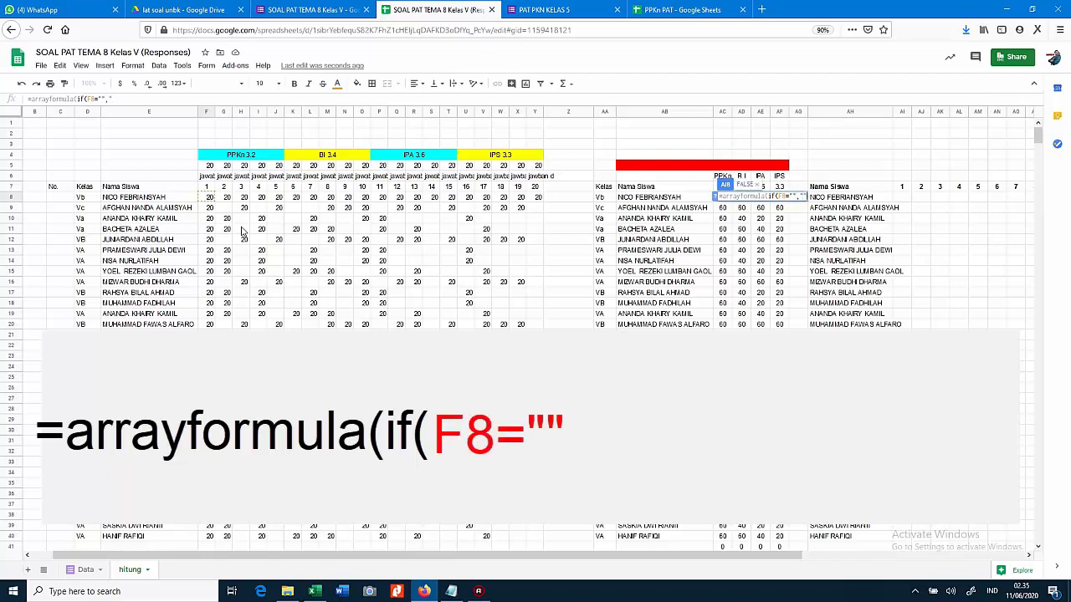
text(,)
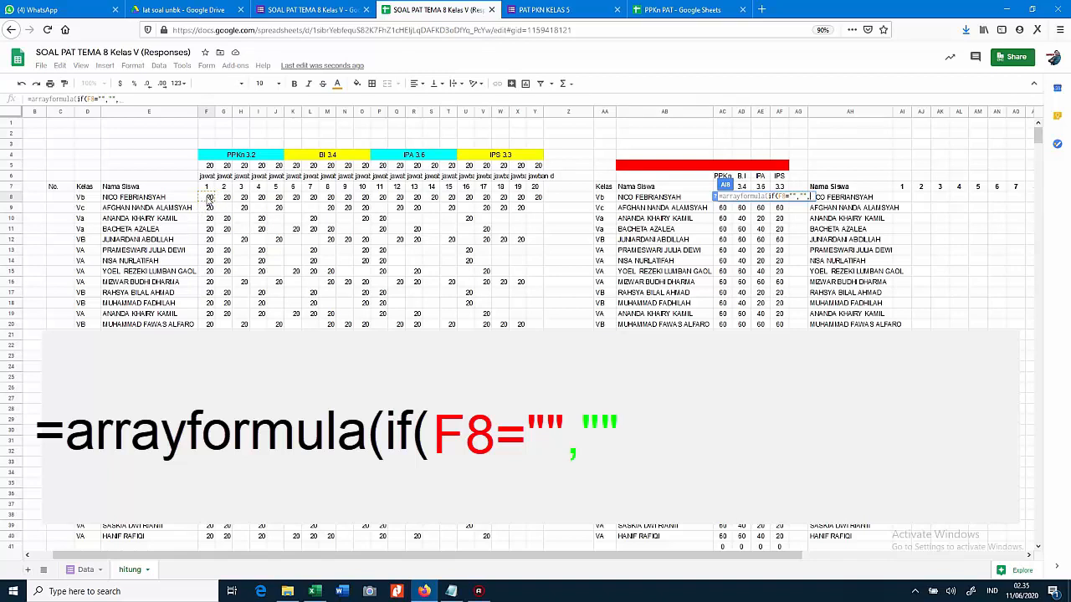
text(")
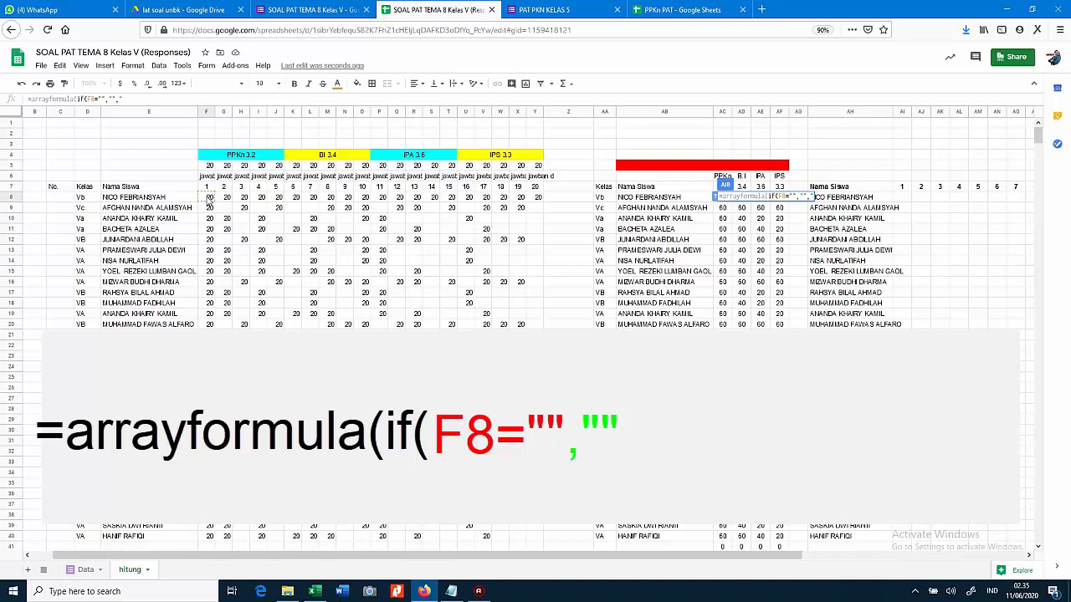
text(V)
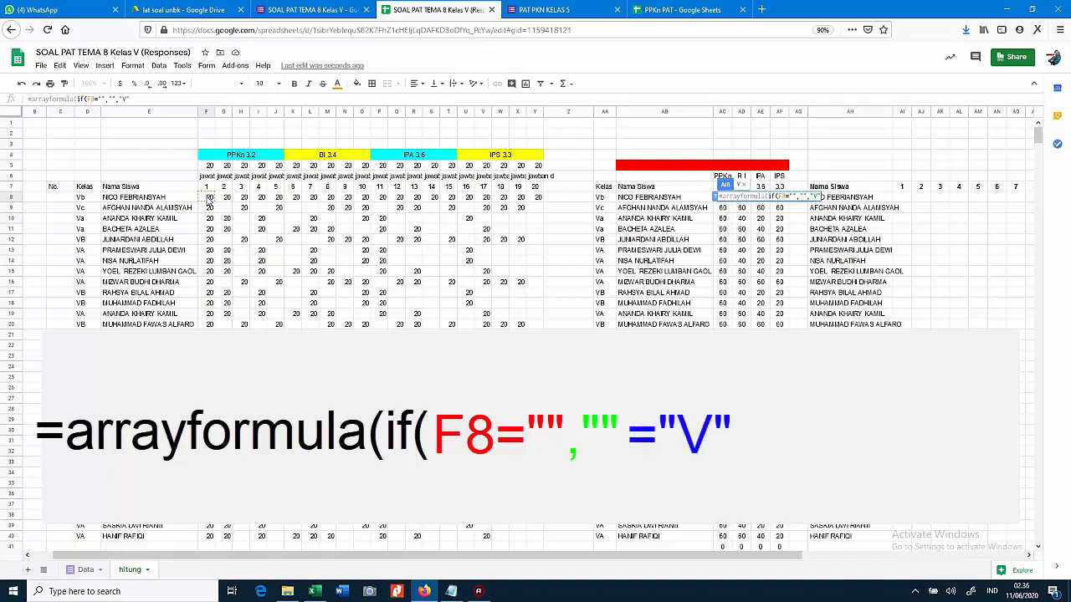
key(Return)
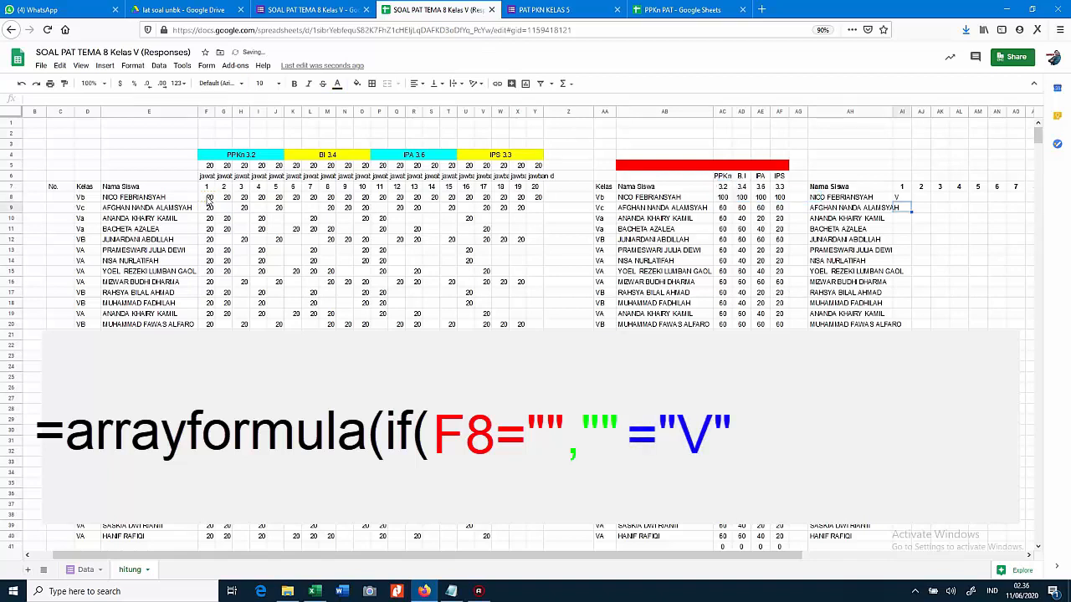
Widen the AI8 formula's reference from F8 to F8:F so every student gets a mark
key(Up)
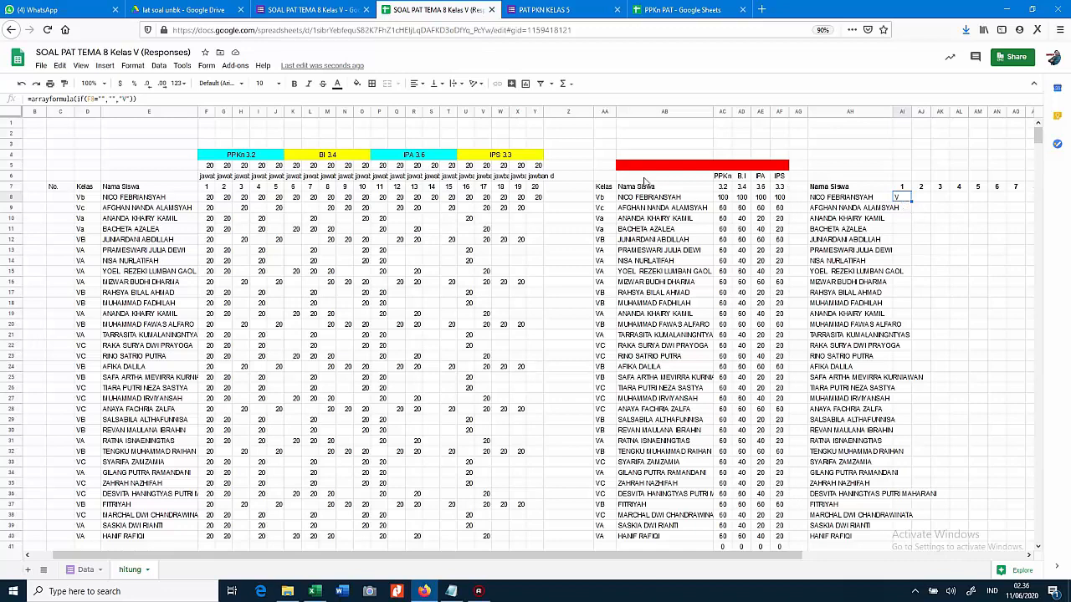
double_click(907, 200)
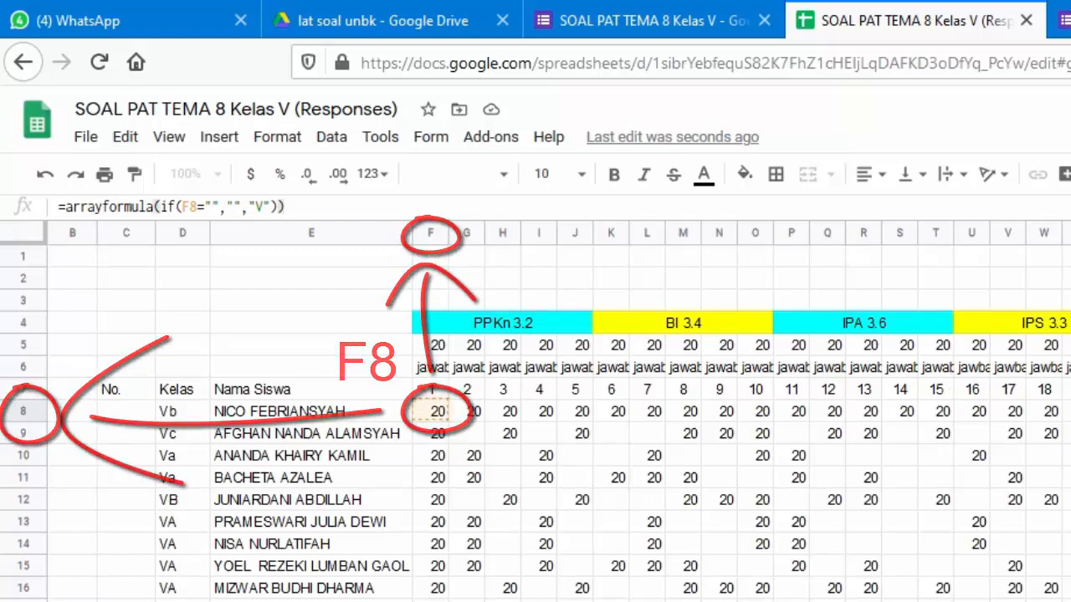
click(197, 207)
text(:F)
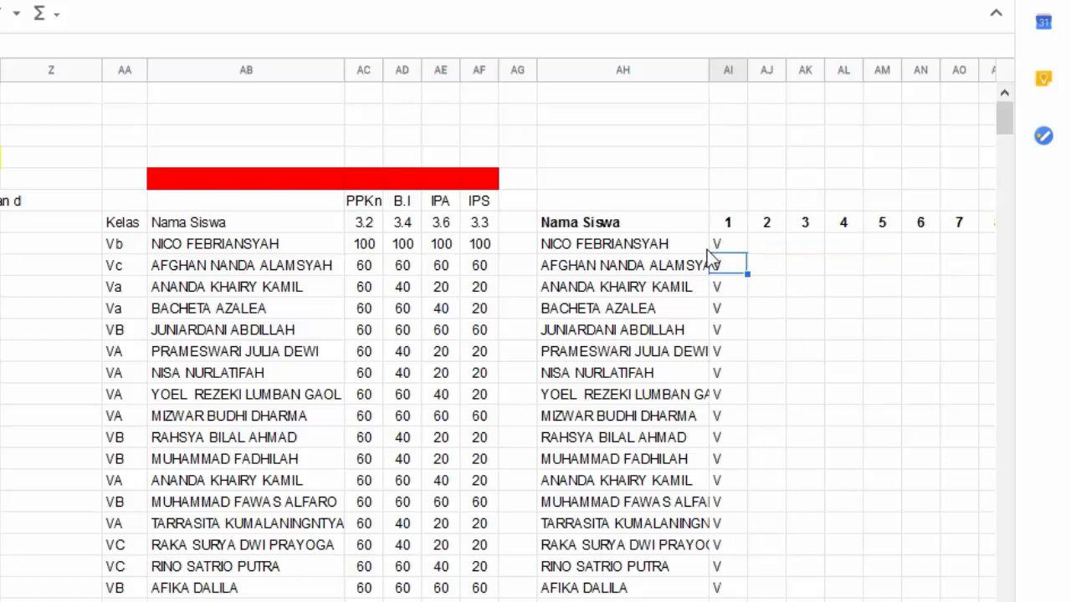
click(769, 243)
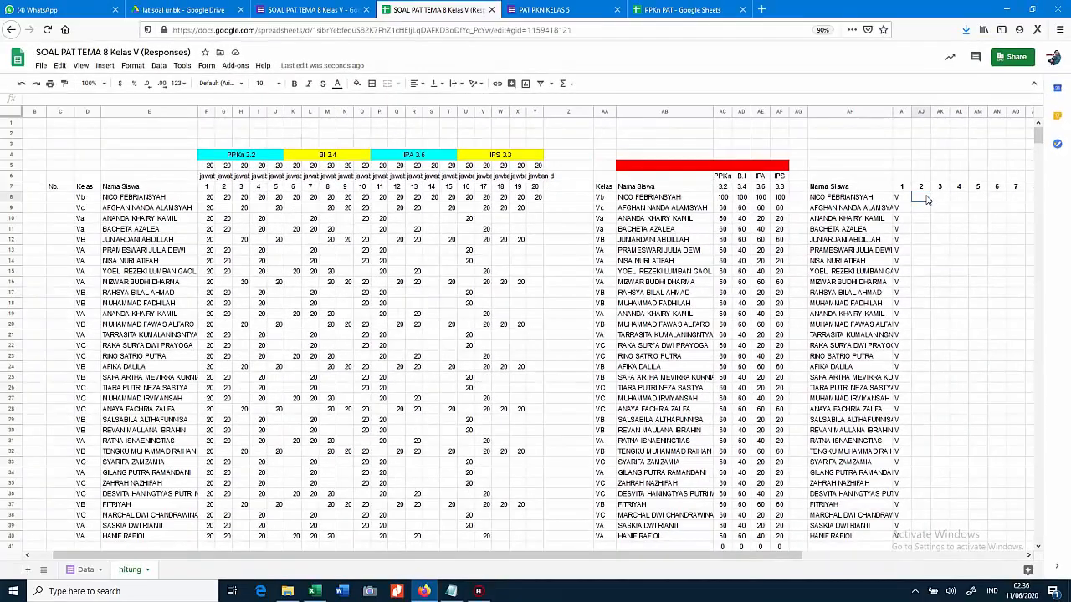
Enter =arrayformula(if(G8:G="","","V")) in AJ8 to mark question 2 answers
text(=array)
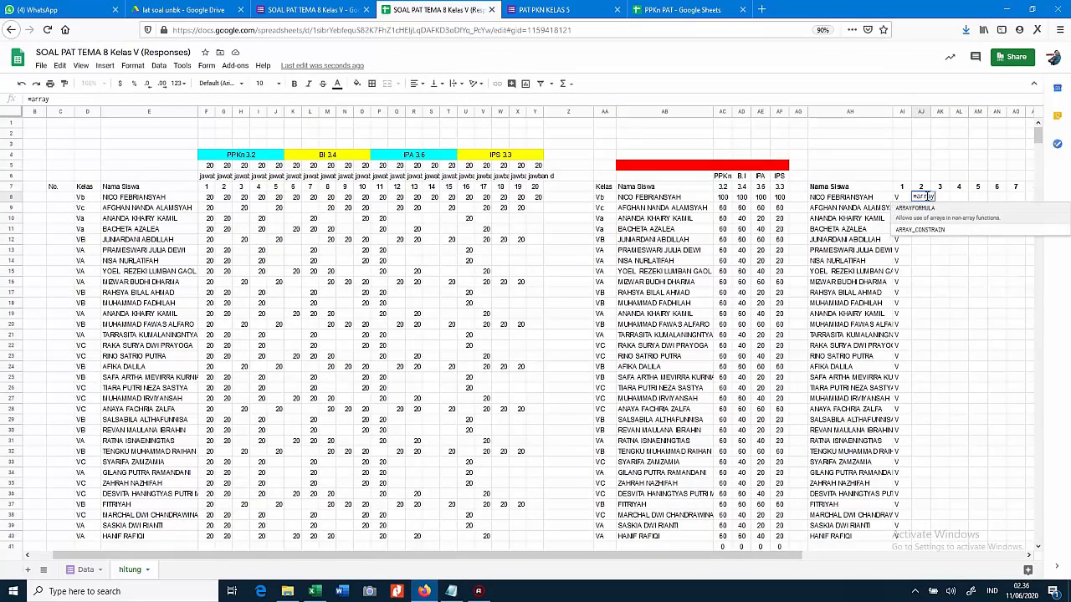
text(formula)
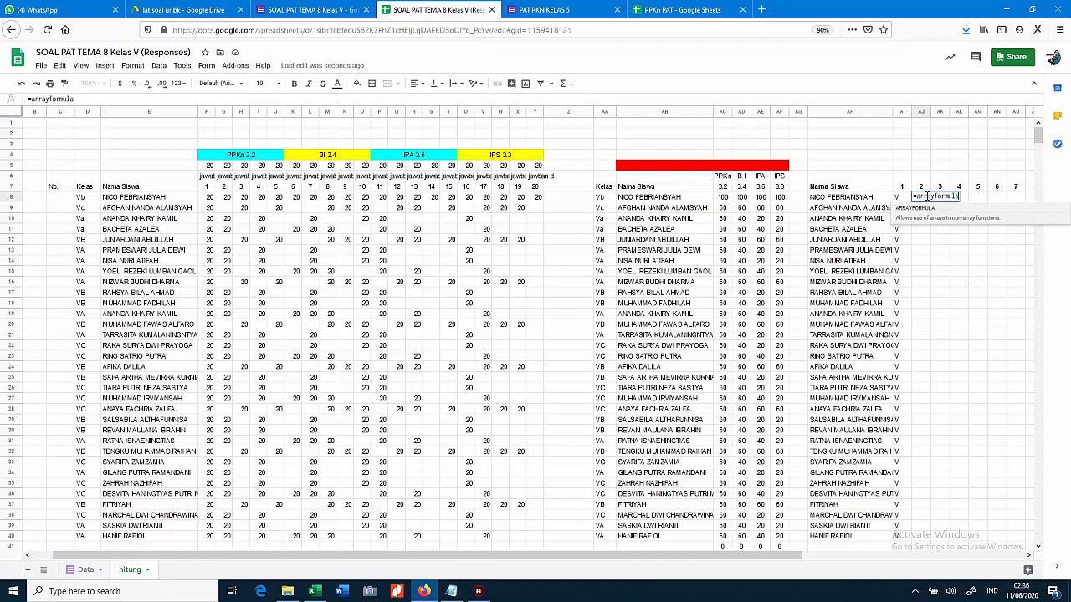
text((if()
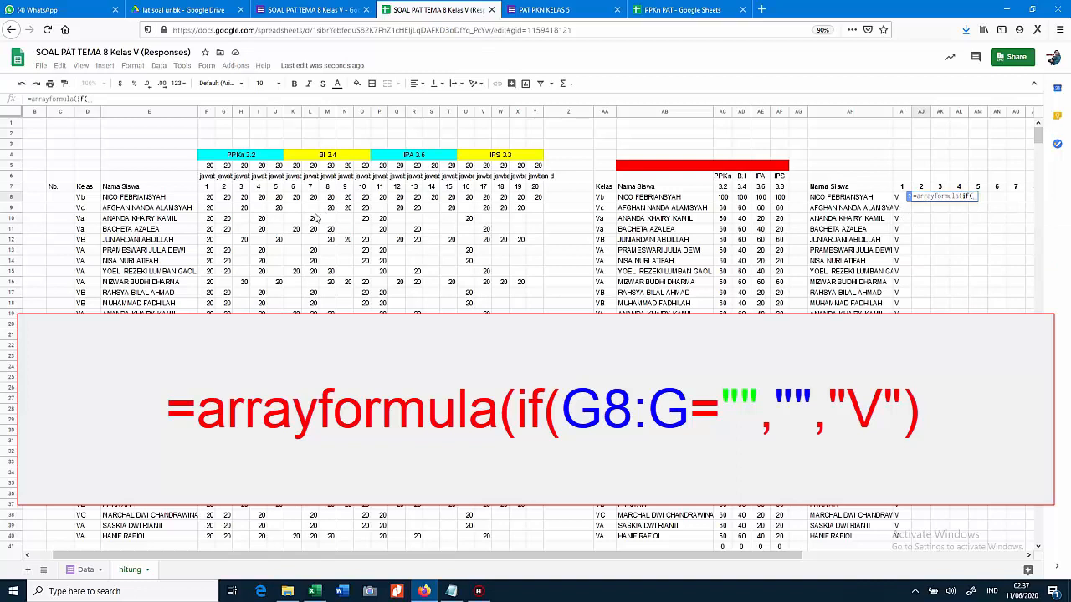
click(224, 197)
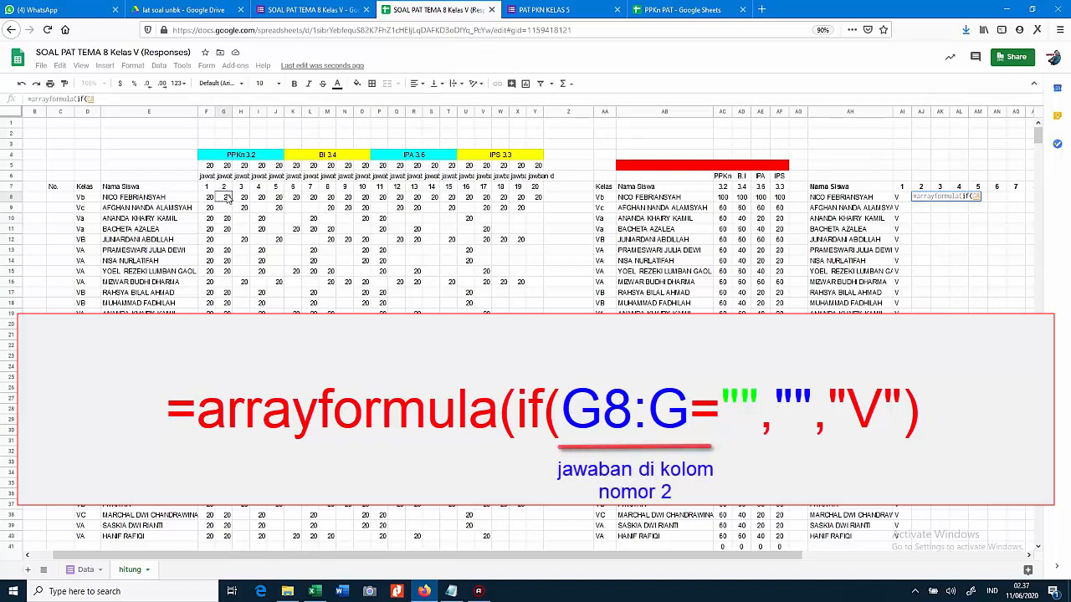
text(:)
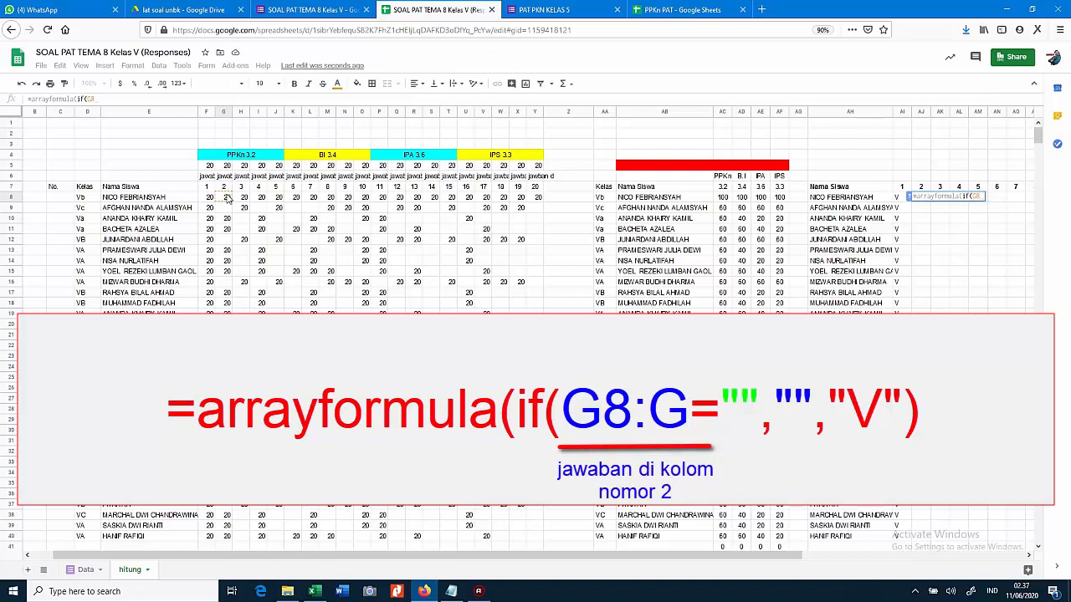
text(G)
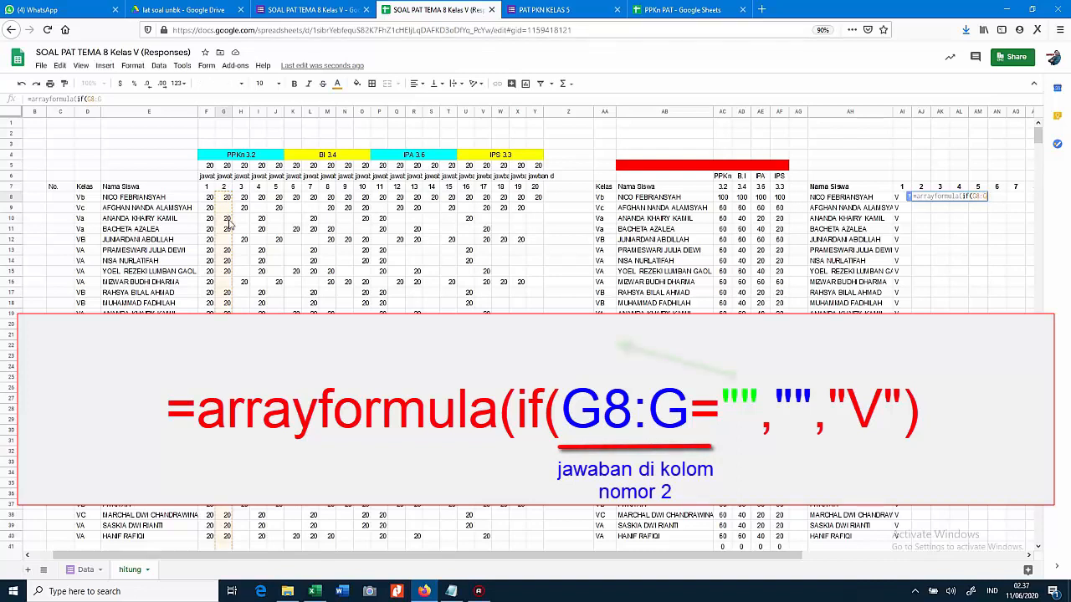
text(=)
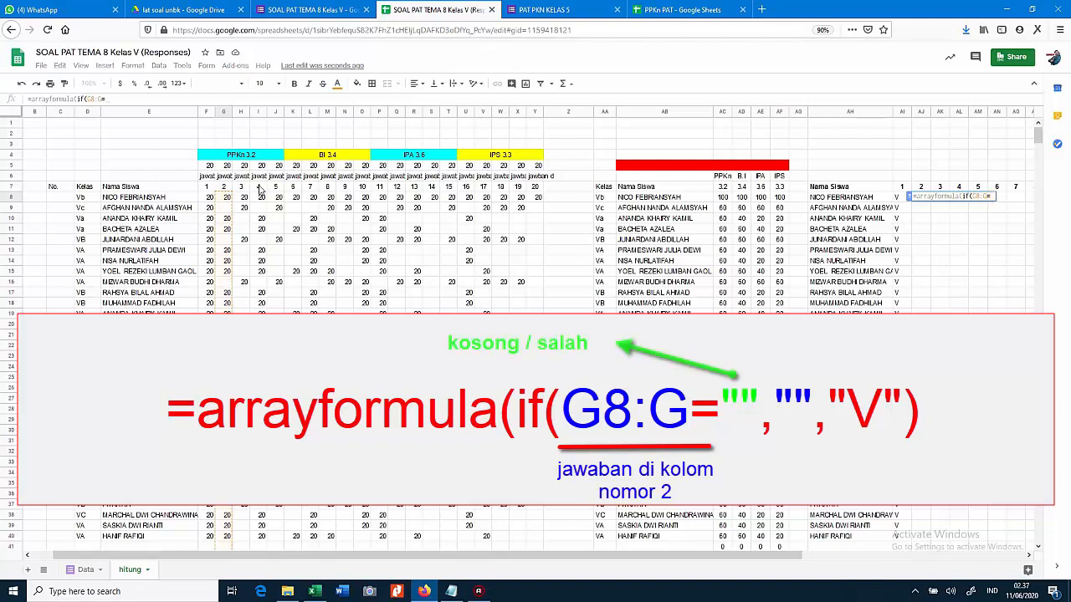
text("";)
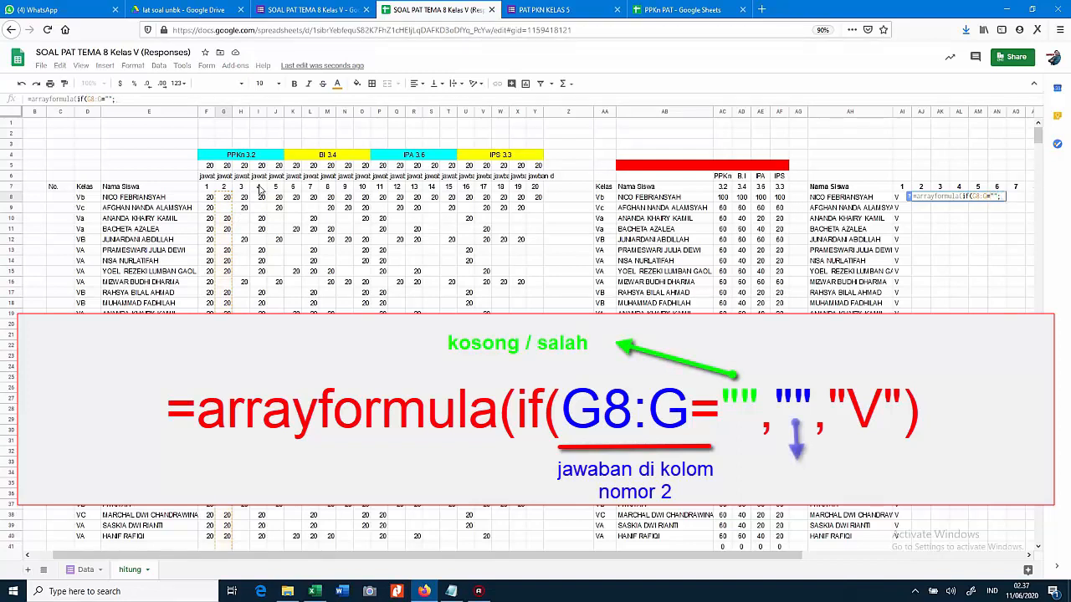
text("")
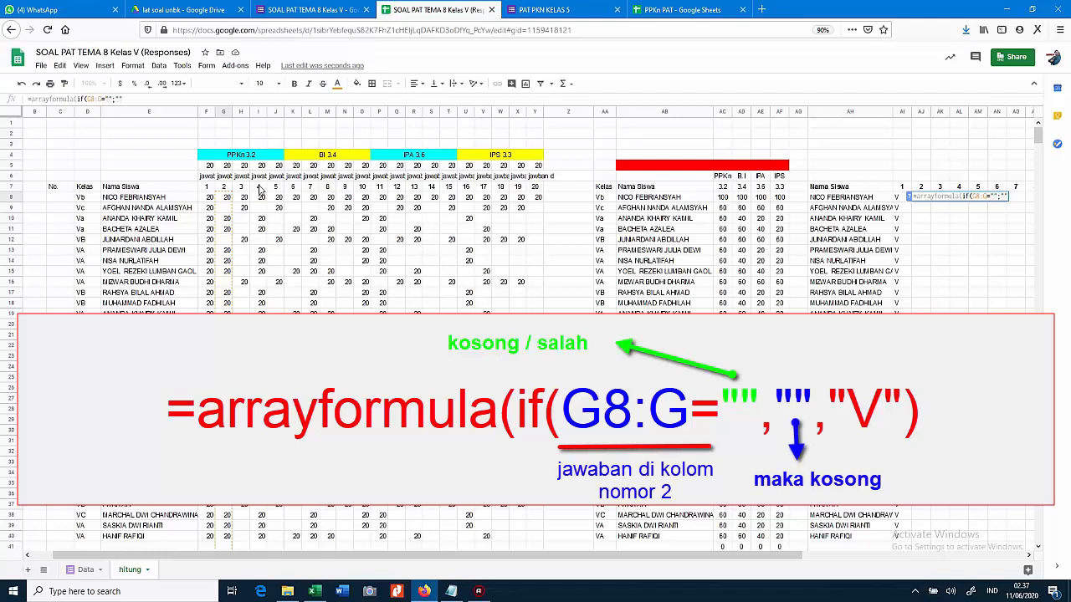
text(;"V)
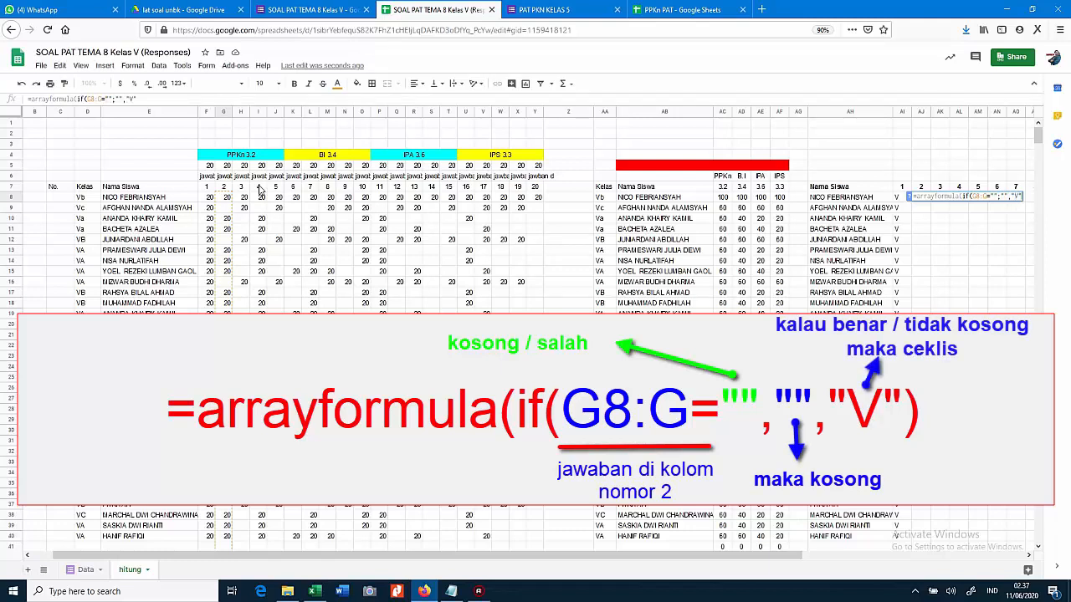
key(Return)
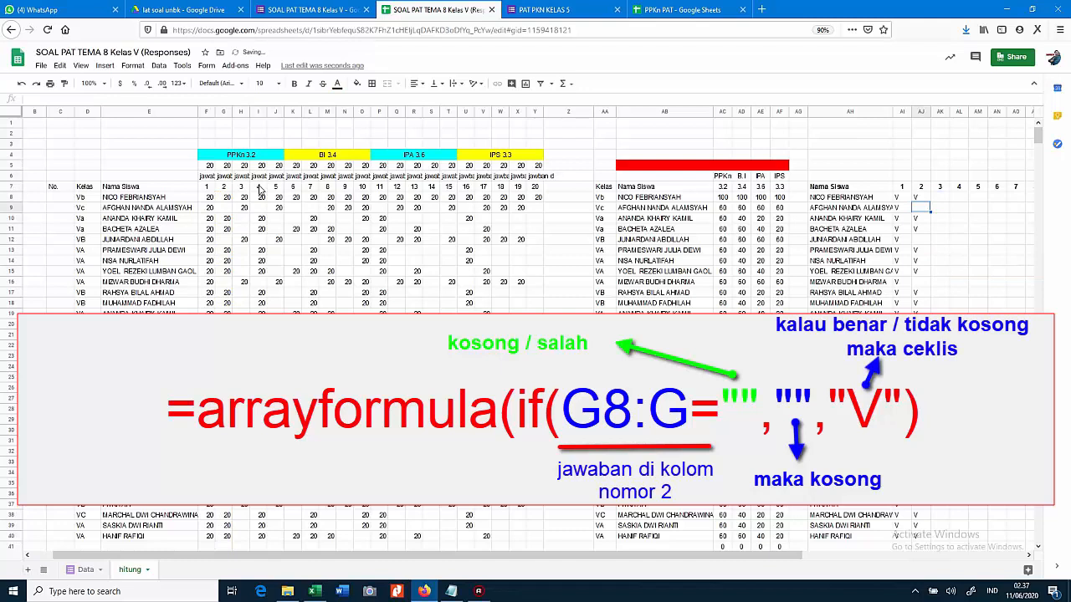
key(Up)
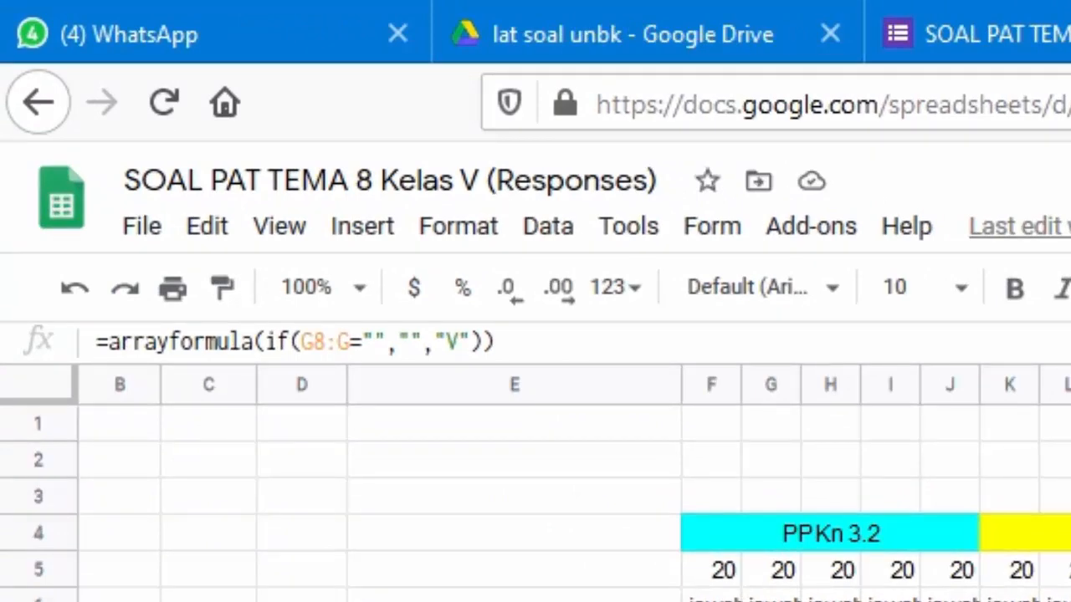
click(415, 343)
text(X)
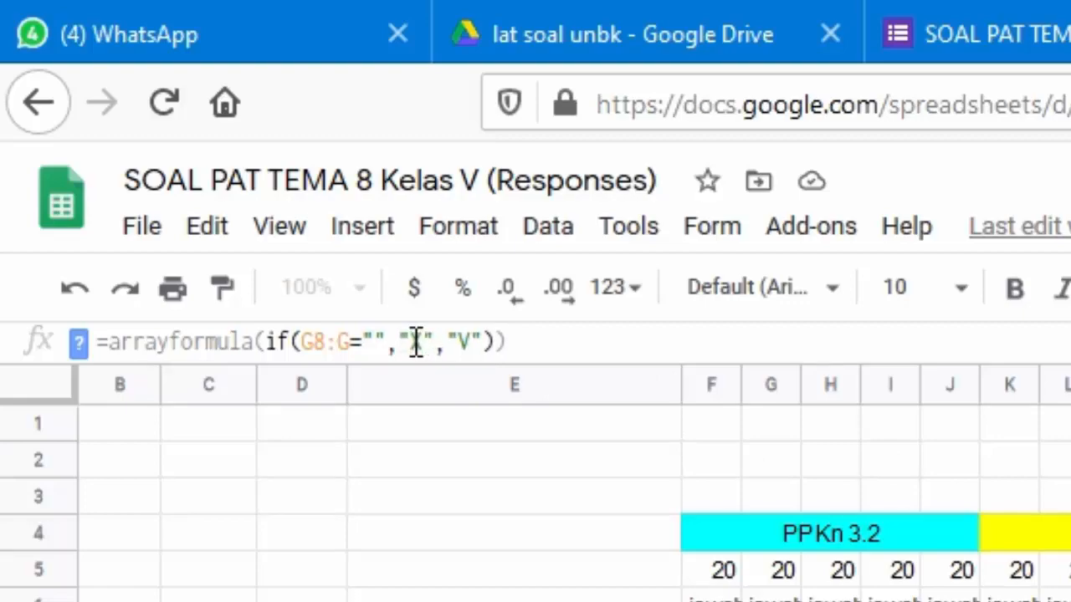
key(Return)
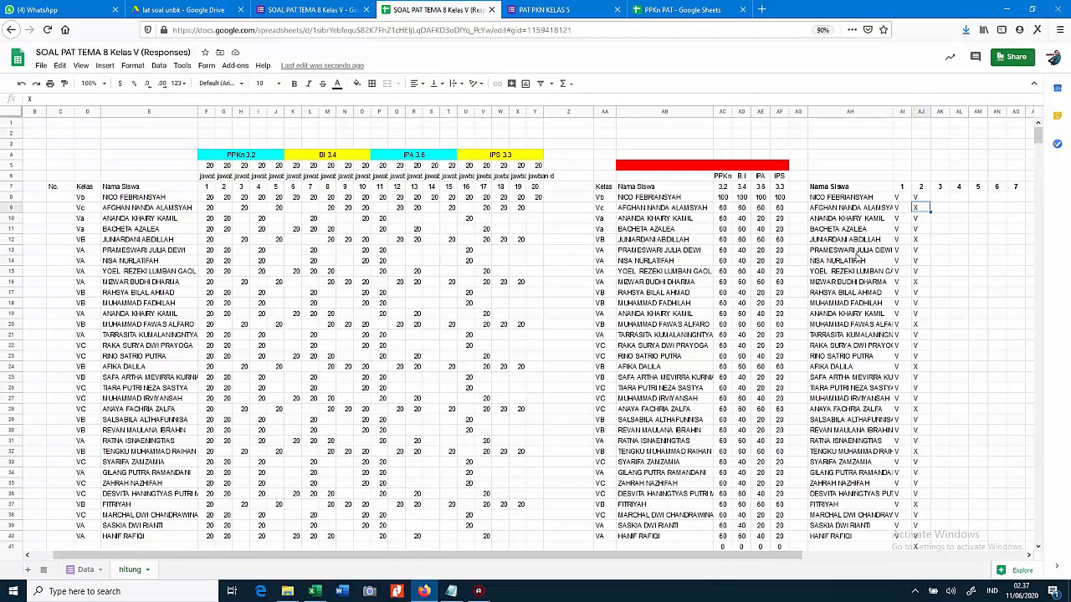
key(ctrl+z)
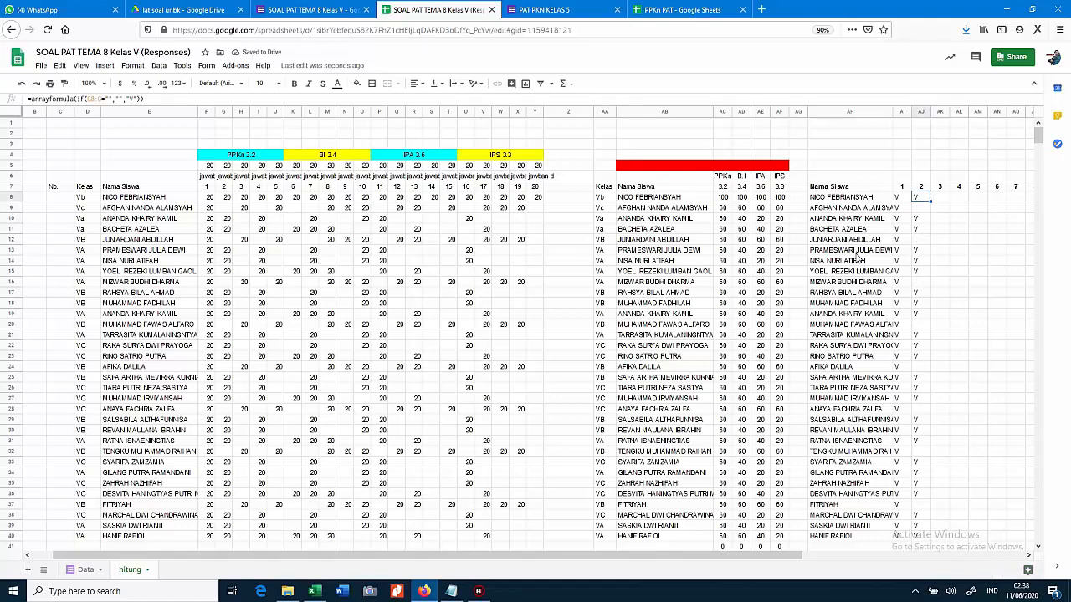
key(Right)
key(shift+Right)
key(shift+Right)
key(shift+Right)
key(shift+Right)
key(shift+Right)
key(shift+Right)
key(shift+Right)
key(shift+Right)
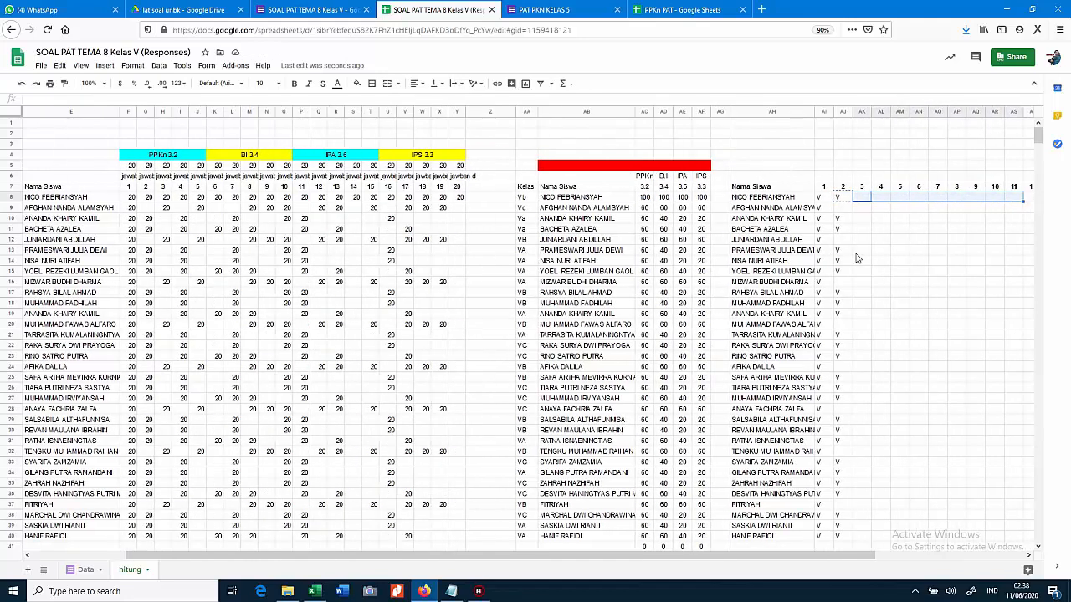
Paste the AJ8 V-marking formula across AK8:BB8 for questions 3 to 20
key(shift+Right)
key(shift+Right)
key(shift+Right)
key(shift+Right)
key(shift+Right)
key(shift+Right)
key(shift+Right)
key(shift+Right)
key(shift+Right)
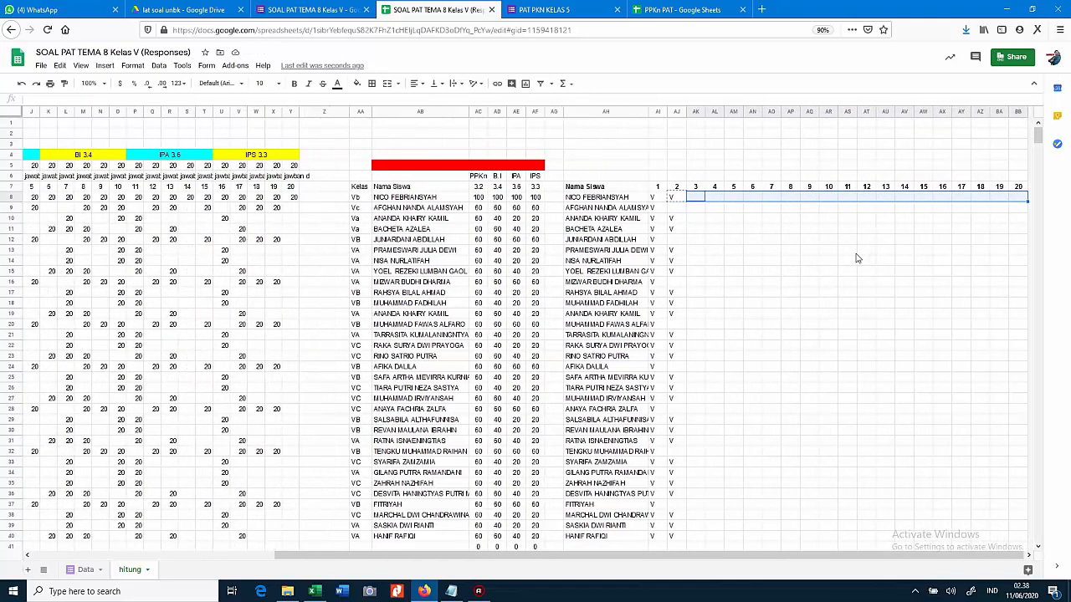
text(=arrayformula(if(H:H="","","V")))
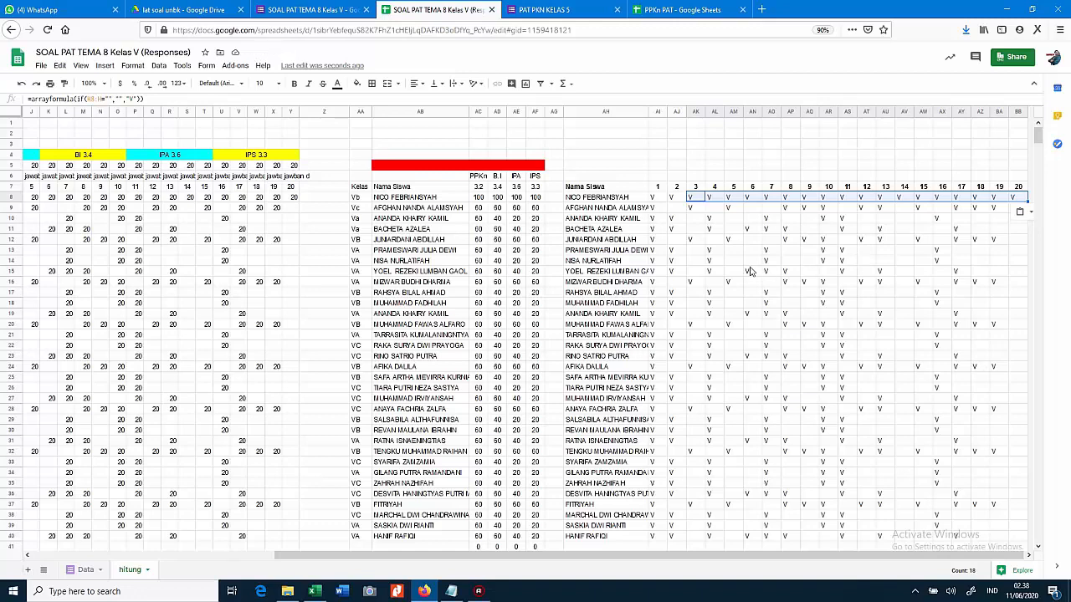
scroll(750, 271, left, 5)
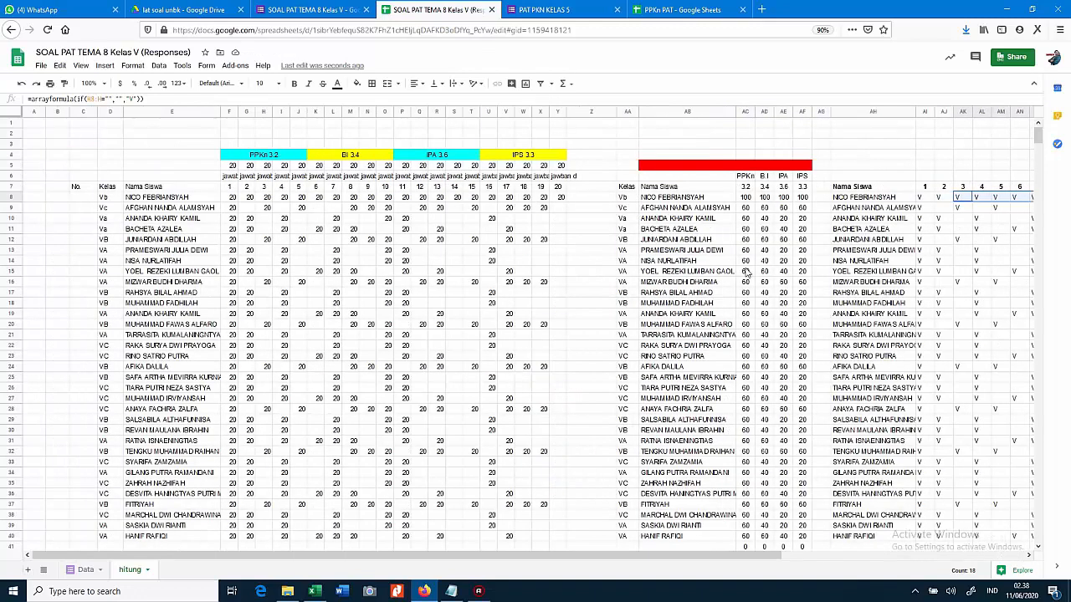
scroll(743, 282, right, 5)
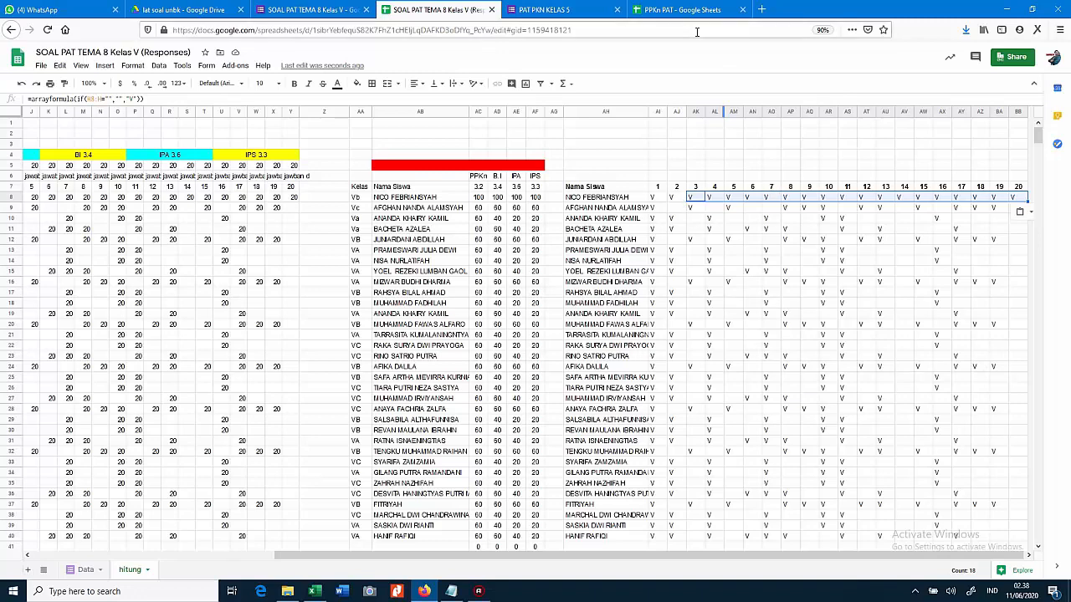
click(682, 9)
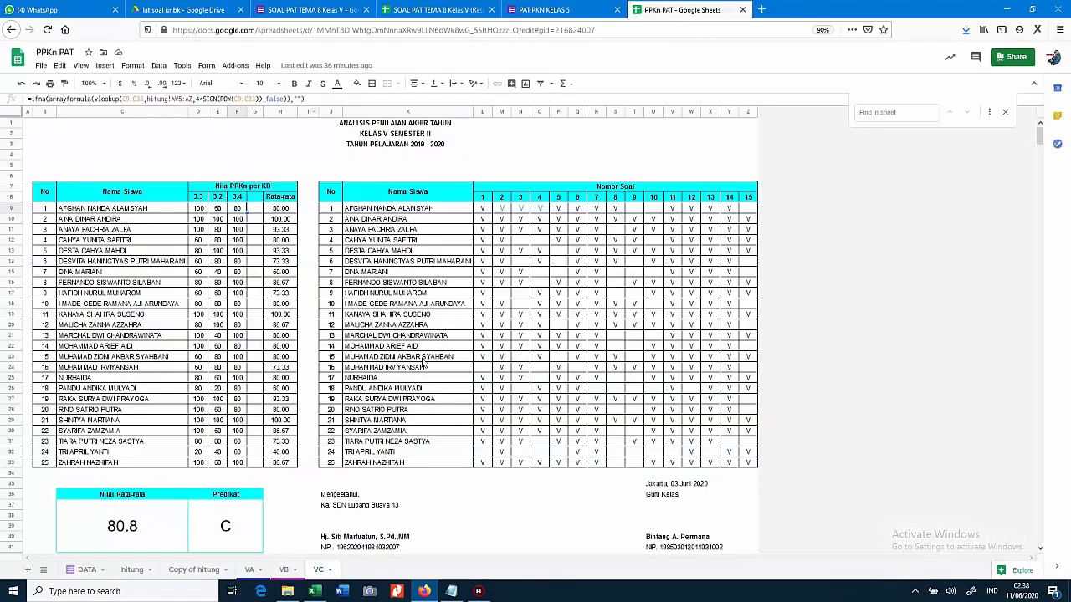
click(251, 569)
click(285, 569)
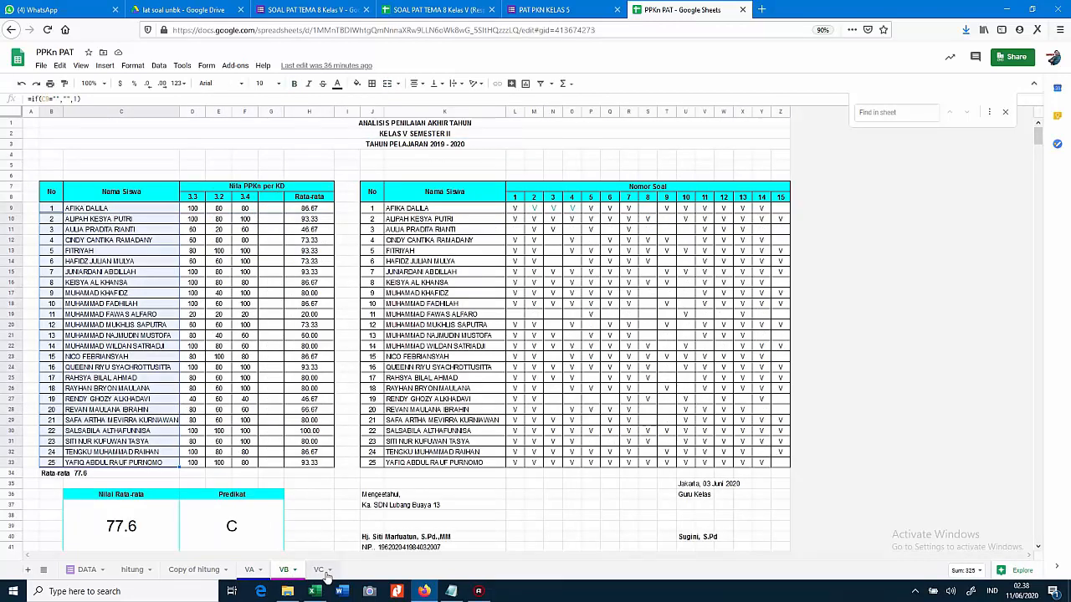
click(317, 570)
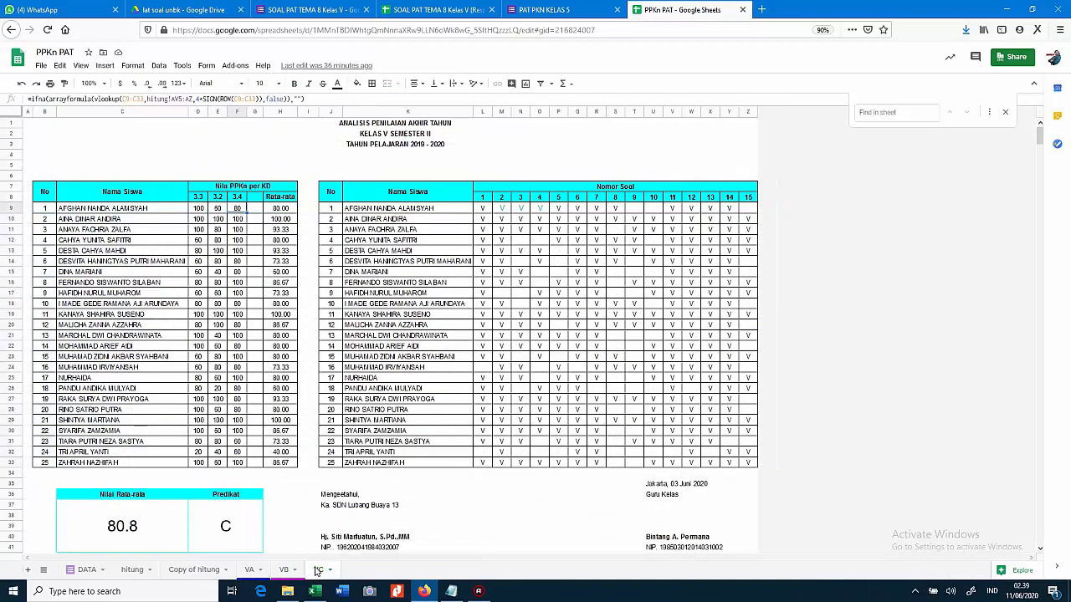
click(437, 10)
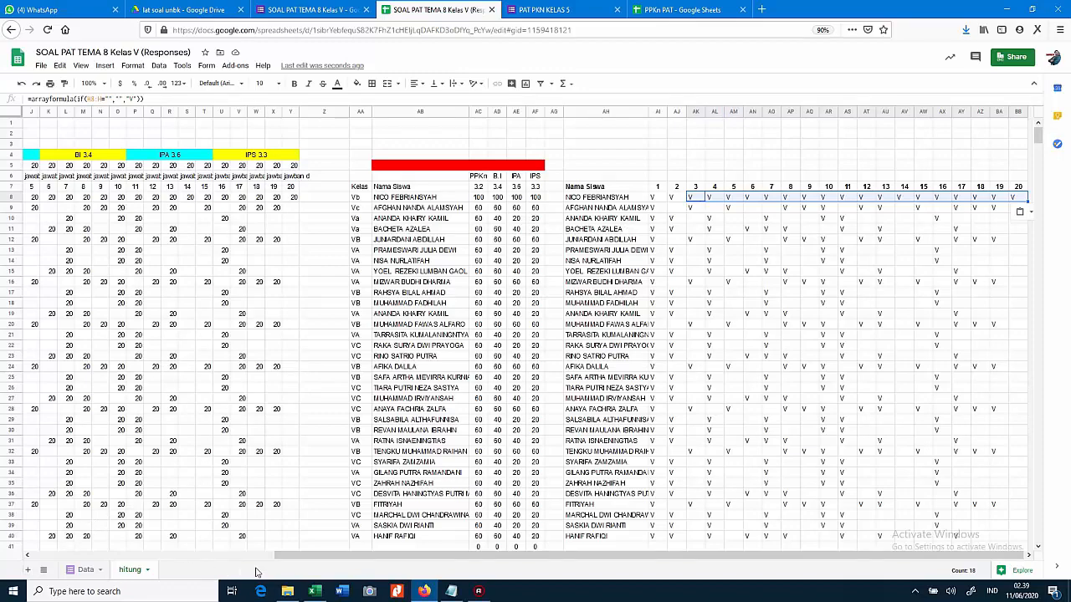
Fill AH5:BB5, above the Nama Siswa and answer grid, with cyan
drag(308, 557, 325, 533)
drag(588, 170, 1021, 172)
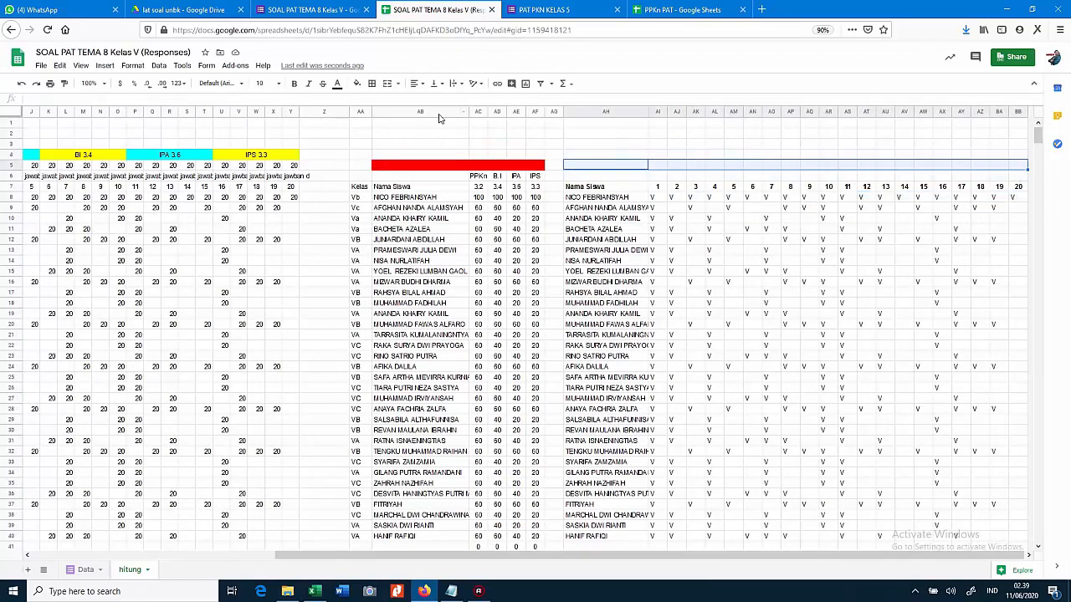
click(358, 84)
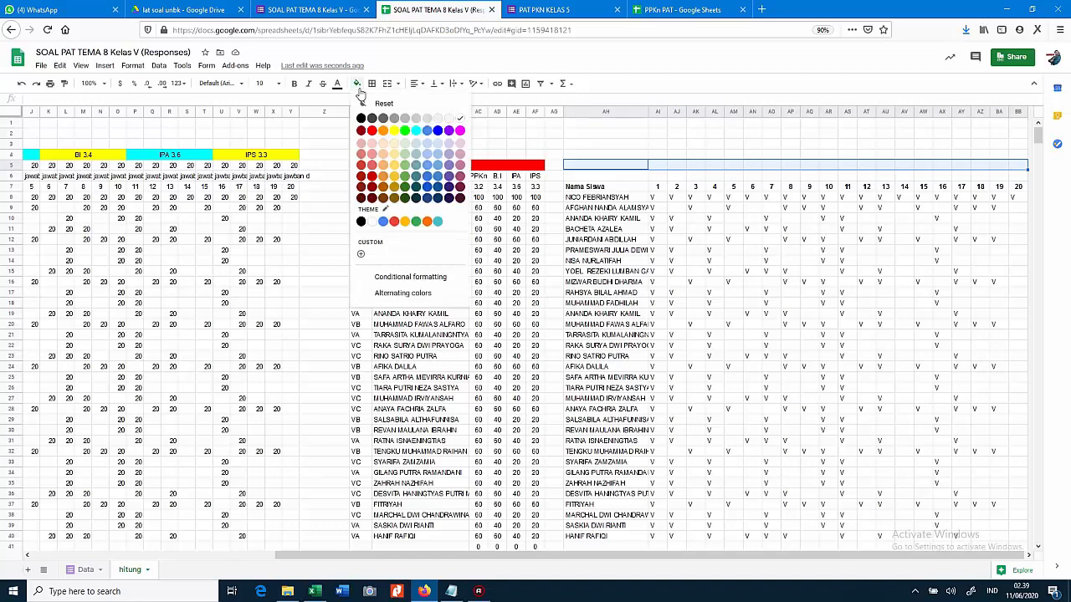
click(416, 131)
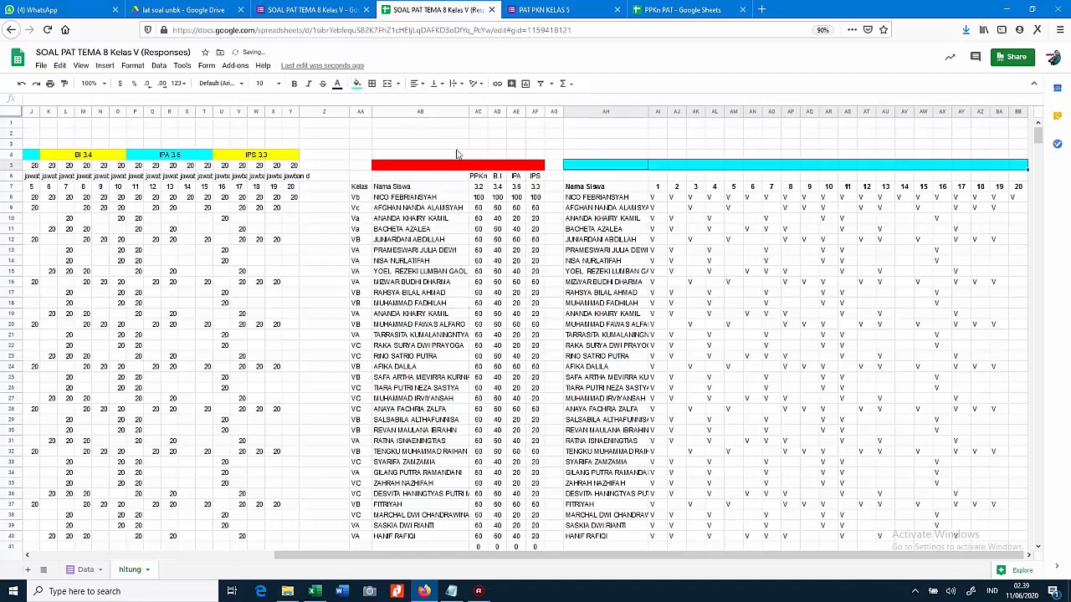
click(600, 219)
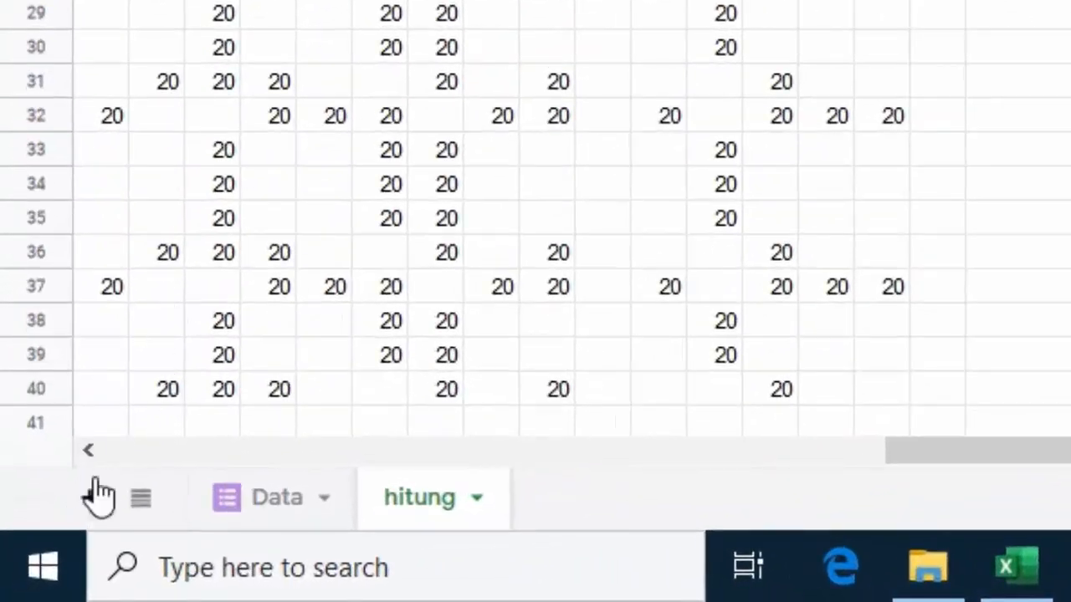
Add a new sheet and name it VA
click(89, 499)
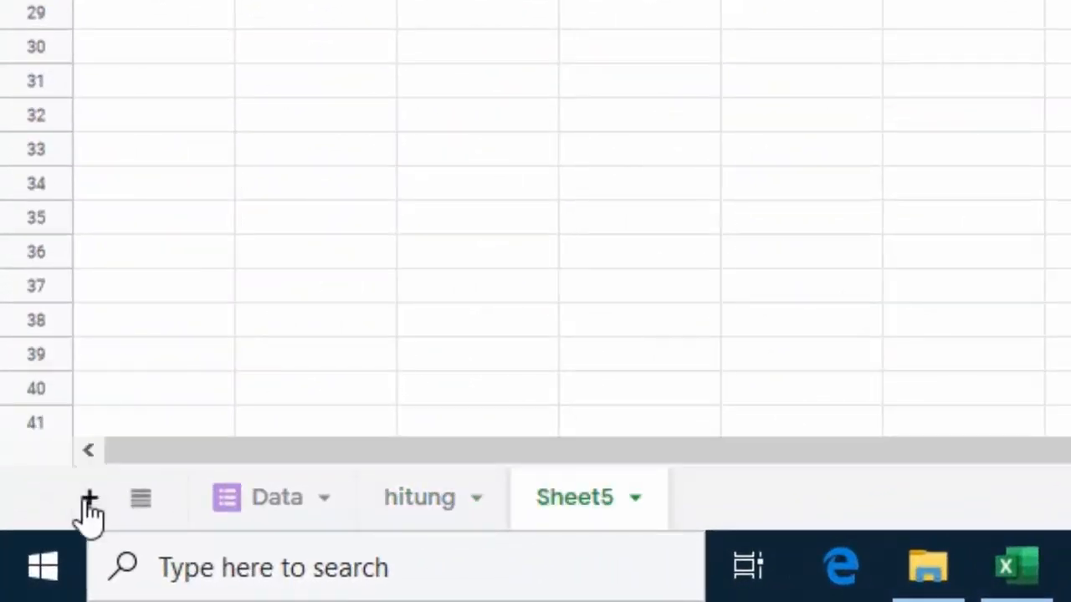
double_click(609, 503)
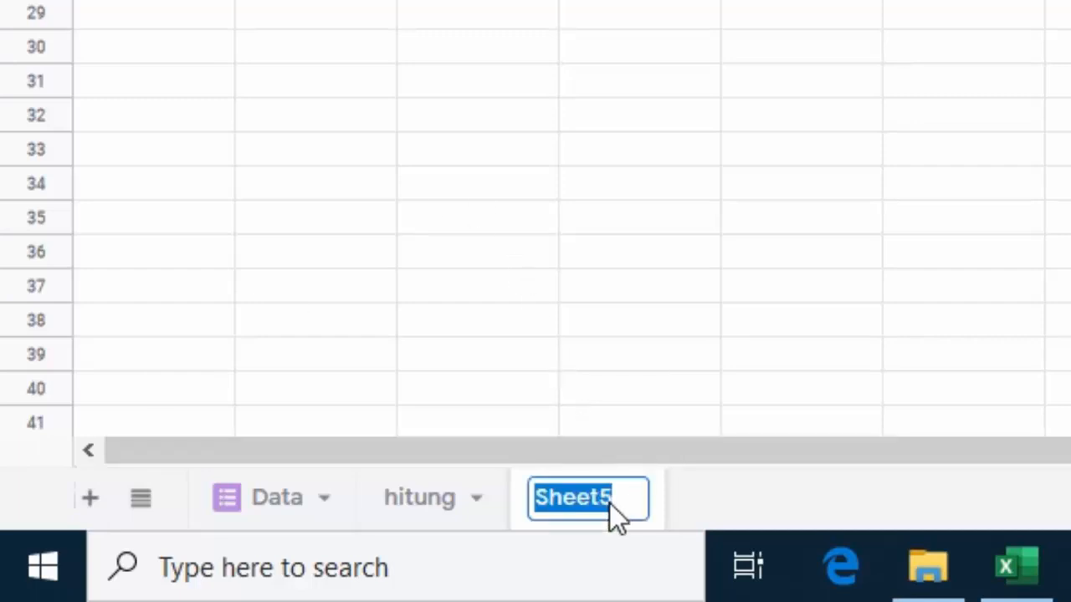
text(VA)
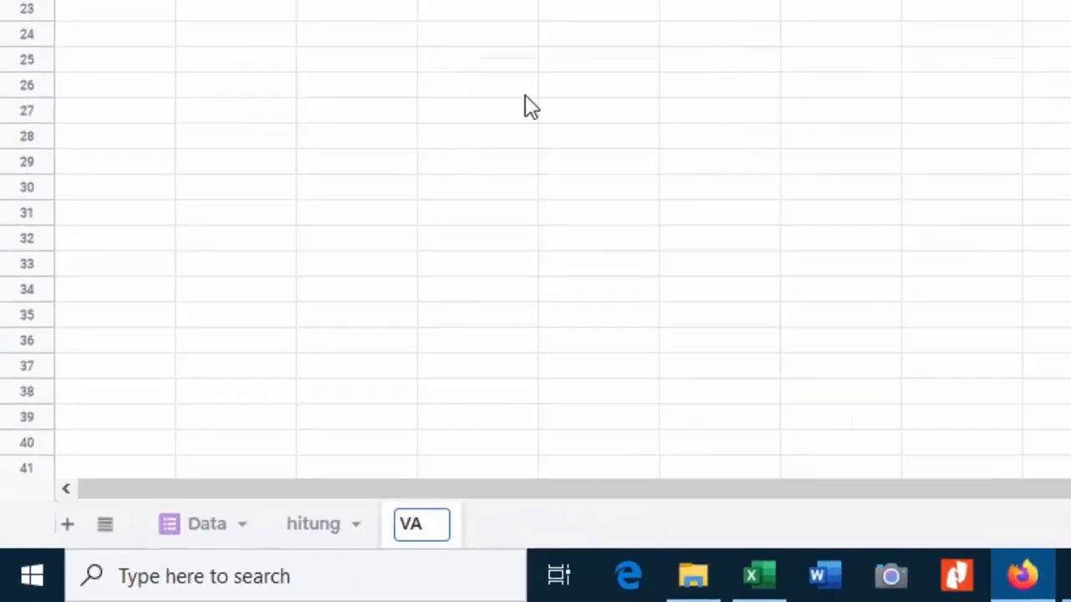
click(282, 328)
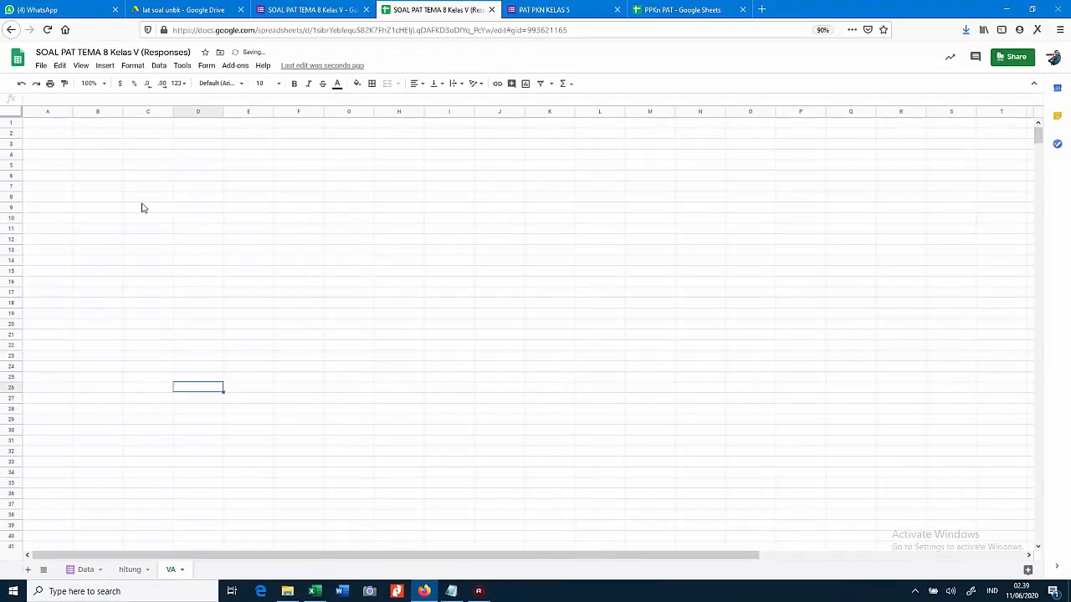
Put headers No in C8 and Nama Siswa in D8, and narrow column C
click(141, 199)
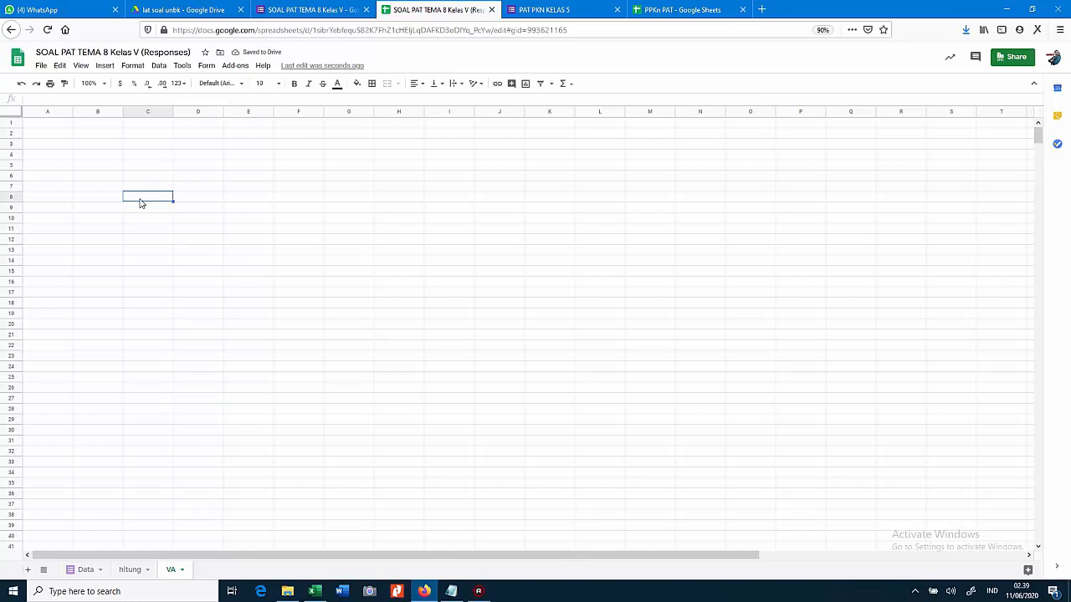
text(No)
key(Tab)
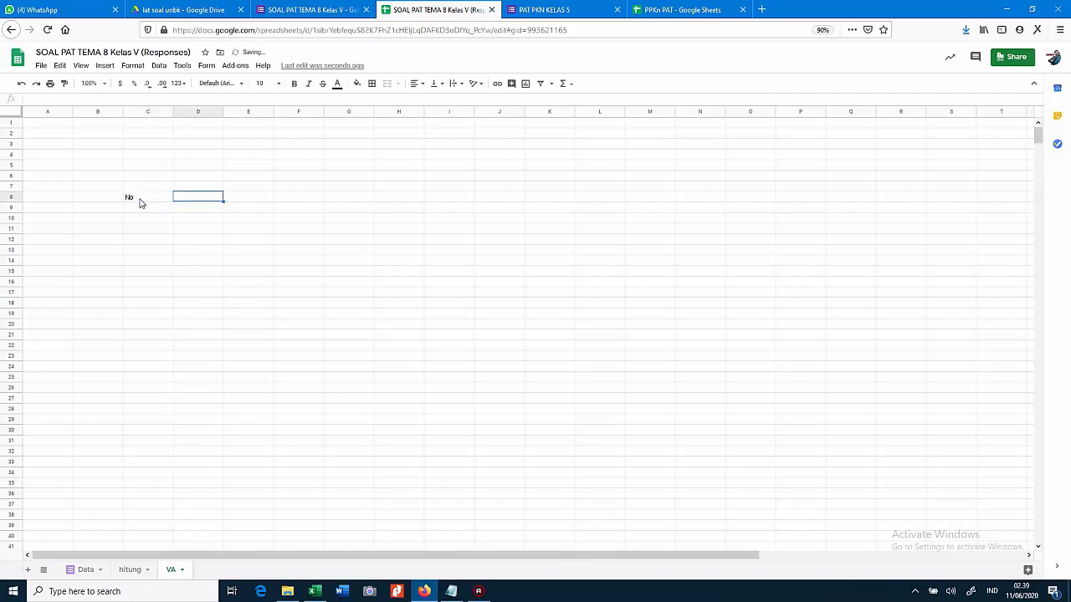
text(Nama)
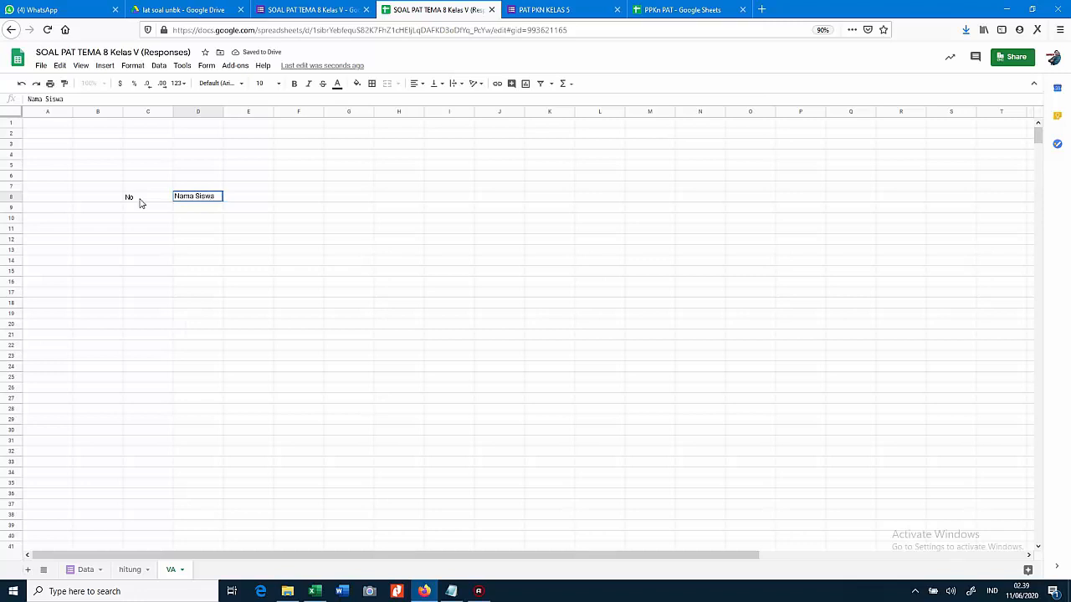
text( Siswa)
key(Tab)
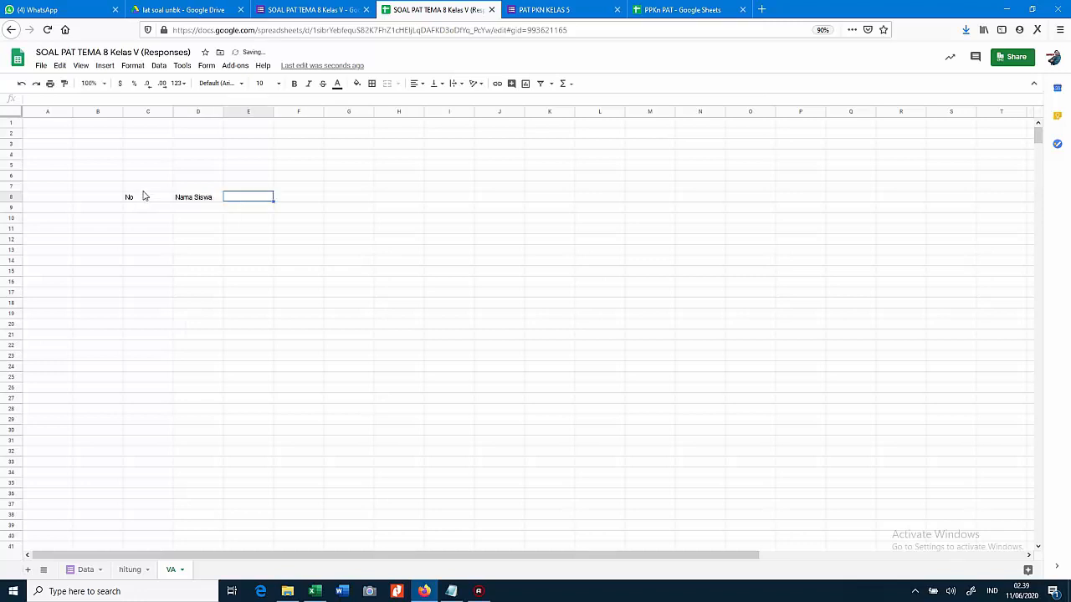
click(172, 112)
drag(174, 115, 147, 123)
click(203, 197)
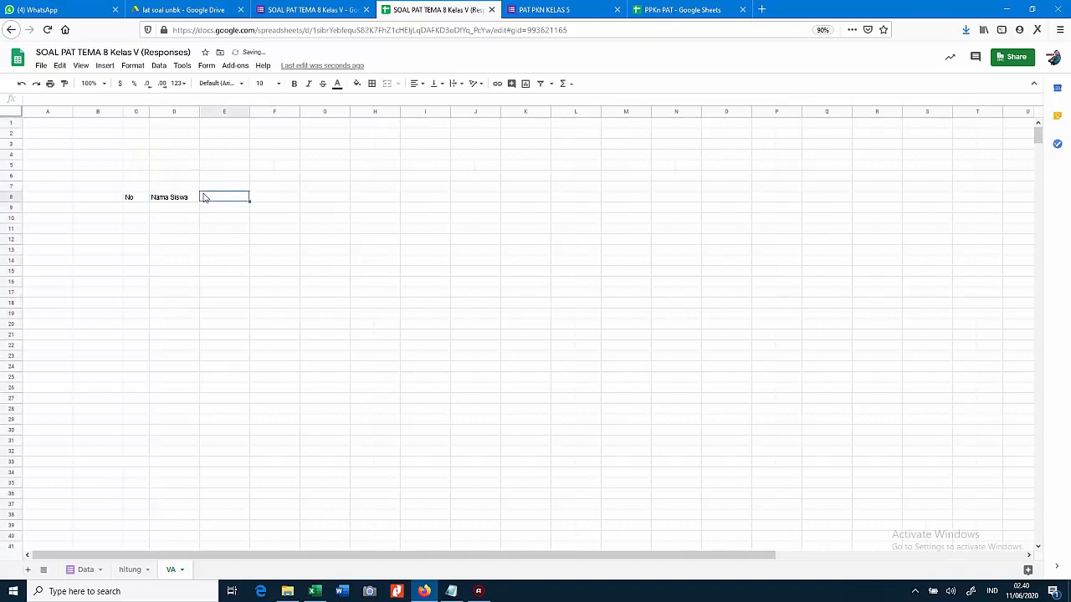
Copy hitung's AC6:AF7 subjects PPKn, B.I, IPA, IPS and 3.2, 3.4, 3.6, 3.3 into VA at E7
click(129, 569)
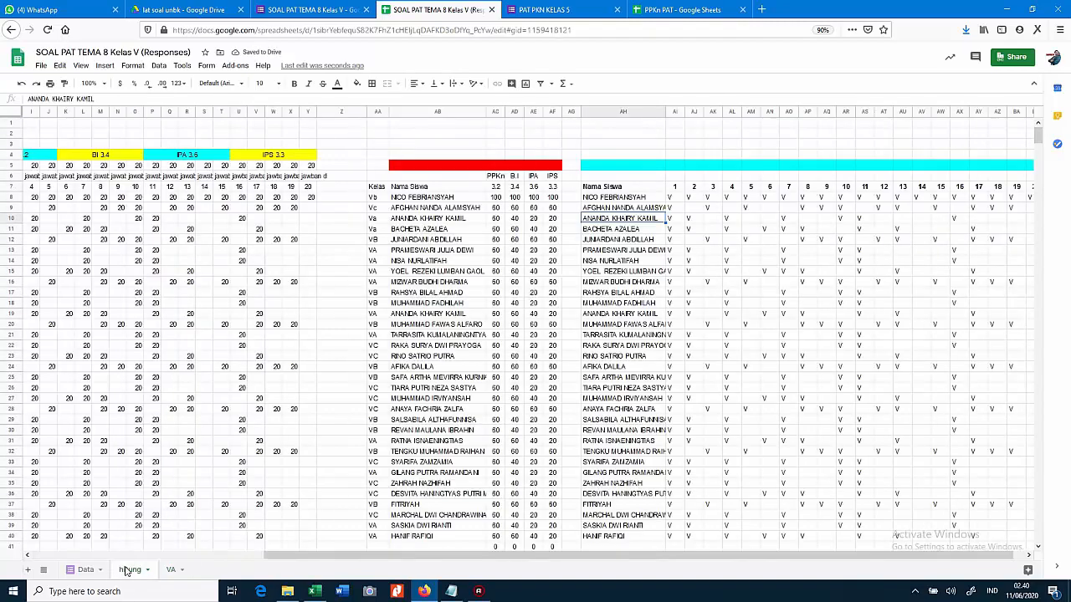
click(497, 176)
drag(523, 185, 552, 190)
key(ctrl+c)
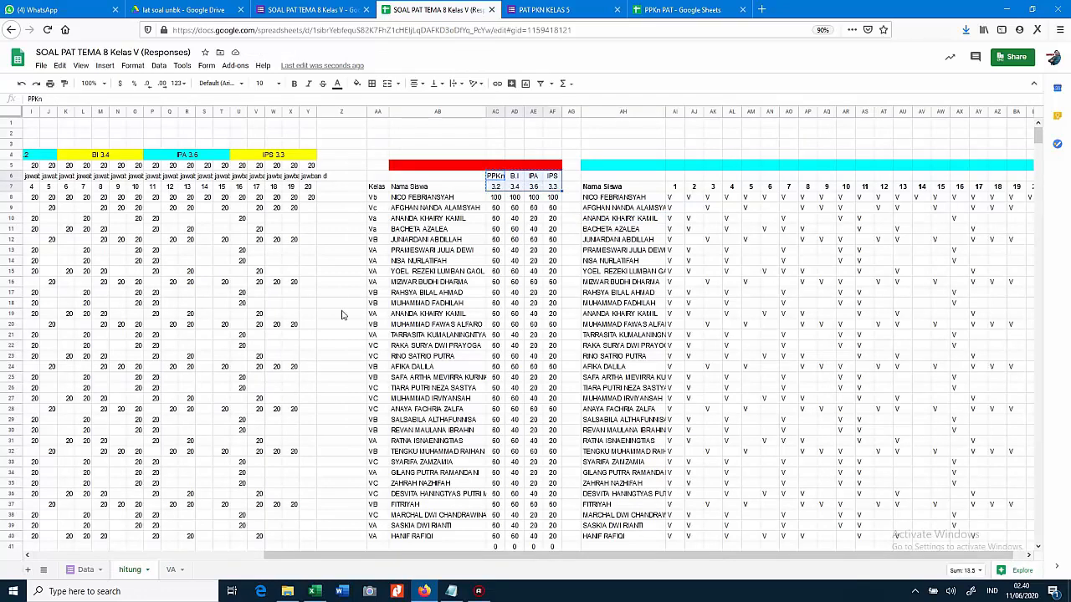
click(170, 570)
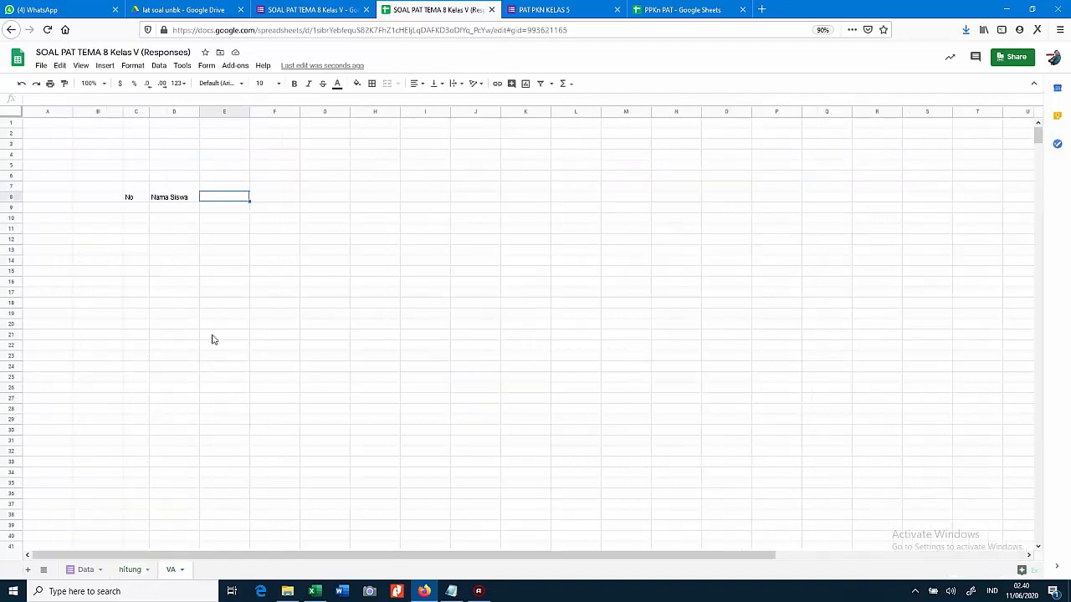
click(221, 188)
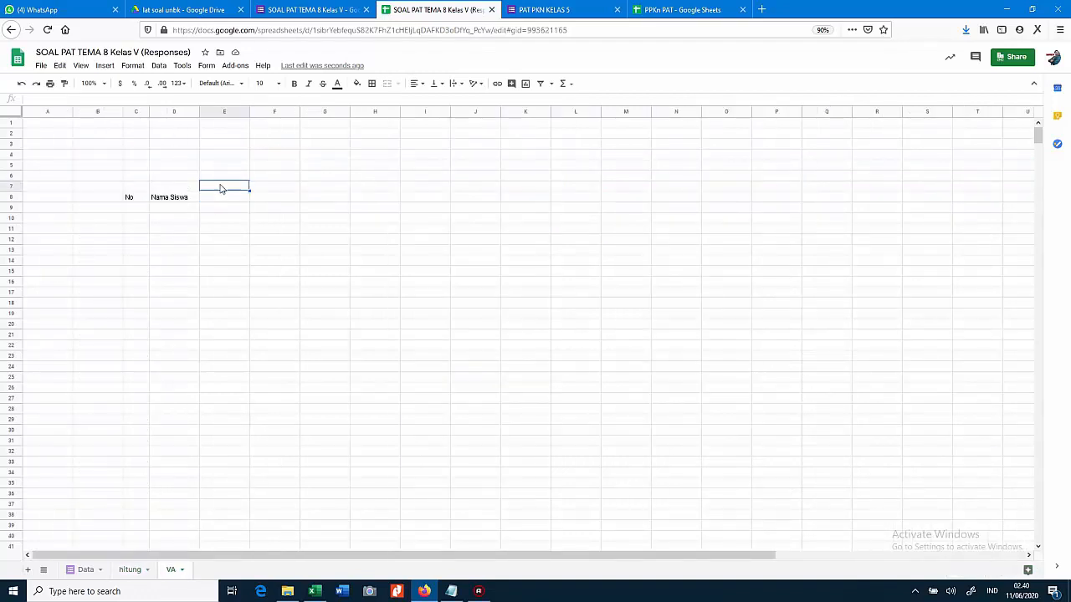
key(ctrl+v)
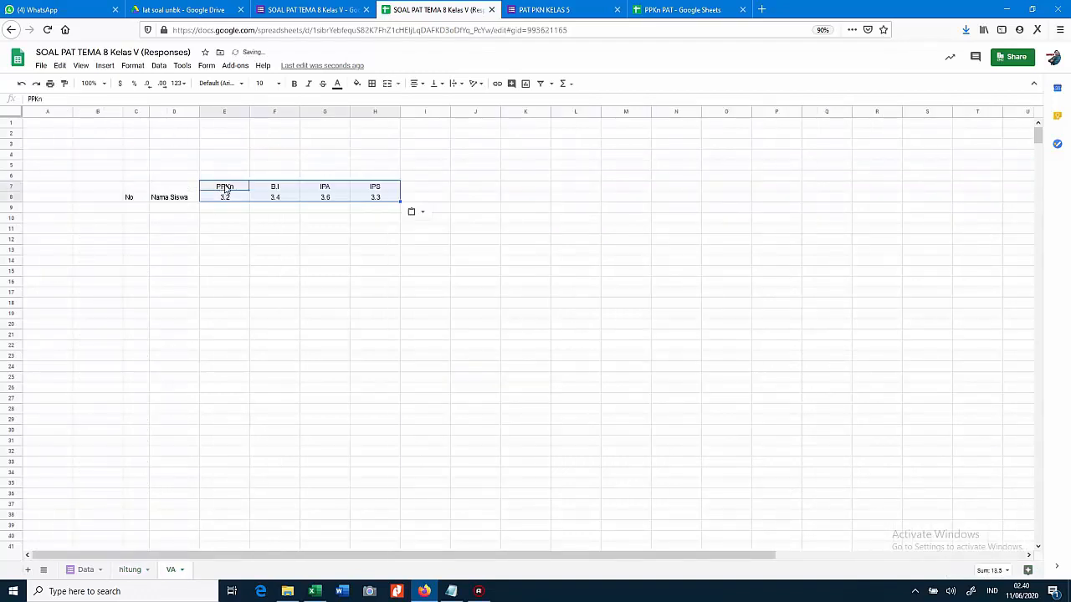
Narrow subject columns E–H together and widen column D for student names
click(226, 111)
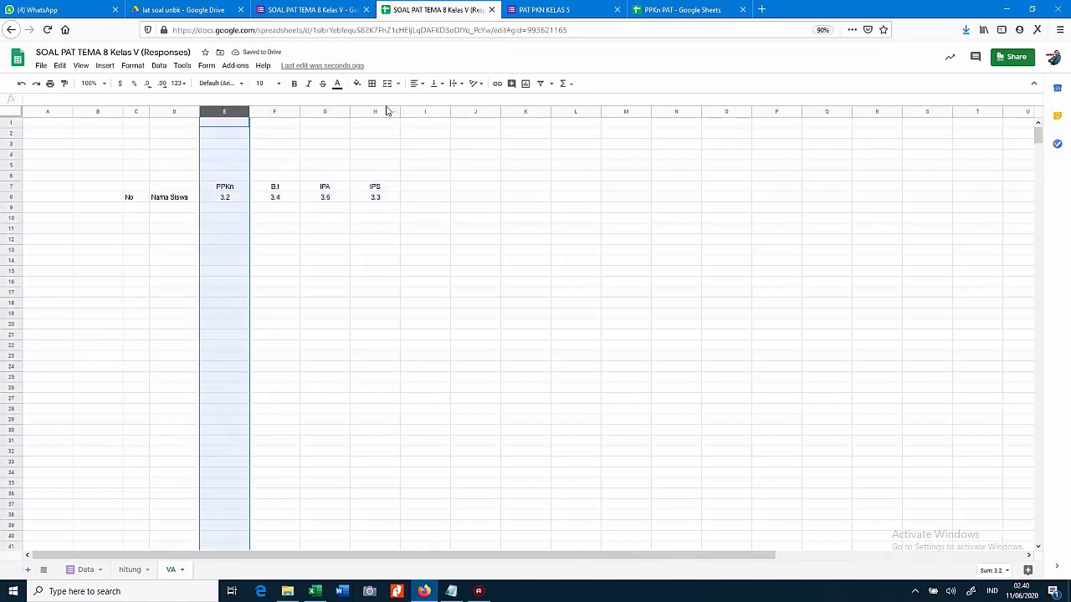
shift+click(383, 111)
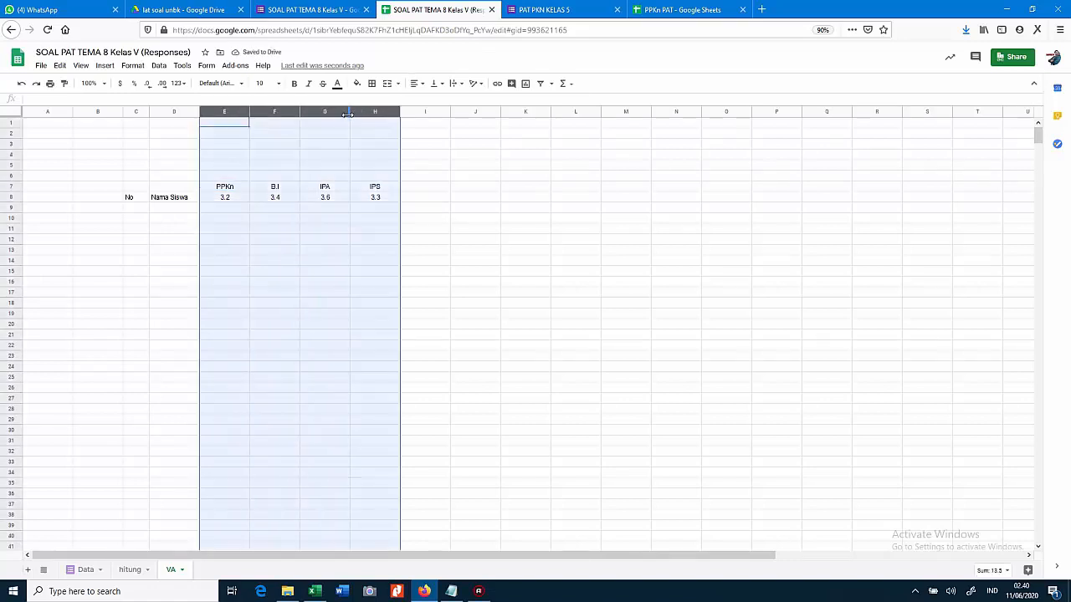
drag(347, 114, 335, 114)
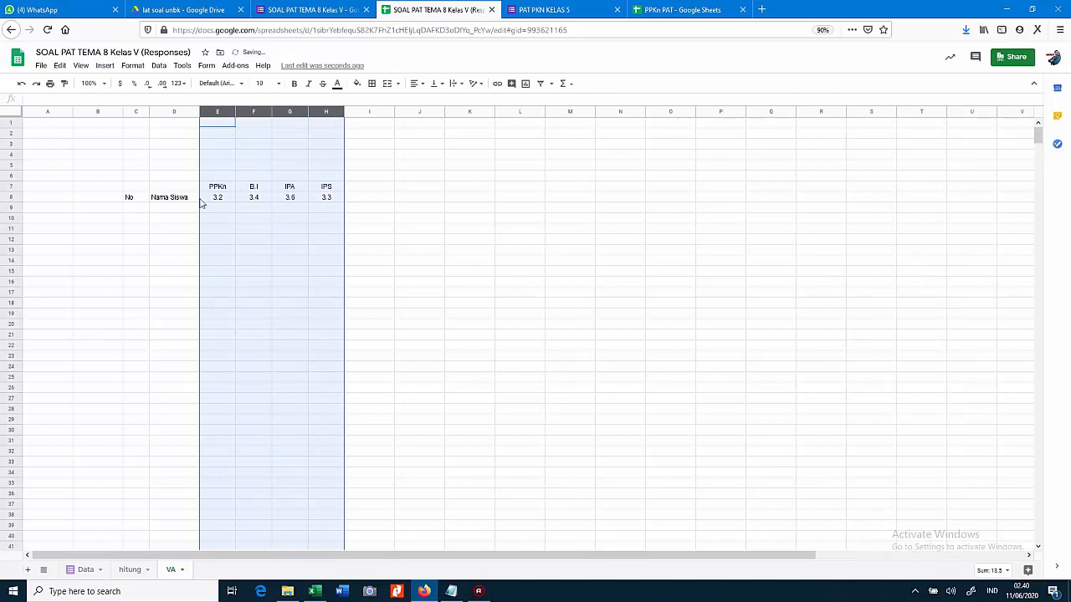
drag(235, 111, 285, 111)
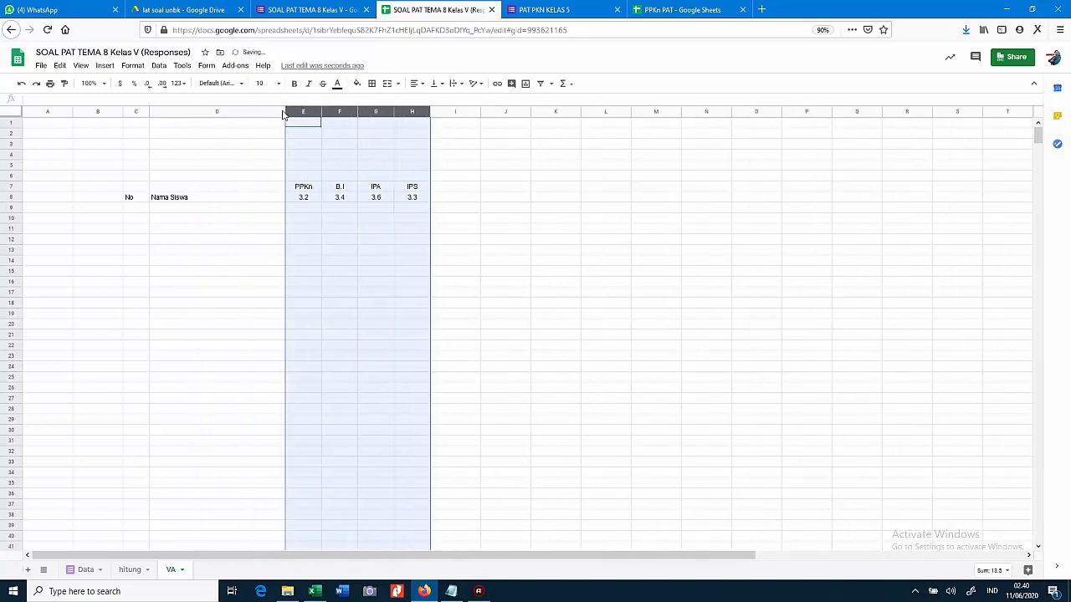
Merge D7:D8 and centre Nama Siswa horizontally and vertically
click(187, 198)
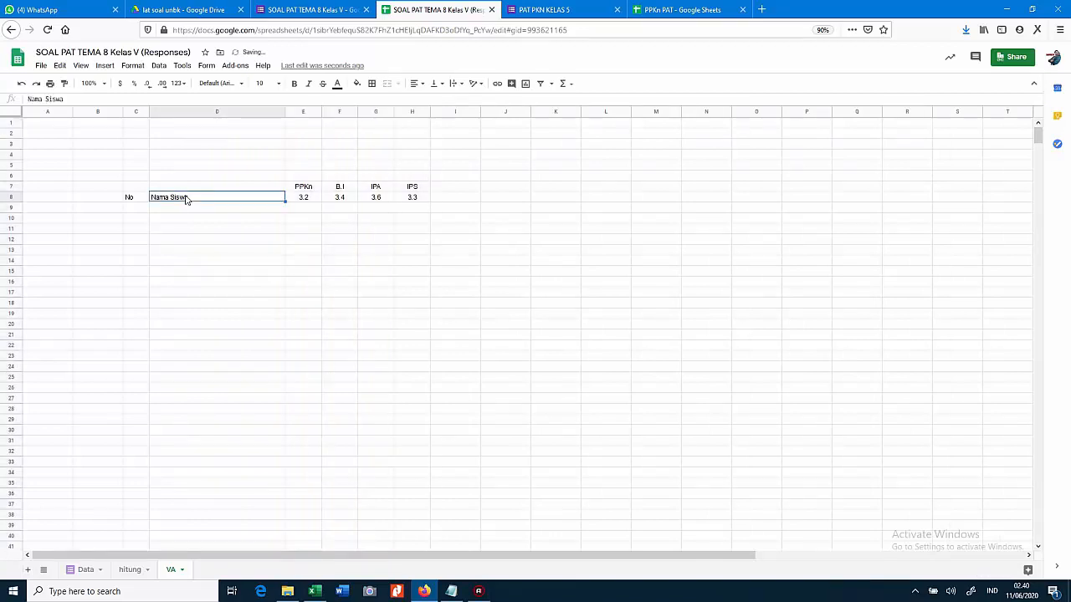
key(shift+Left)
key(Up)
key(Down)
key(shift+Up)
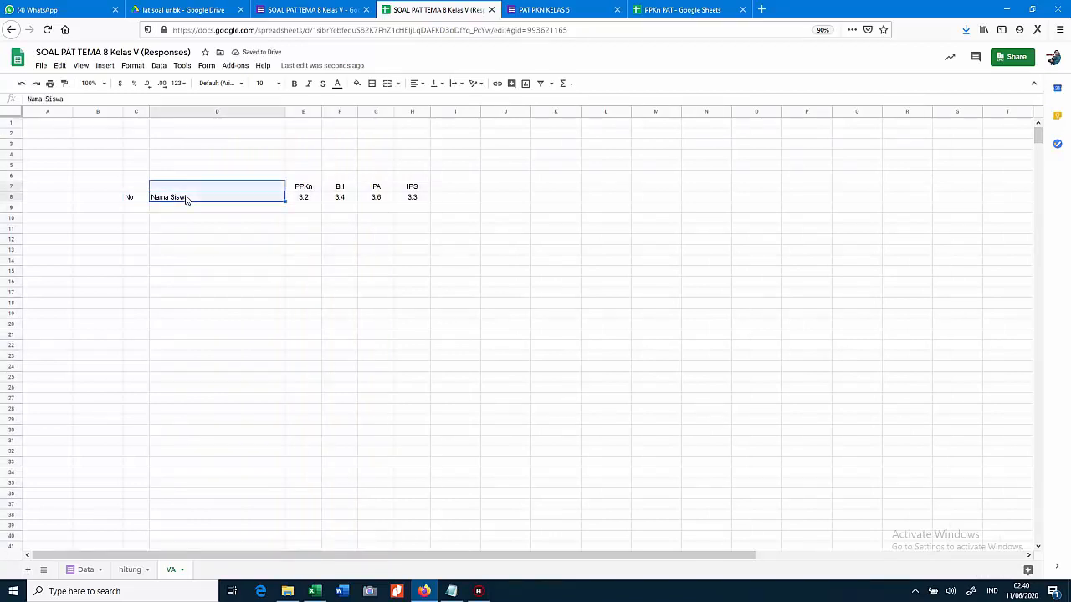
click(386, 84)
click(414, 83)
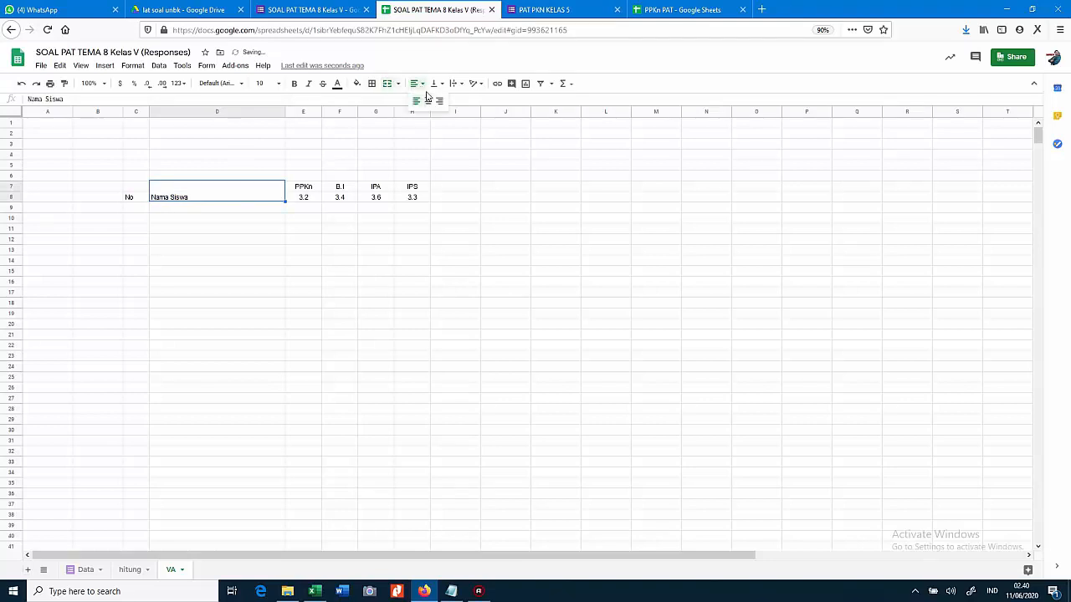
click(431, 100)
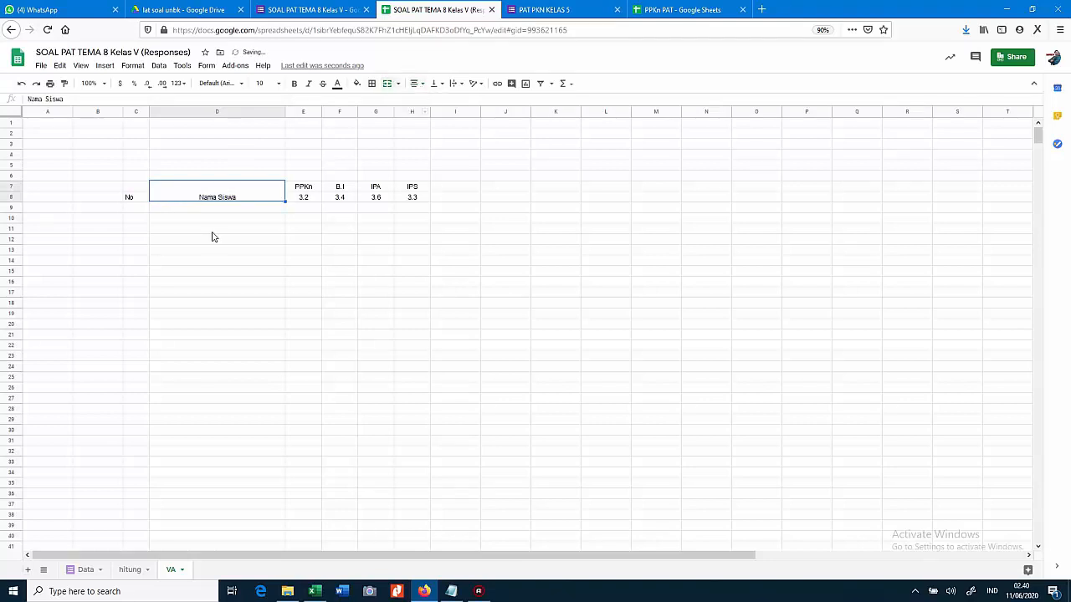
click(434, 84)
click(445, 102)
Merge C7:C8 with No centred both ways, then view the hitung sheet
click(132, 197)
drag(132, 198, 130, 189)
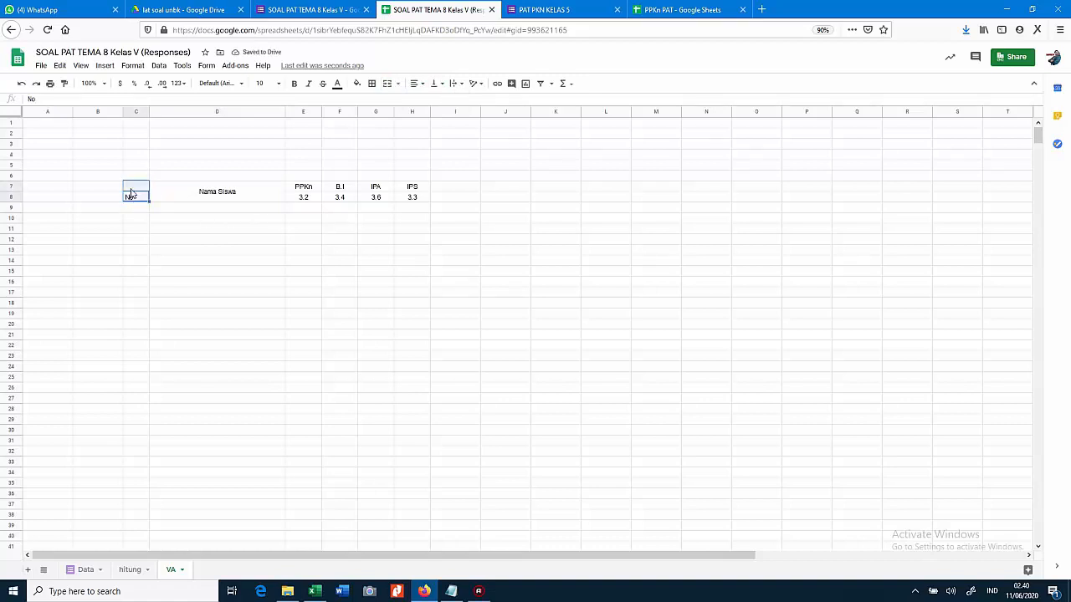
click(388, 84)
click(434, 83)
click(442, 100)
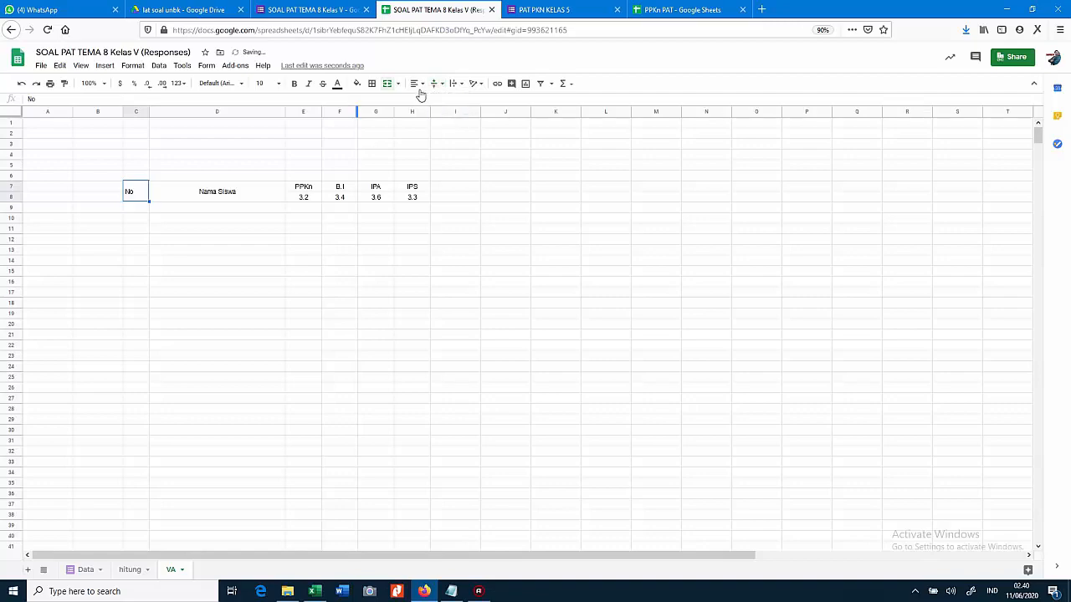
click(416, 83)
click(428, 101)
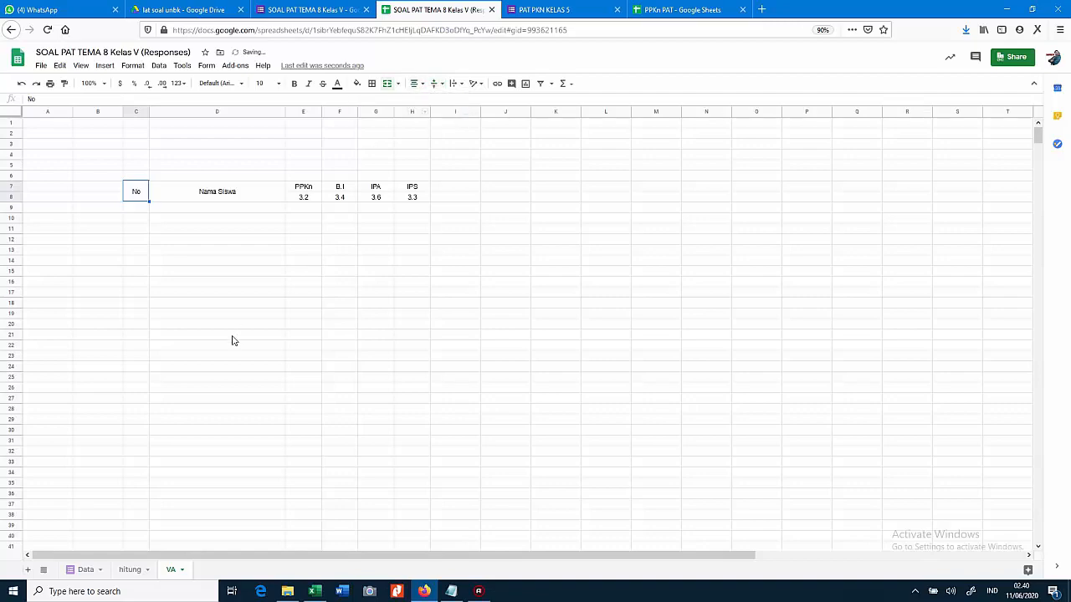
click(126, 569)
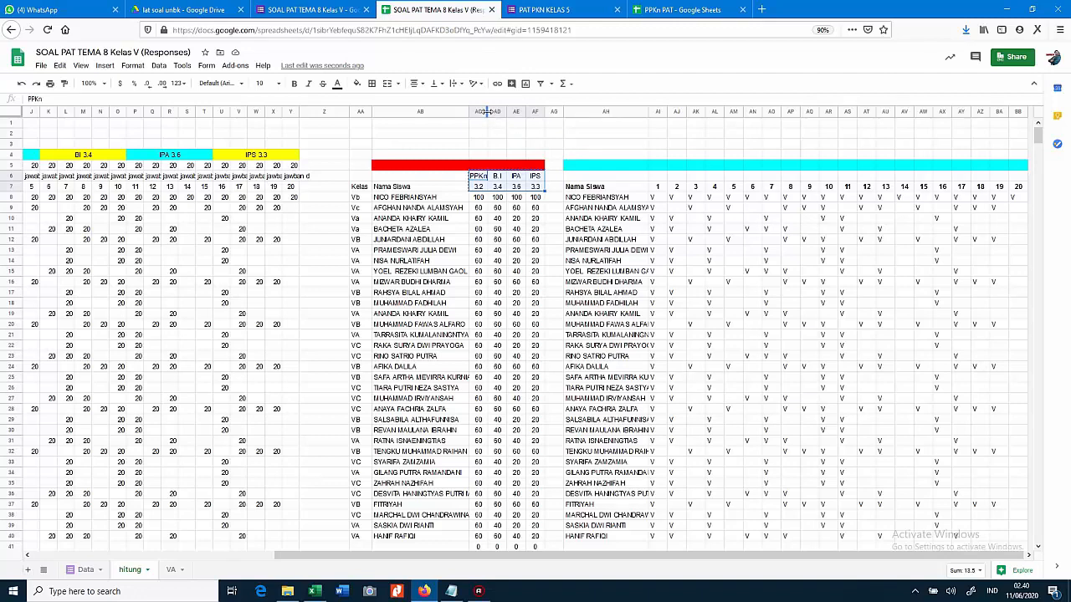
Narrow the empty columns A and B on the VA sheet so the table sits further left
drag(489, 111, 493, 111)
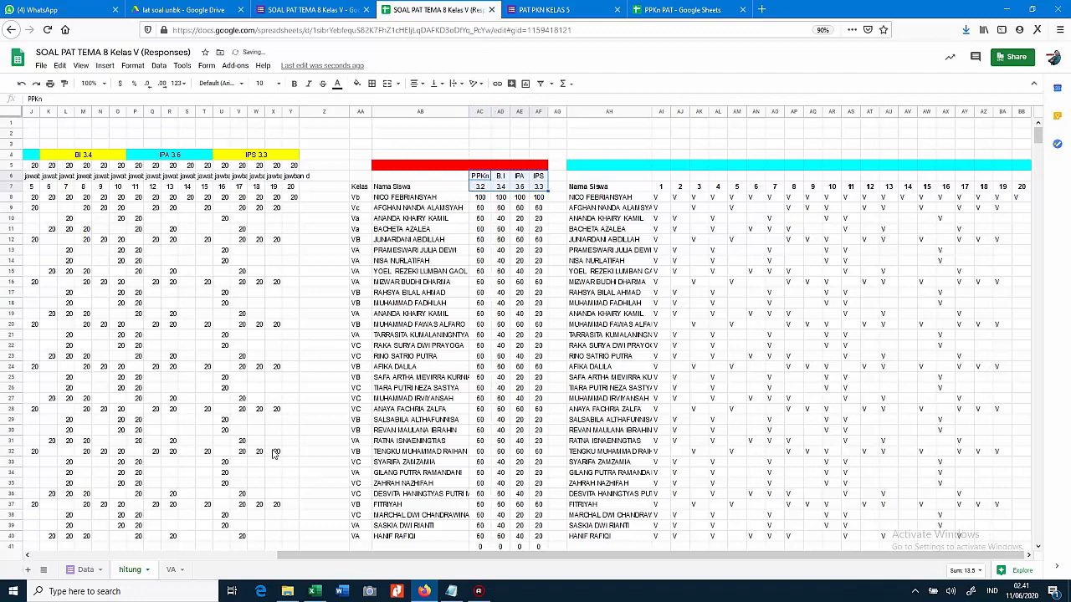
click(167, 572)
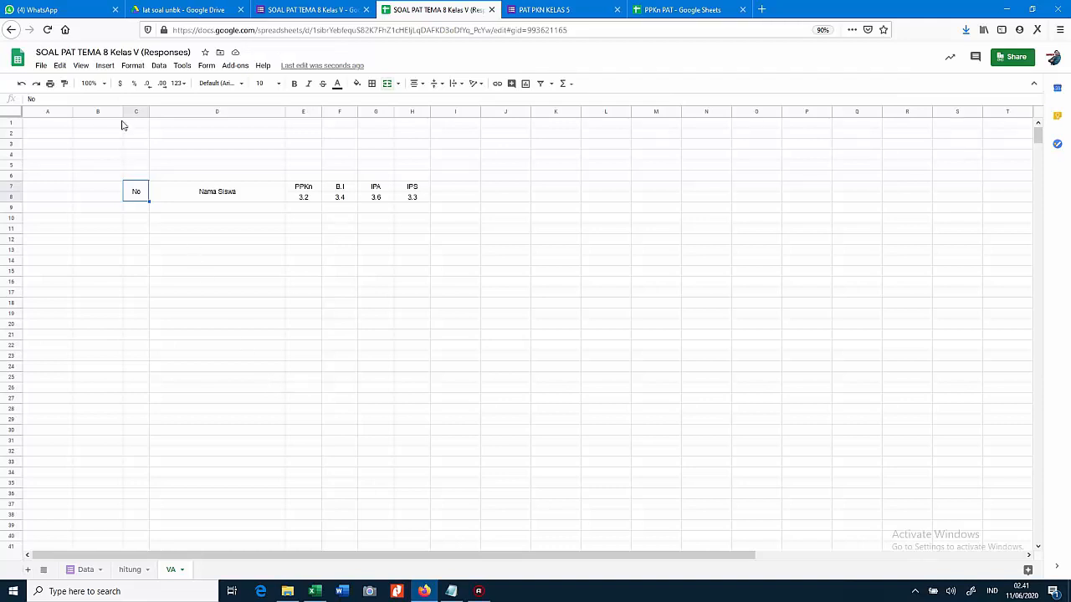
drag(124, 111, 44, 117)
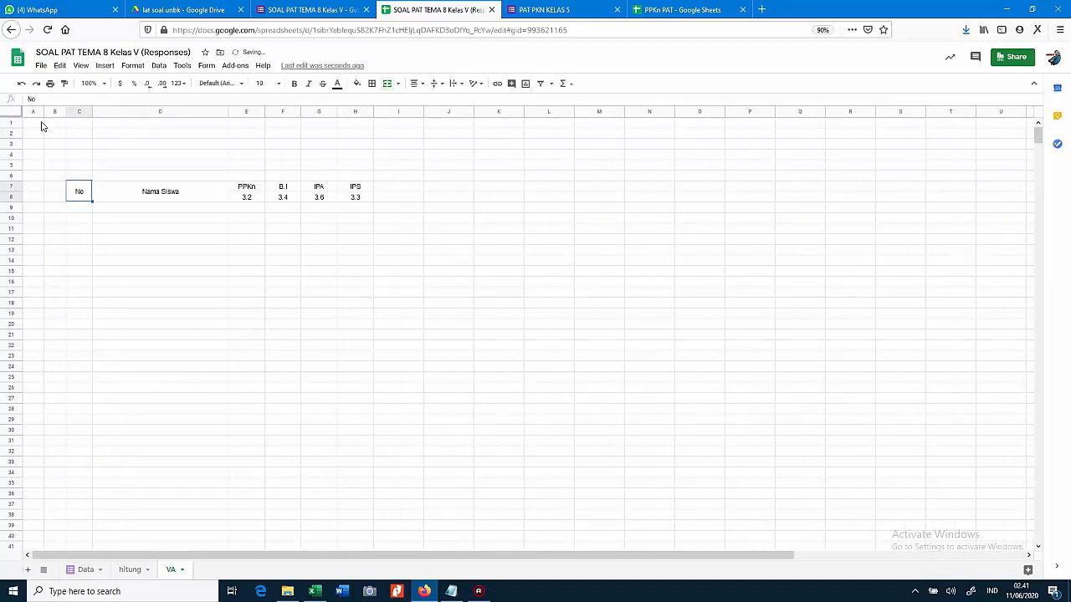
Copy the 24-student numbered class VA name list from Excel's Book1 and return to the browser
click(315, 591)
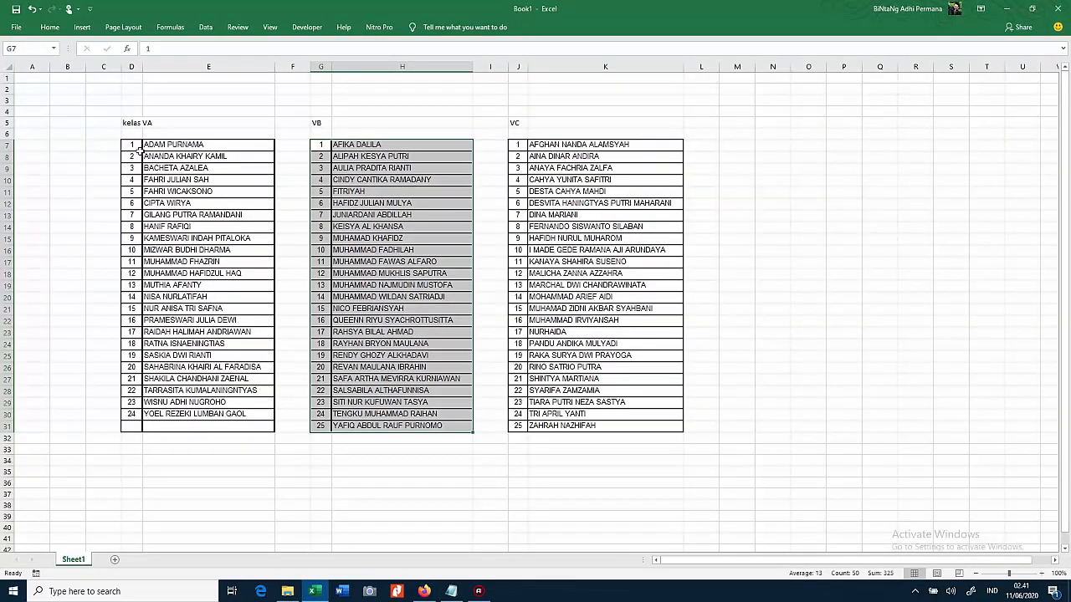
drag(133, 148, 214, 428)
key(ctrl+c)
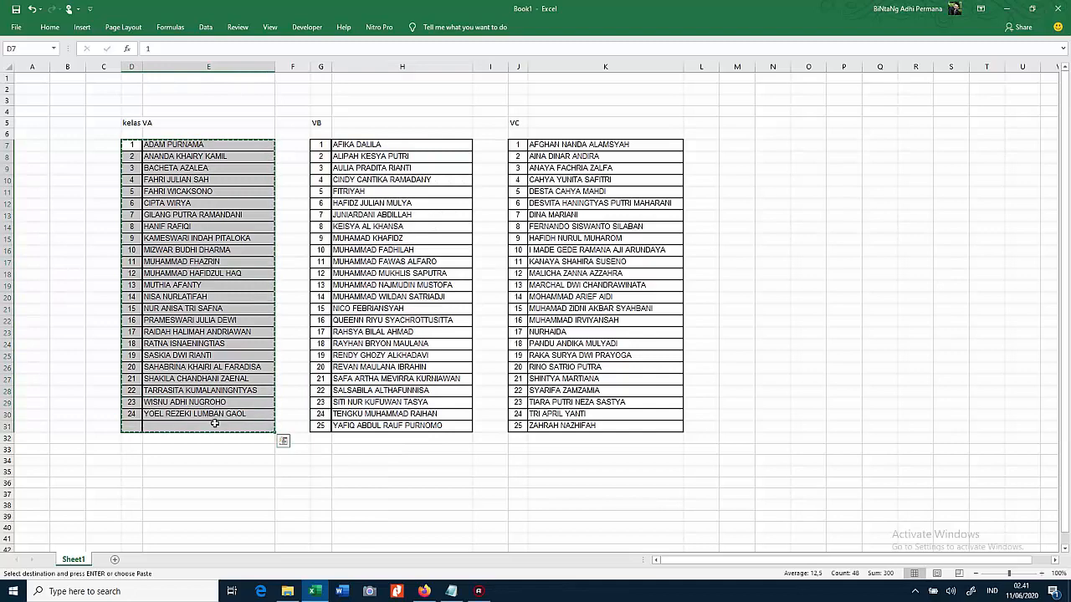
click(424, 592)
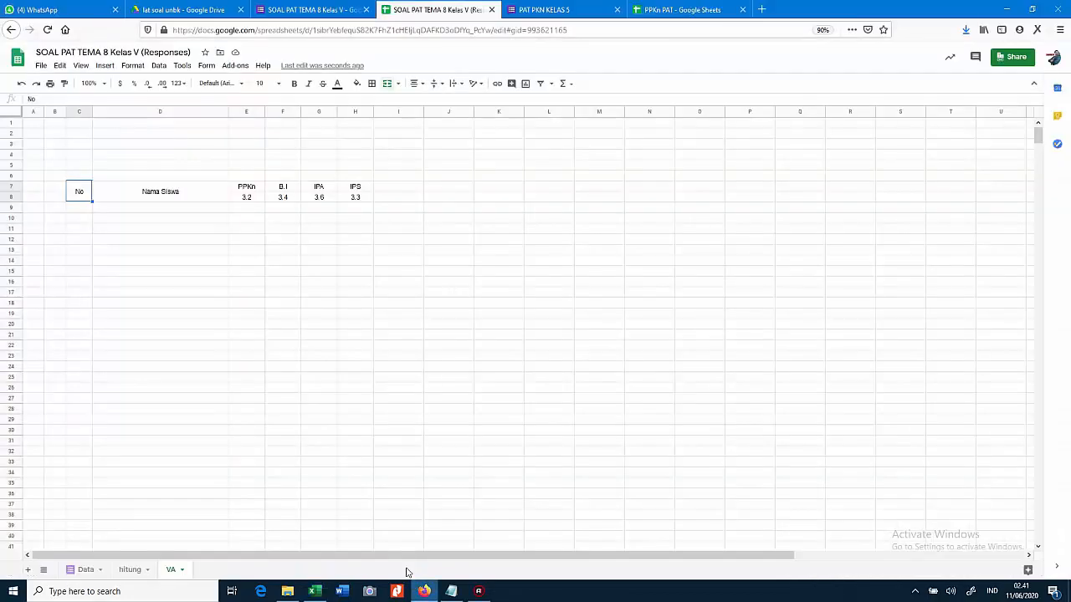
Paste the numbered VA student names starting at cell C9
click(86, 211)
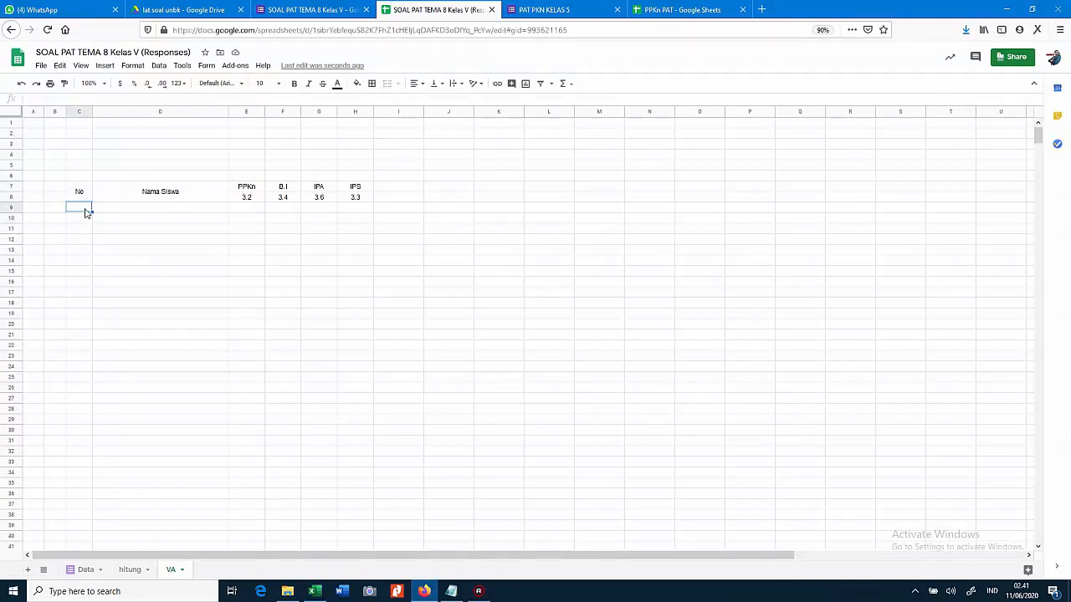
key(ctrl+v)
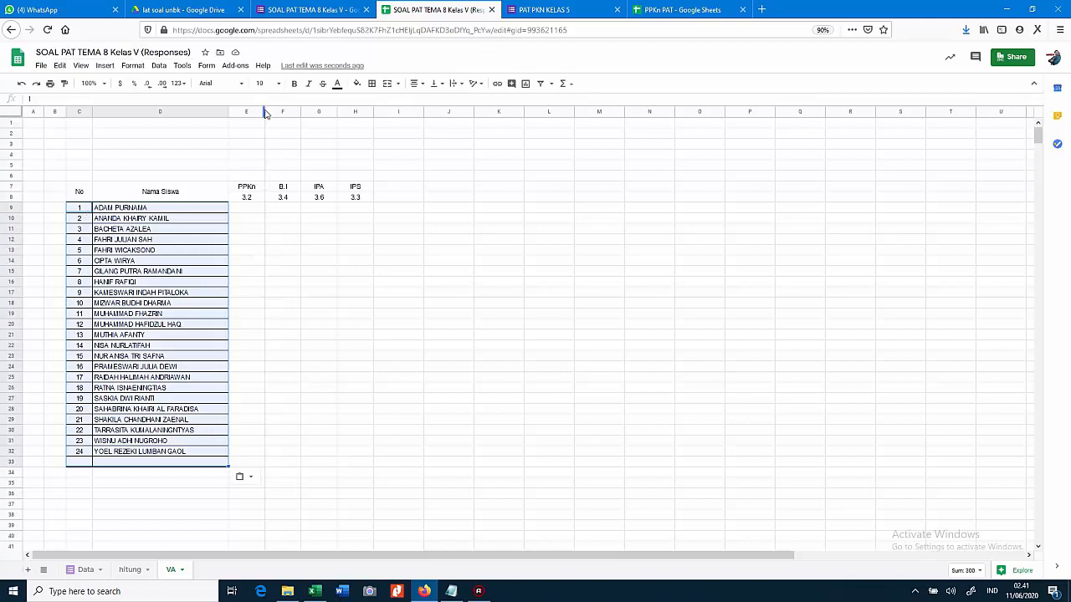
Narrow column E and build the =ARRAYFORMULA(VLOOKUP(D9:D33,…)) score formula in E9
drag(263, 111, 260, 111)
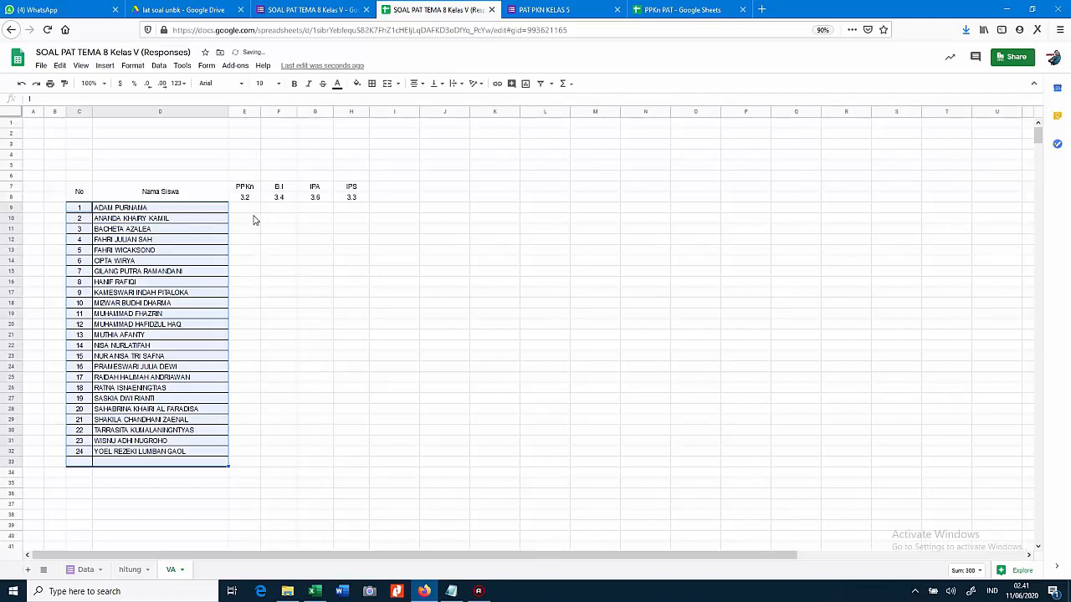
click(253, 209)
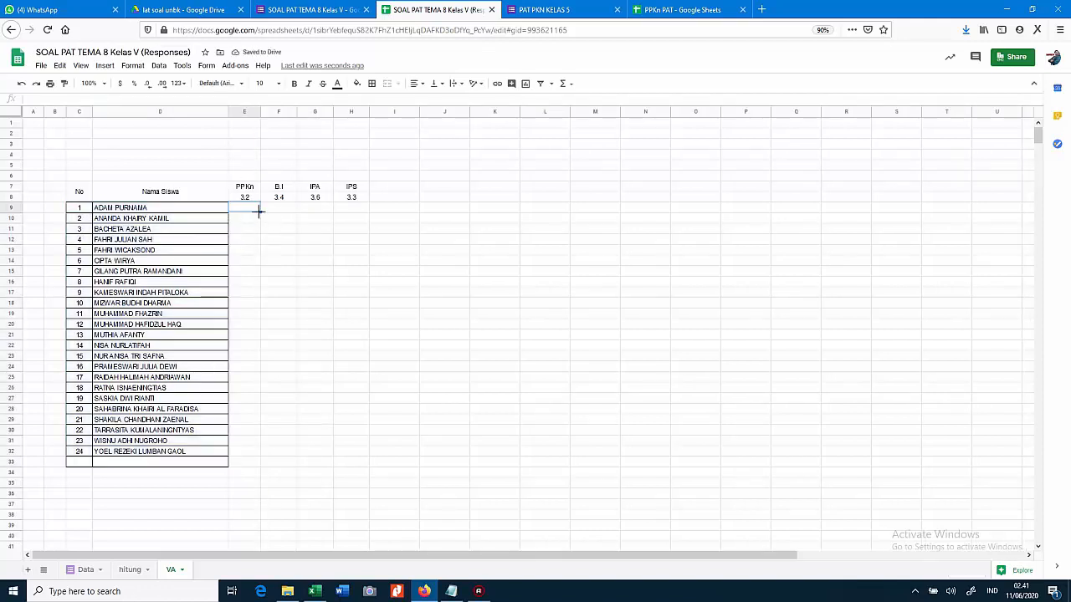
text(=)
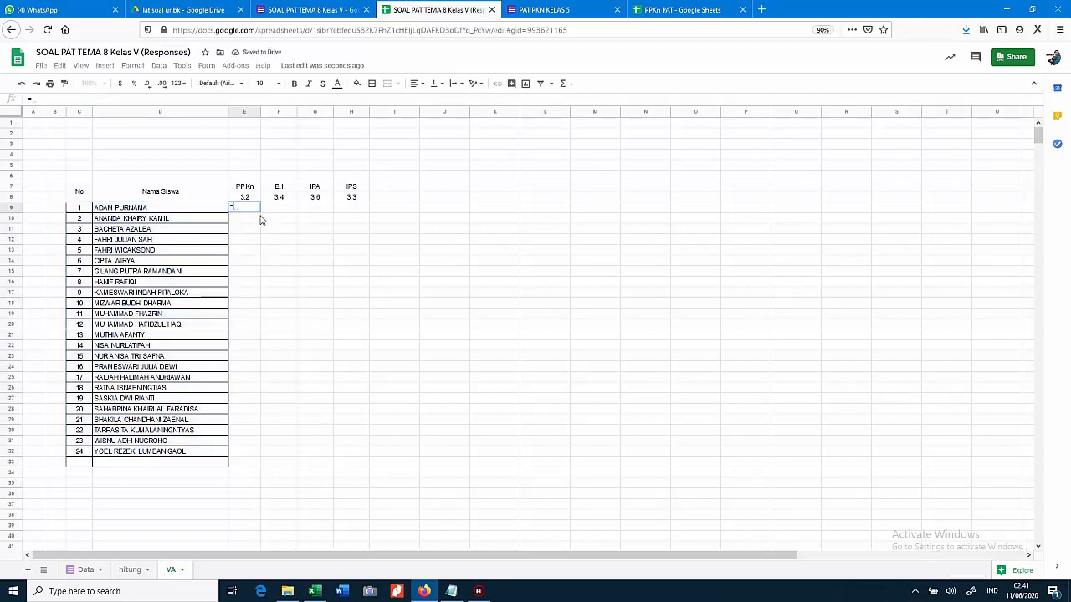
text(array)
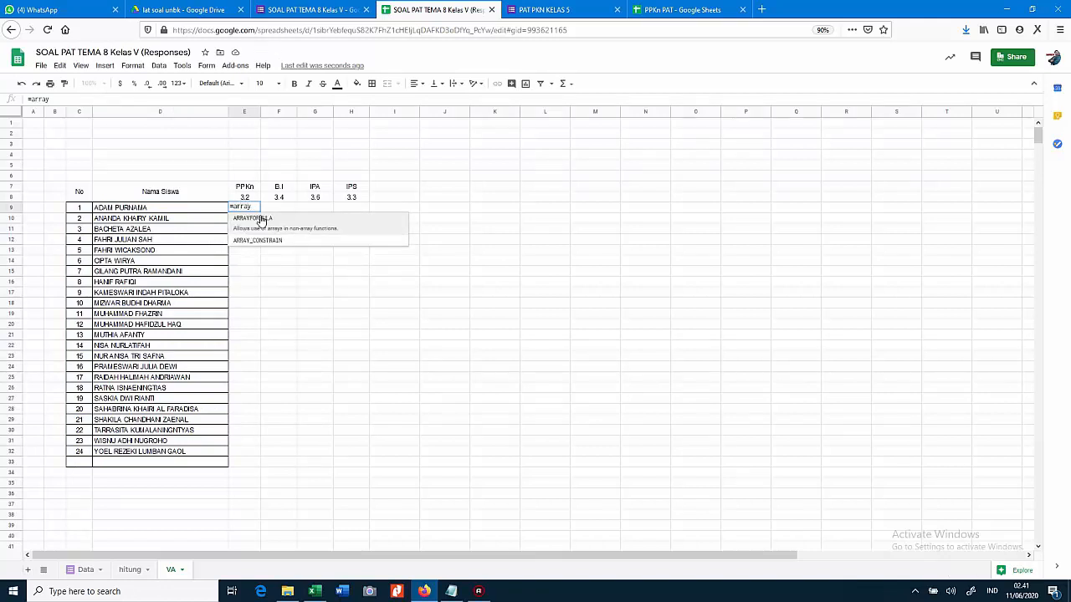
text(for)
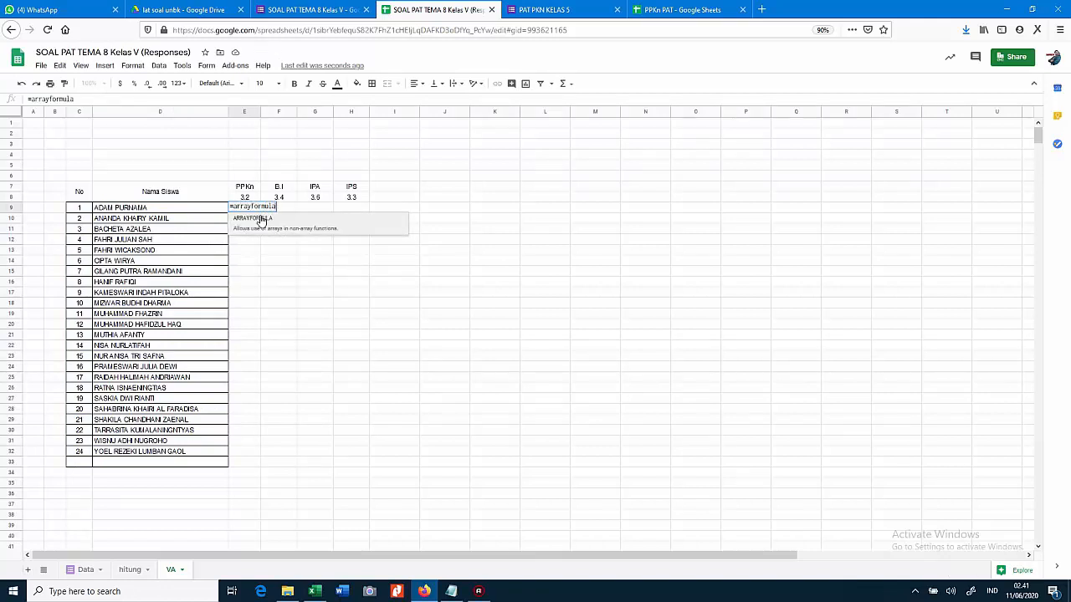
text(mula)
click(261, 220)
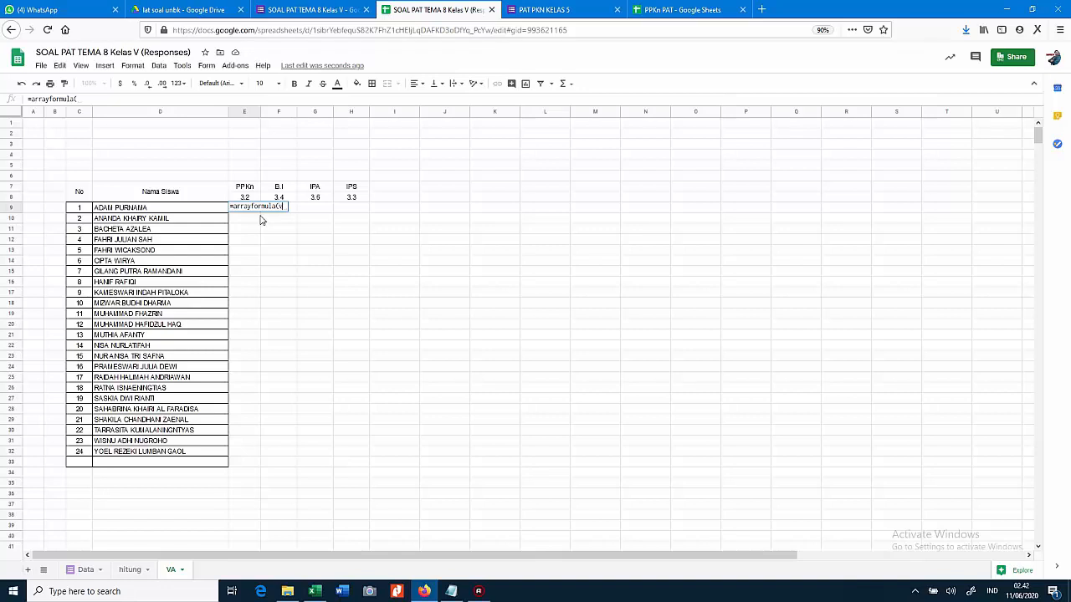
text(vlooku)
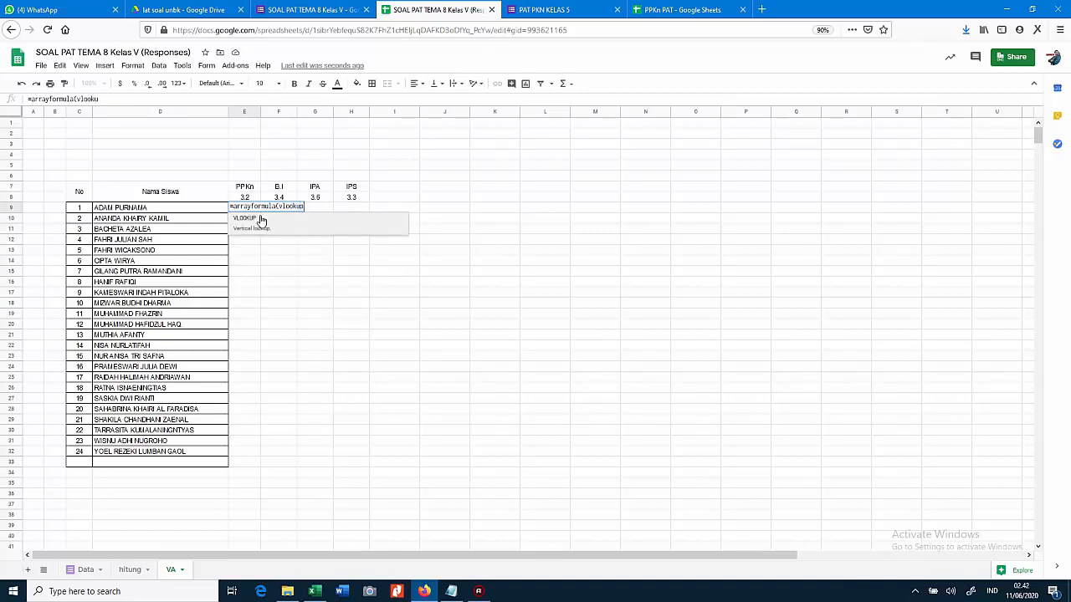
text(p()
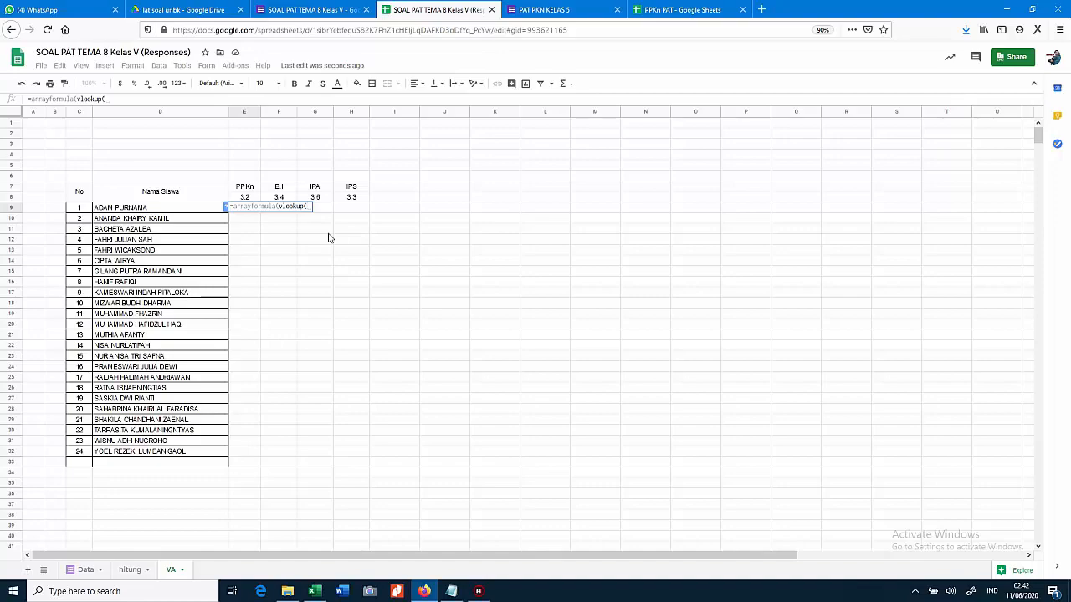
drag(177, 211, 183, 462)
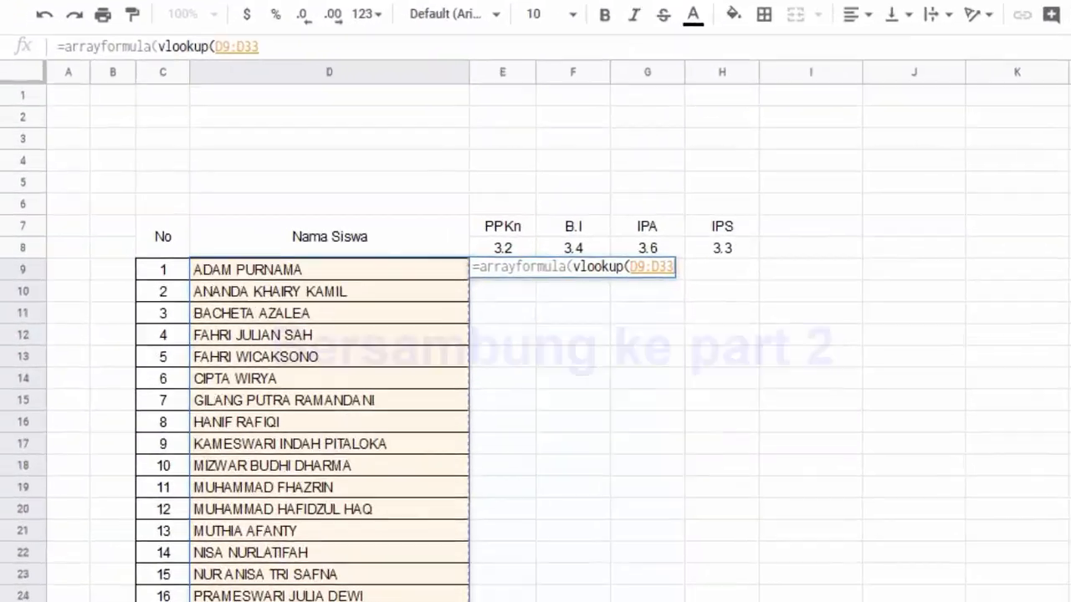
text(,)
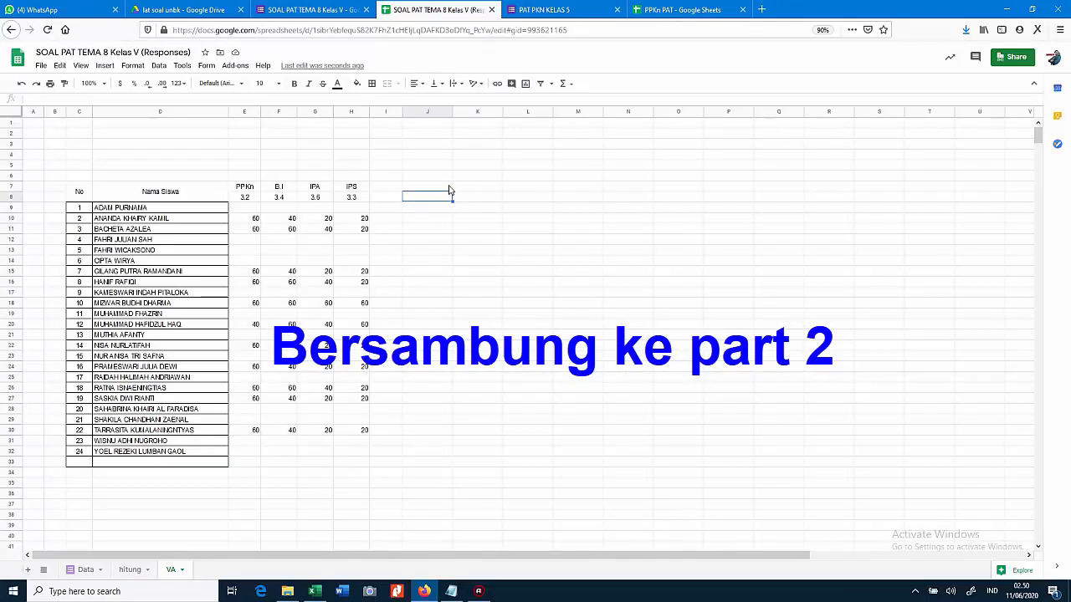
Label J8 'Nama Siswa' and number the questions 1–20 across row 8
text(Nama Siswa)
key(Tab)
text(1)
key(Tab)
text(2)
drag(484, 197, 958, 209)
Insert six more columns beside the question grid
click(947, 113)
shift+click(705, 114)
right_click(704, 112)
click(759, 214)
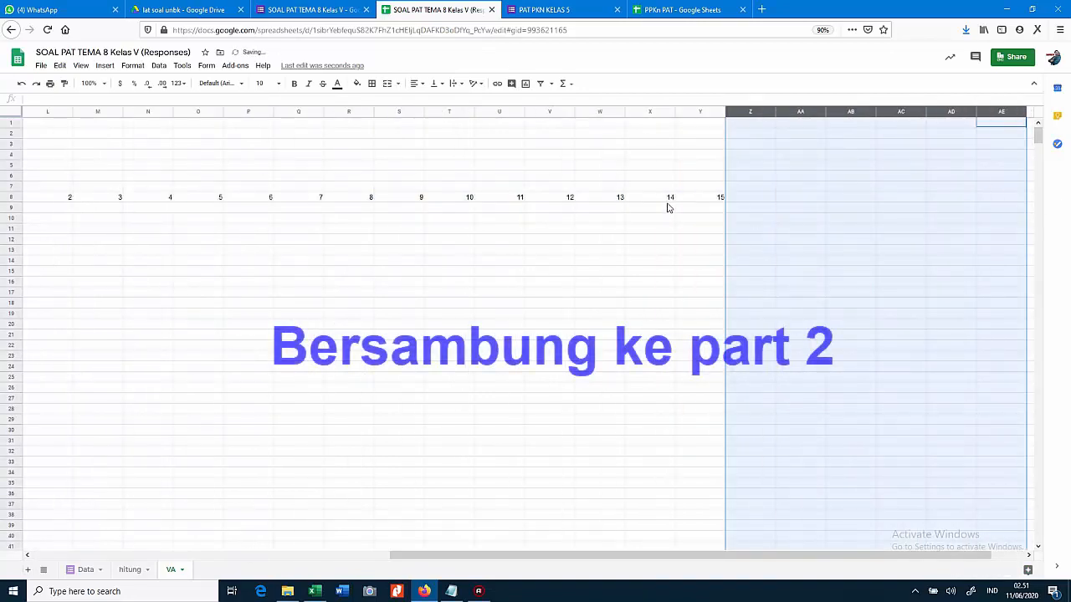
Close the K9 answer formula with "")) and copy the whole formula
click(669, 199)
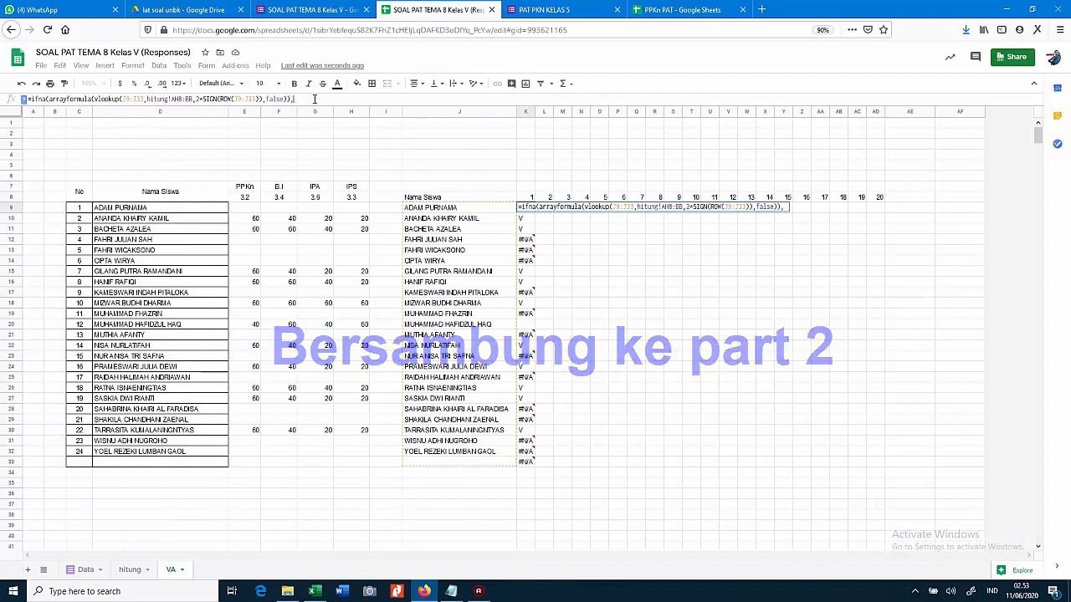
text(""))
drag(304, 98, 2, 103)
text(=ifna(arrayformula(vlookup(J9:J33,hitung!AH8:BB,2*SIGN(ROW(J9:J33)),false)),""))
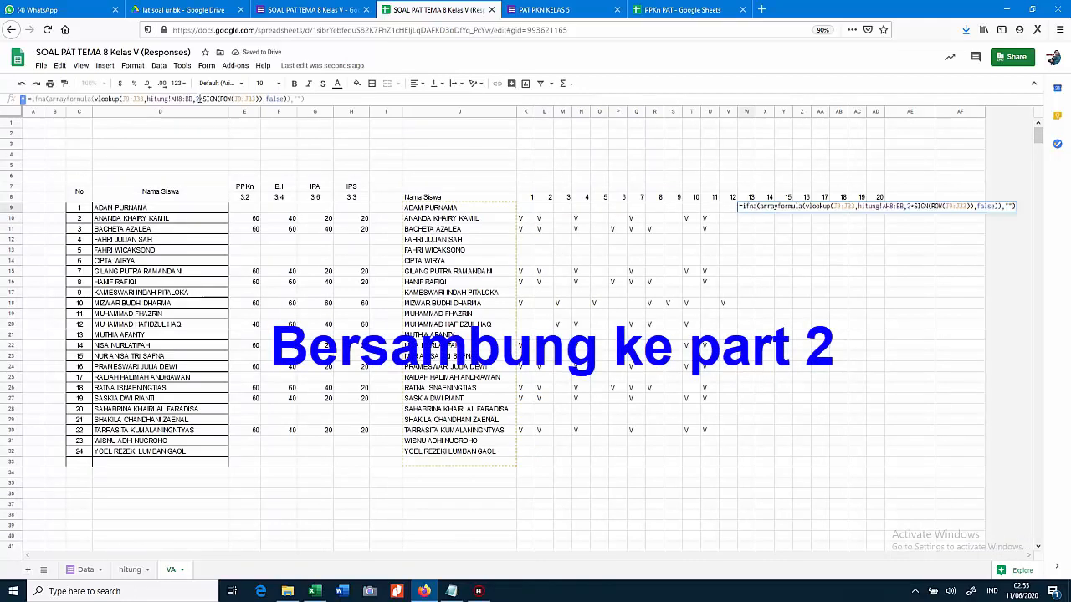
Paste the answer formula into the next question column with lookup index 14
click(200, 99)
key(BackSpace)
text(14)
key(Tab)
text(=ifna(arrayformula(vlookup(J9:J33,hitung!AH8:BB,2*SIGN(ROW(J9:J33)),false)),""))
Paste the answer formula into the remaining question columns using indices 15, 16 and onward
click(199, 99)
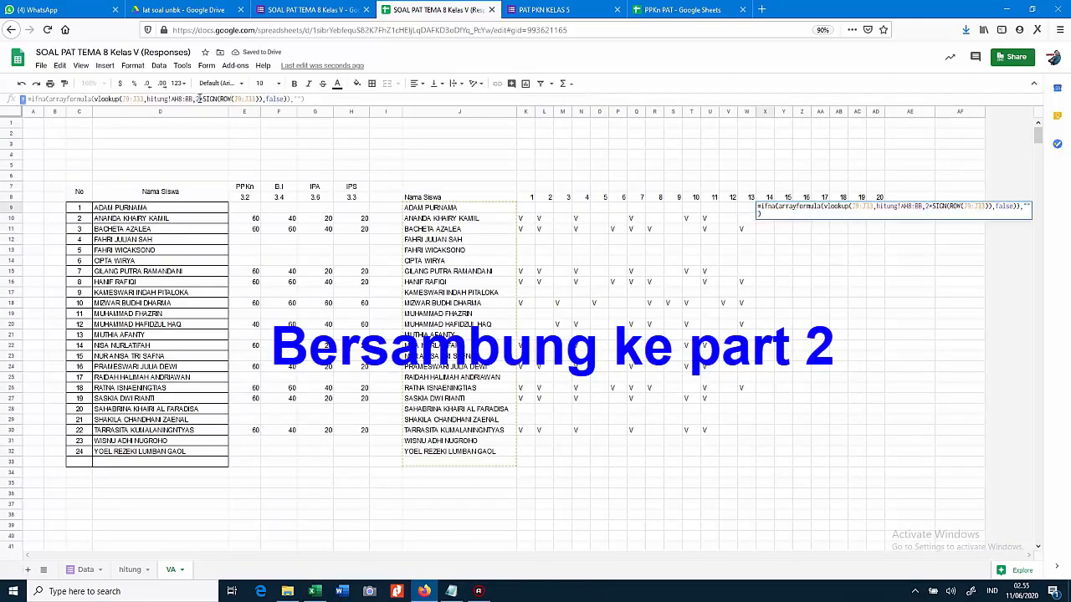
key(BackSpace)
text(15)
key(Tab)
text(=ifna(arrayformula(vlookup(J9:J33,hitung!AH8:BB,2*SIGN(ROW(J9:J33)),false)),""))
click(200, 99)
key(BackSpace)
text(16)
key(Tab)
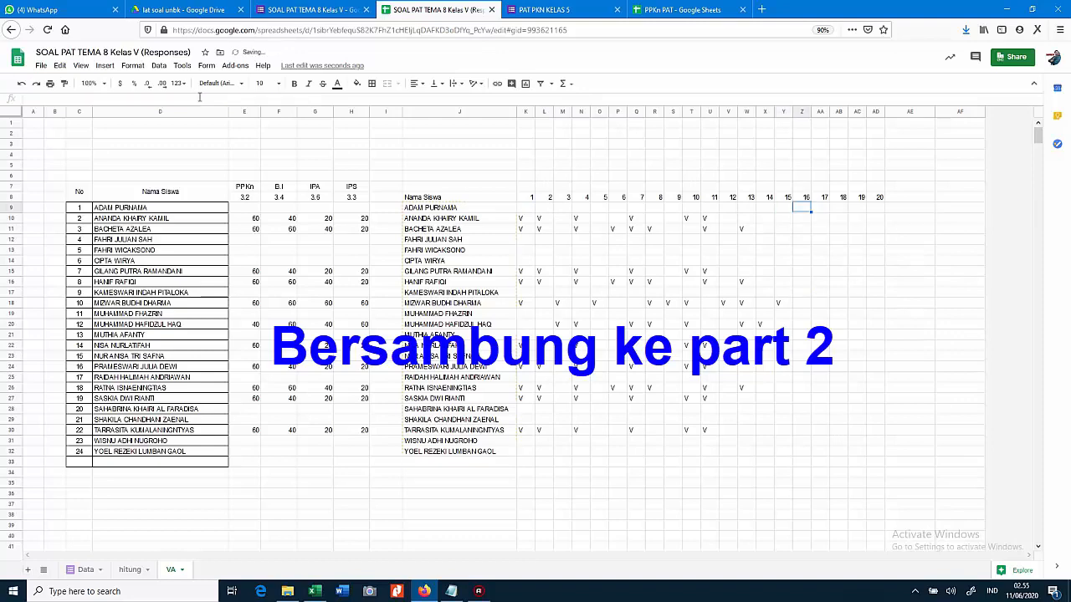
key(ctrl+v)
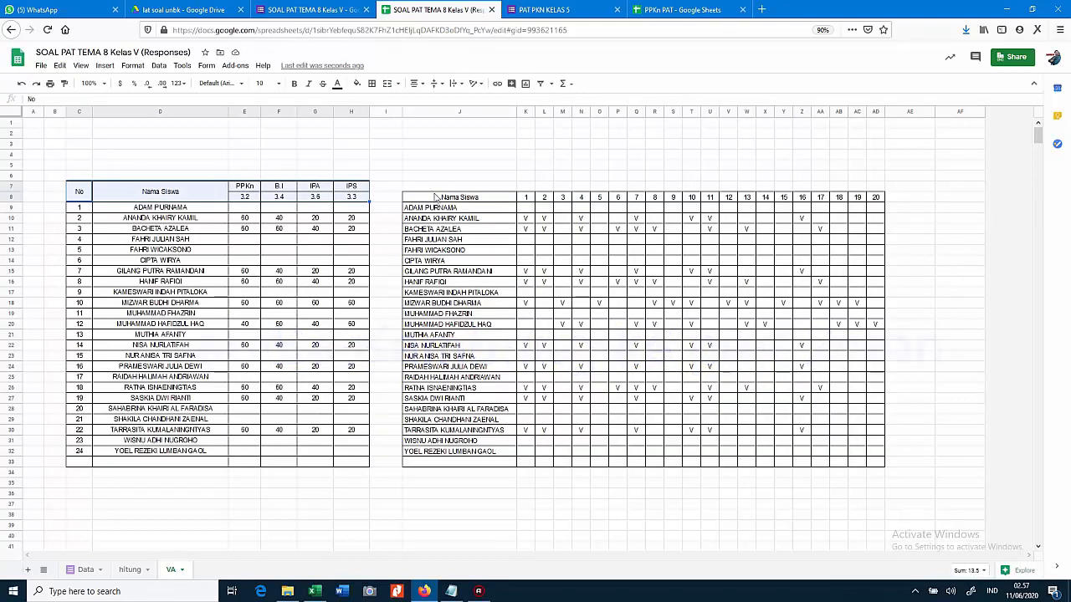
Fill the answer grid and score table header rows with cyan
ctrl+drag(435, 197, 875, 197)
click(358, 83)
click(414, 133)
click(505, 147)
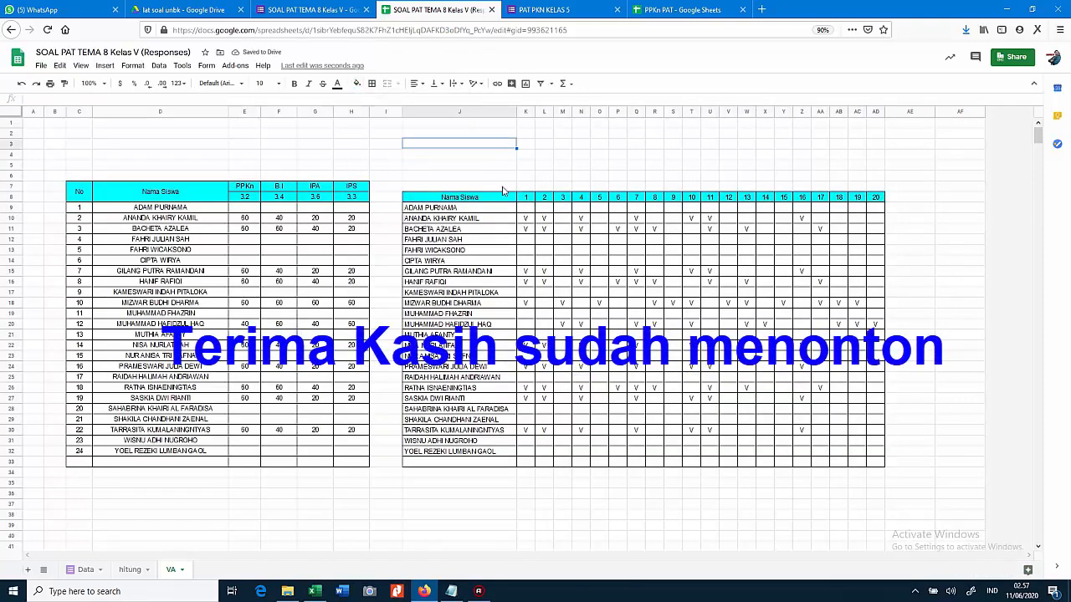
Left-align the student names in D9:D33 and narrow score columns E–H
drag(213, 209, 211, 462)
click(416, 84)
click(417, 101)
click(338, 113)
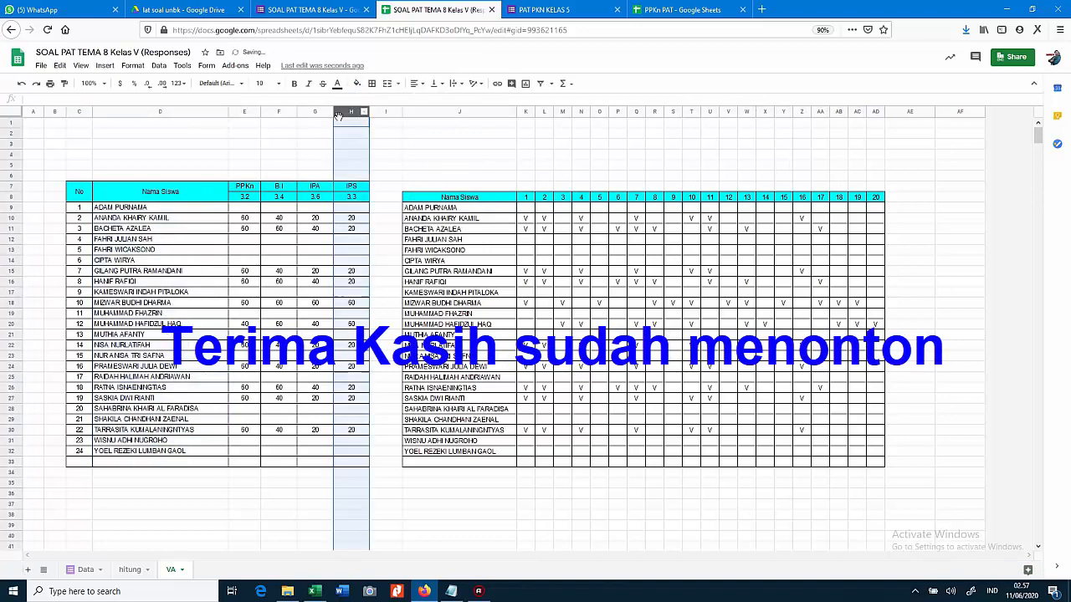
drag(338, 116, 245, 112)
drag(260, 111, 254, 111)
click(351, 241)
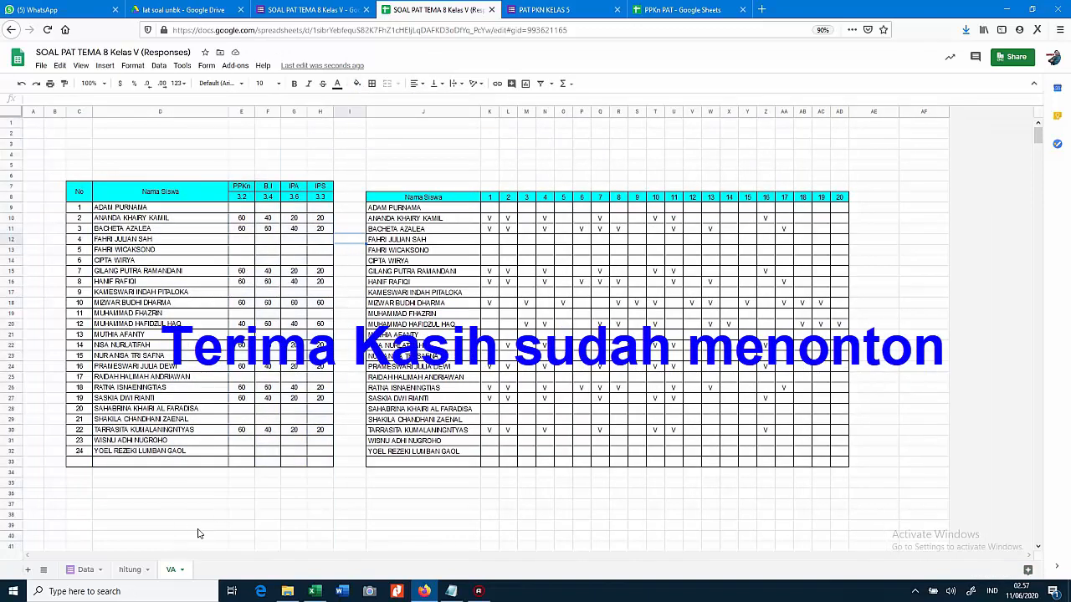
Duplicate the VA sheet and rename the copy 'VB'
click(181, 571)
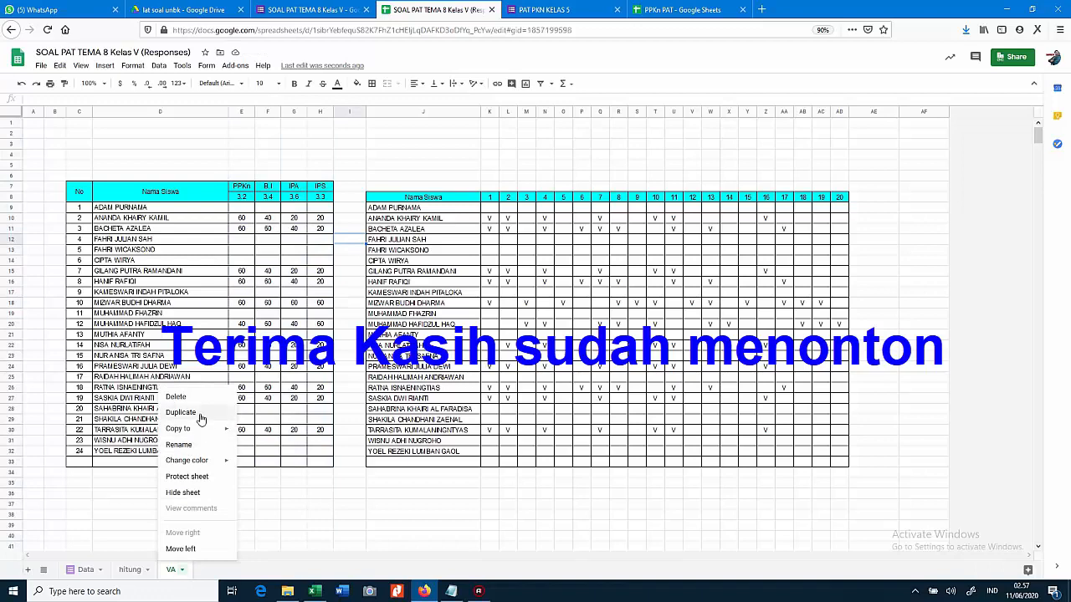
click(180, 412)
double_click(219, 570)
text(VB)
click(257, 512)
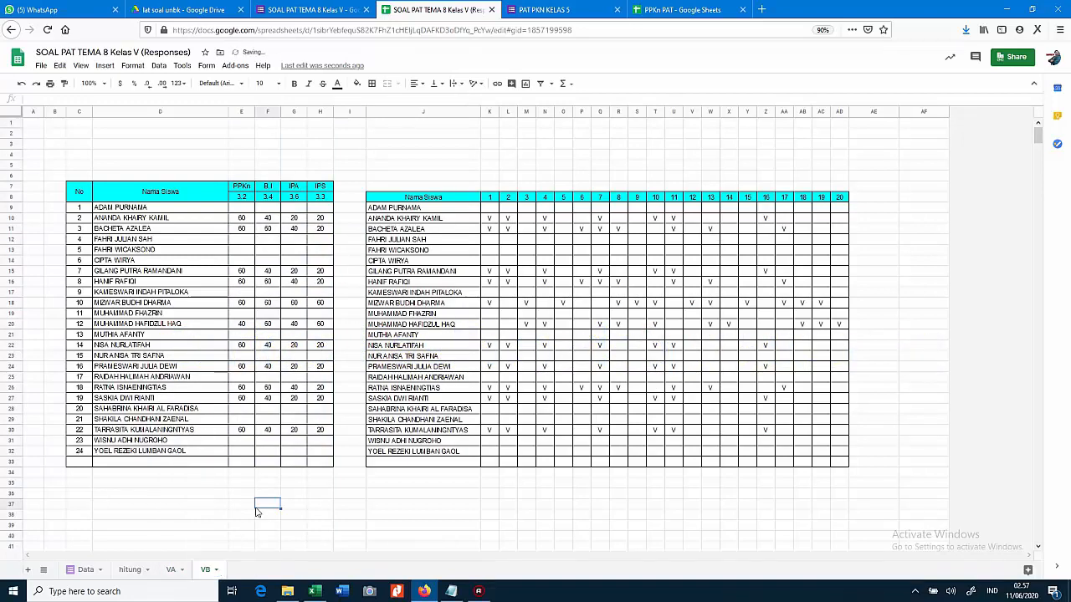